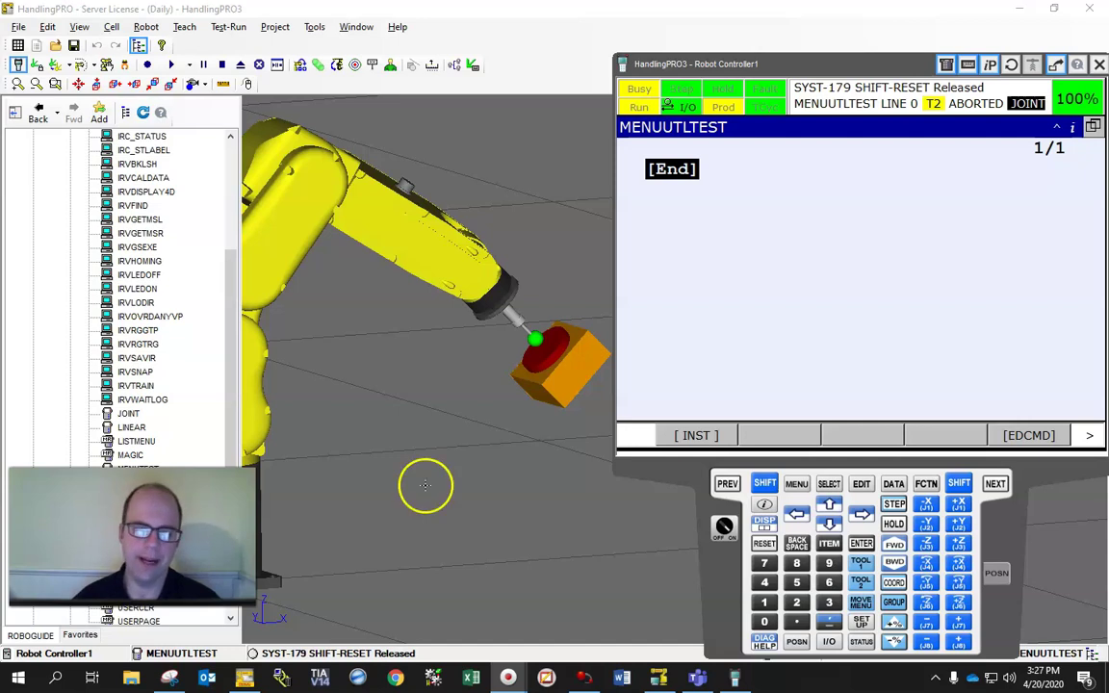
scroll(168, 321, up, 5)
scroll(220, 287, up, 1)
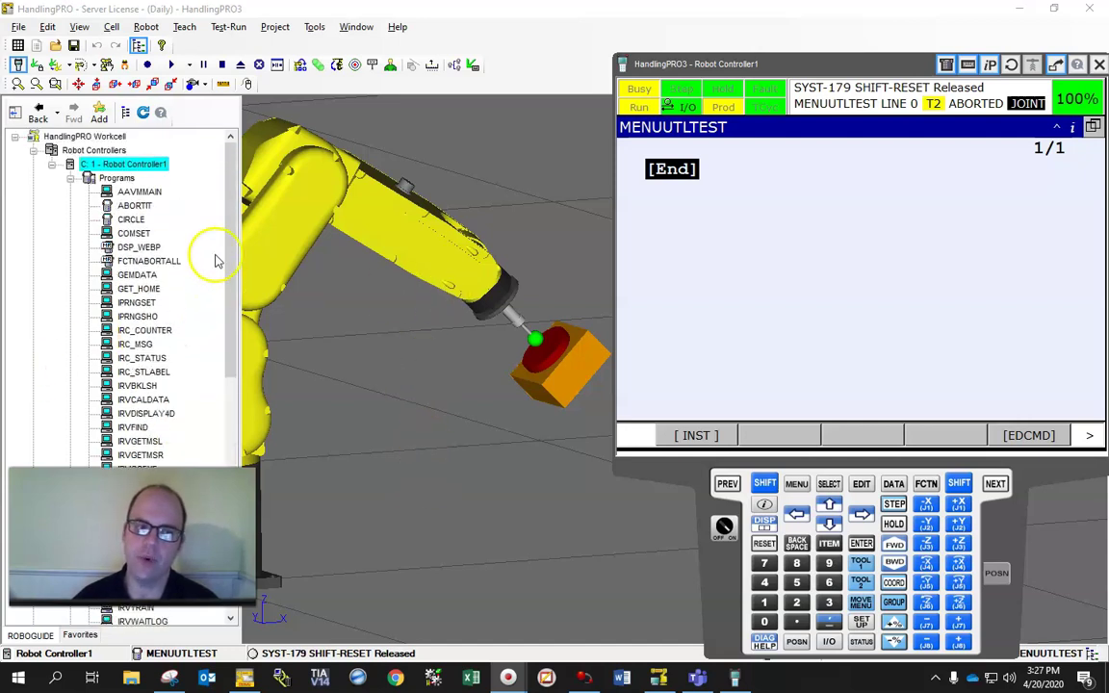
right_click(149, 171)
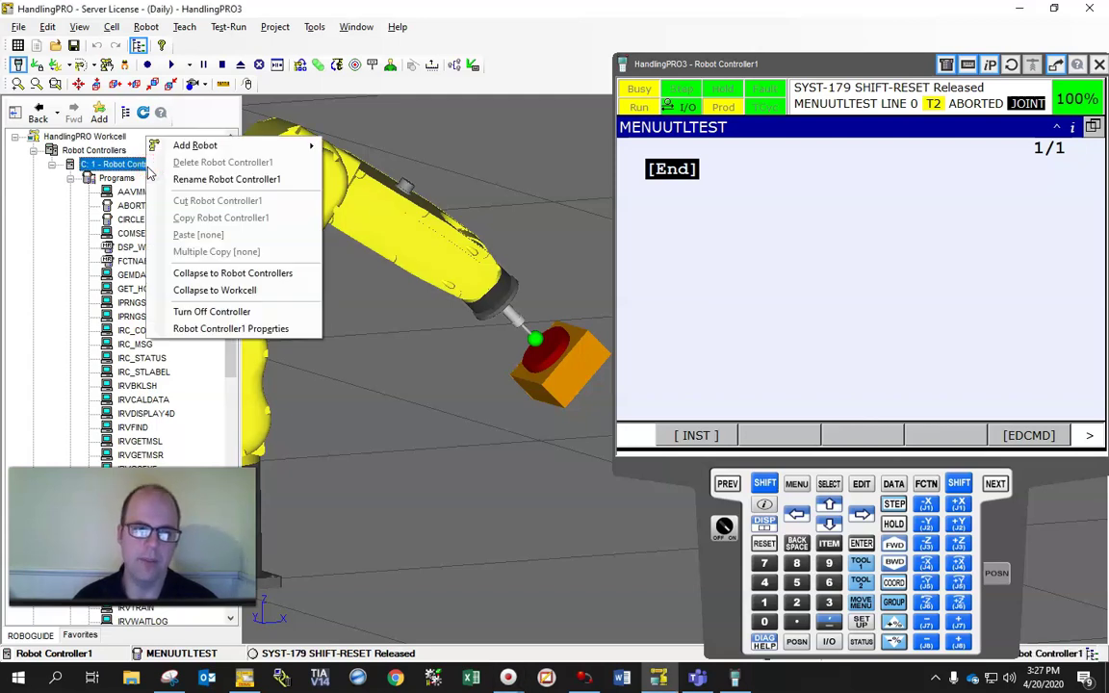
click(140, 172)
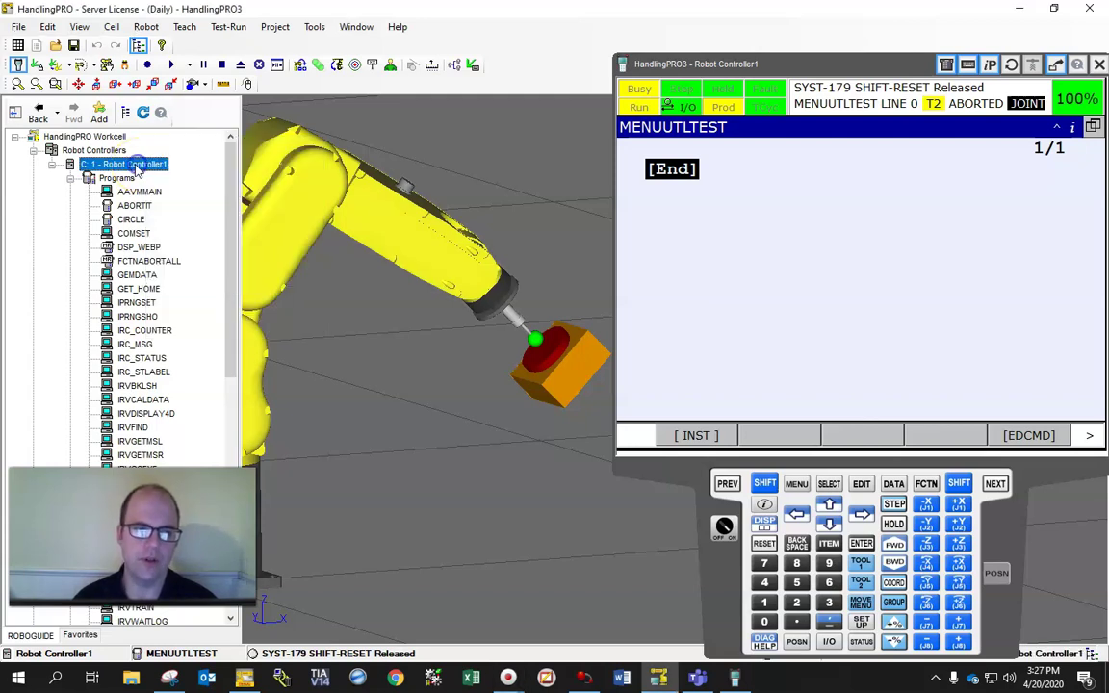
right_click(72, 168)
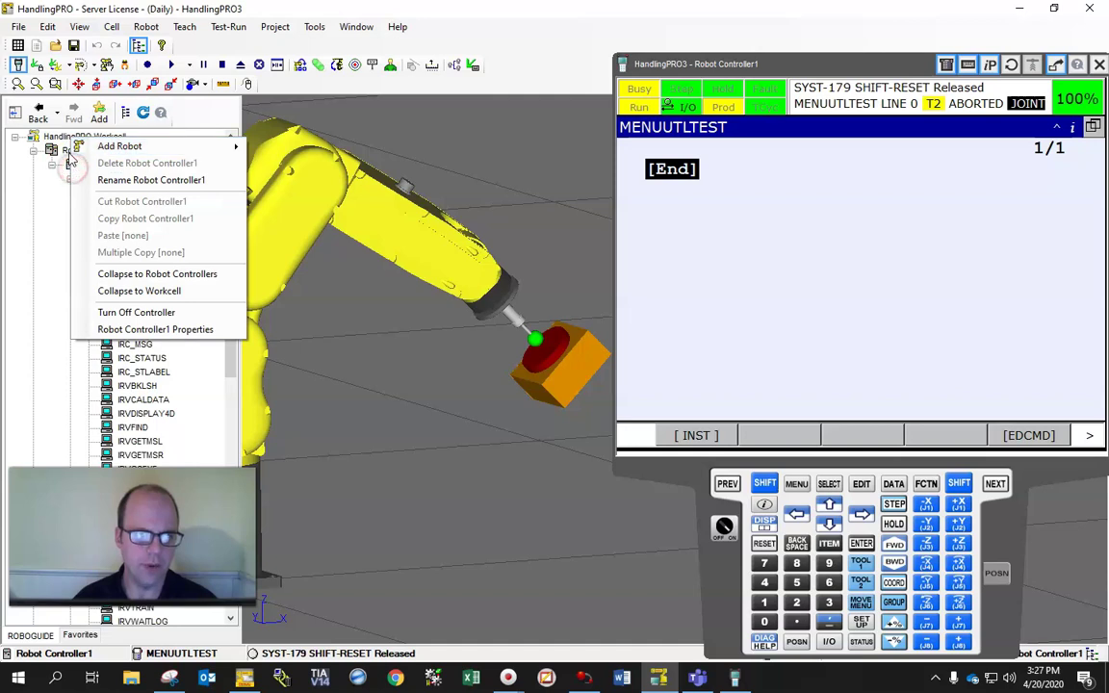
right_click(68, 151)
click(34, 178)
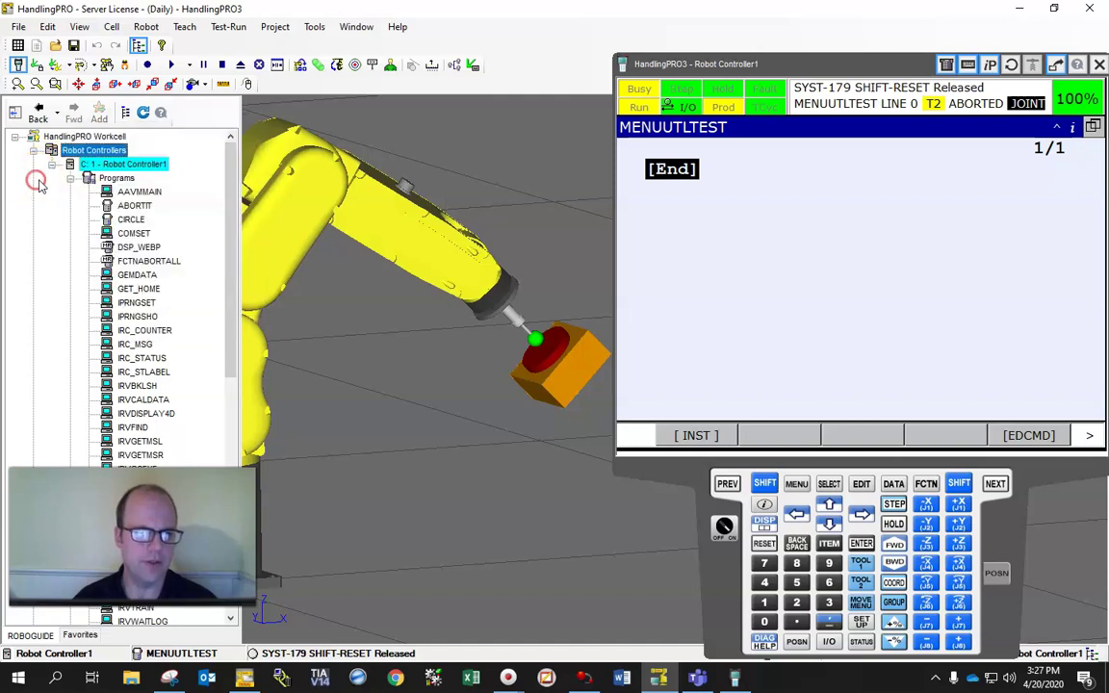
right_click(115, 166)
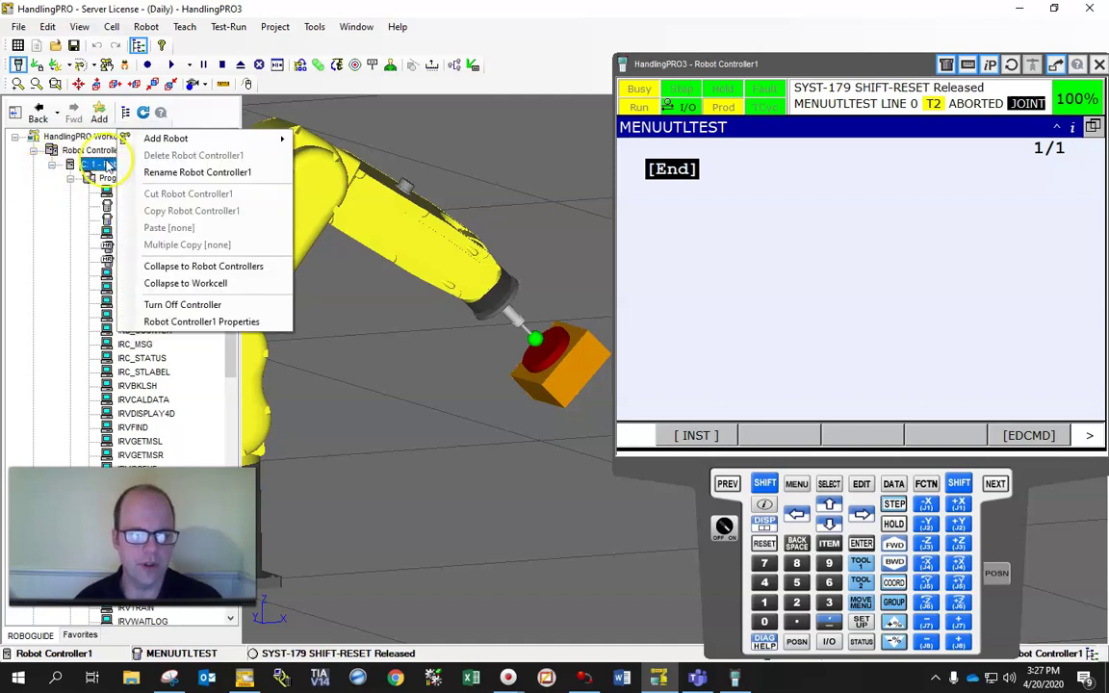
right_click(94, 138)
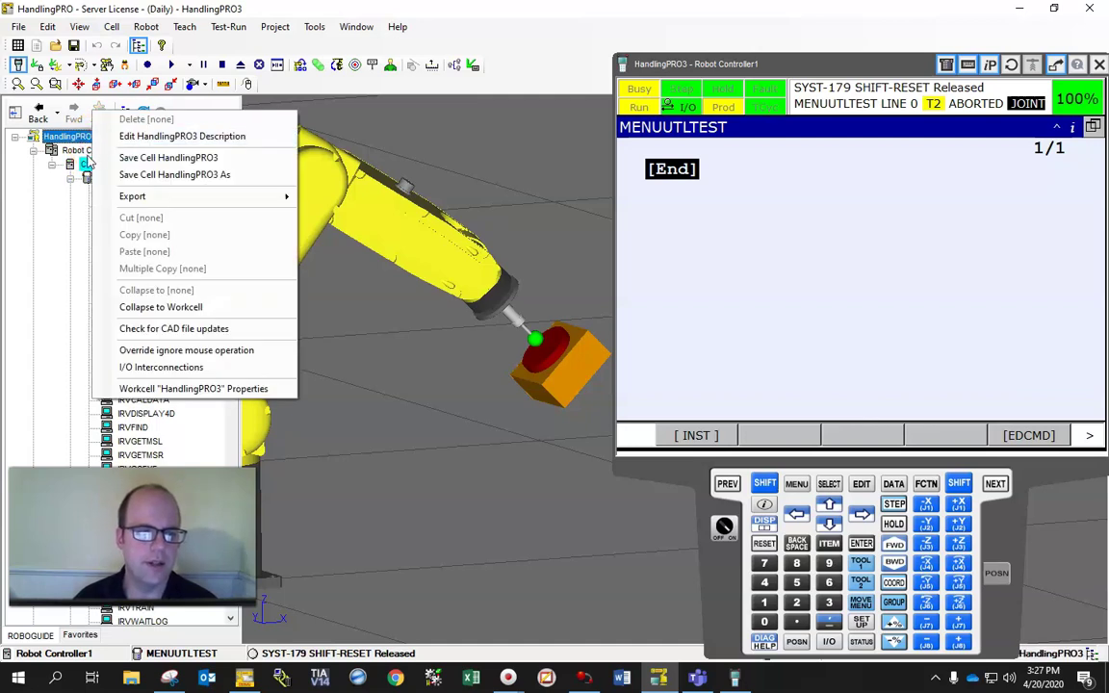
right_click(88, 165)
right_click(83, 154)
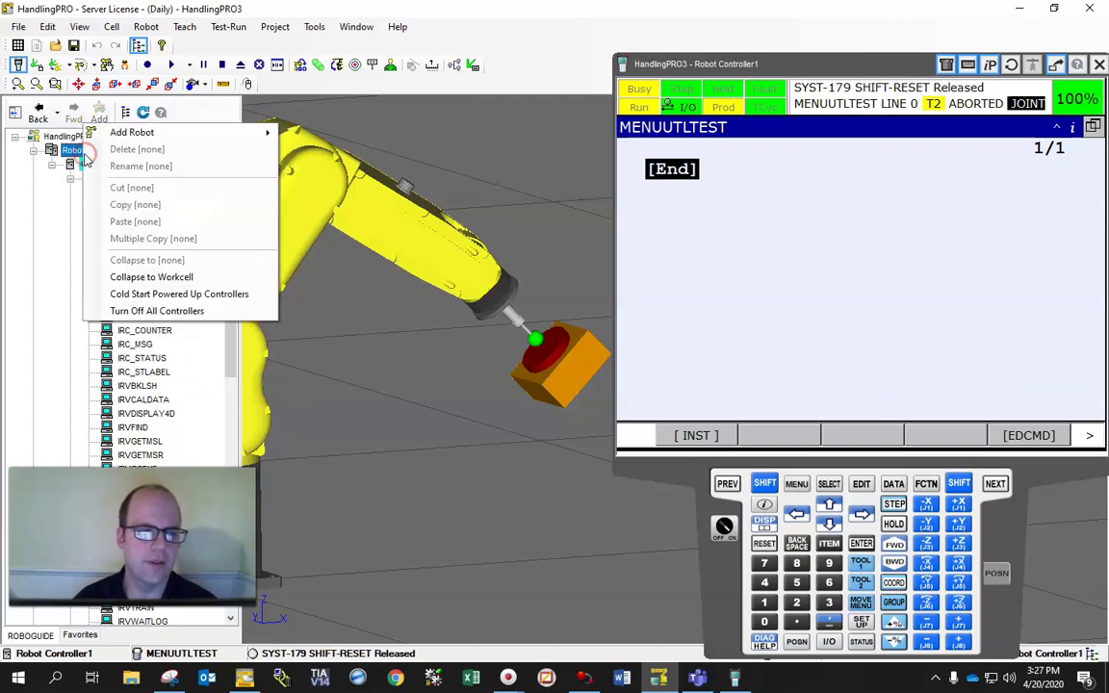
right_click(88, 165)
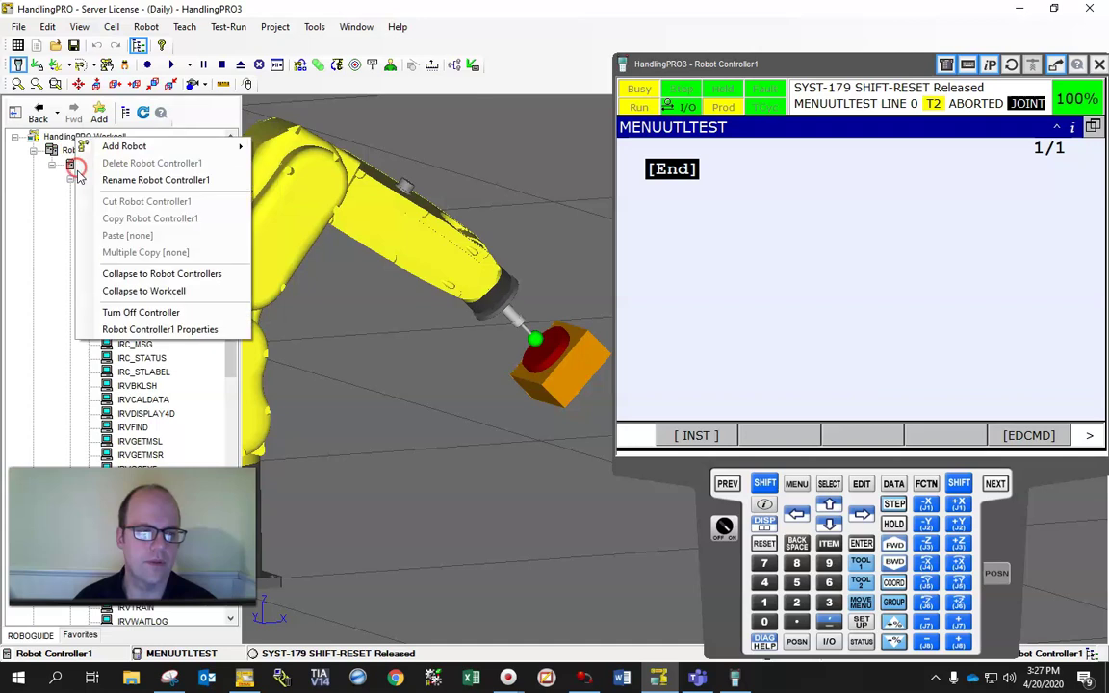
key(Escape)
Step: Go through the Serialize Robot wizard for the LR Mate 200iD/4S as a modification of the existing robot and find Menu Utility (R577) in its summary
double_click(305, 183)
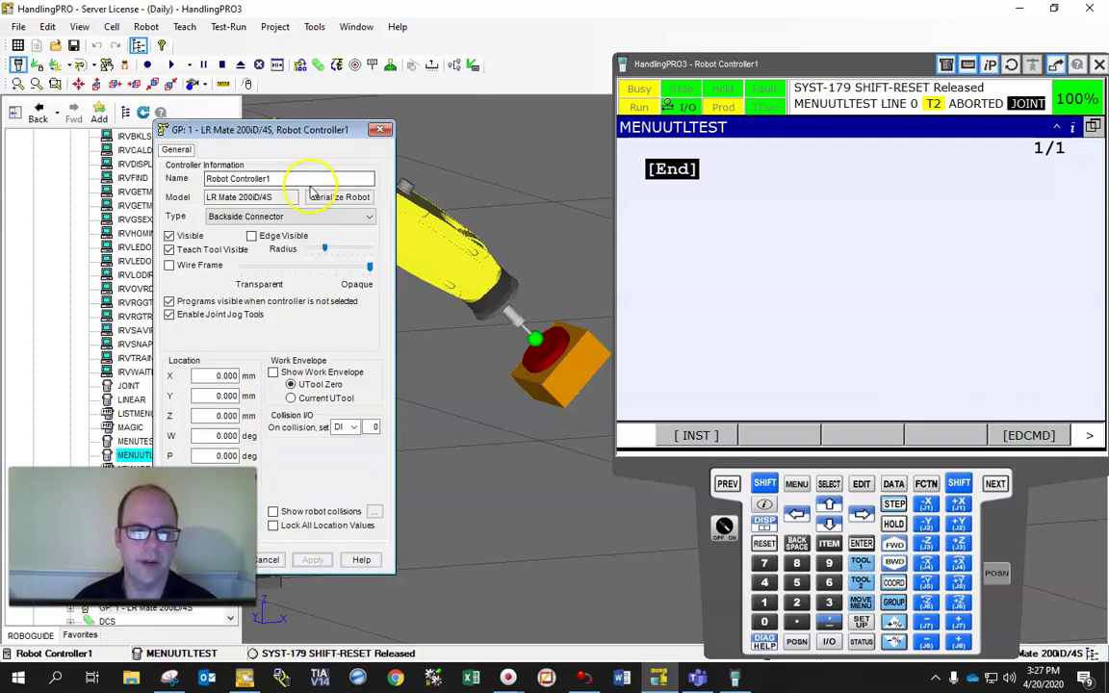
click(328, 197)
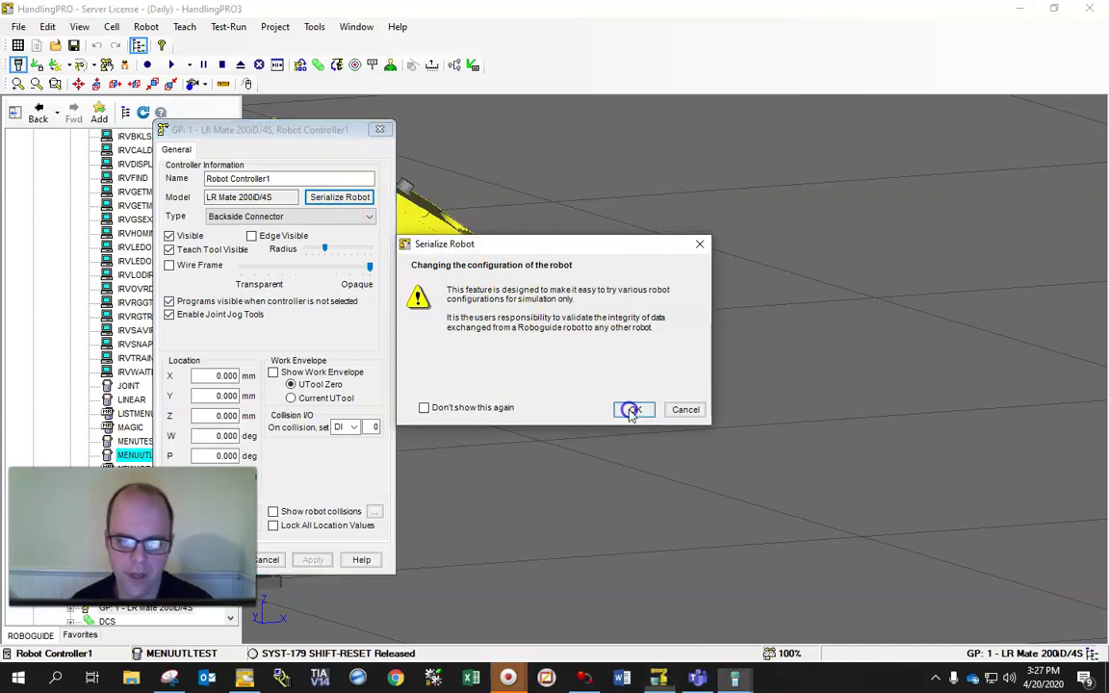
click(634, 412)
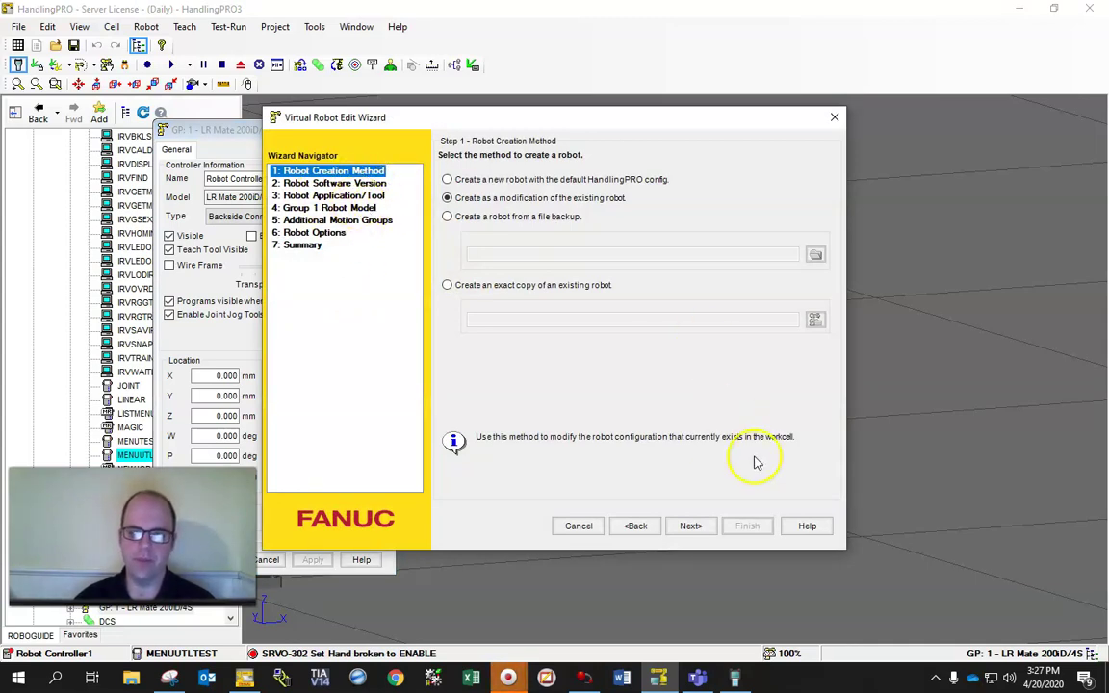
click(691, 526)
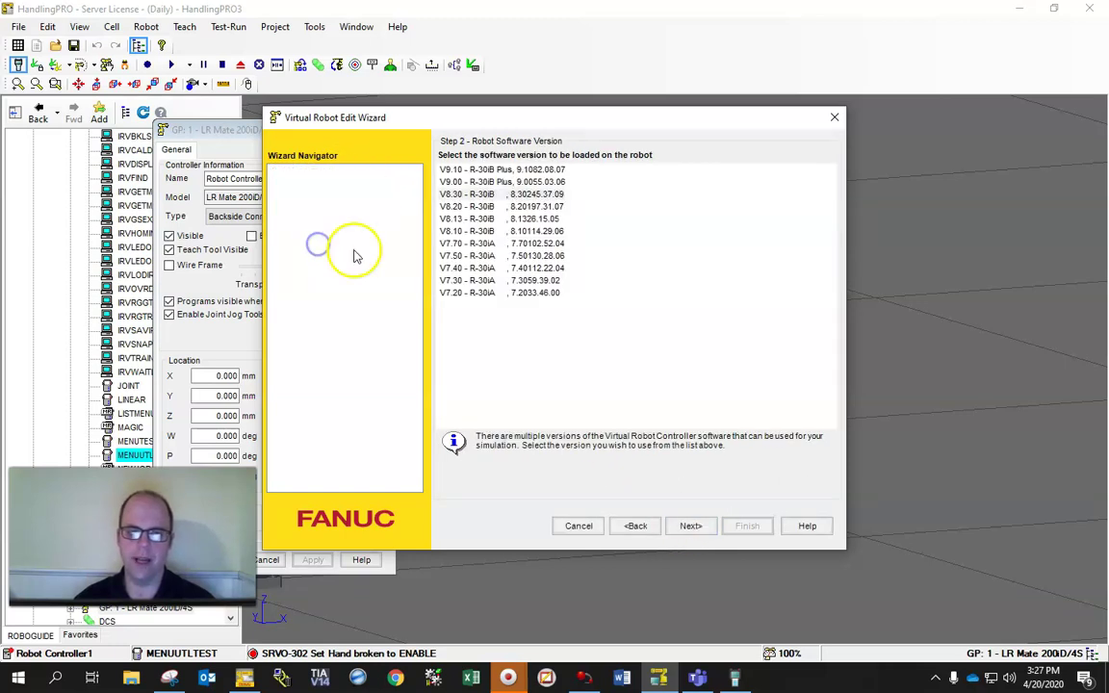
click(686, 526)
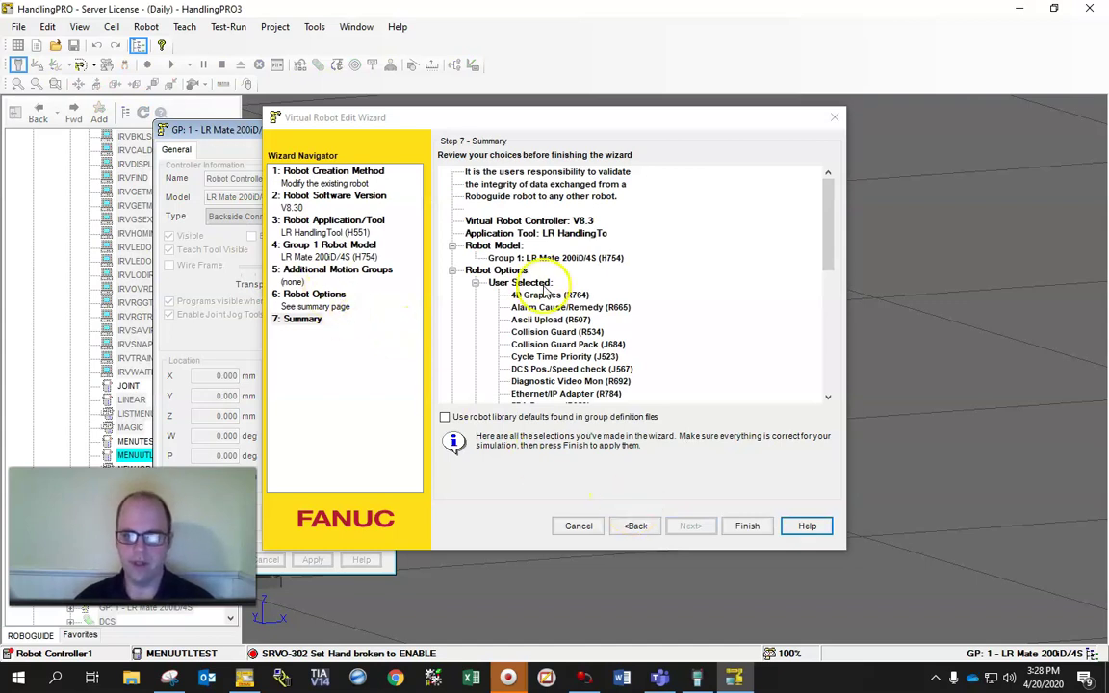
scroll(824, 236, down, 4)
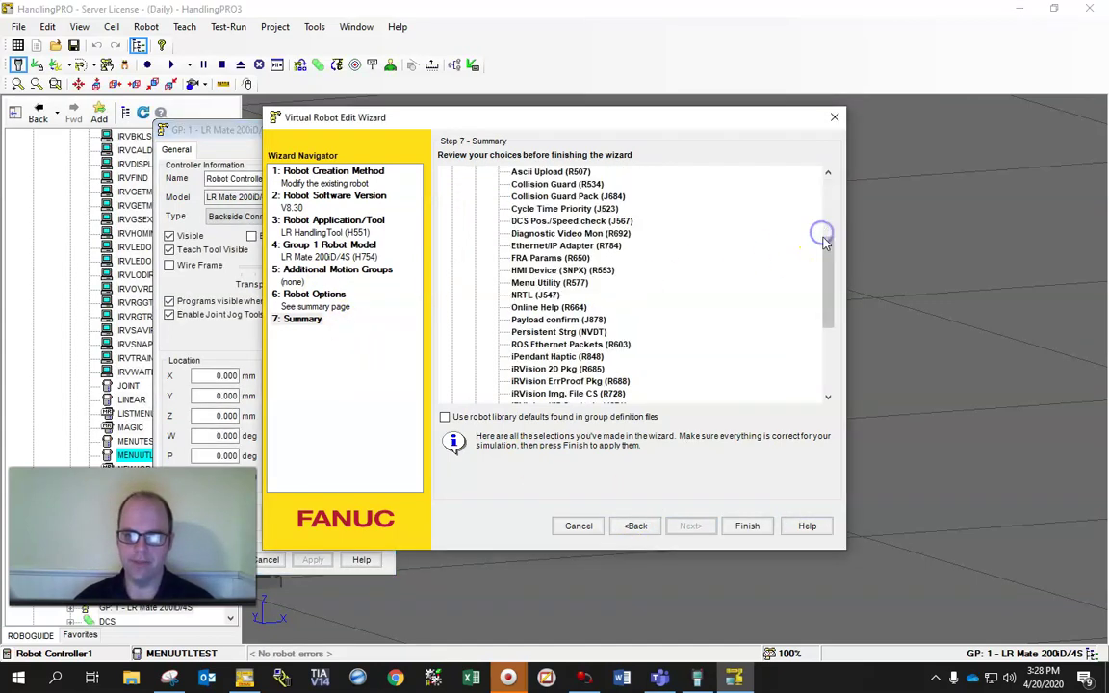
click(549, 282)
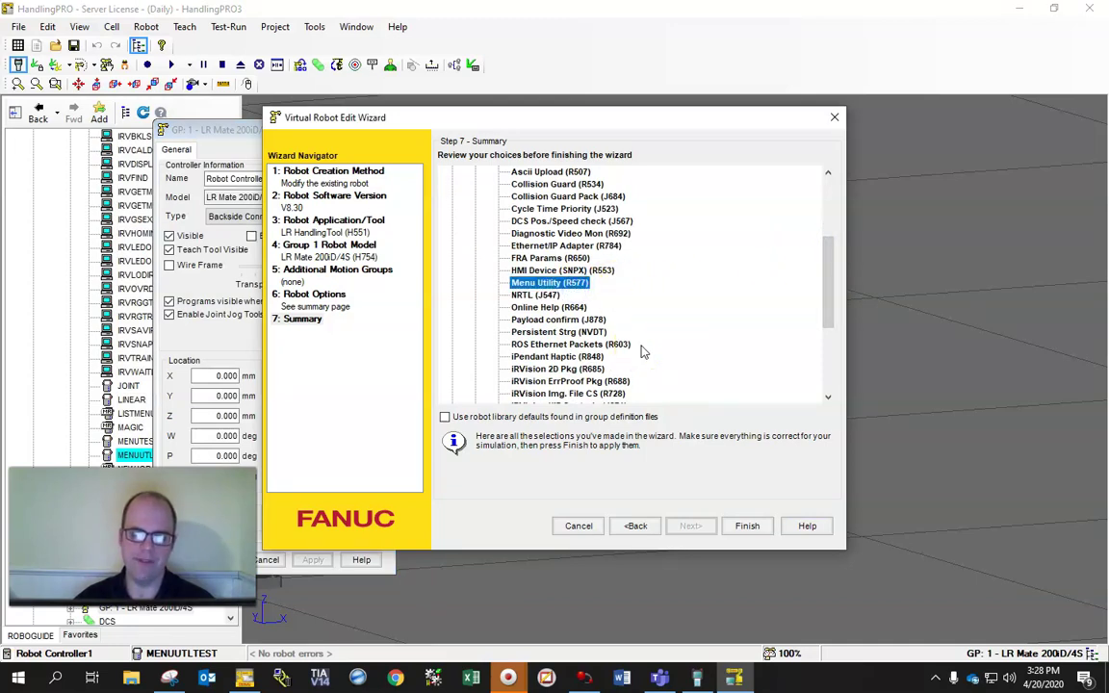
Step: Return to the robot software options and search them for r577, ending by cancelling the wizard and closing the robot's properties
click(647, 527)
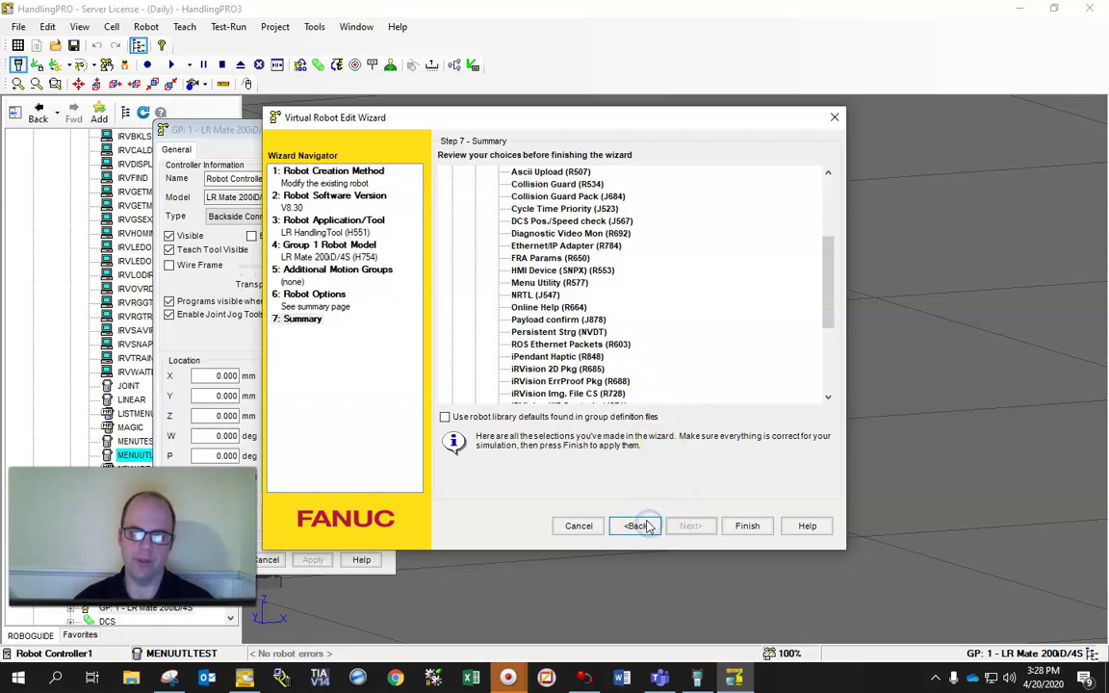
click(639, 526)
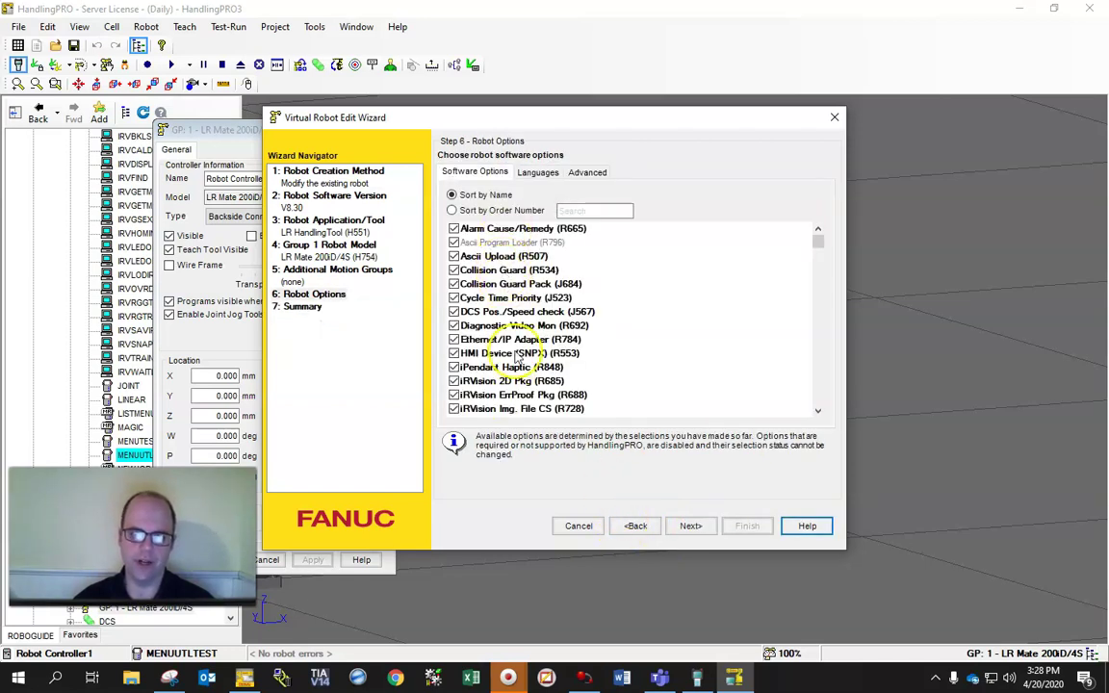
scroll(590, 339, down, 1)
scroll(520, 342, down, 7)
scroll(520, 342, up, 7)
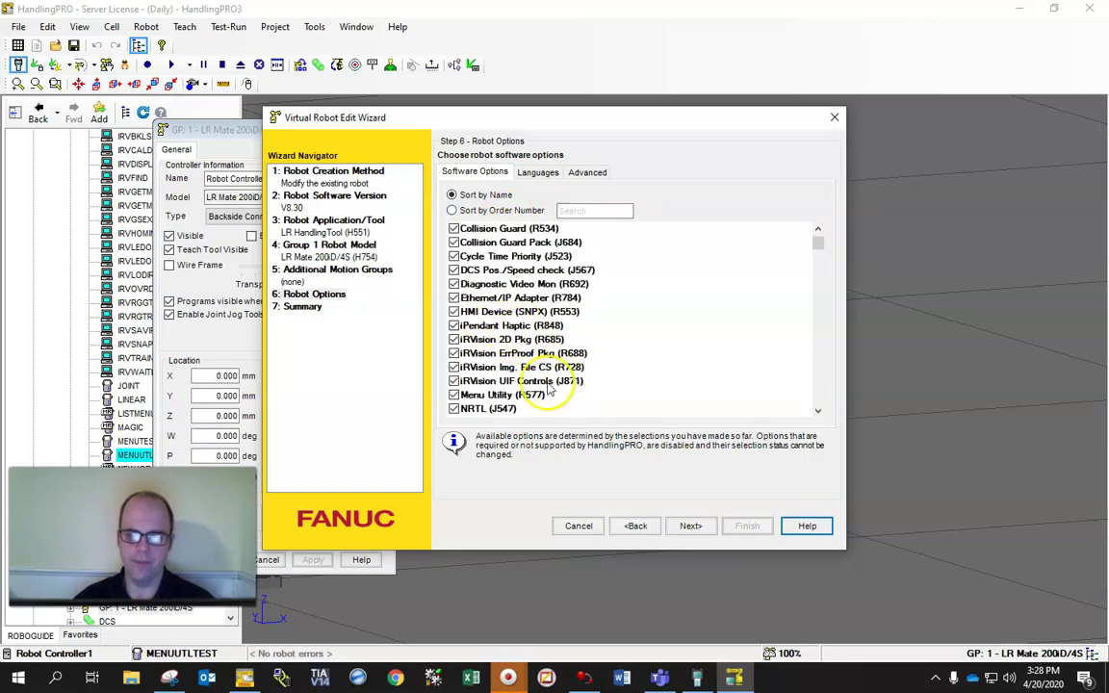
scroll(510, 352, up, 1)
click(568, 210)
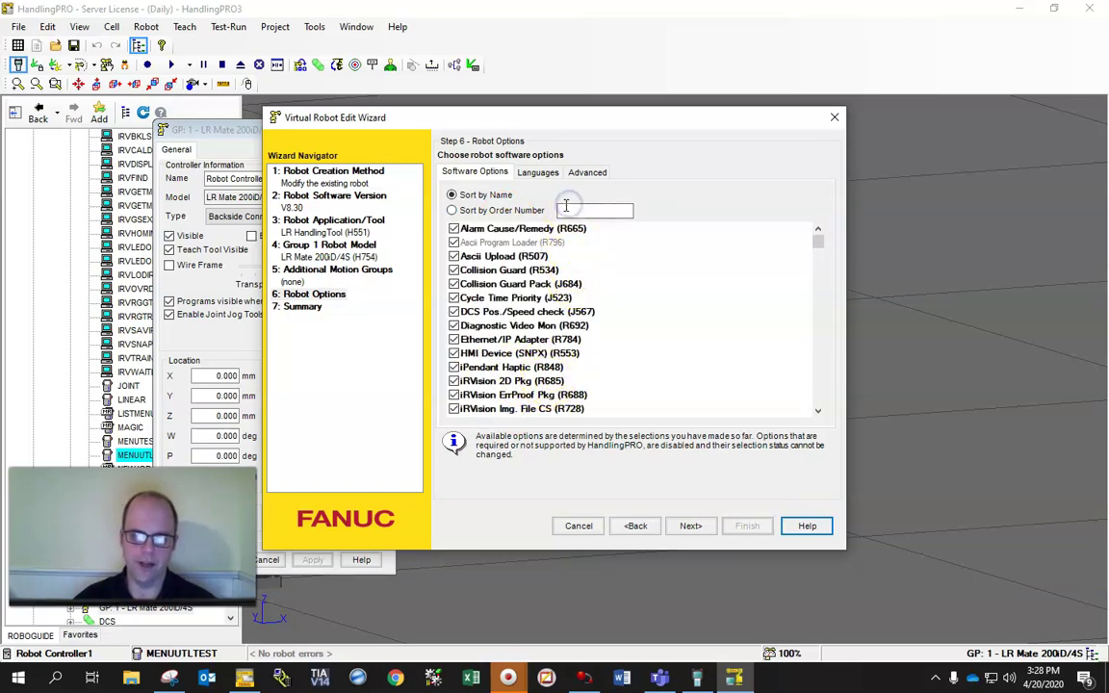
text(r577)
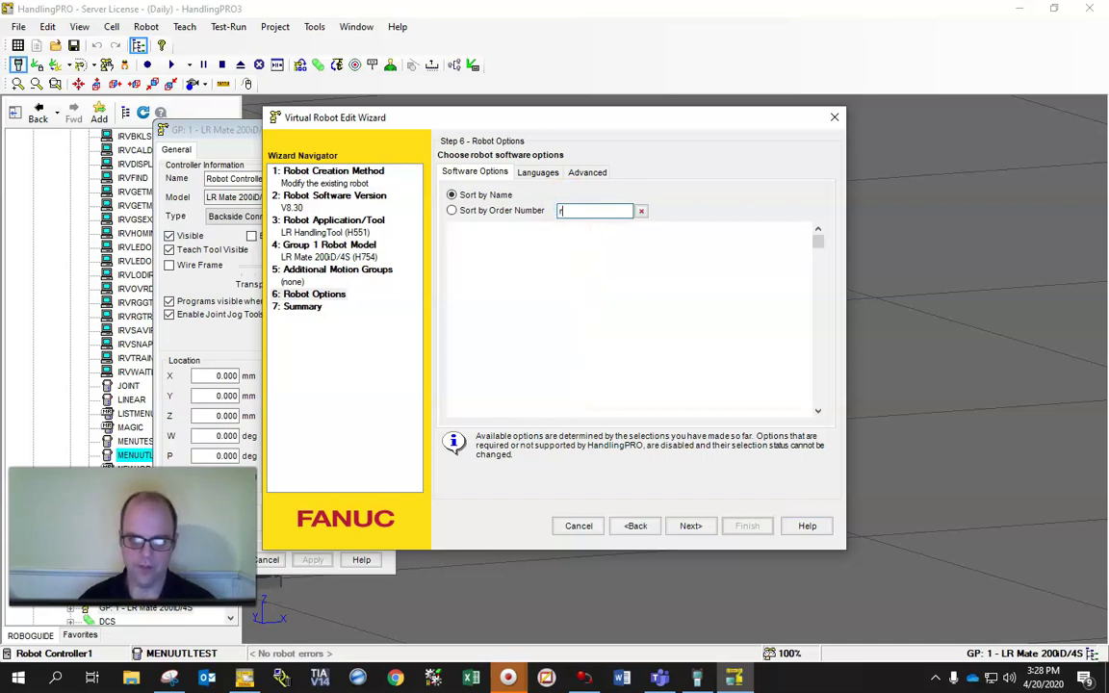
click(454, 229)
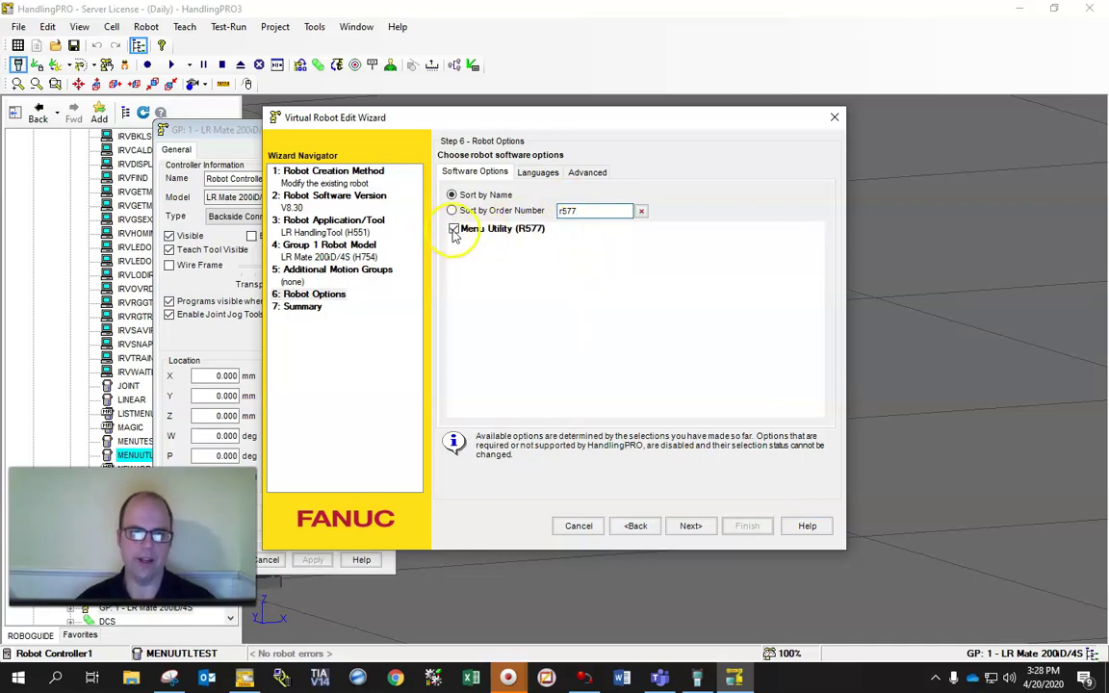
click(579, 526)
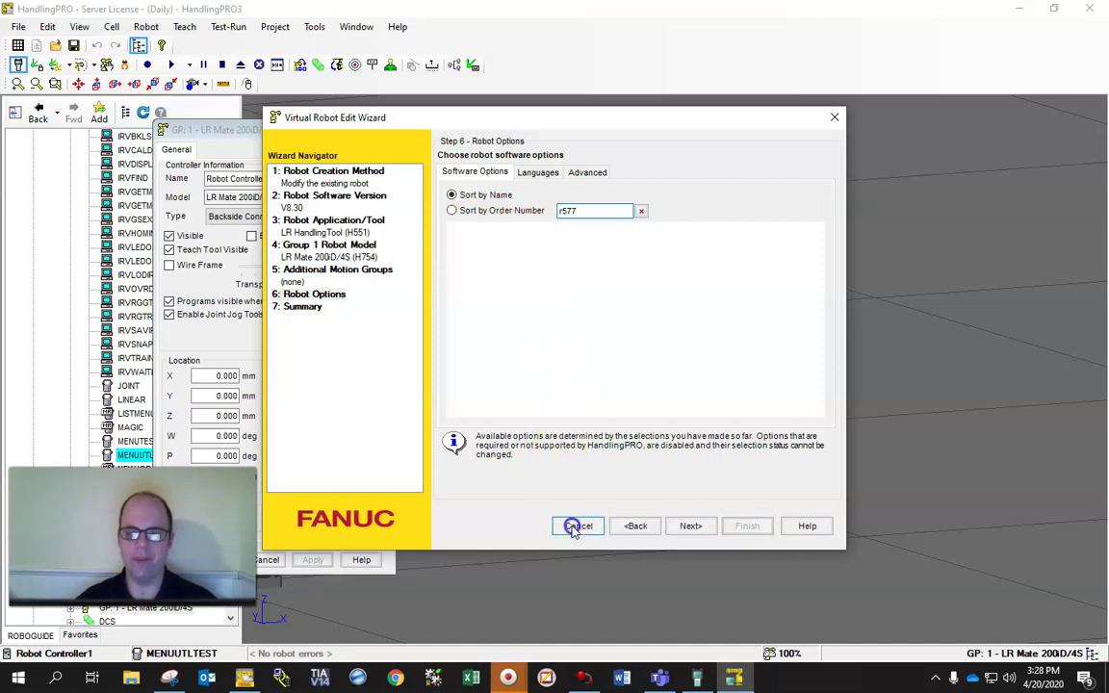
click(578, 525)
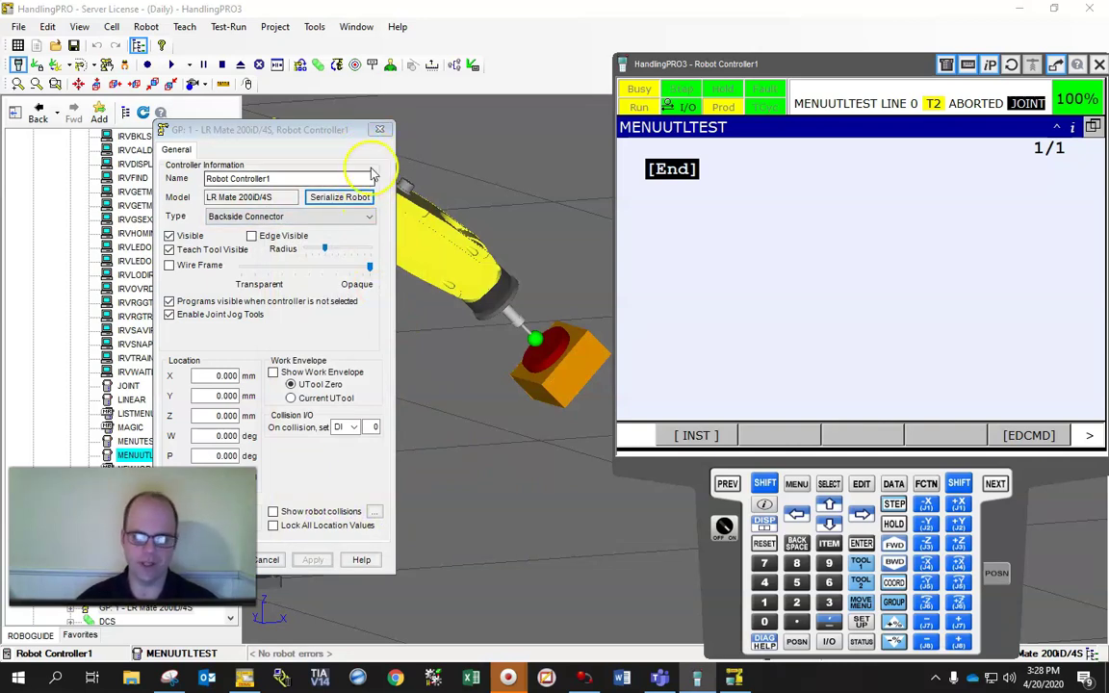
click(379, 129)
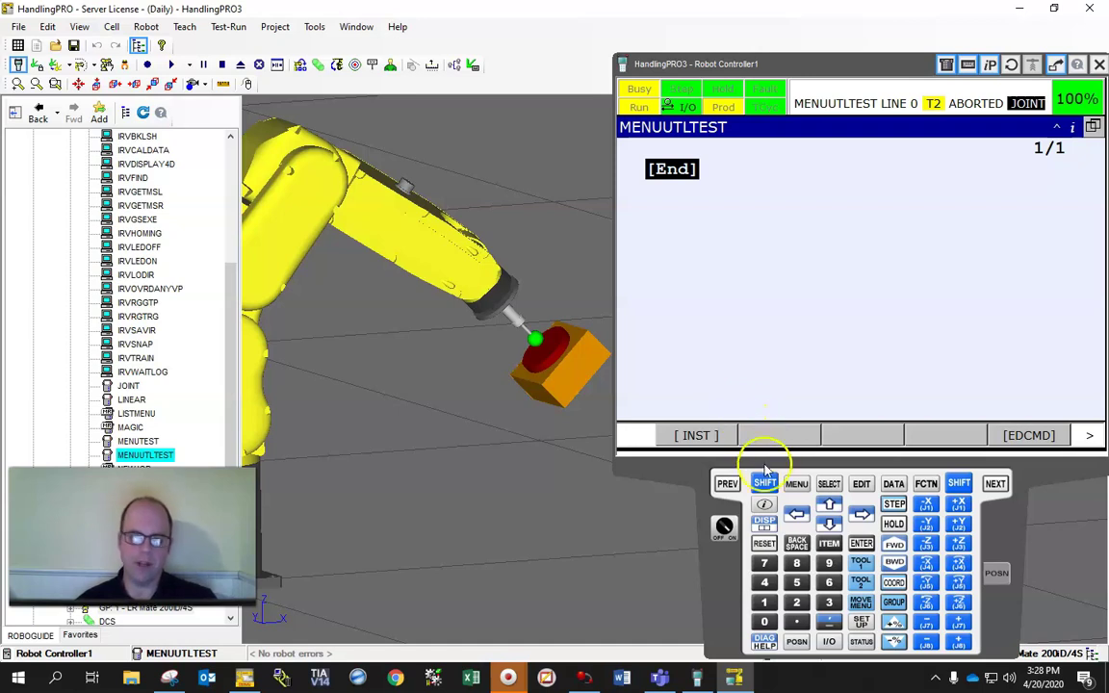
Step: Open the Menu Utility setup screen on the teach pendant
click(798, 487)
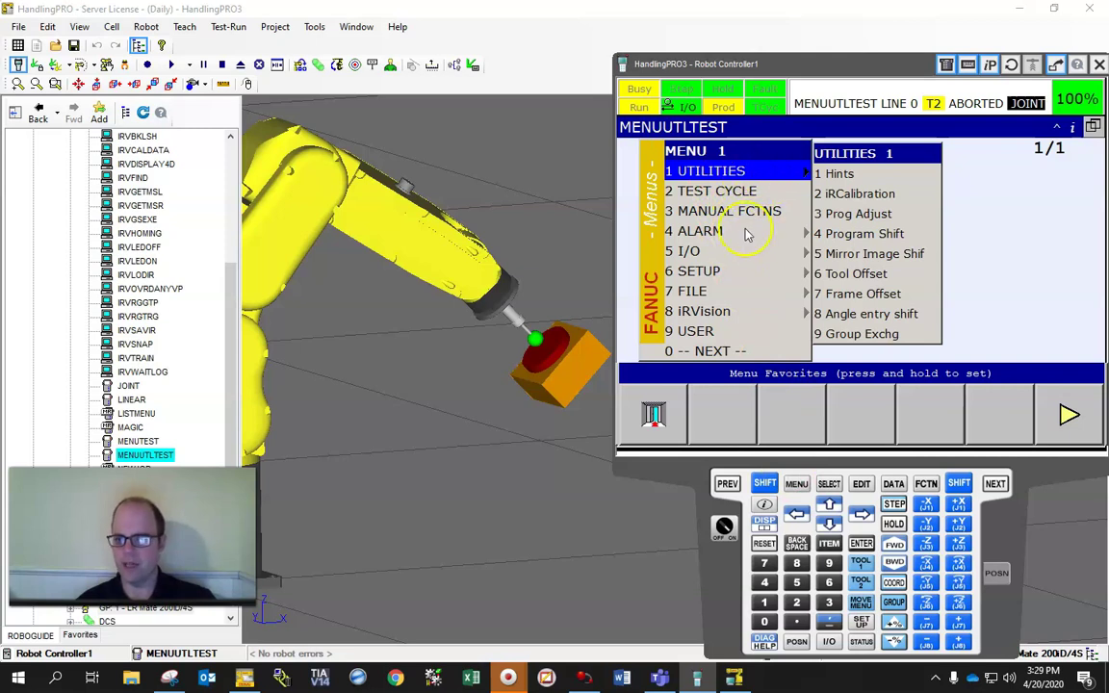
click(741, 270)
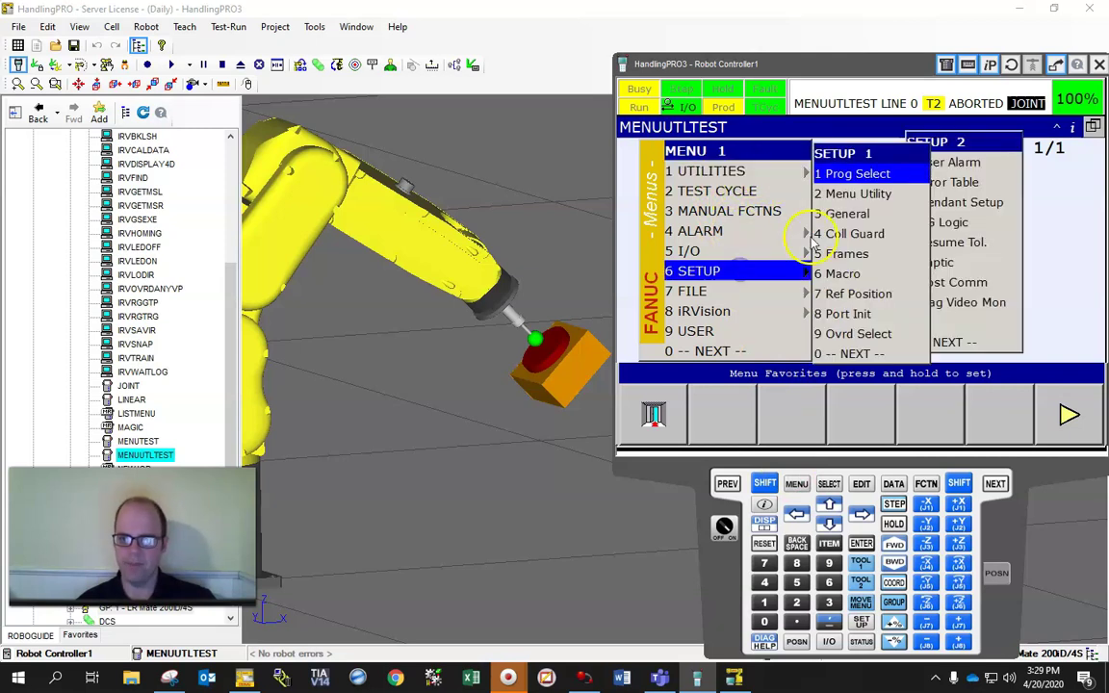
click(860, 194)
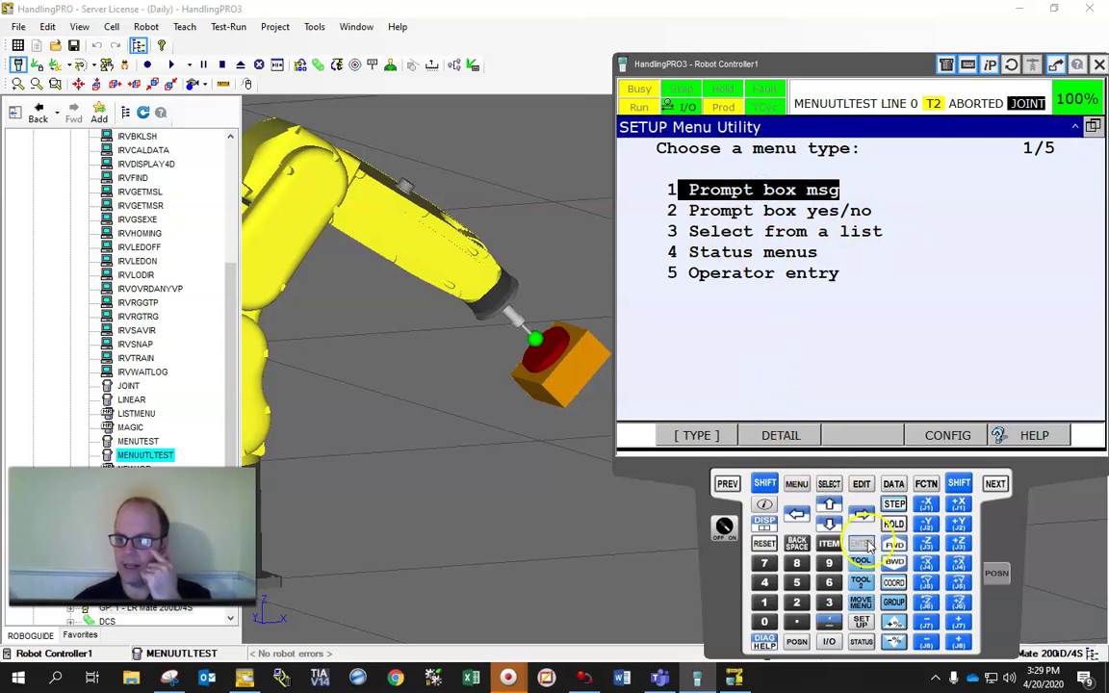
Step: Create a new prompt box message menu with menu number 2
click(775, 436)
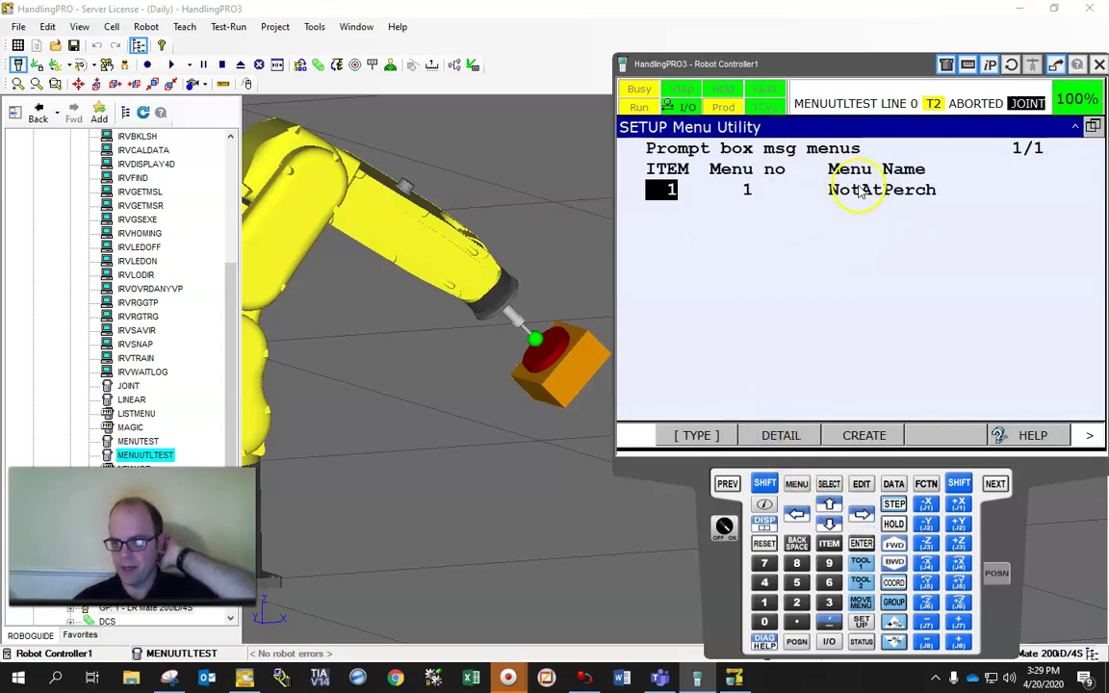
click(867, 435)
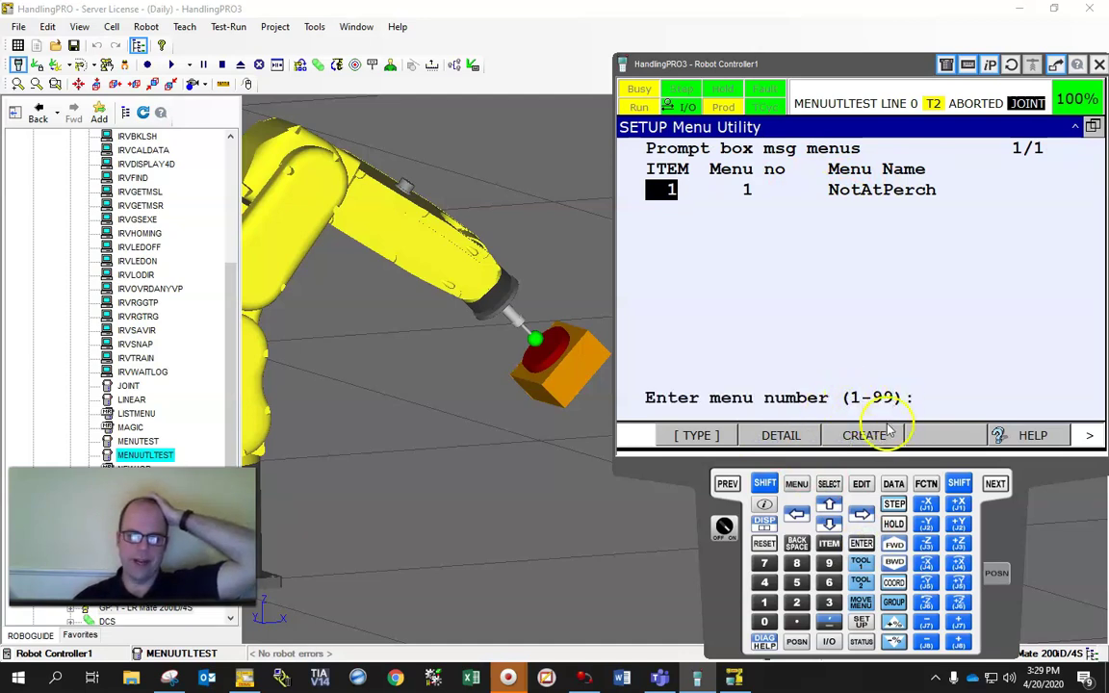
text(2)
click(866, 535)
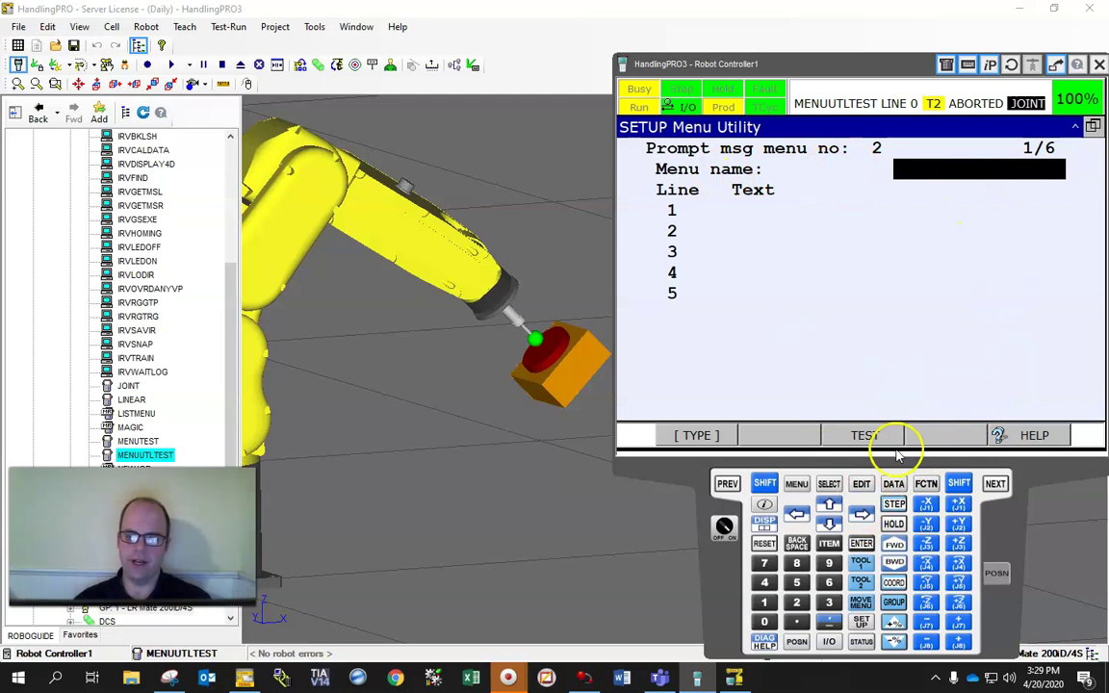
Step: Open the software keyboard for editing the name of prompt message menu 2
click(862, 544)
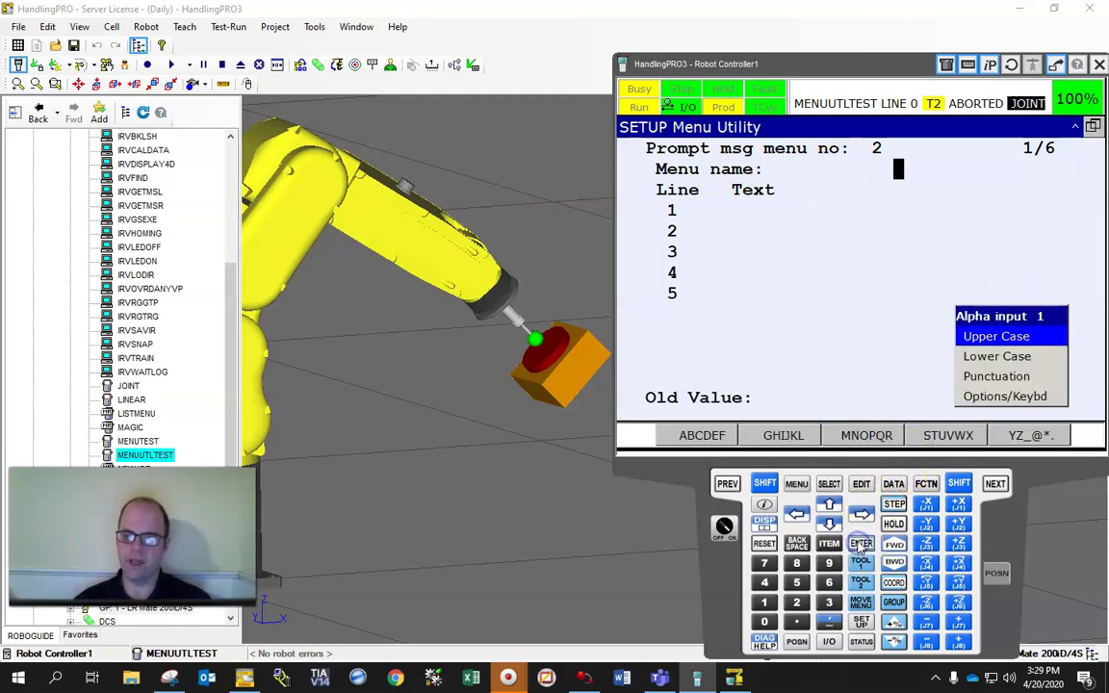
click(996, 396)
click(1028, 435)
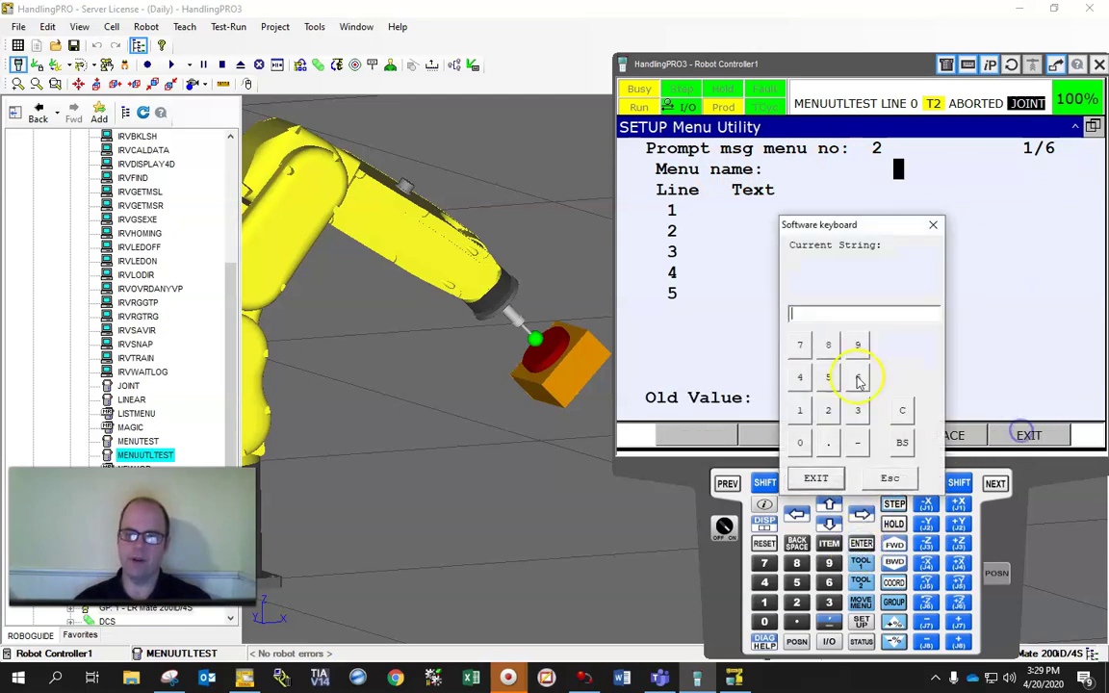
click(811, 316)
text(It)
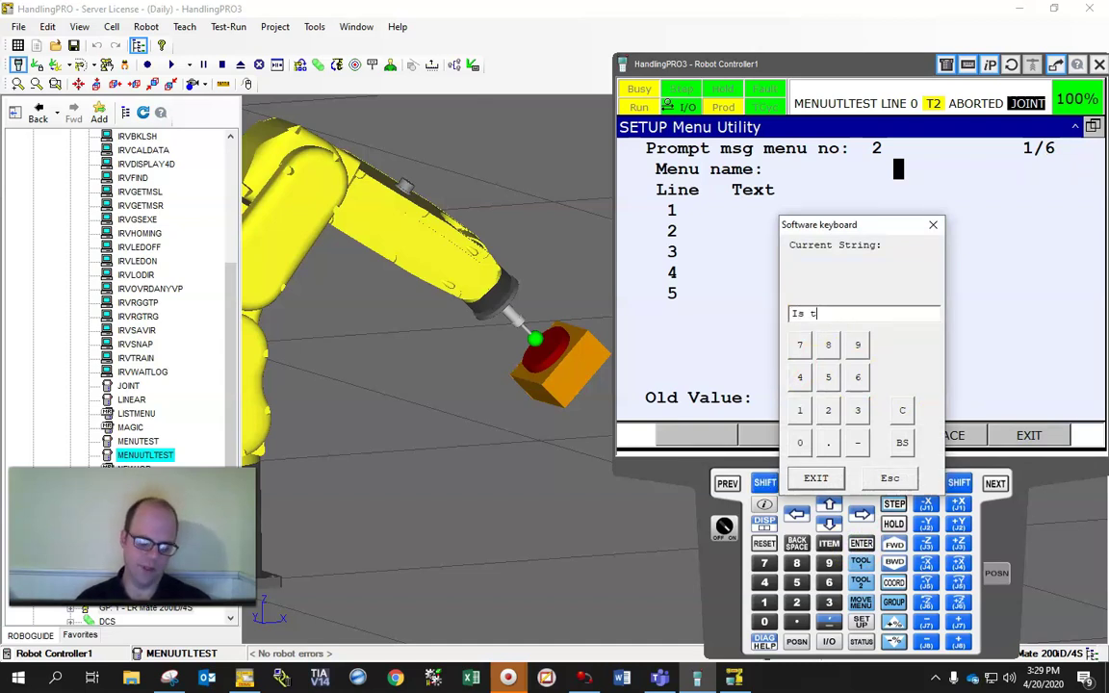
text( this robot)
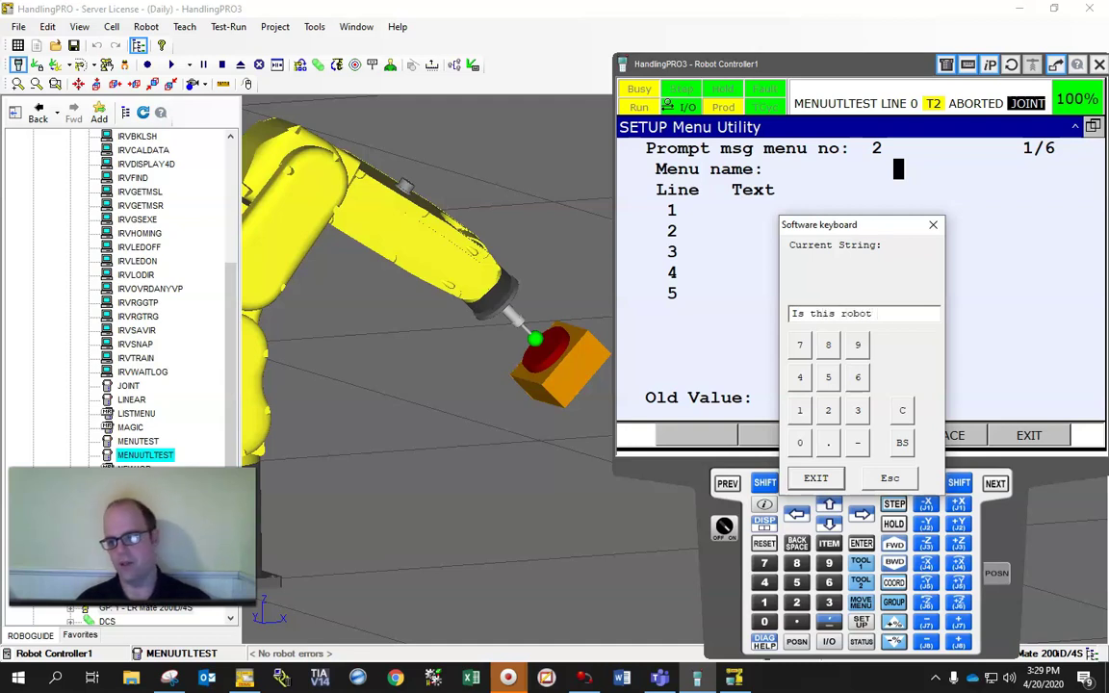
text( in a Safe)
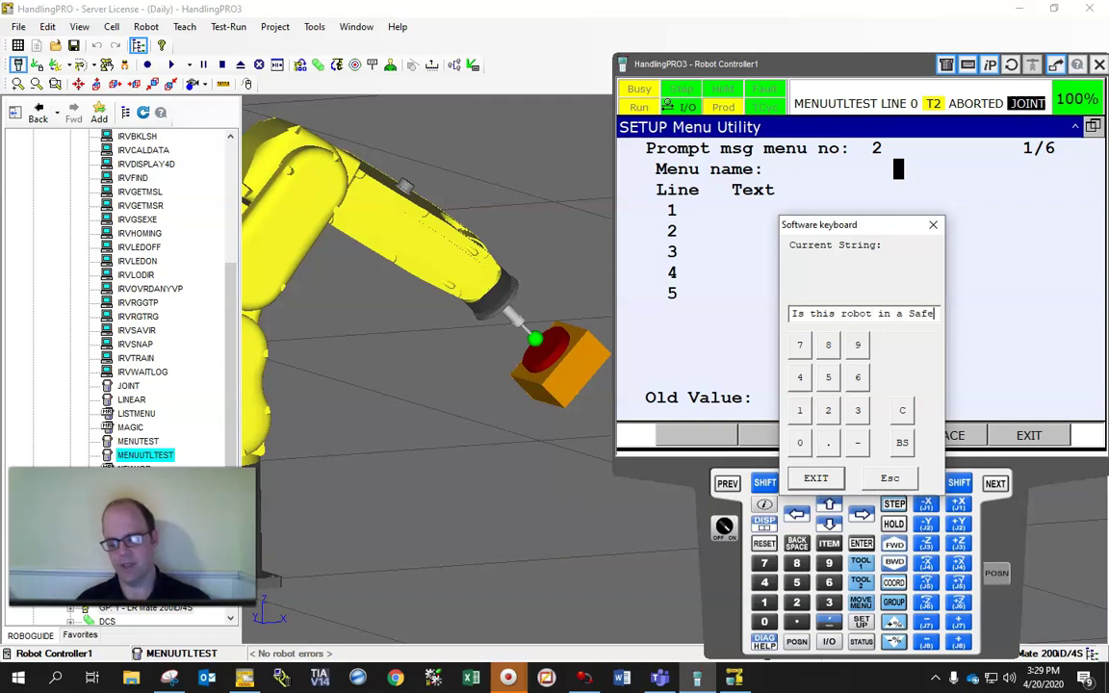
text( Poitio)
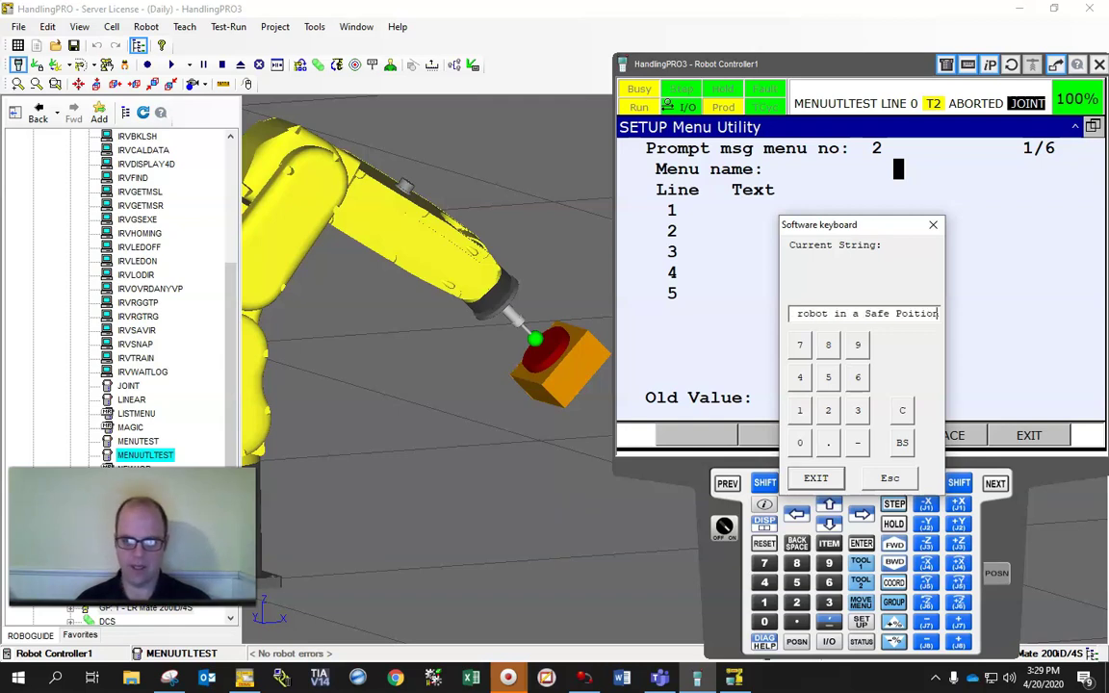
key(BackSpace)
key(BackSpace)
key(BackSpace)
key(BackSpace)
text(s )
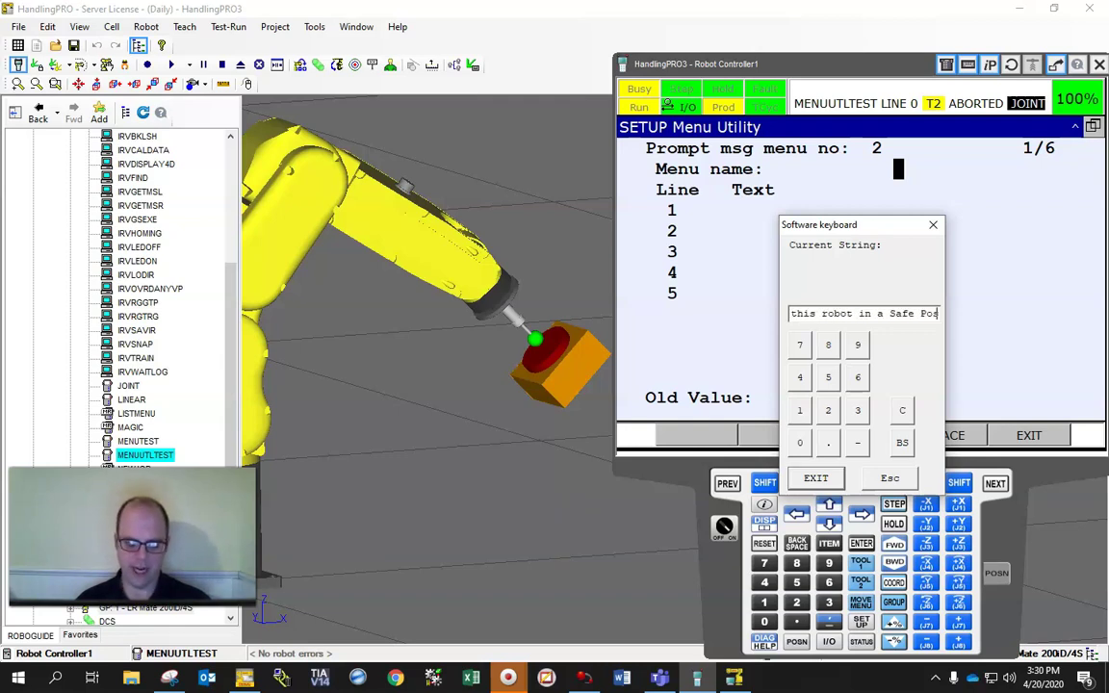
text(ition)
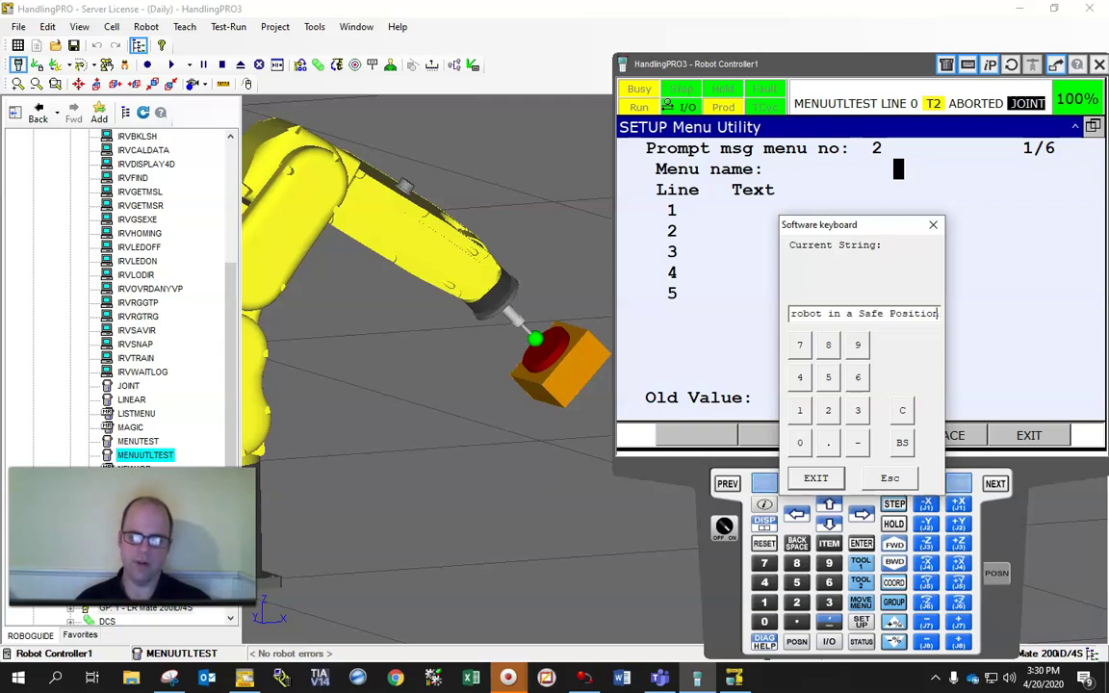
key(shift+Left)
key(shift+Left)
key(shift+Left)
key(shift+Left)
key(shift+Left)
key(shift+Left)
key(shift+Left)
key(shift+Left)
key(shift+Left)
key(shift+Left)
key(shift+Left)
key(shift+Left)
key(shift+Left)
key(shift+Left)
key(shift+Left)
key(shift+Left)
key(shift+Left)
key(shift+Left)
key(shift+Left)
key(shift+Left)
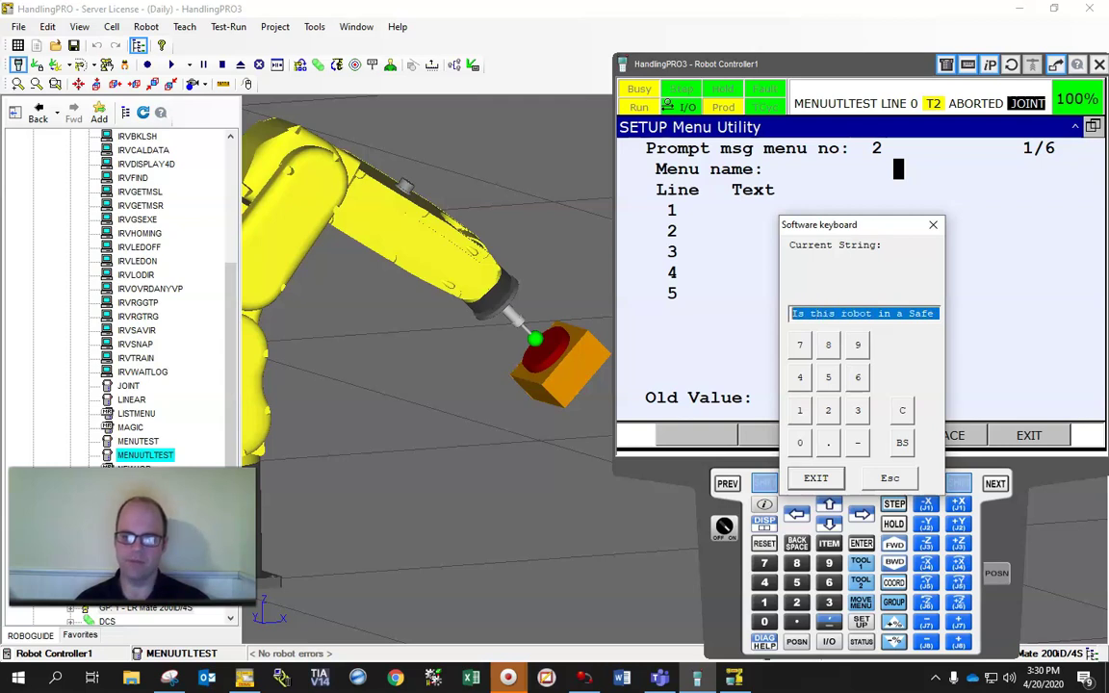
Step: Enter Safe as the name of prompt message menu 2
text(Safe)
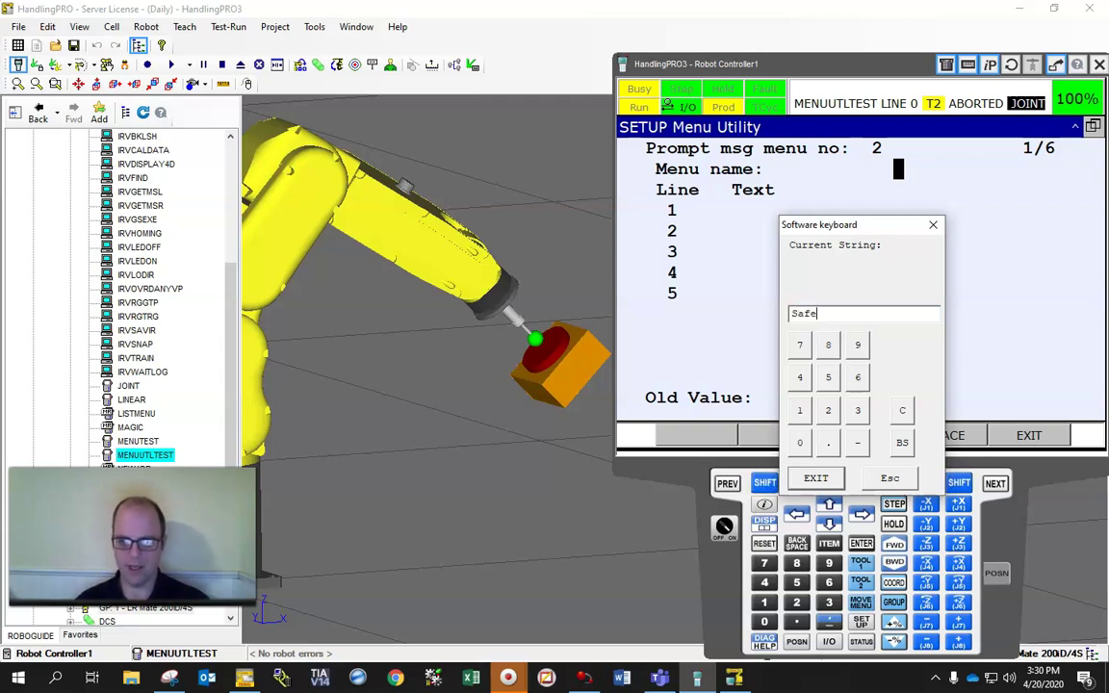
click(816, 479)
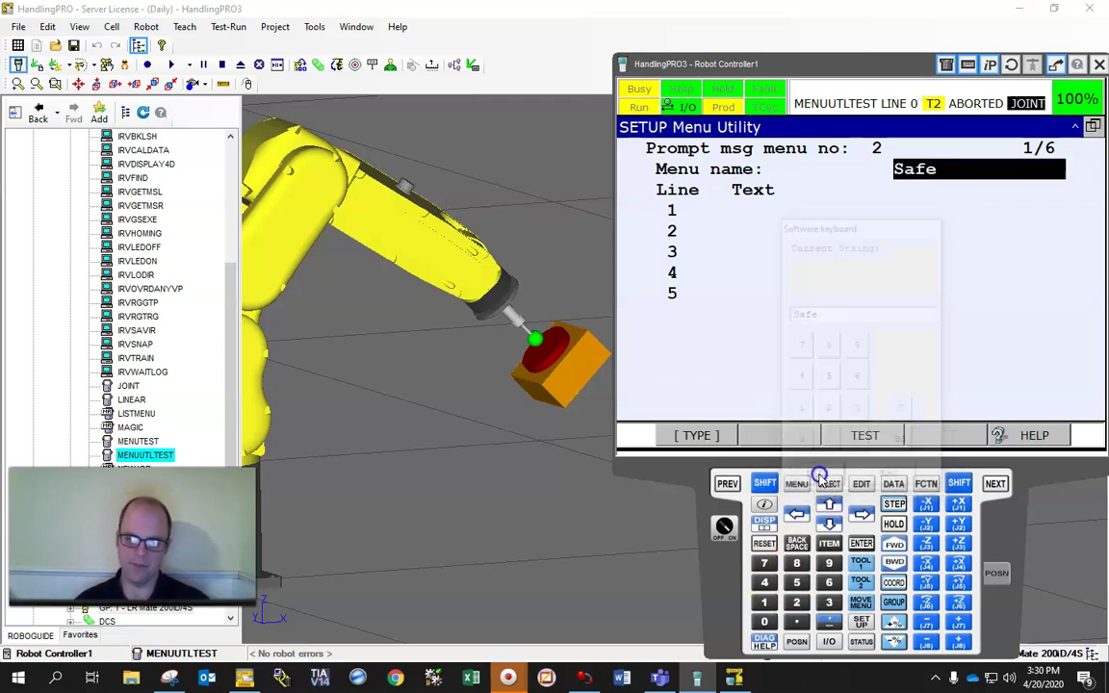
Step: Enter "This Robot is in an unsafe position." as the text of line 1, test the prompt box and dismiss it
click(771, 220)
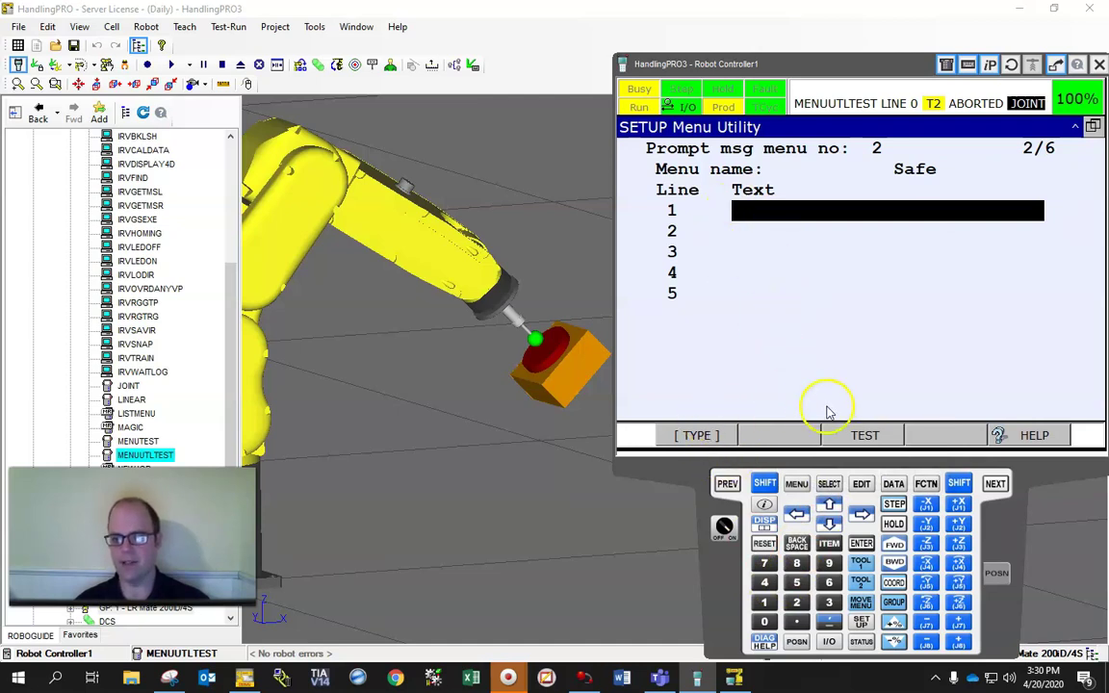
click(861, 543)
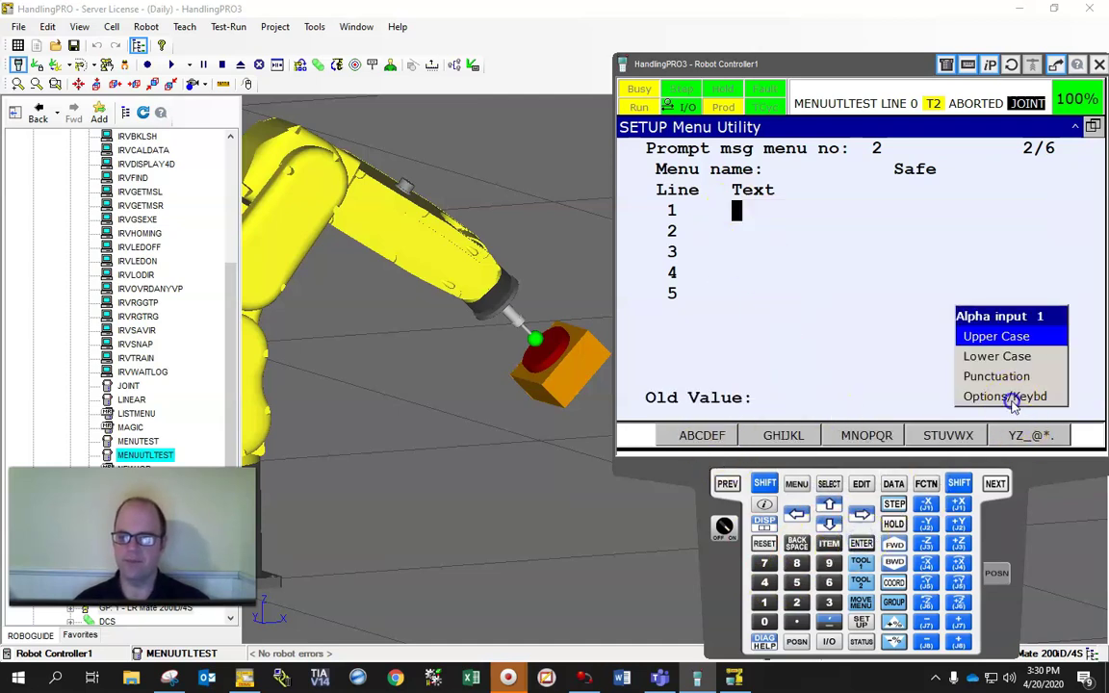
click(1023, 436)
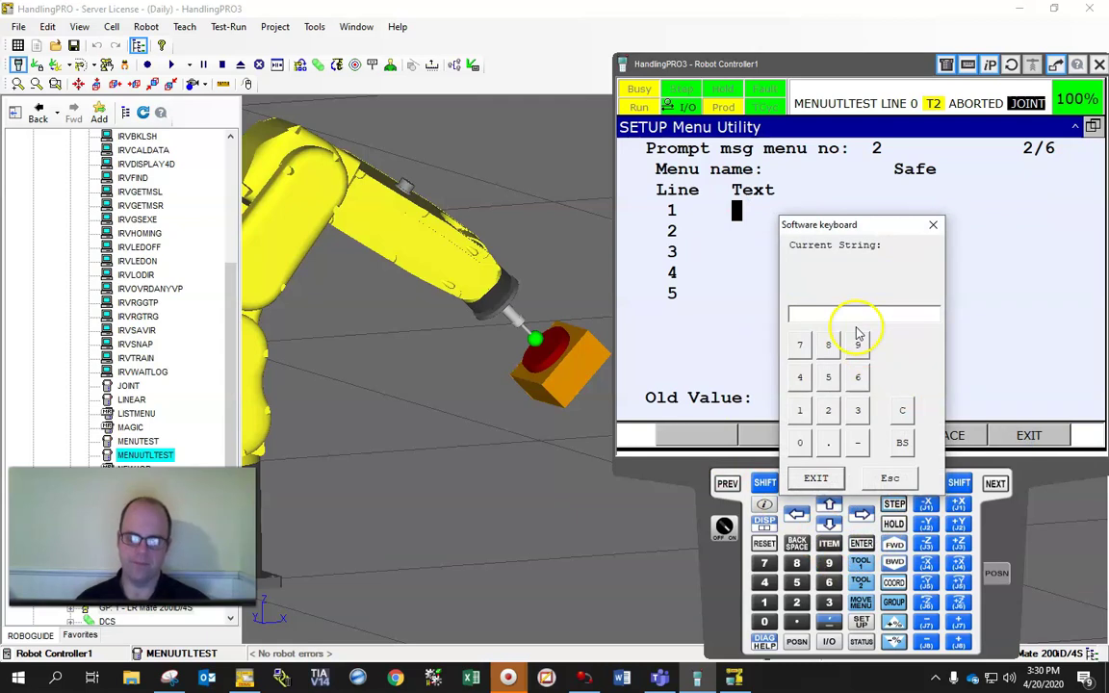
text(This i)
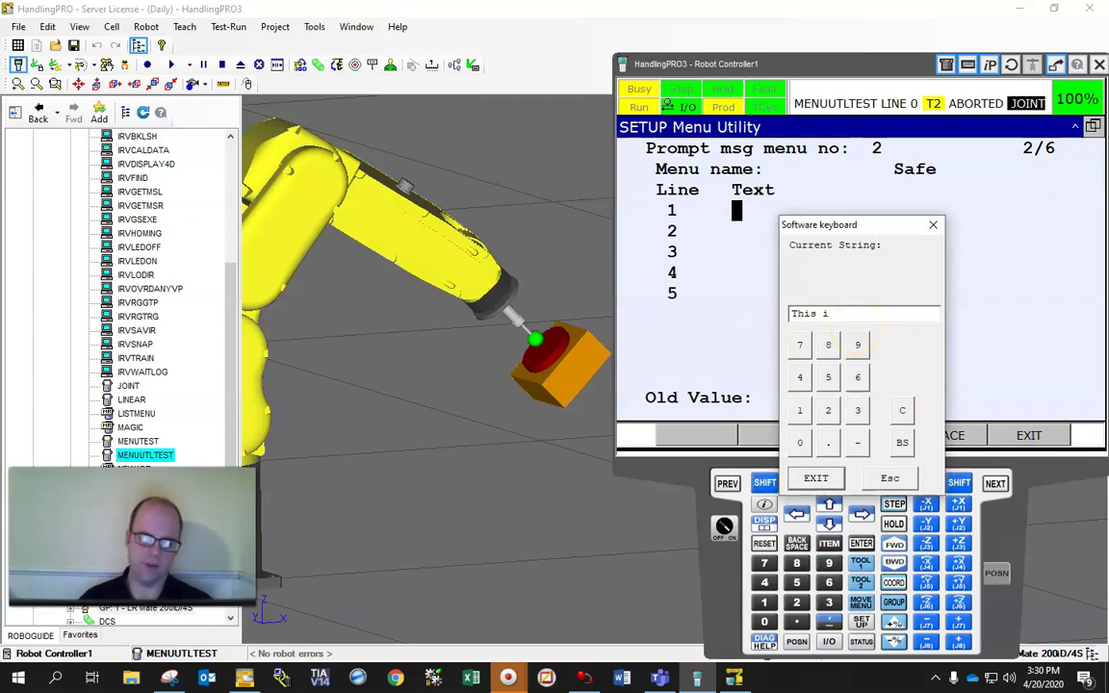
key(BackSpace)
text(Robot is in an u)
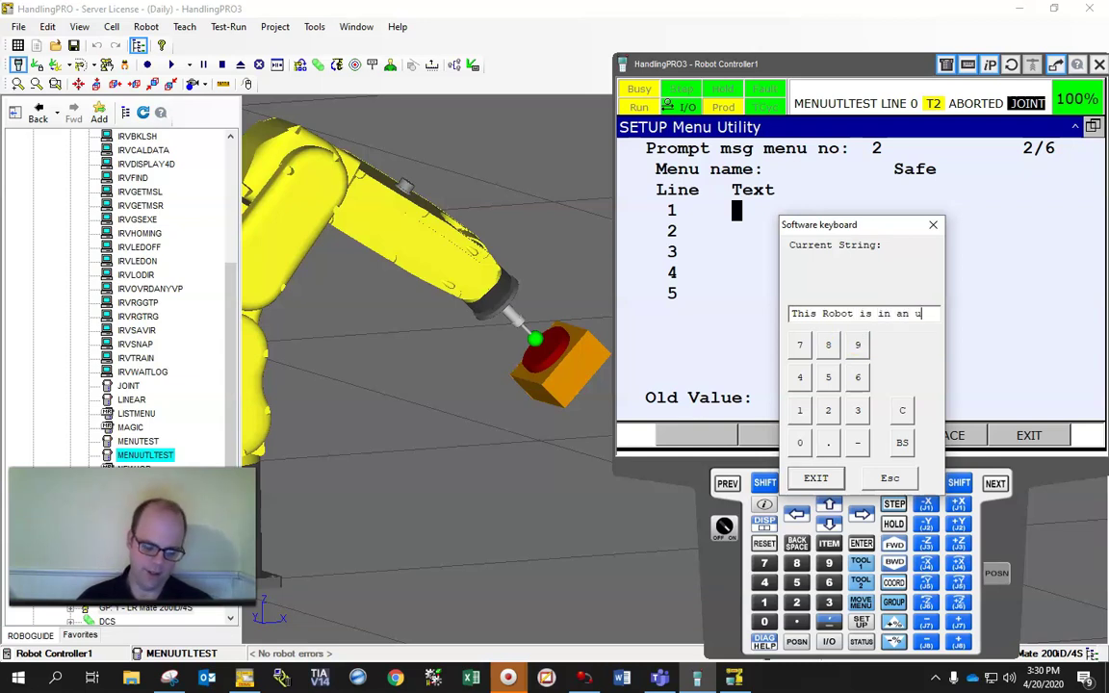
text(nsafe)
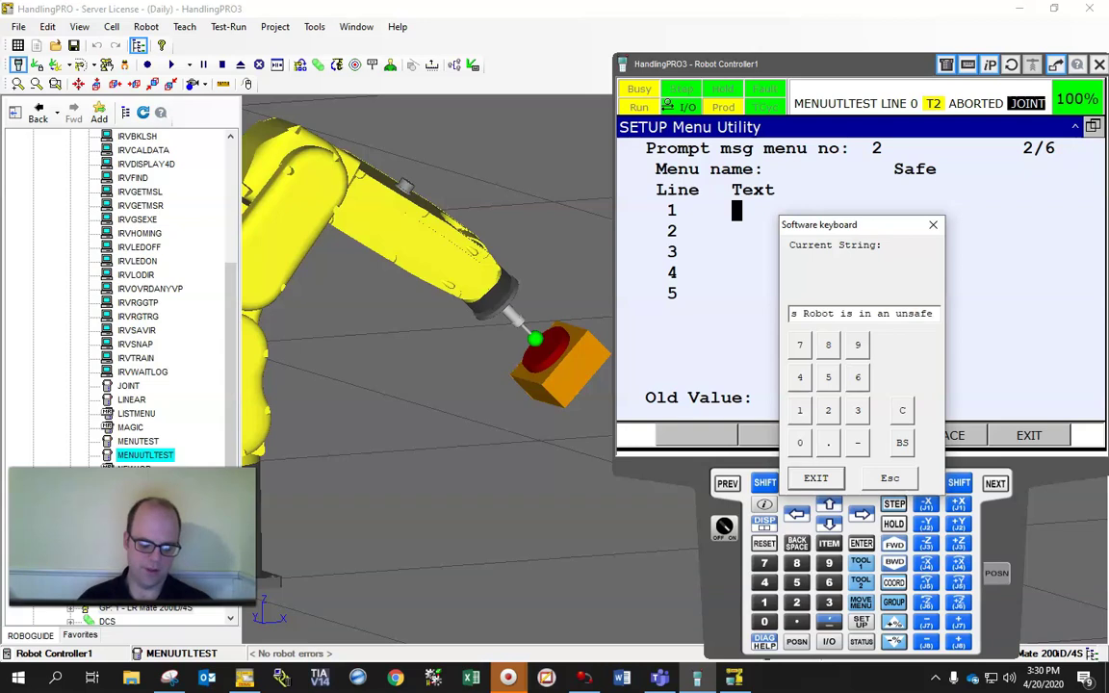
text( position.)
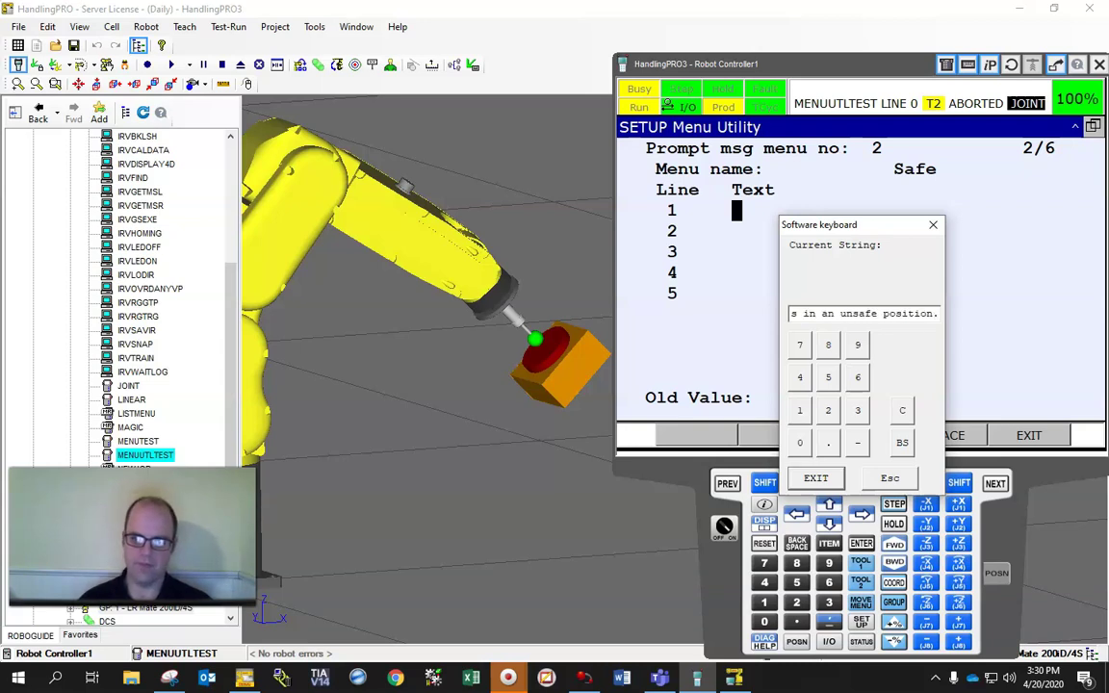
key(Return)
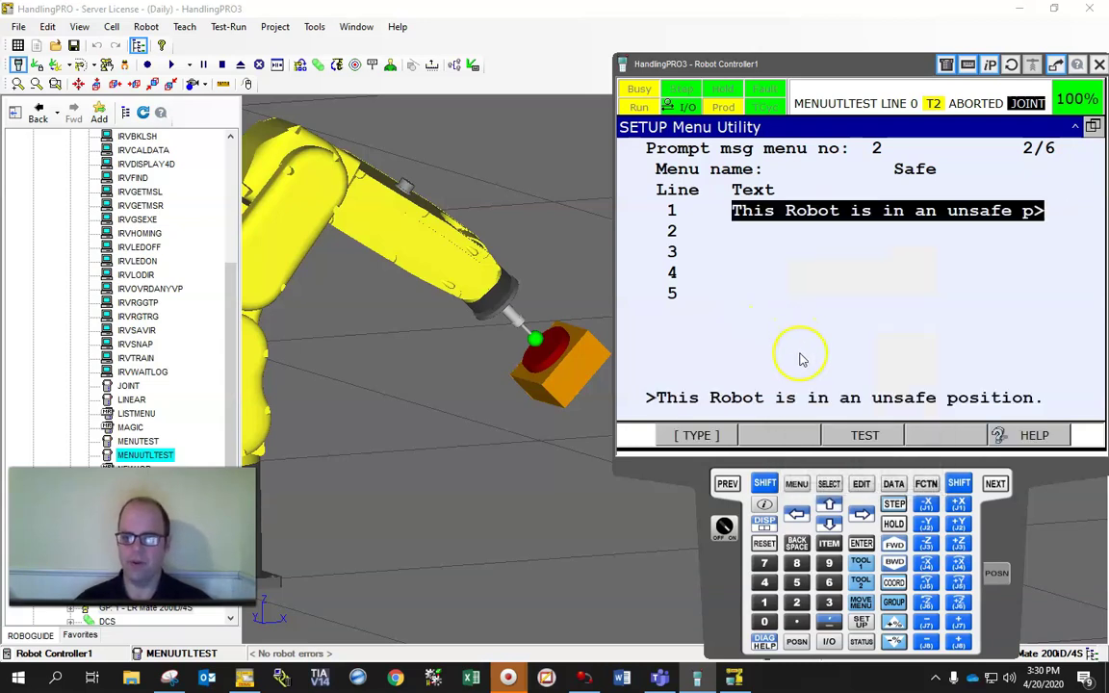
click(860, 436)
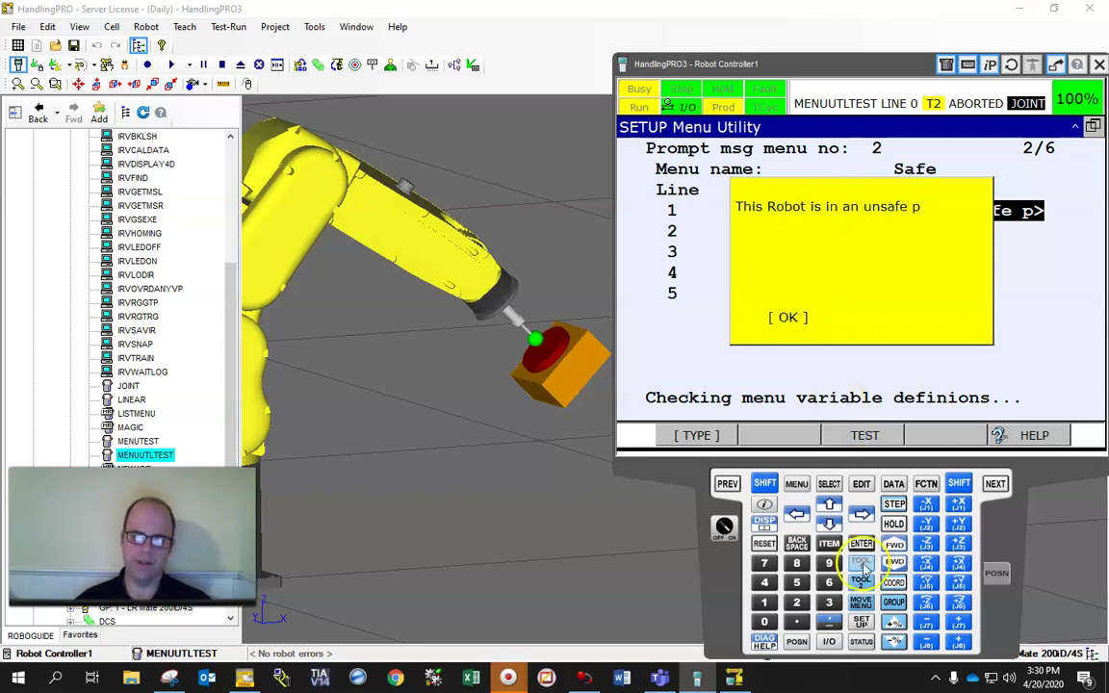
click(787, 315)
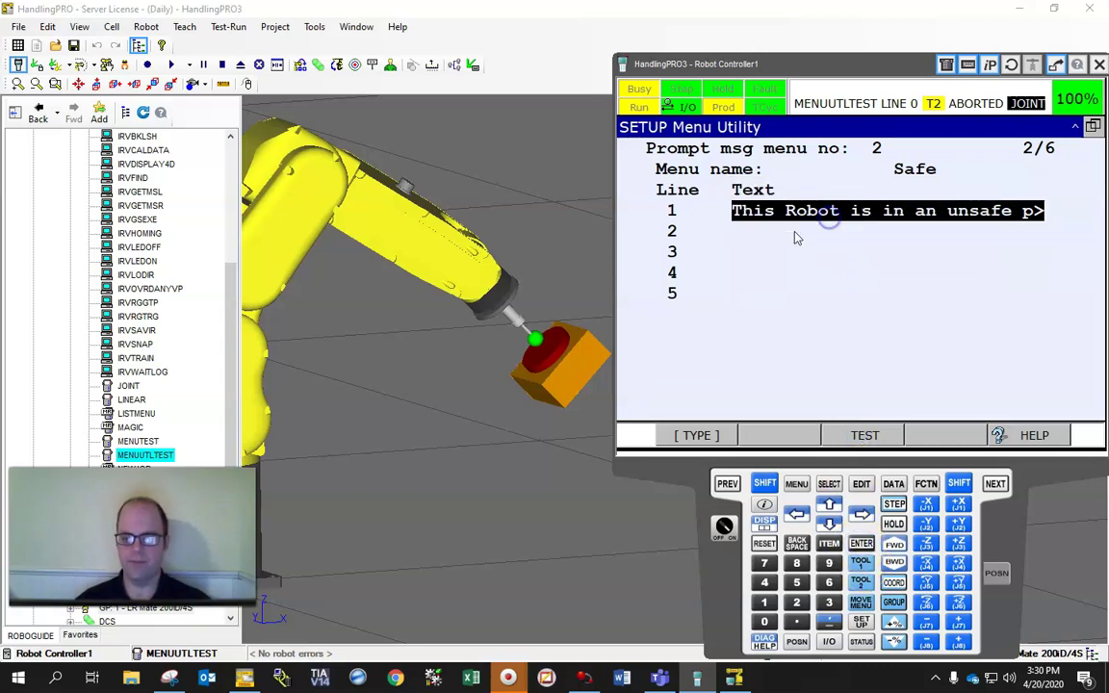
Step: Cut the word "position." from line 1 so its text reads "This Robot is in an unsafe"
click(830, 218)
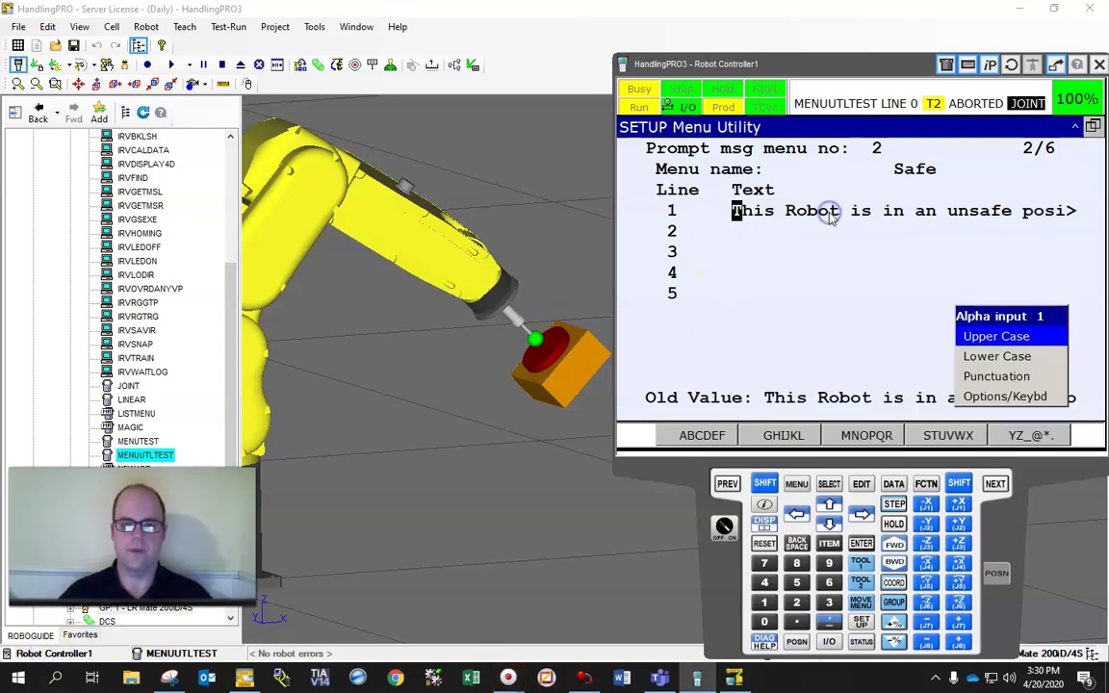
click(992, 396)
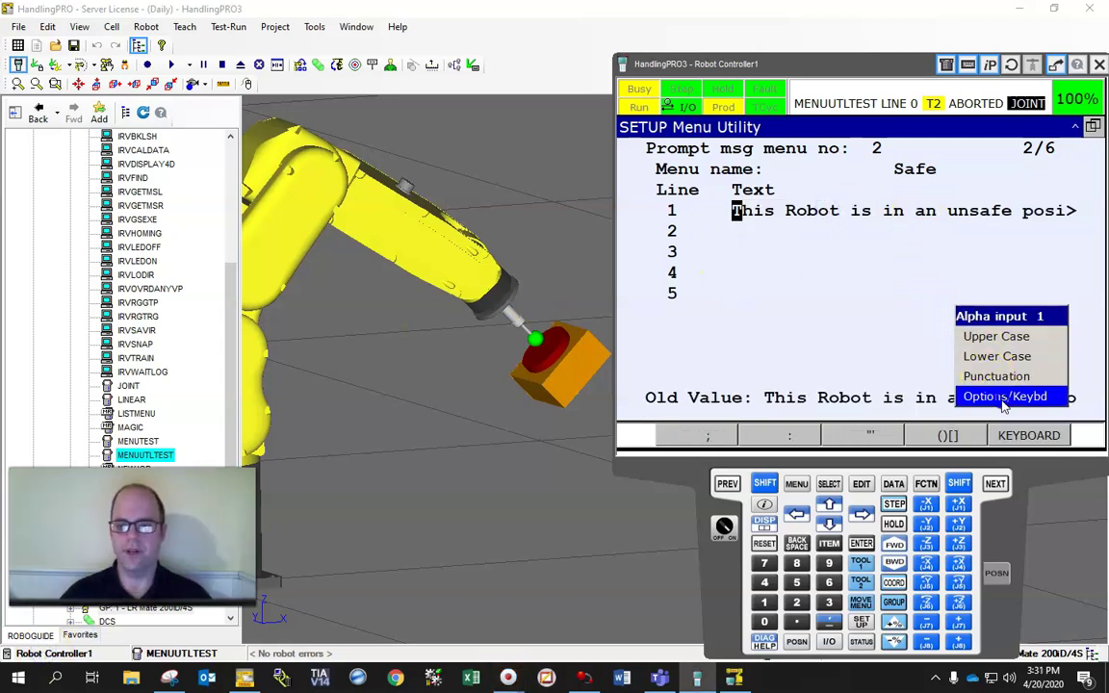
click(1028, 434)
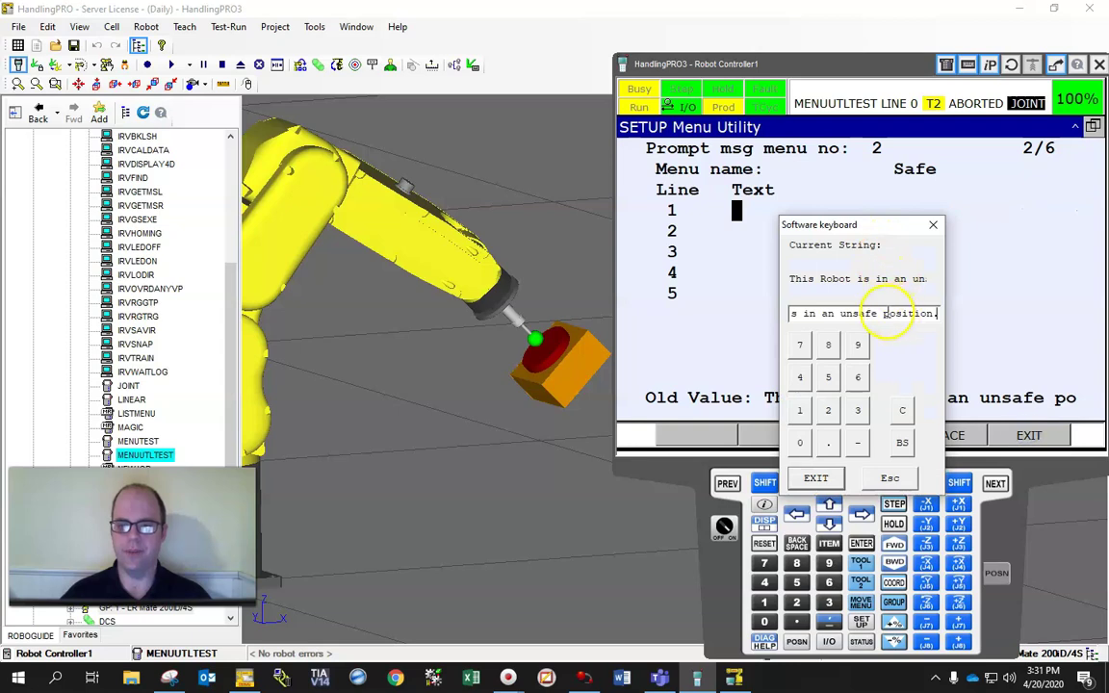
drag(884, 315, 939, 315)
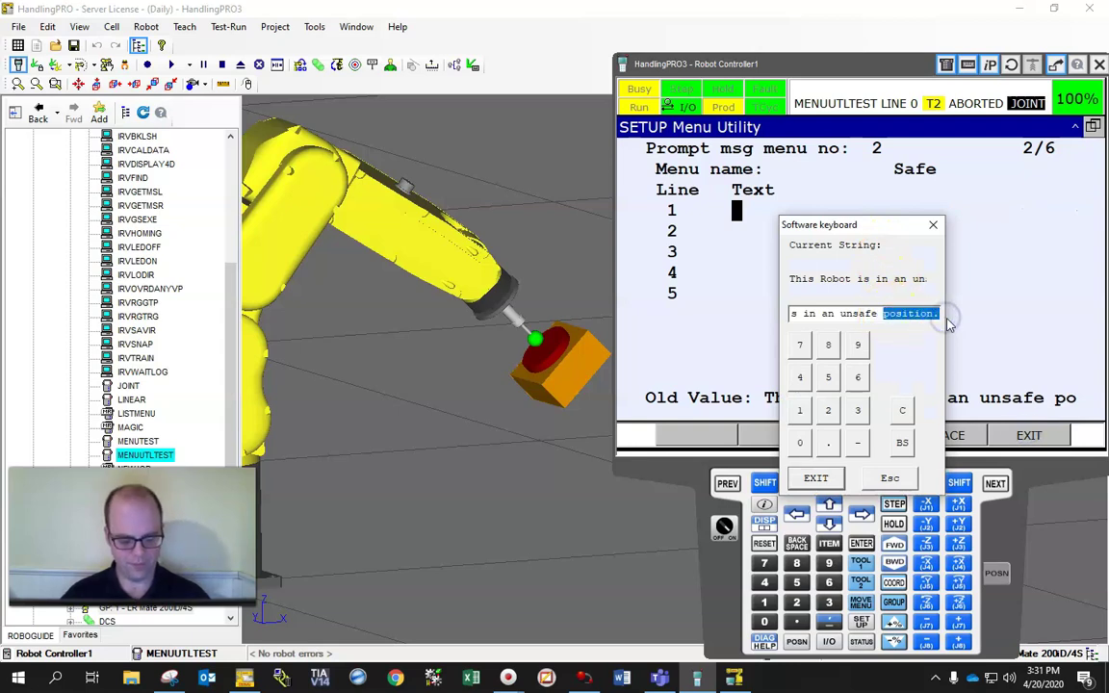
key(BackSpace)
click(830, 477)
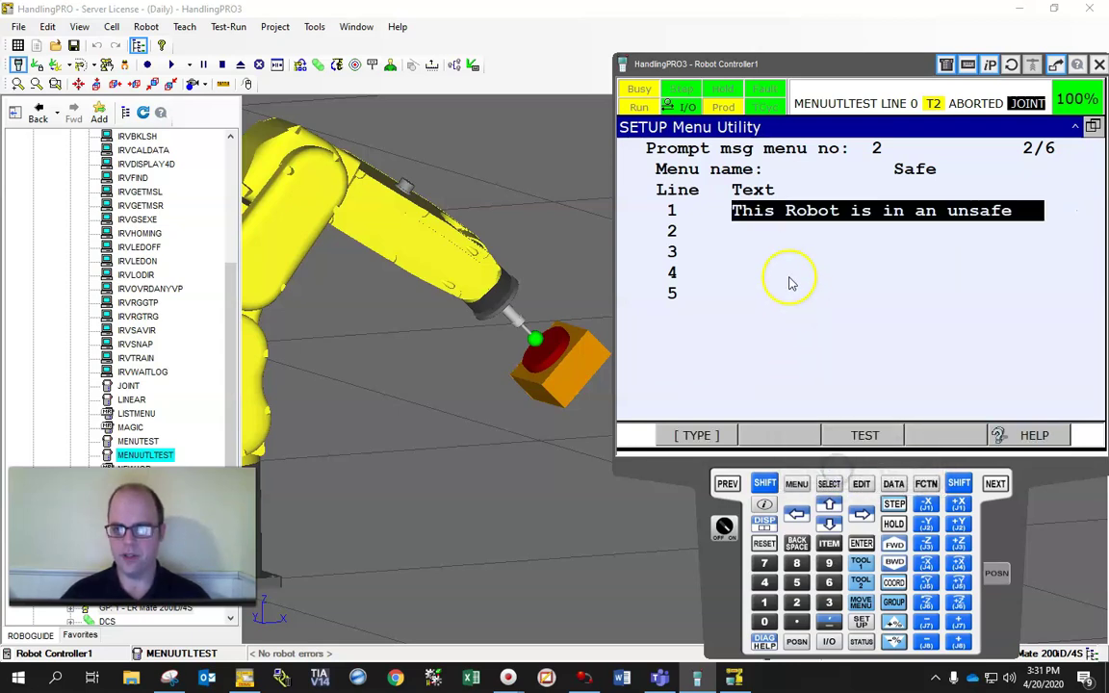
Step: Enter "position." as the text of line 2 and test the prompt box message again
click(770, 246)
click(756, 232)
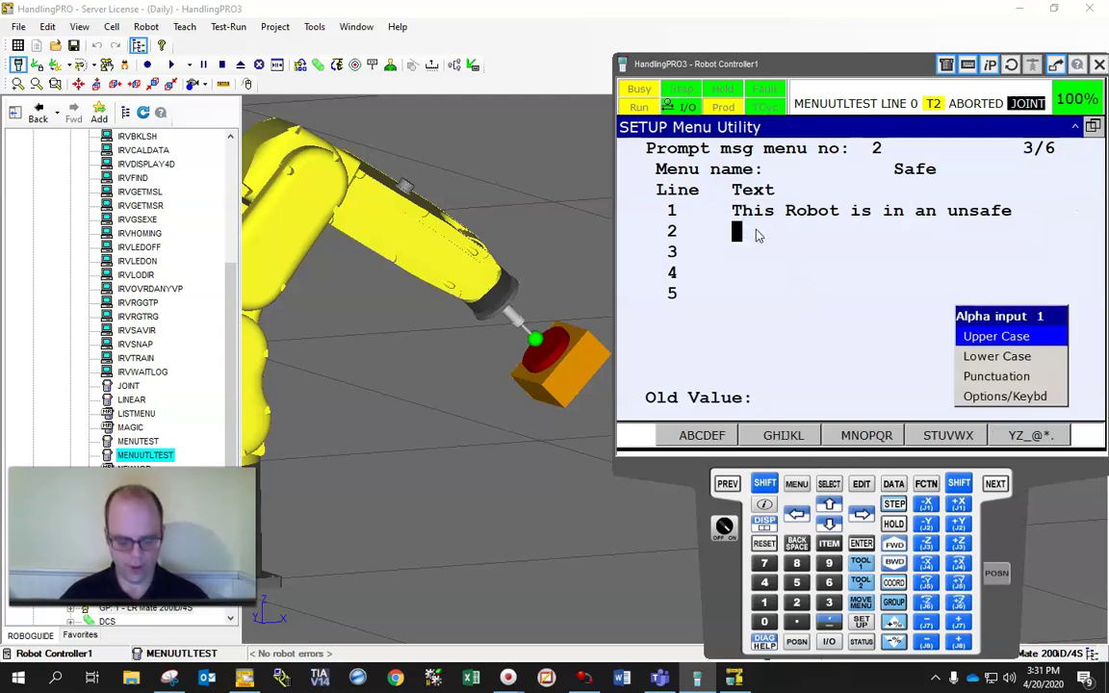
click(1021, 435)
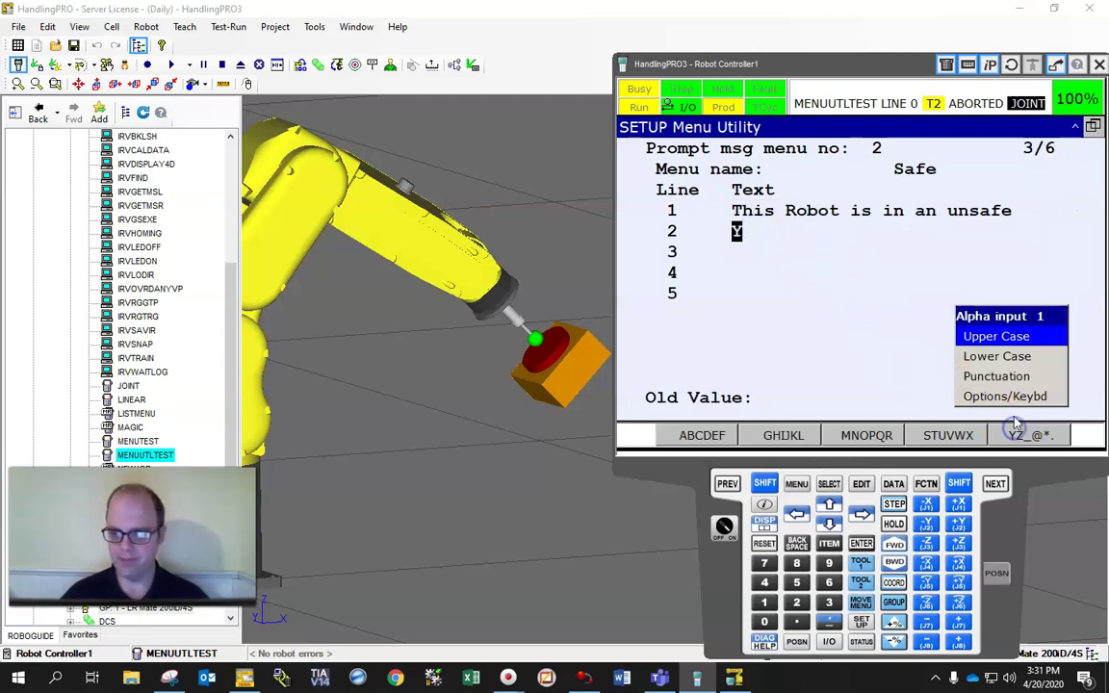
click(1005, 397)
click(1027, 435)
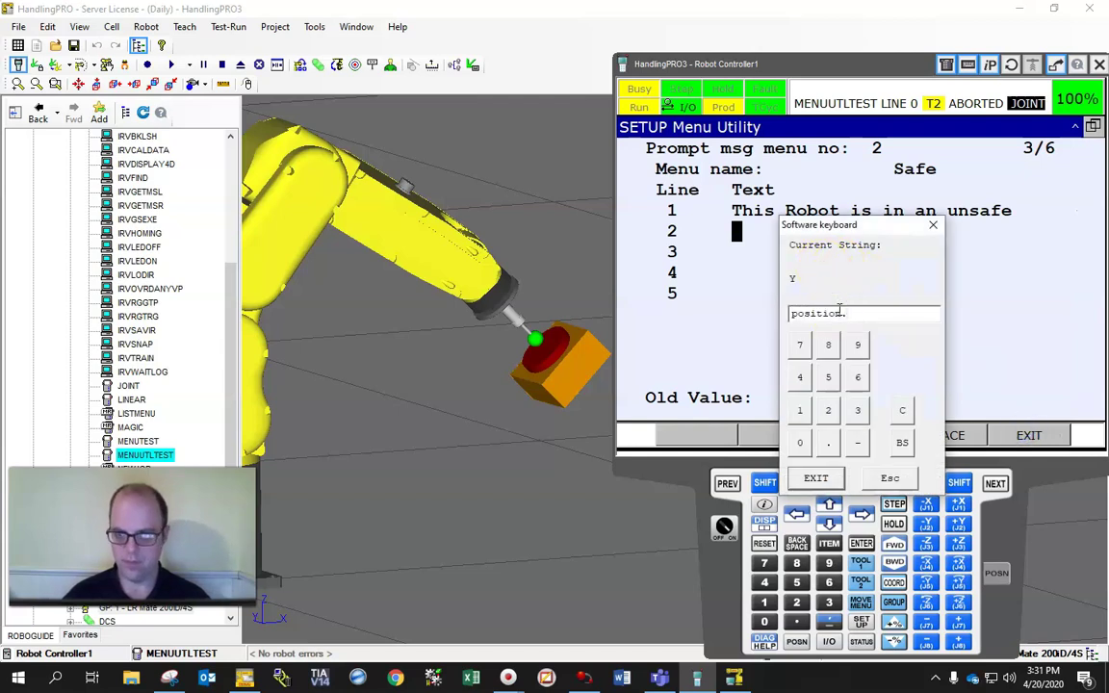
click(814, 478)
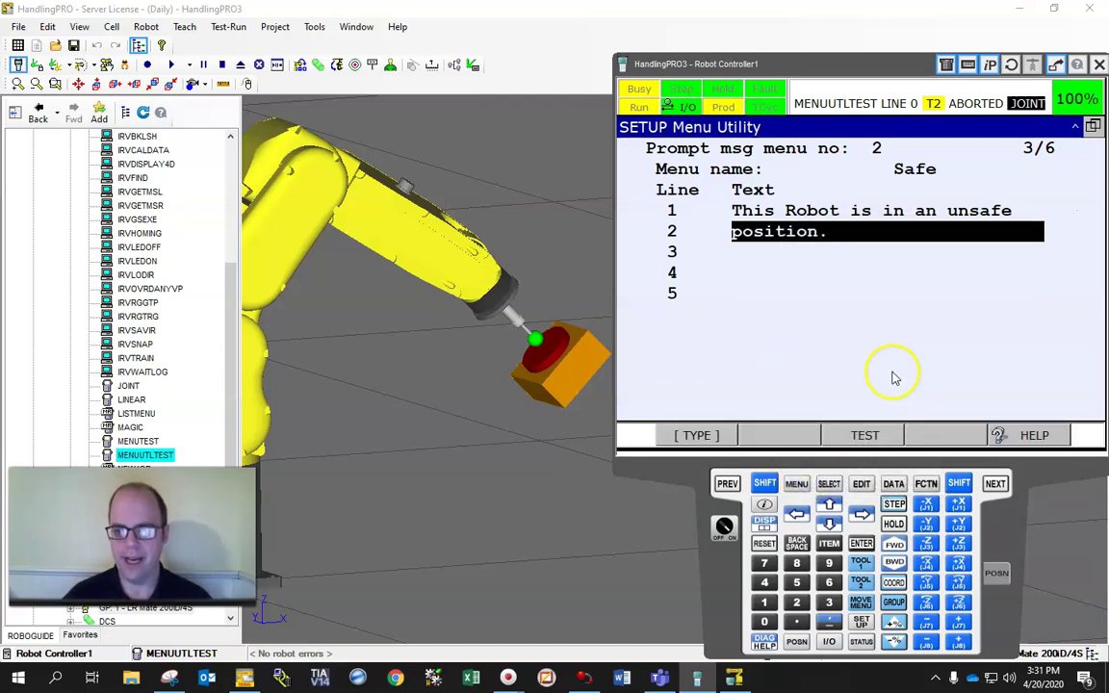
click(865, 436)
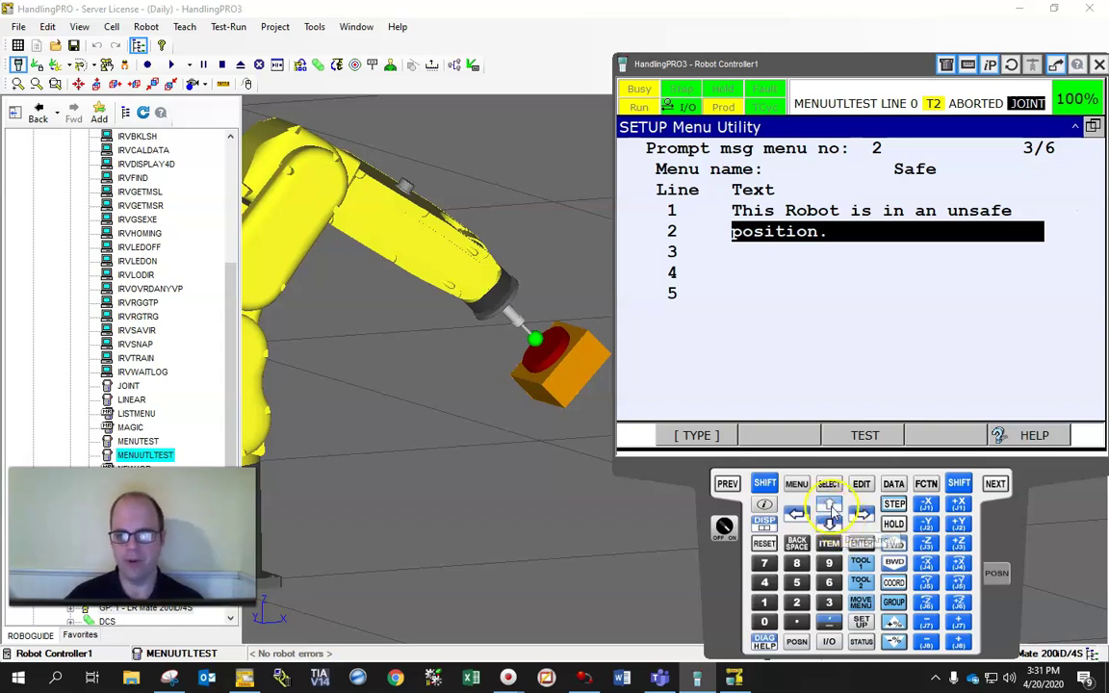
Step: Return to the menu types and open the list of prompt box yes/no menus
click(727, 483)
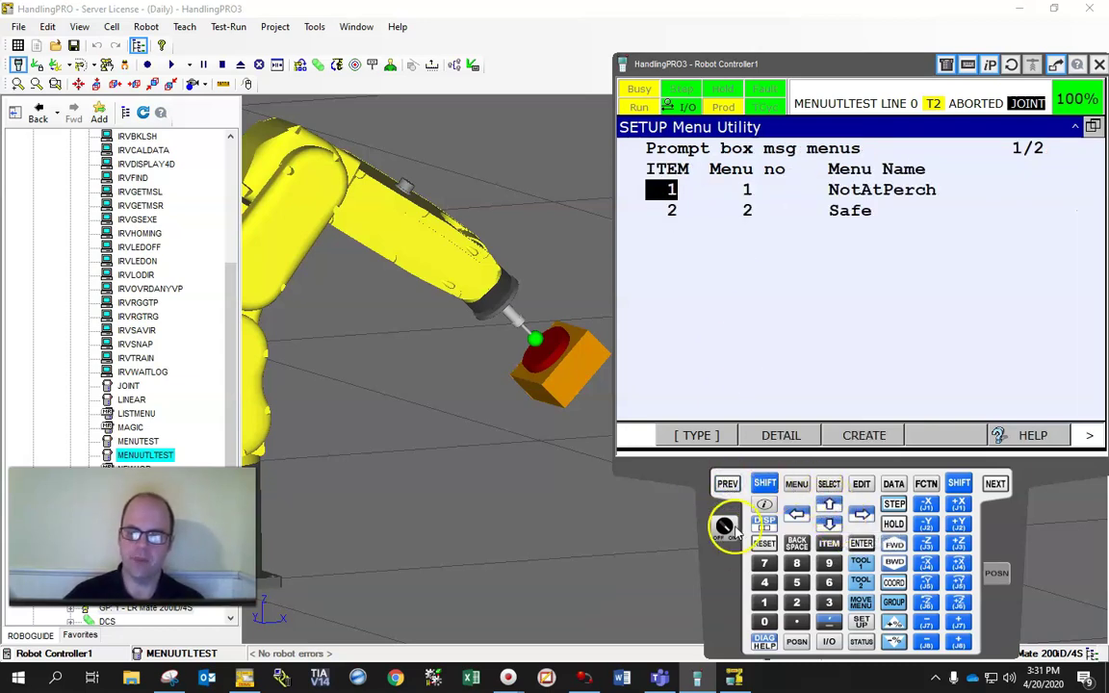
click(727, 484)
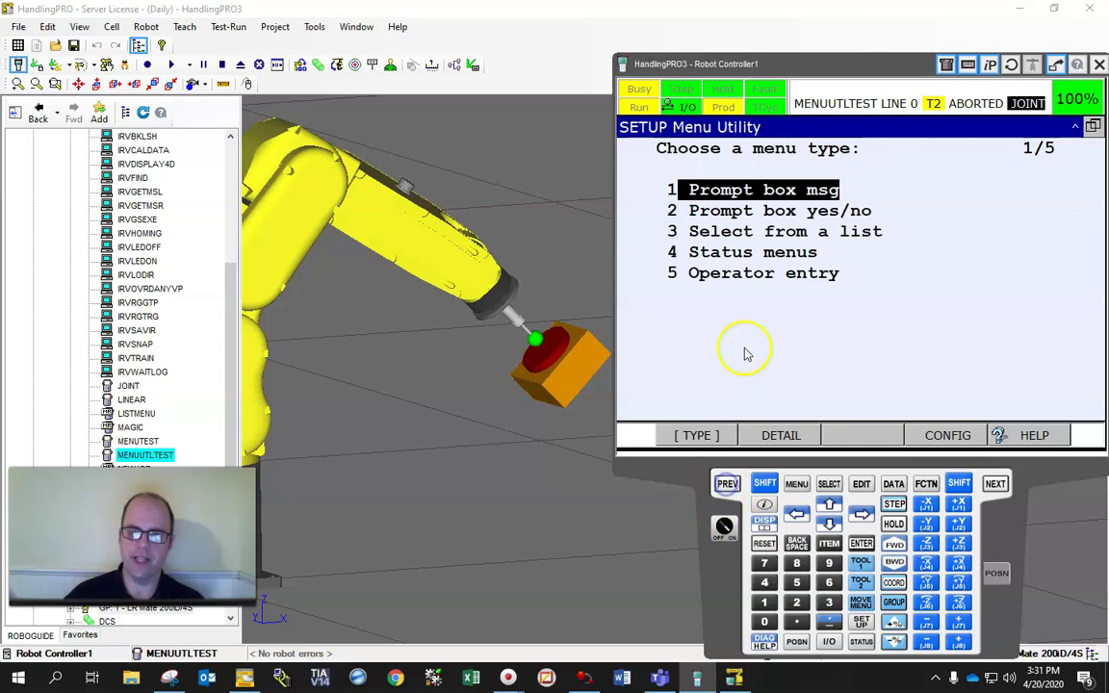
click(773, 214)
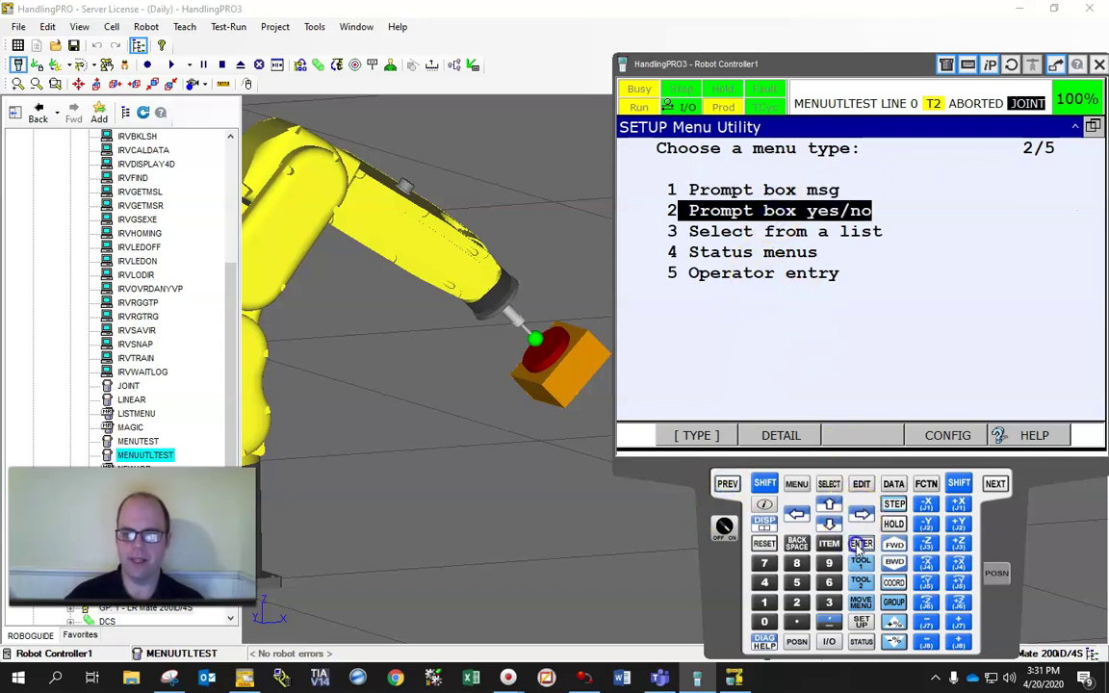
click(788, 435)
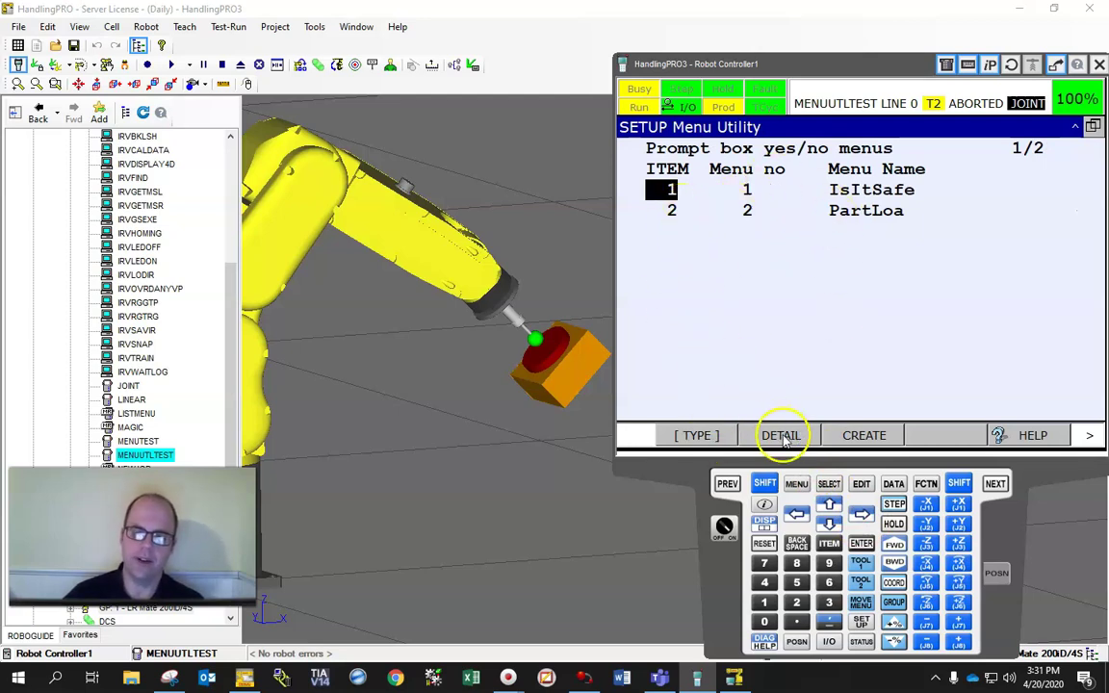
Step: Create a new prompt box yes/no menu with menu number 3
click(863, 435)
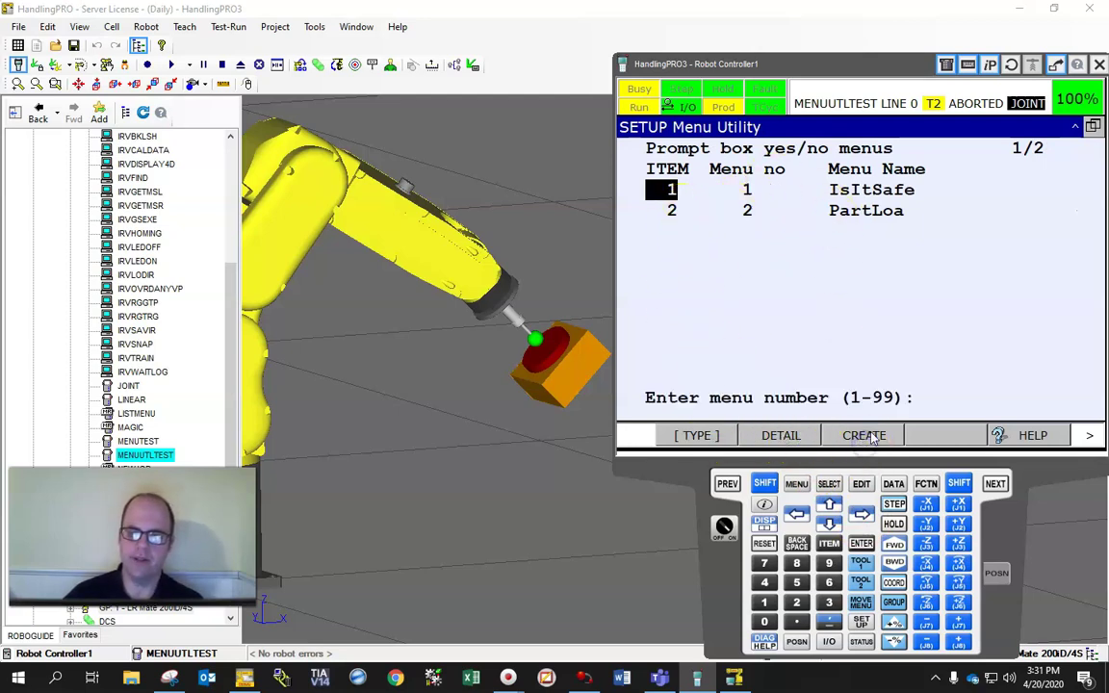
click(829, 602)
key(Return)
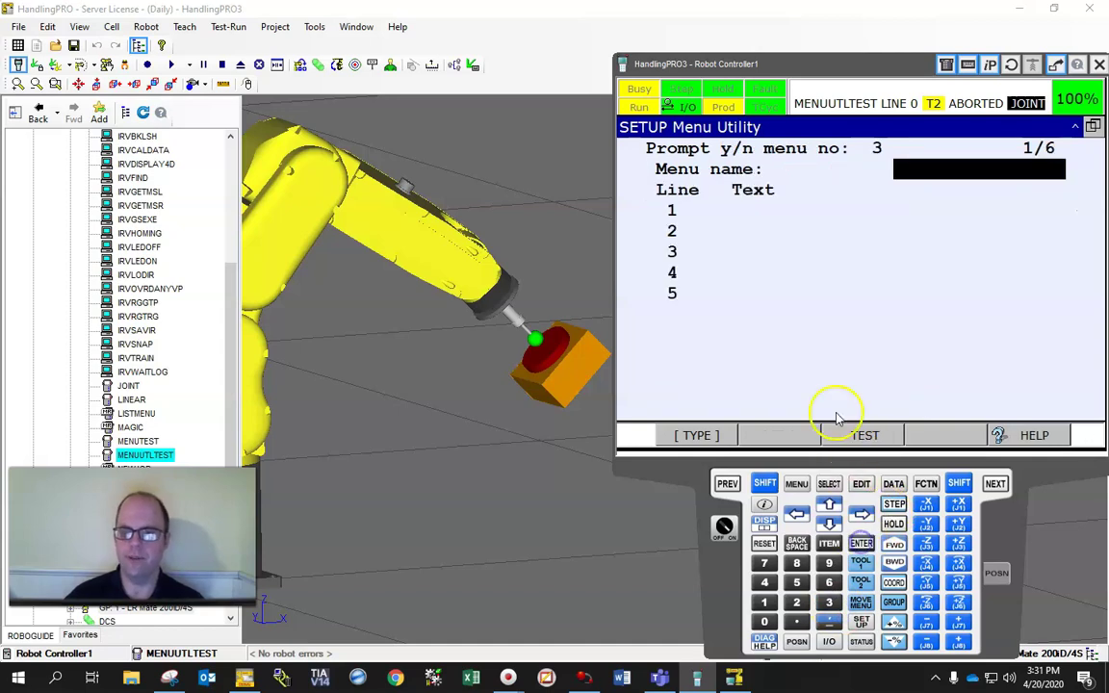
Step: Name yes/no menu 3 "LoadMachine"
click(914, 173)
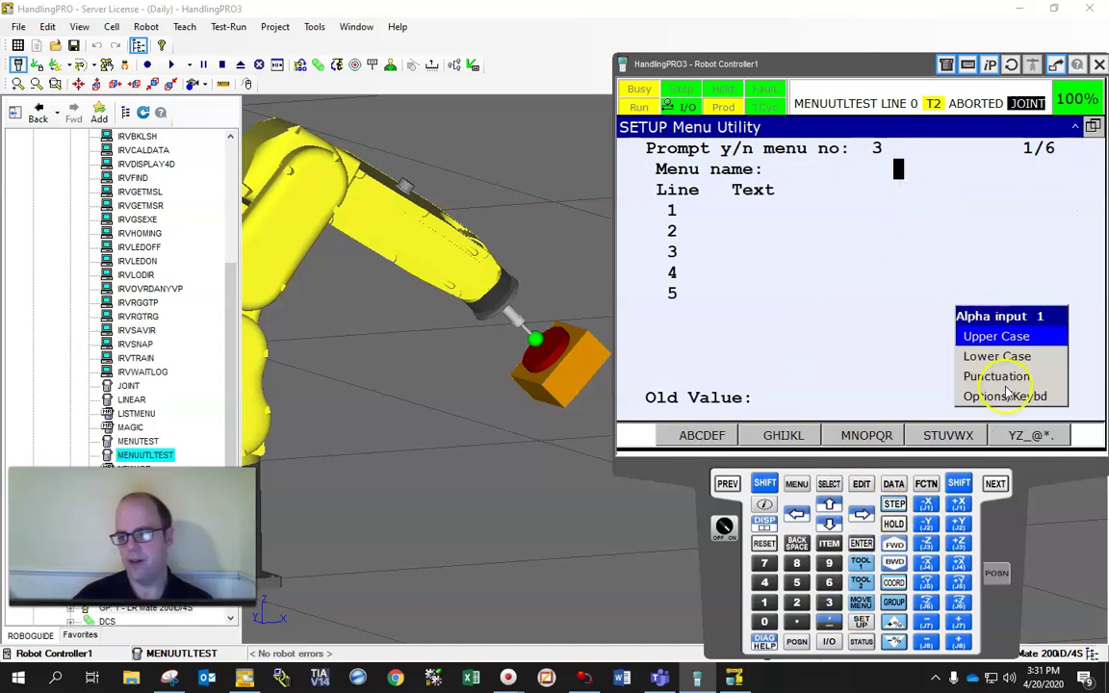
click(972, 395)
click(1027, 435)
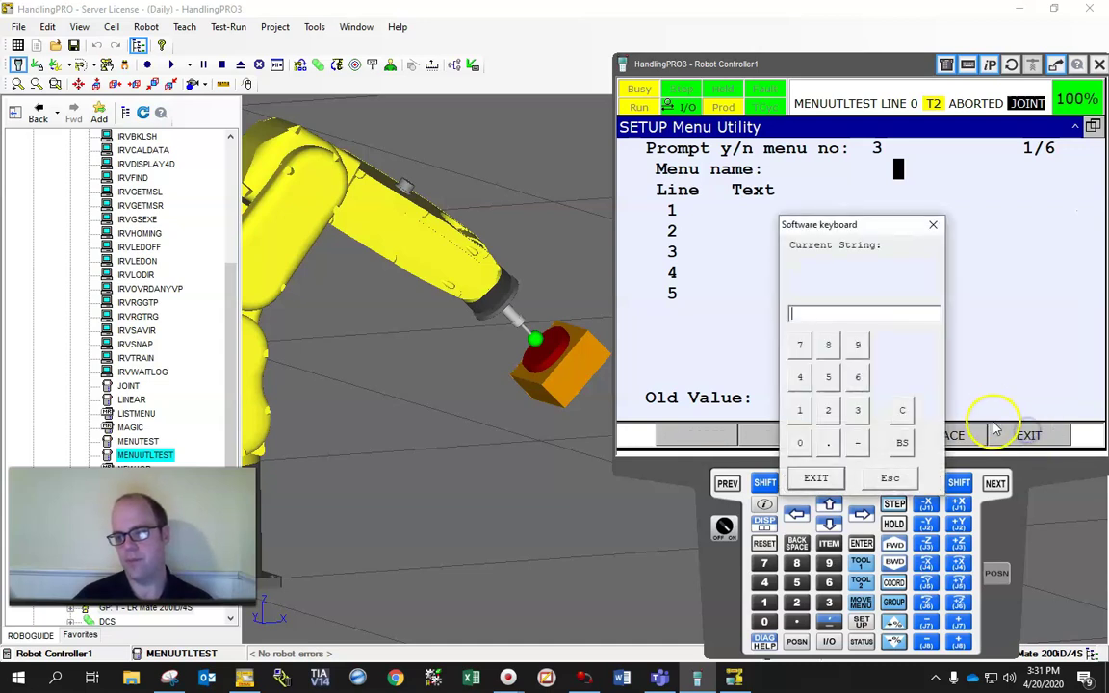
click(851, 318)
text(Load)
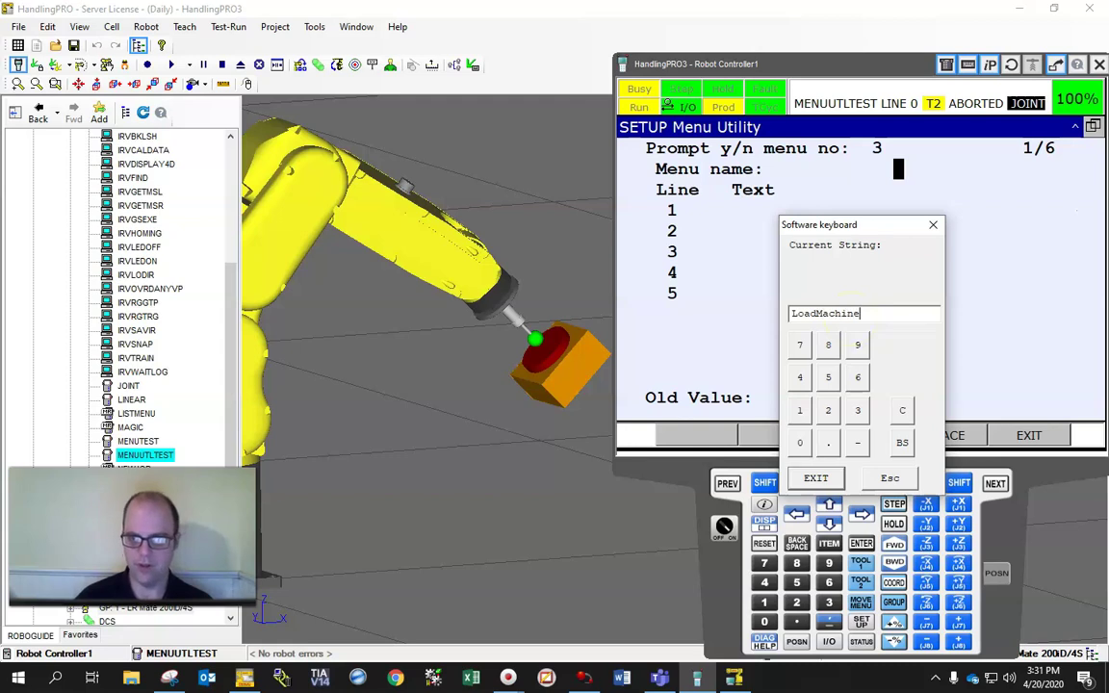
text(Machine)
click(816, 478)
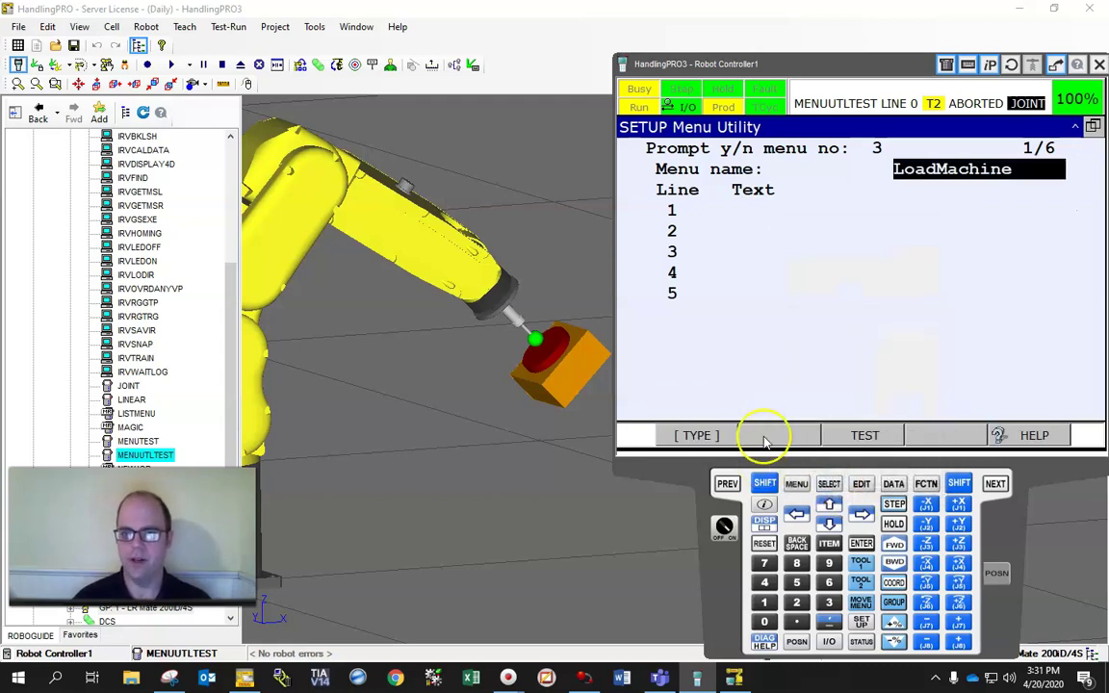
Step: Enter "Did you load the CNC?" as the text of line 1 in the LoadMachine menu
click(737, 210)
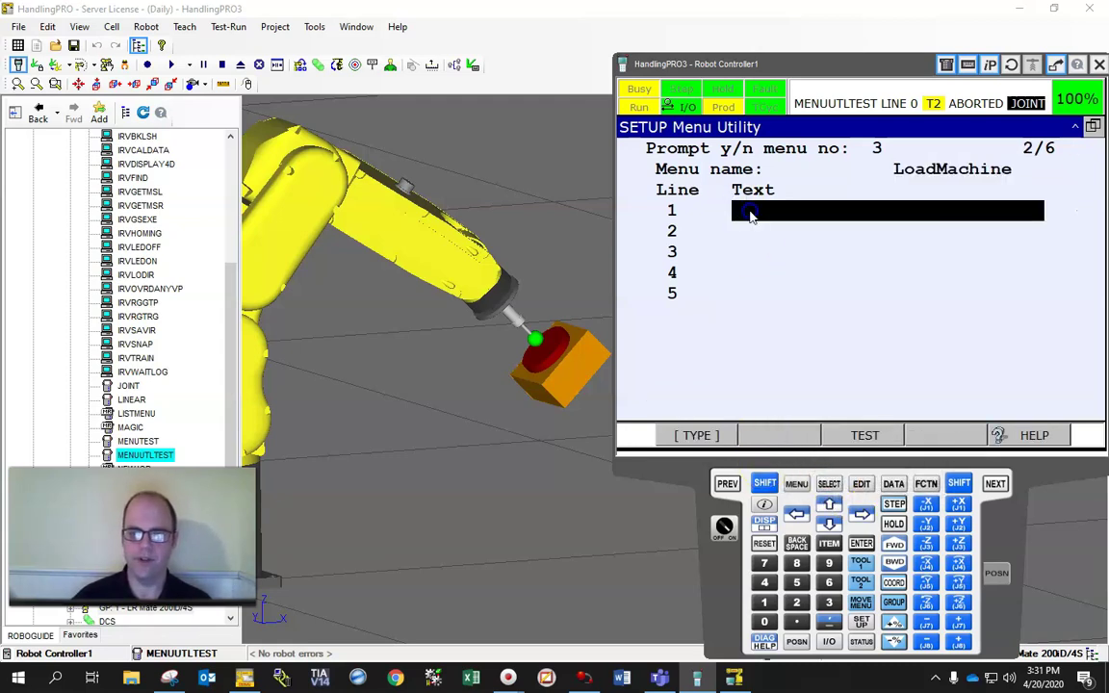
click(752, 213)
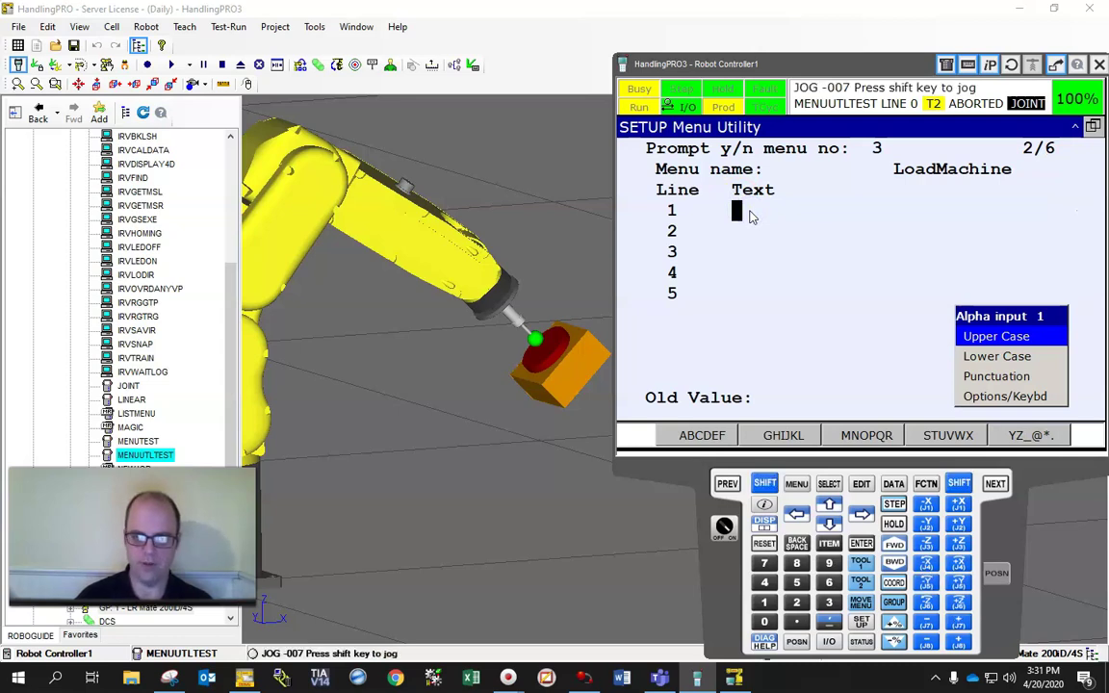
click(1006, 396)
click(1029, 434)
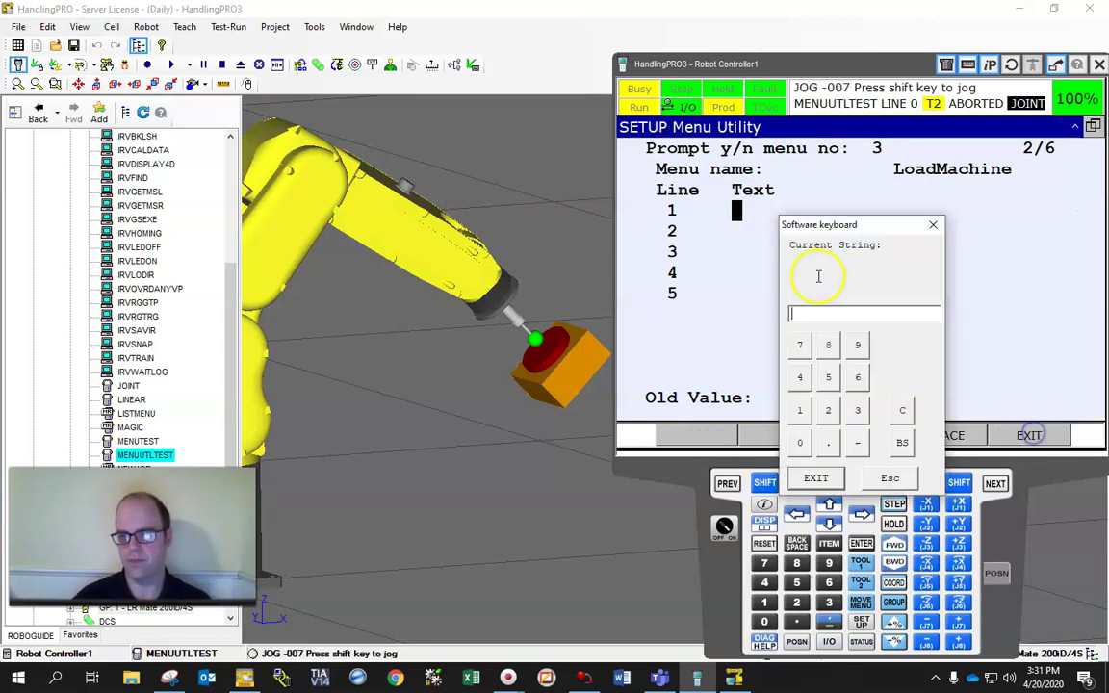
text(Did you)
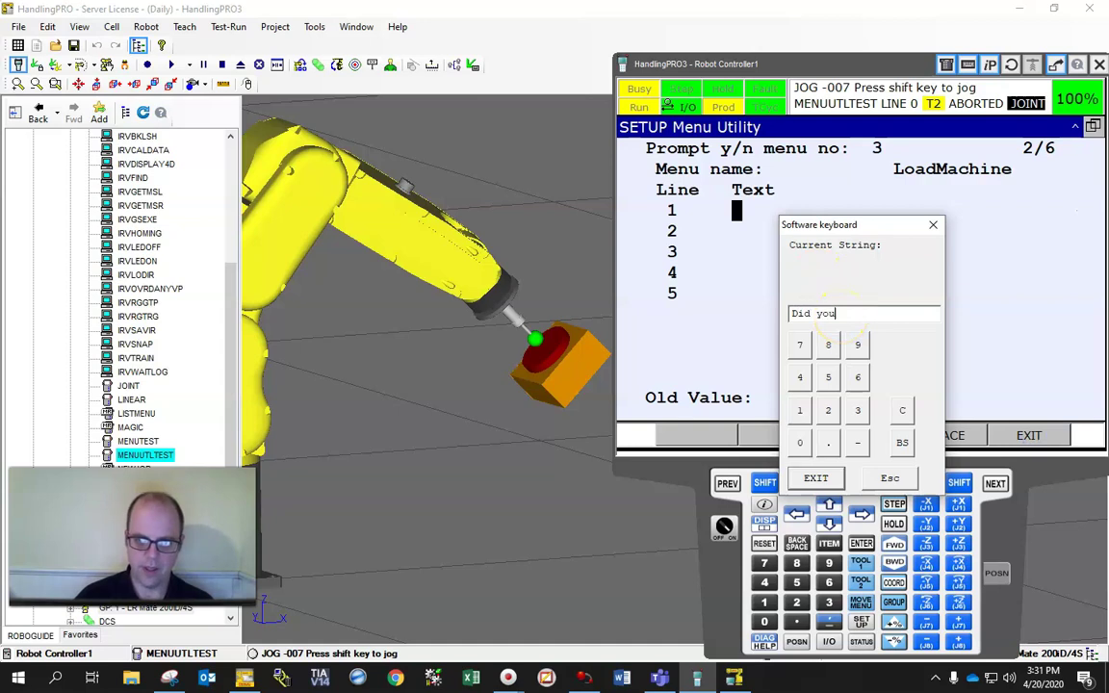
text( load the )
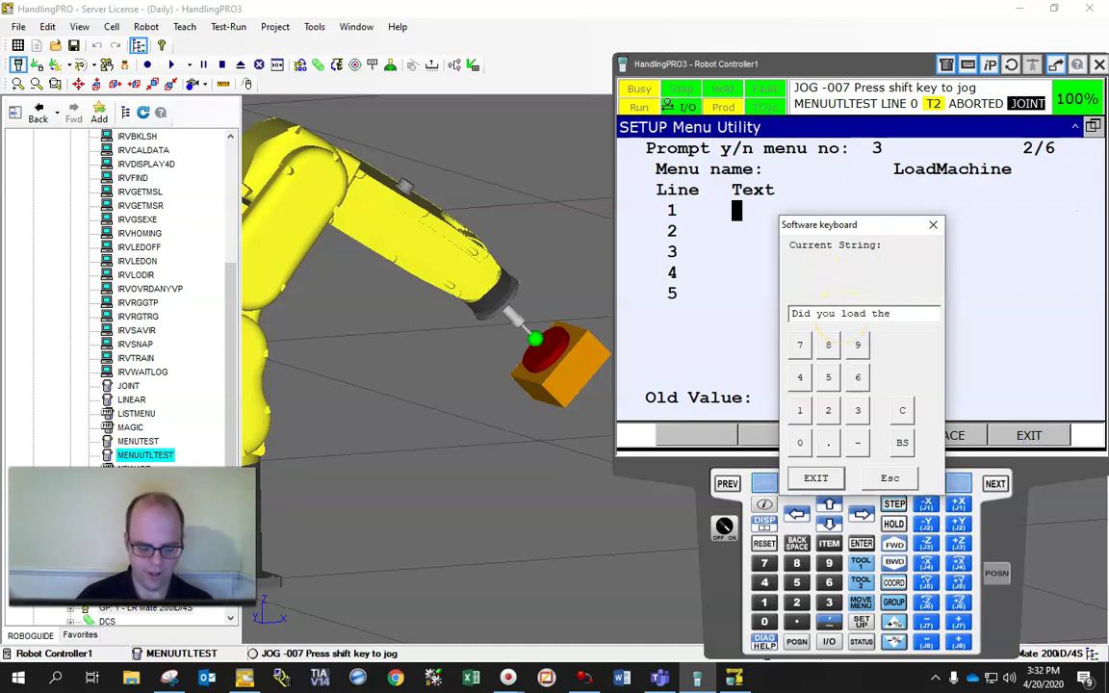
text(CNC?)
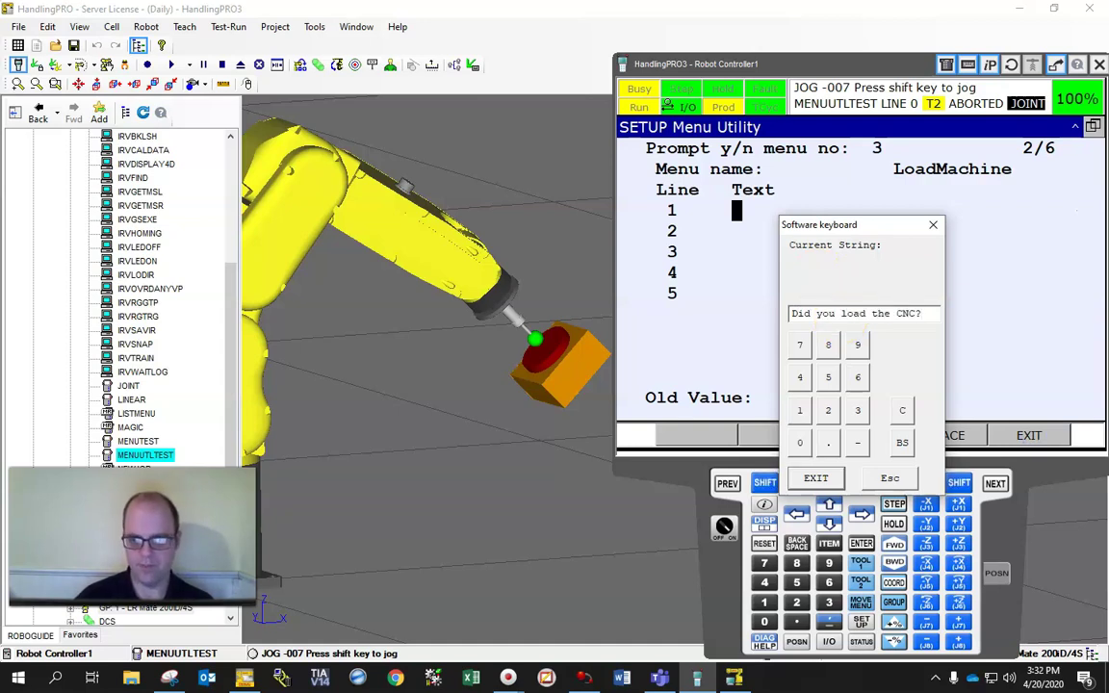
key(Return)
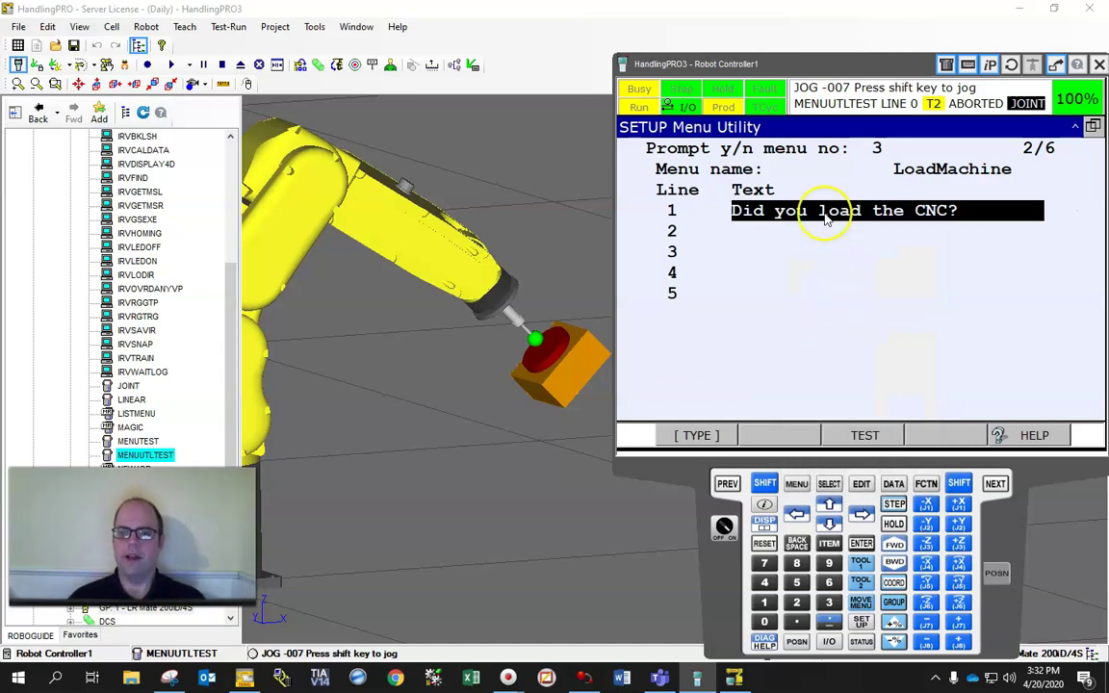
Step: Test the LoadMachine yes/no prompt box and answer it to close it
click(866, 432)
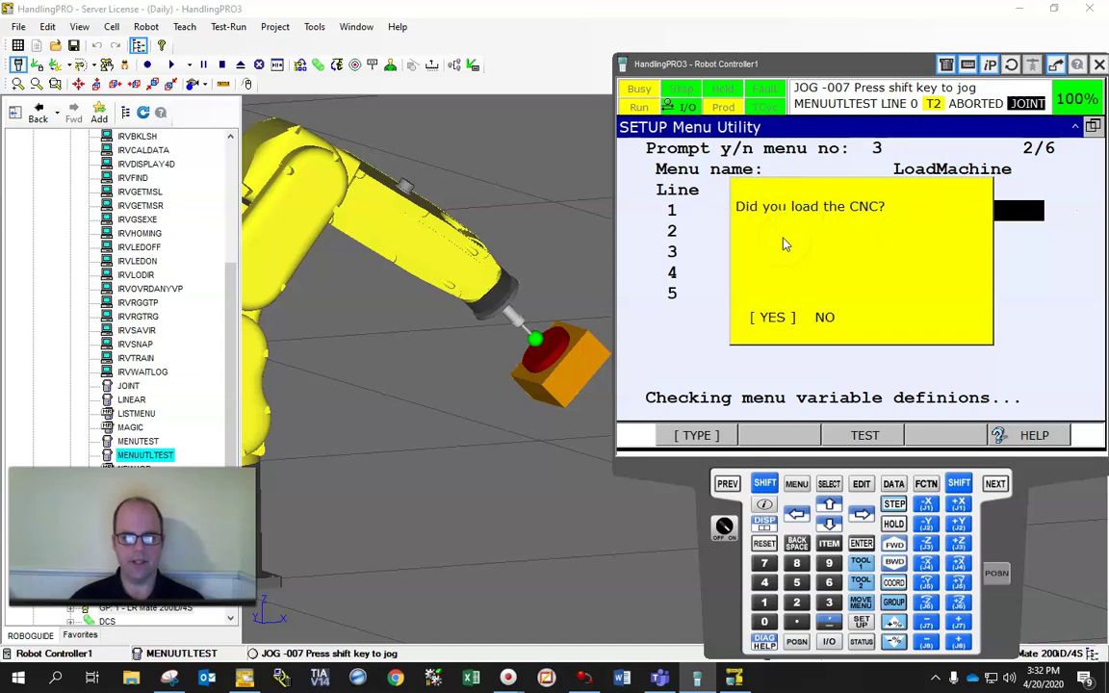
click(862, 510)
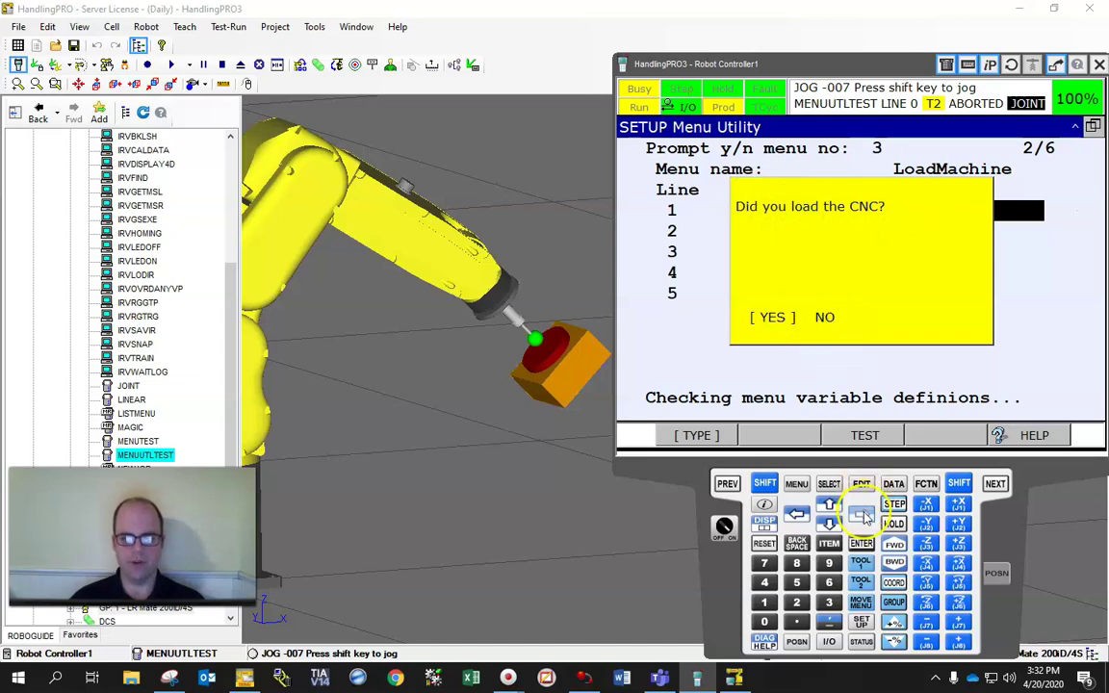
click(857, 543)
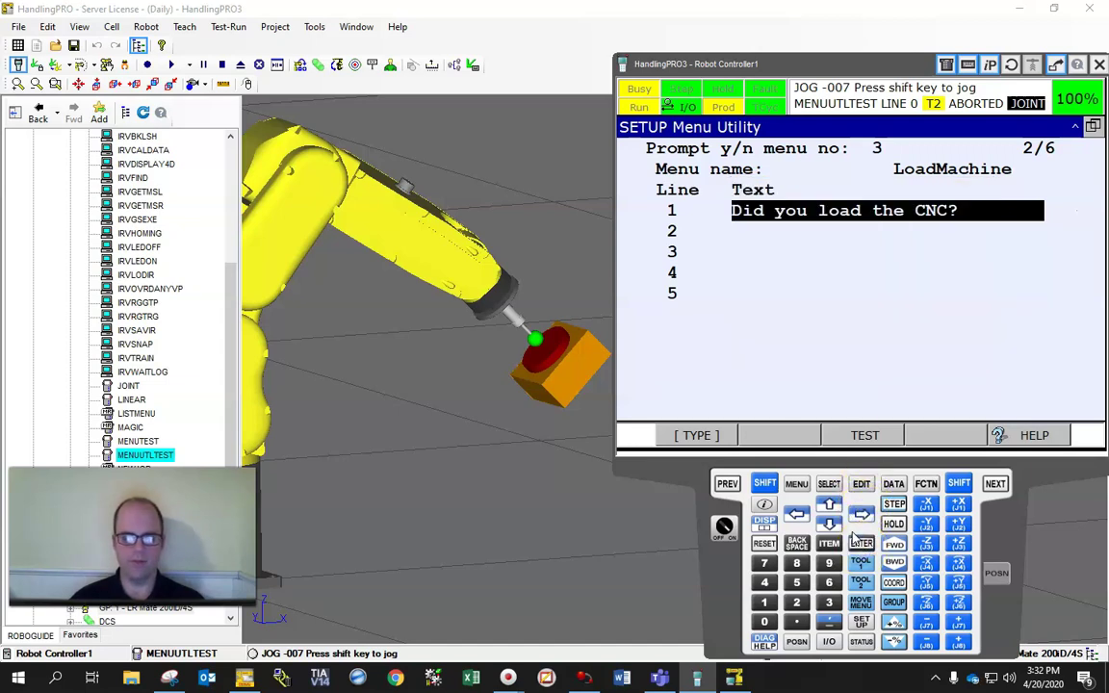
Step: Go back to the yes/no menu list, view the details of the IsItSafe menu and return to the menu types
click(728, 483)
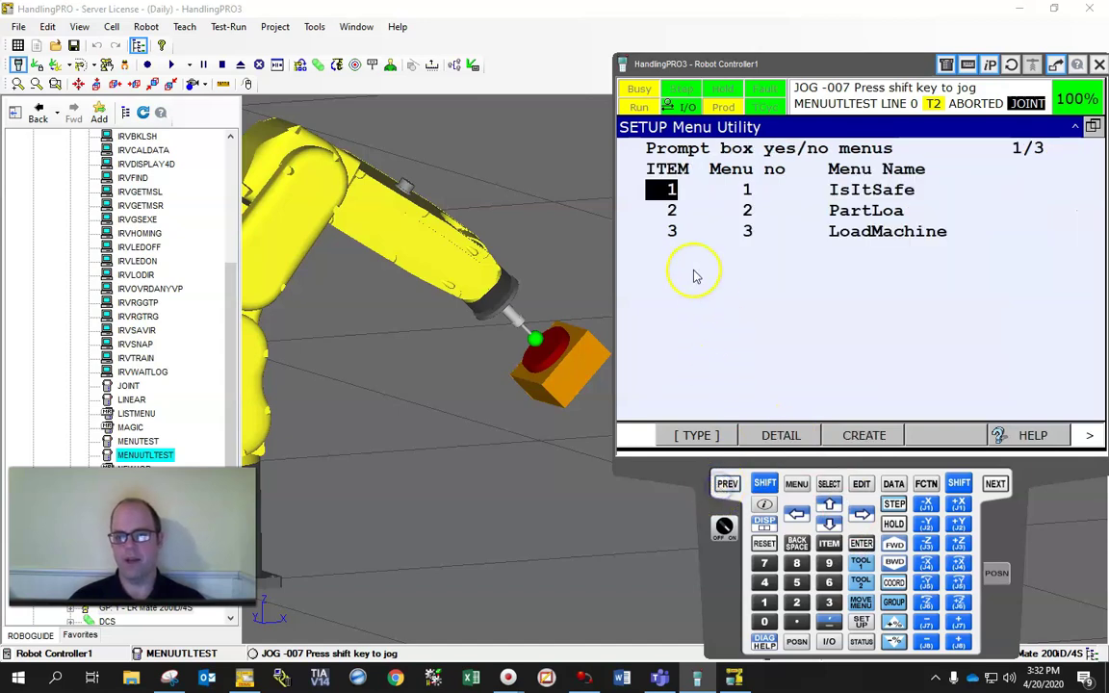
click(750, 436)
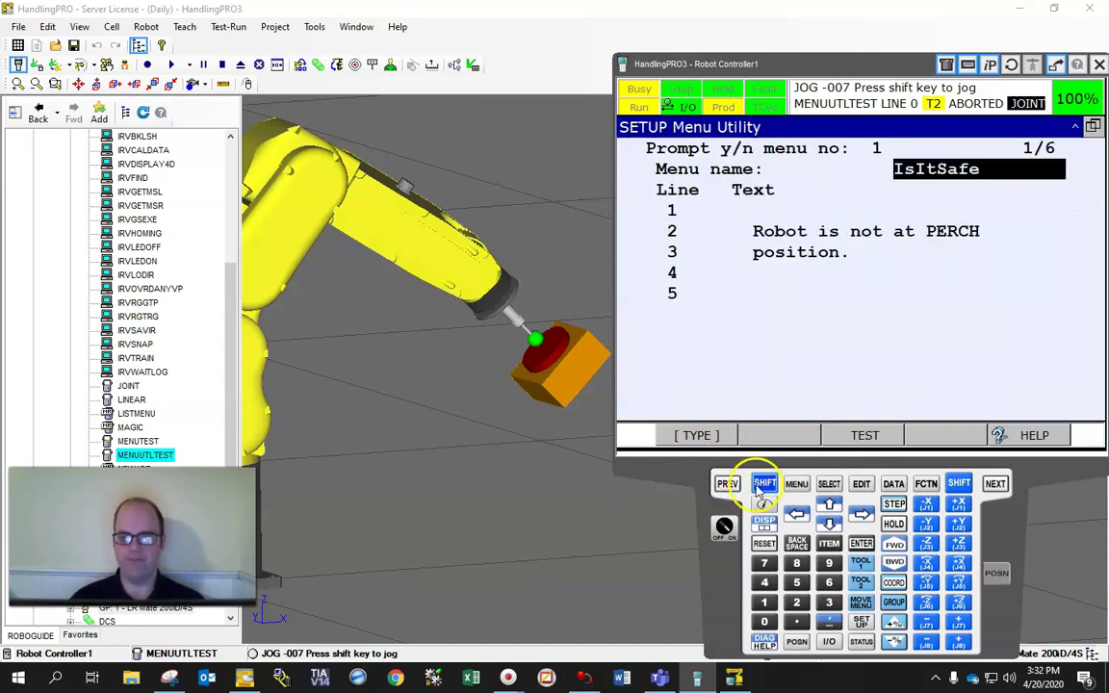
click(724, 484)
click(724, 484)
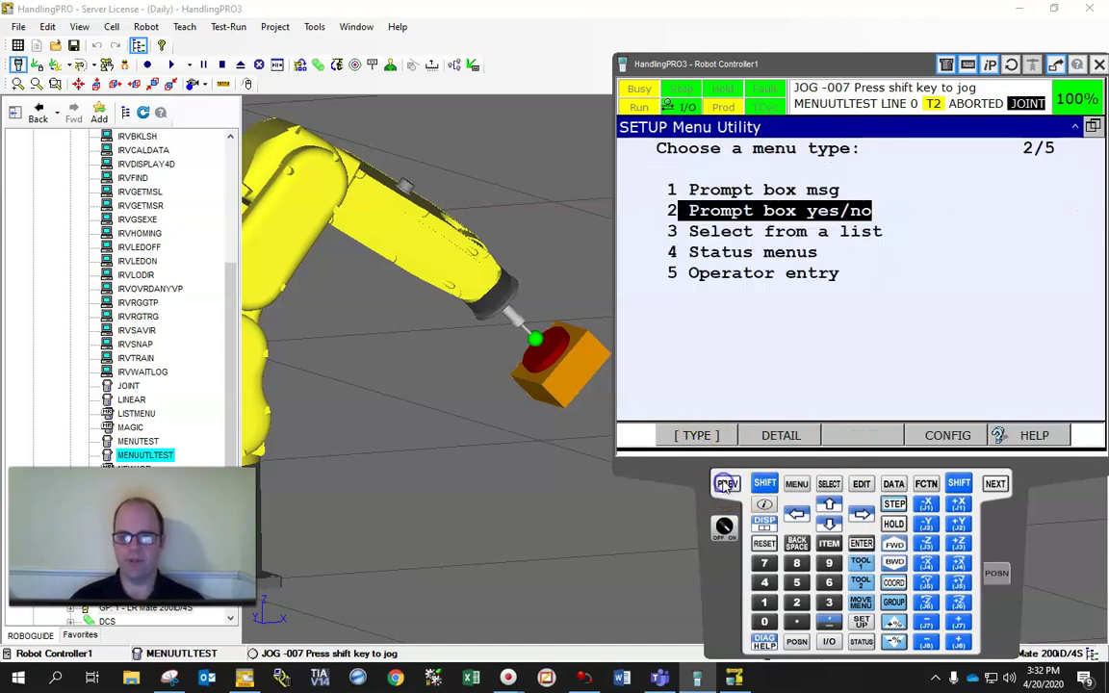
Step: Open the "Select from a list" menu type and create a new list menu with menu number 3
click(742, 233)
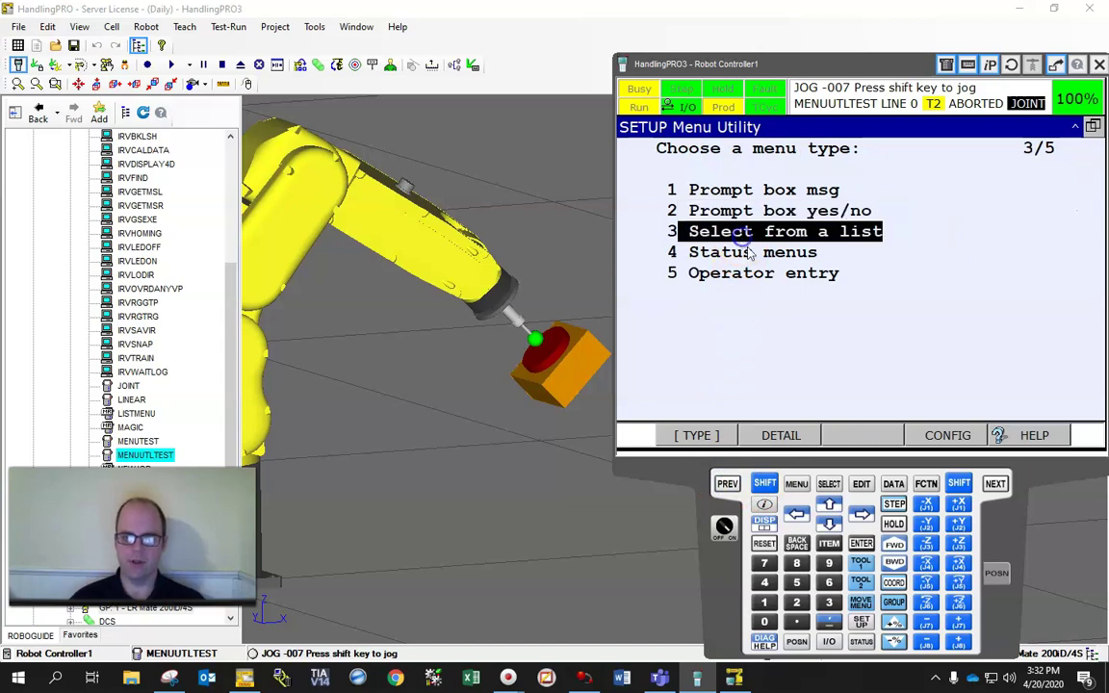
click(805, 430)
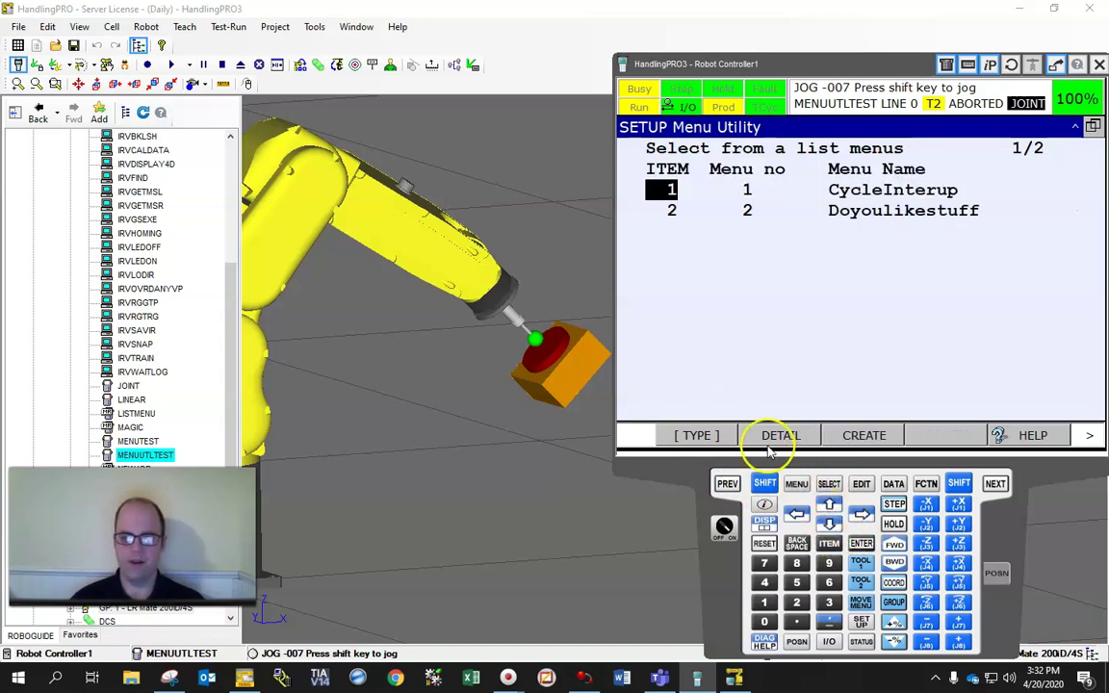
click(869, 436)
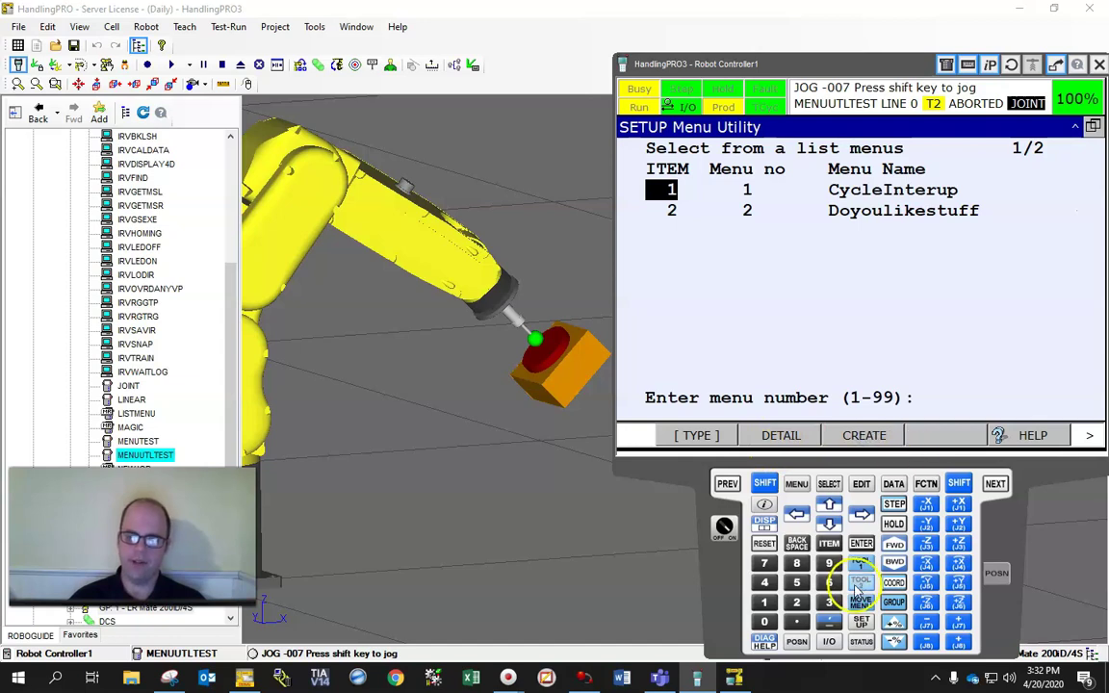
text(3)
click(893, 436)
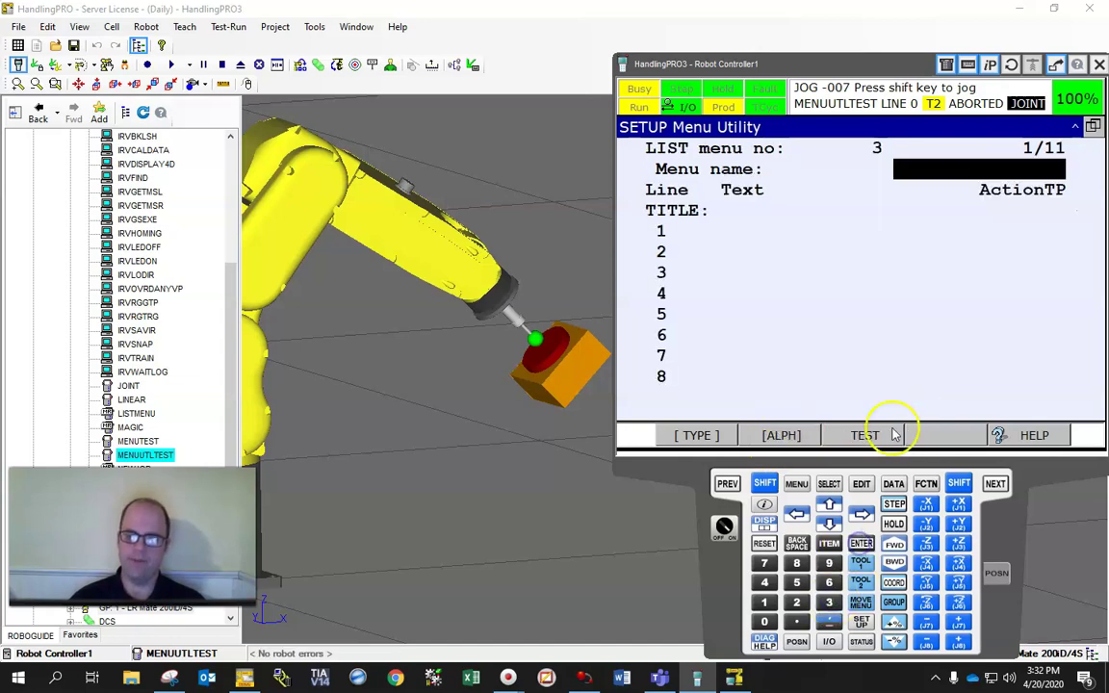
Step: Name list menu 3 "PartSelection"
click(974, 173)
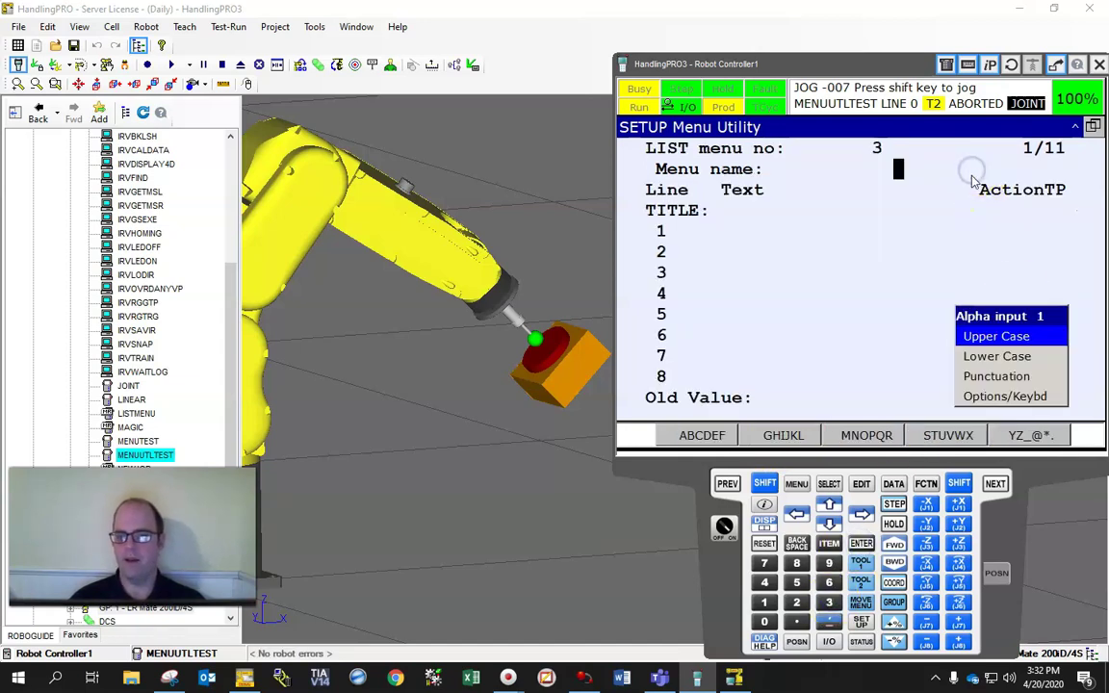
click(1006, 395)
click(1025, 436)
click(844, 331)
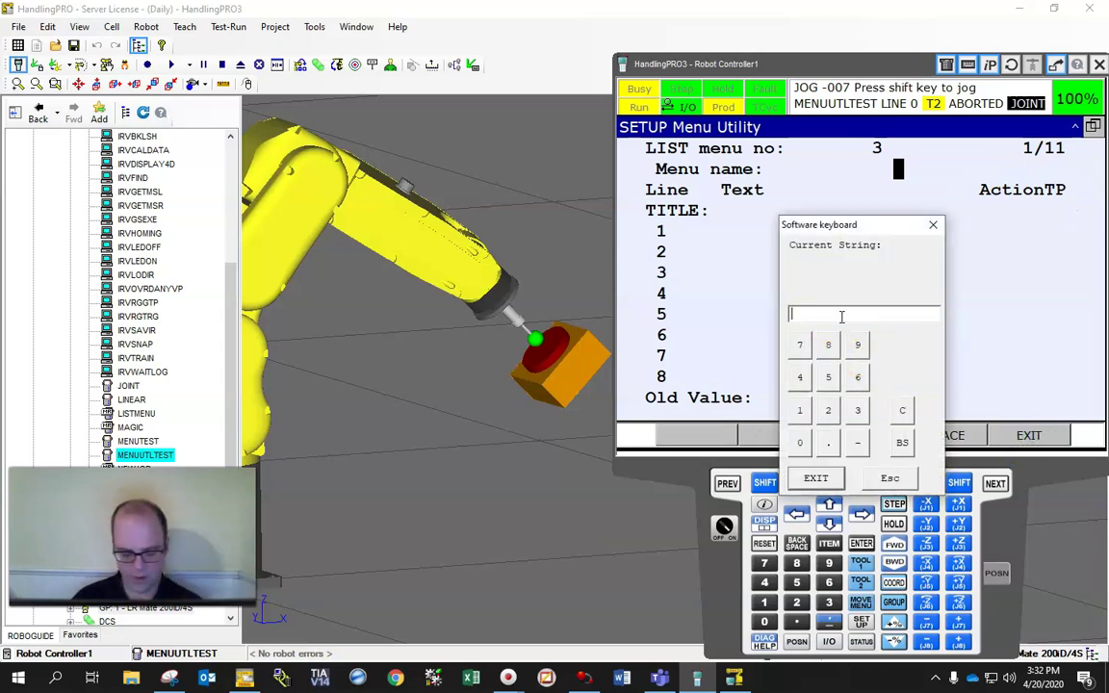
text(P1)
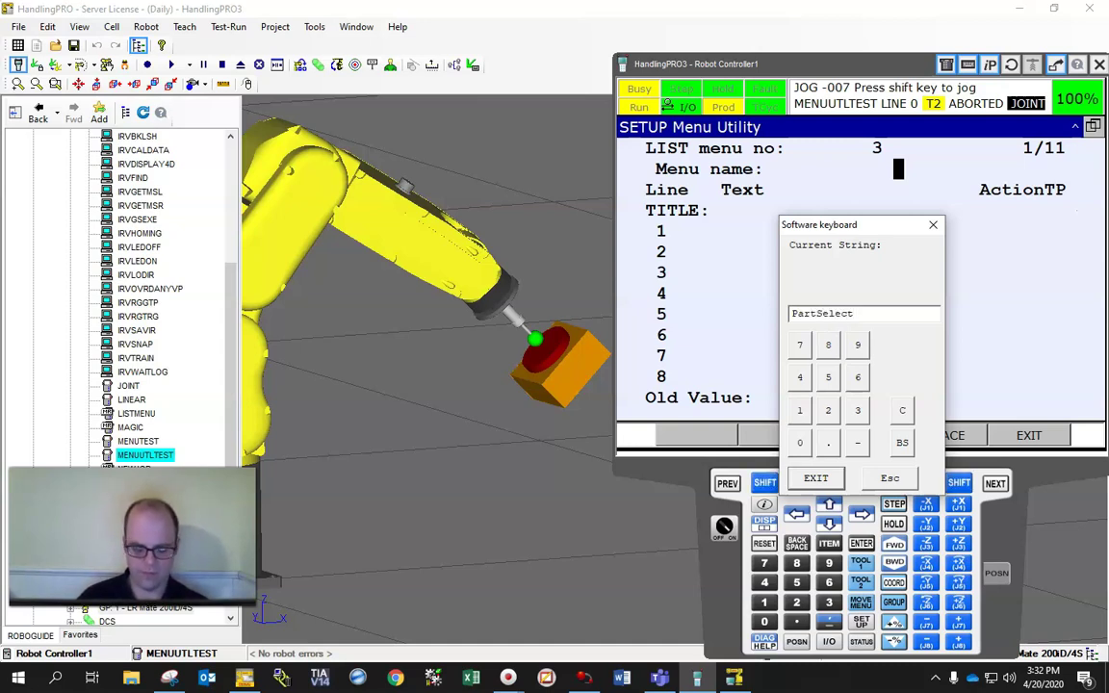
click(815, 477)
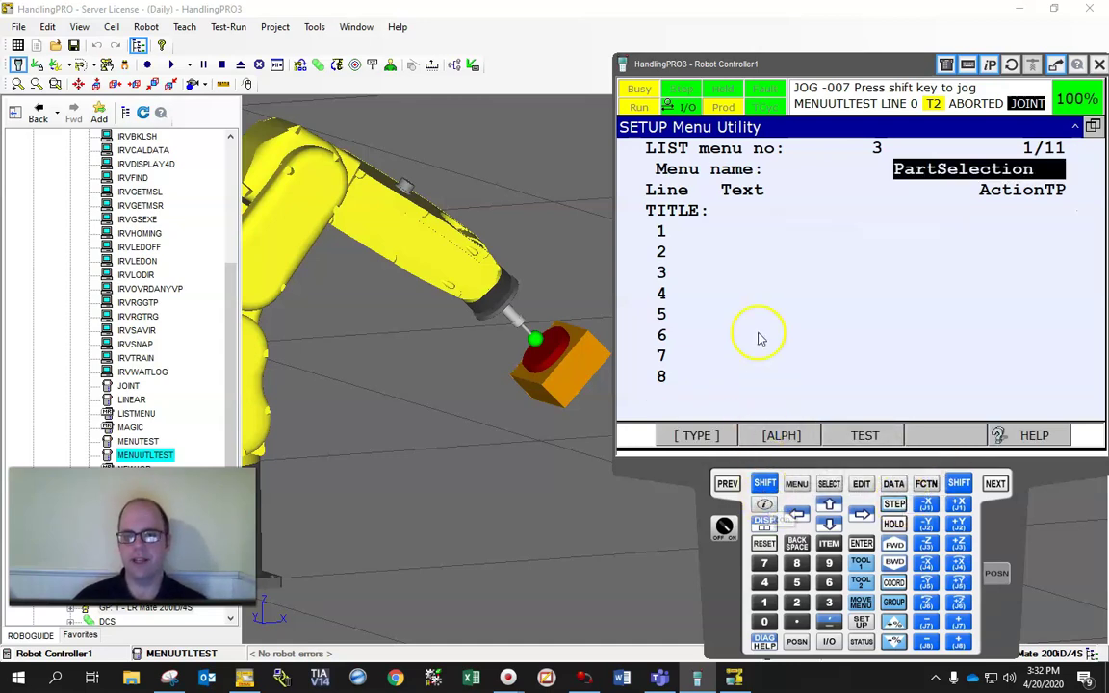
click(732, 231)
click(734, 236)
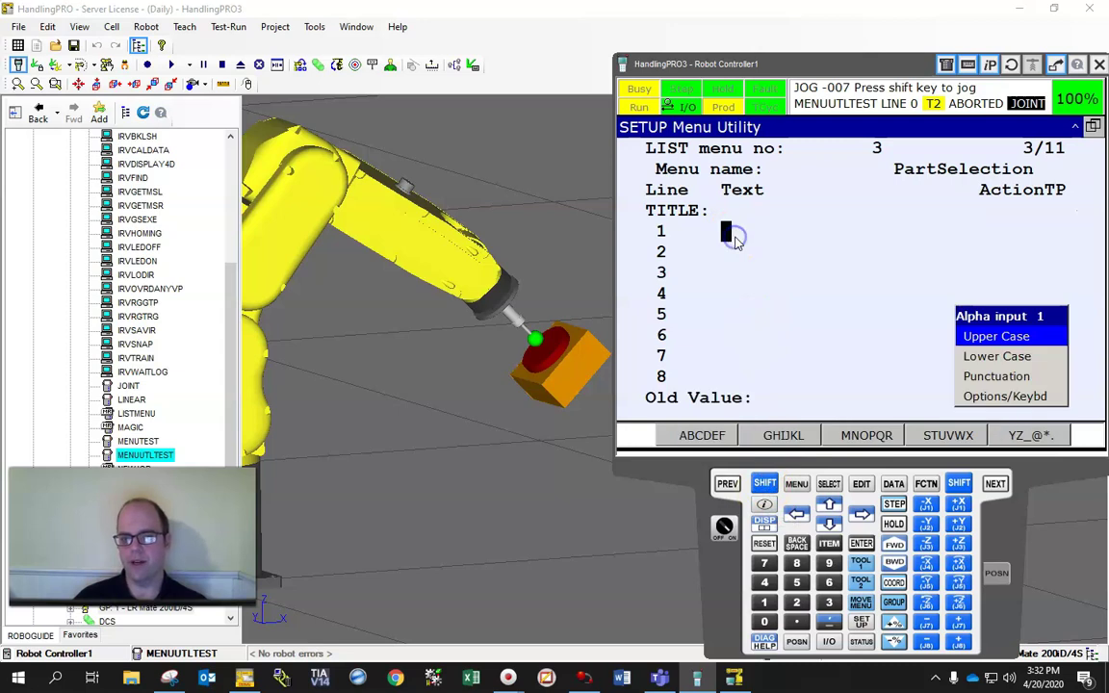
click(1004, 399)
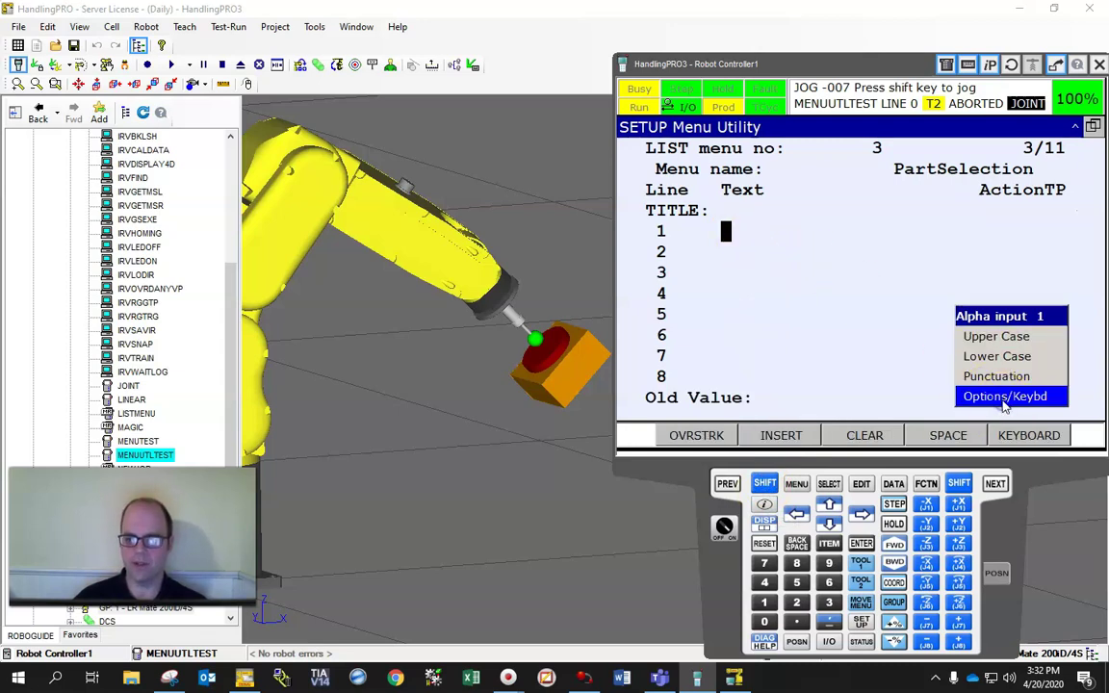
click(1029, 436)
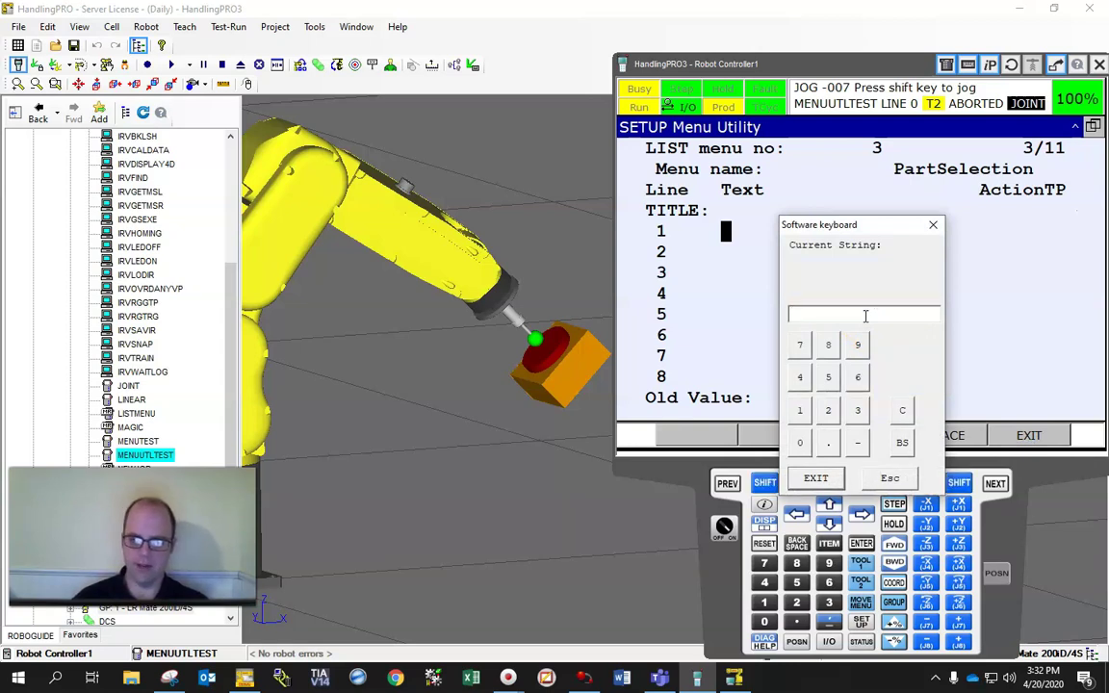
click(817, 478)
Step: Set the title of the PartSelection list menu to "Which make to you want to do?"
click(742, 209)
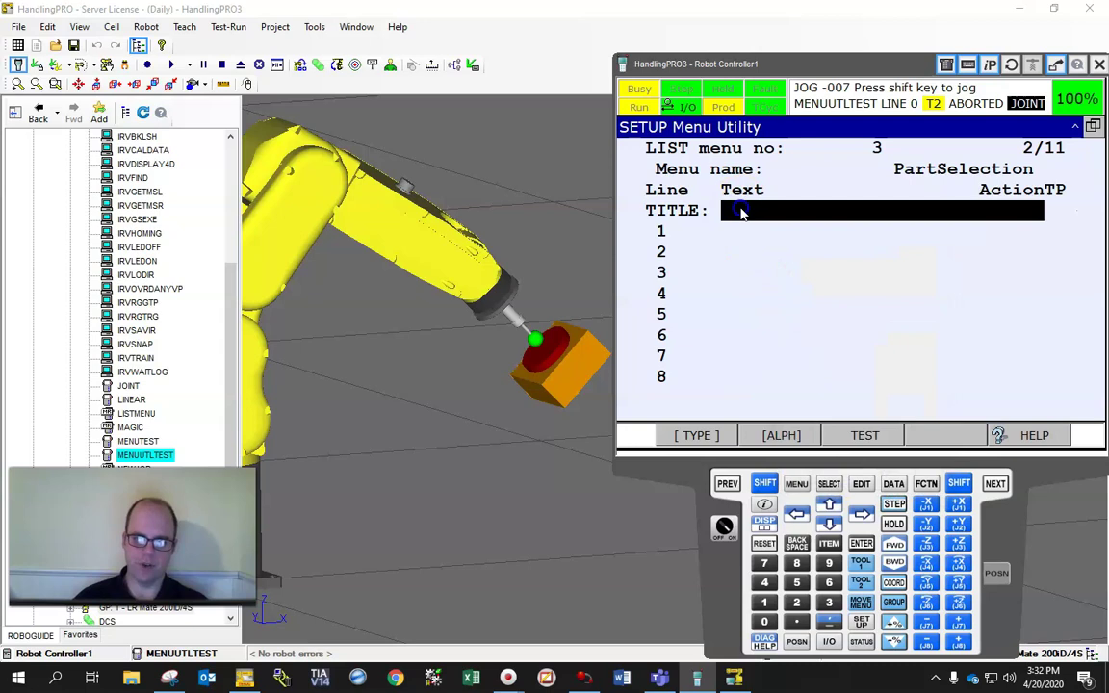
click(741, 209)
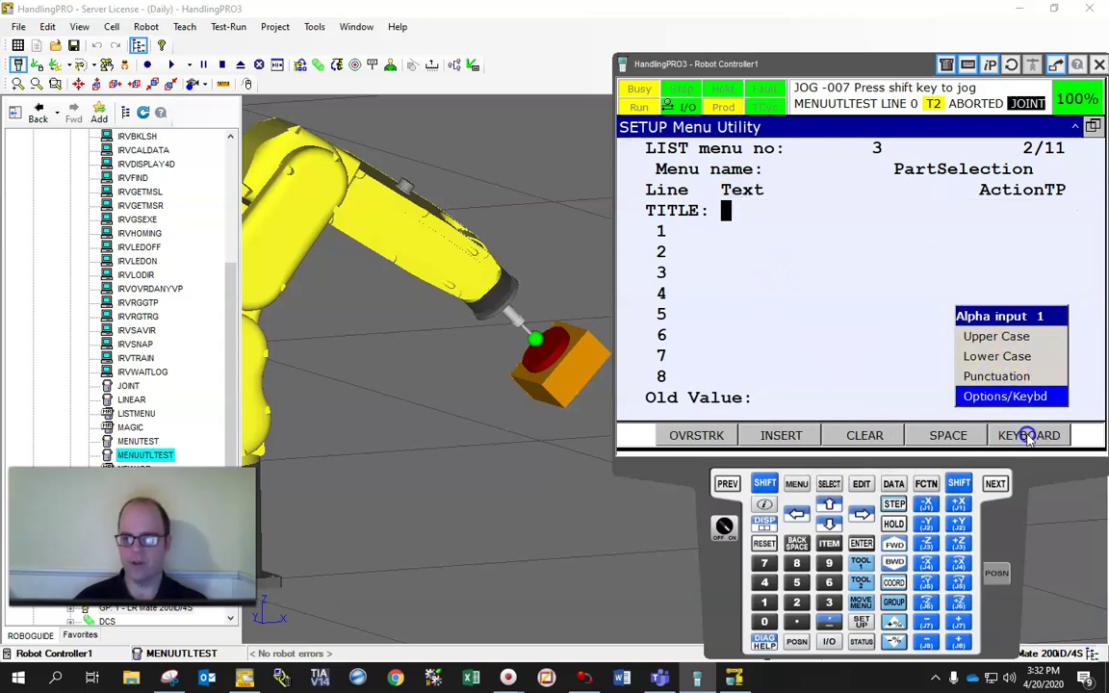
click(1029, 435)
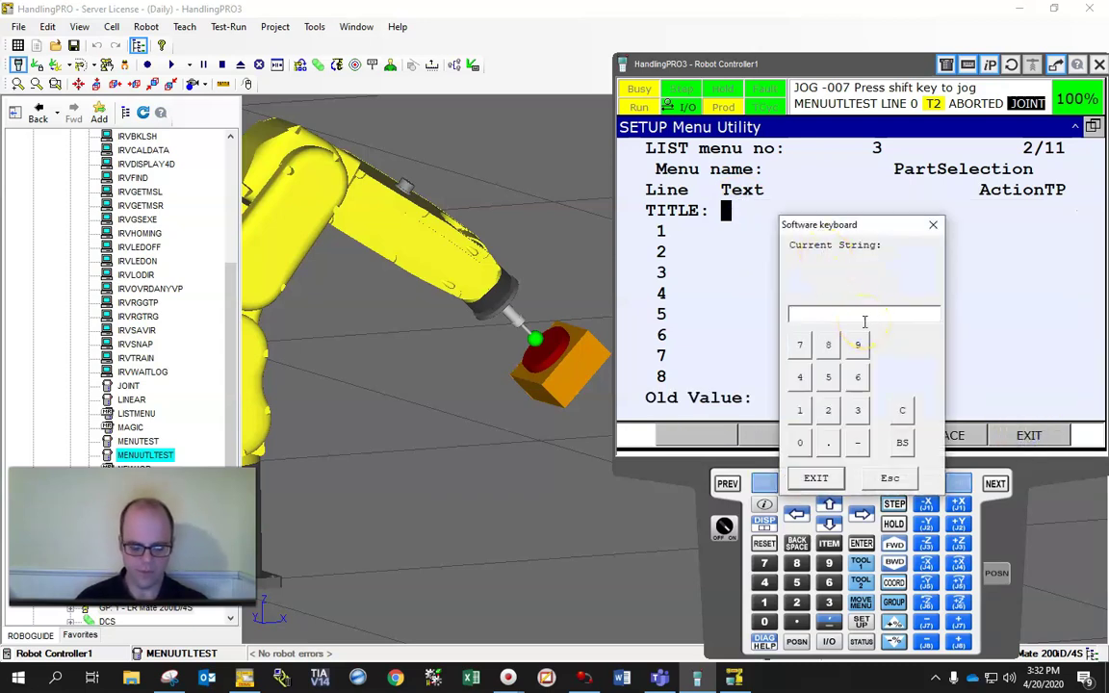
text(Which make to yo)
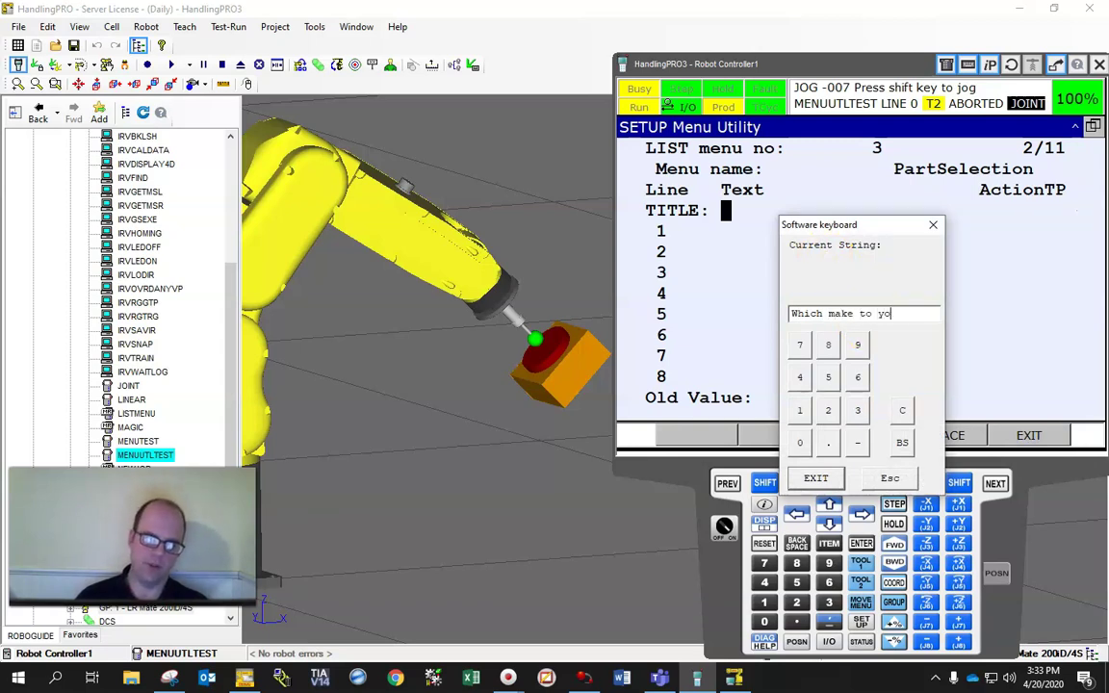
text(u want t)
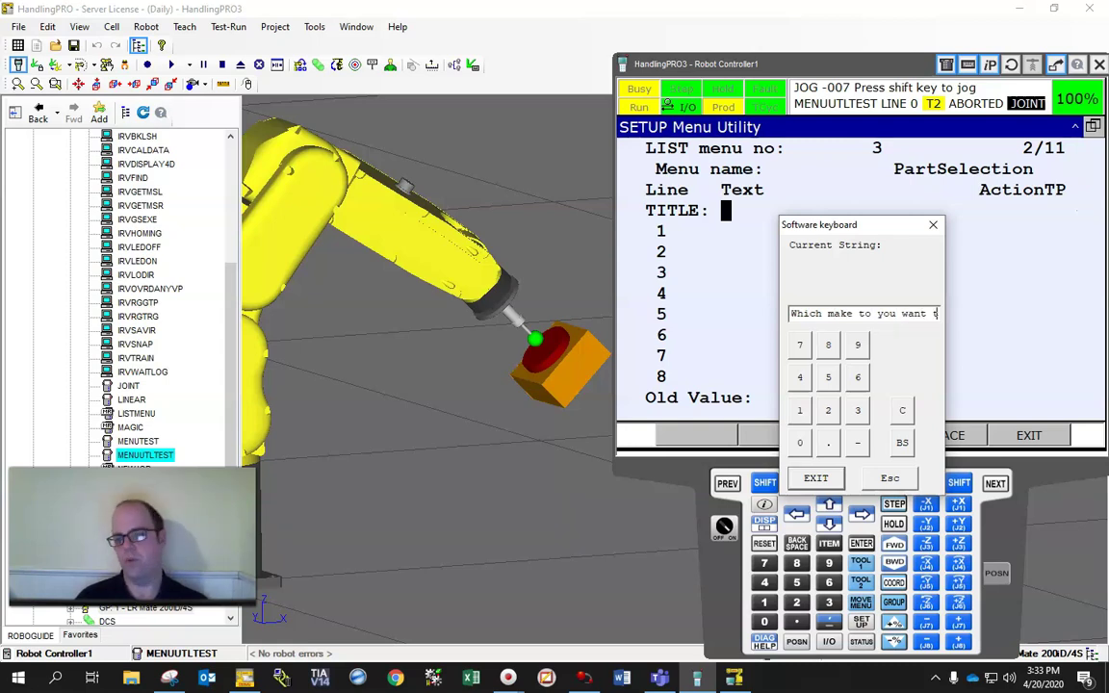
text(o do?)
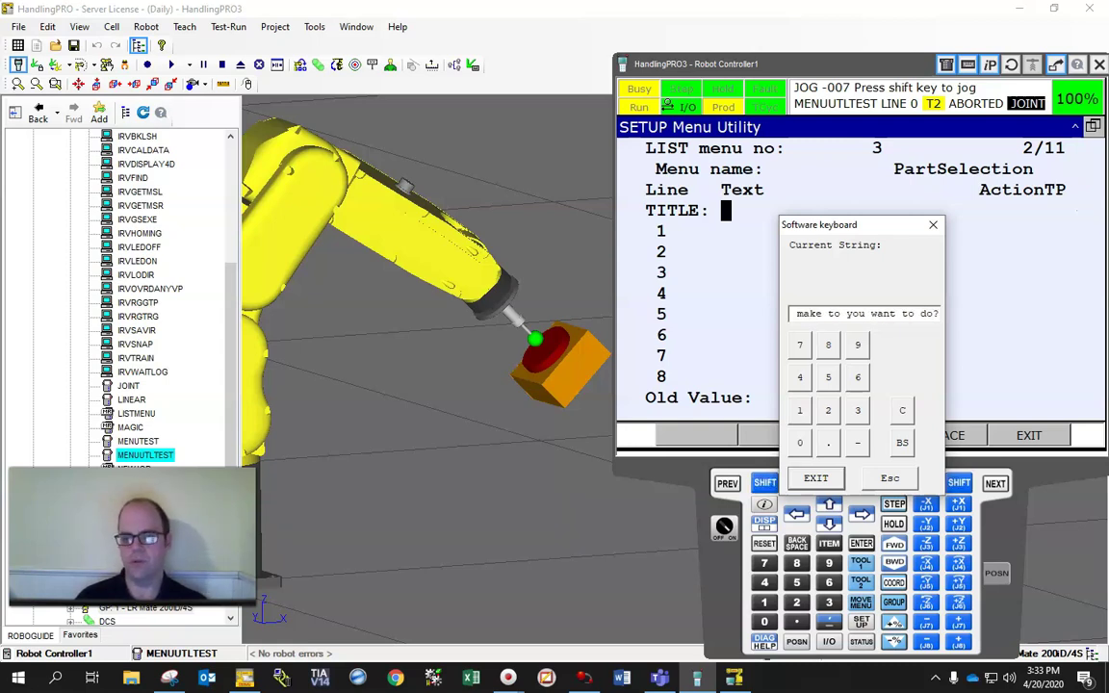
key(Return)
Step: Enter "Circle" as the text of line 1 in the list menu
click(771, 240)
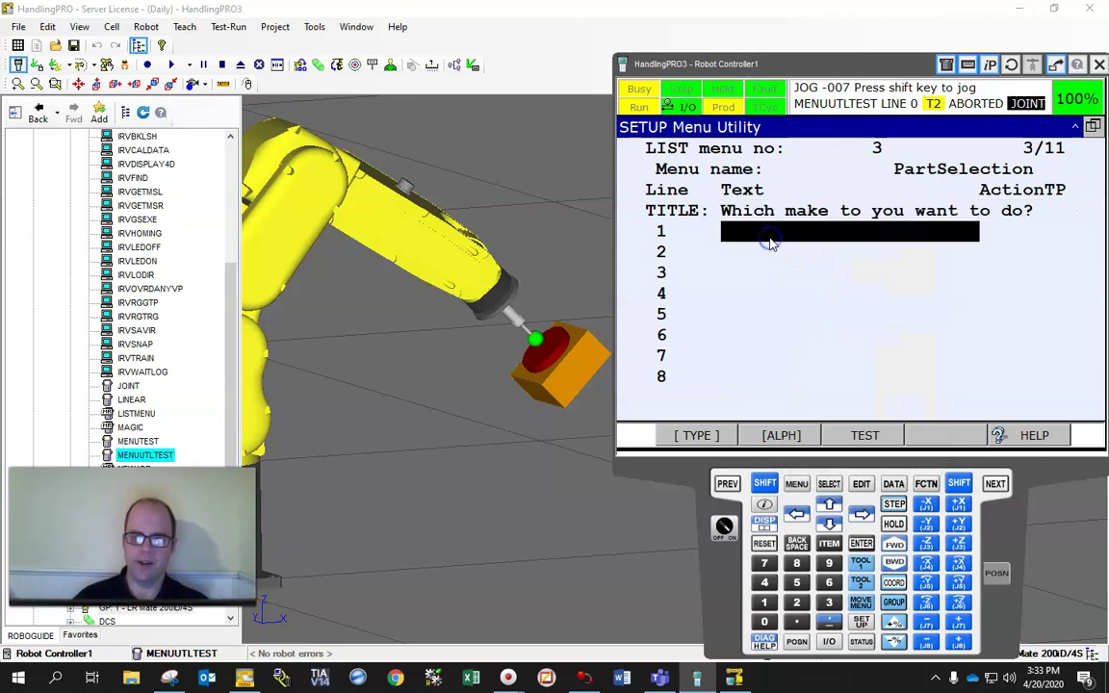
click(770, 240)
click(1011, 395)
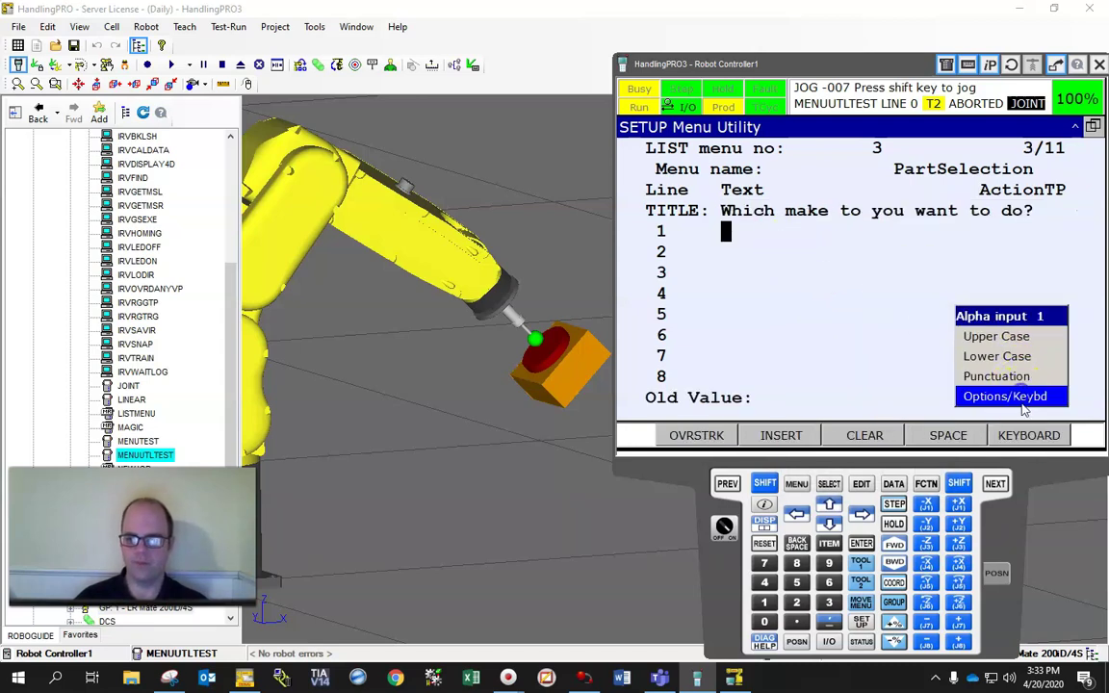
click(1024, 436)
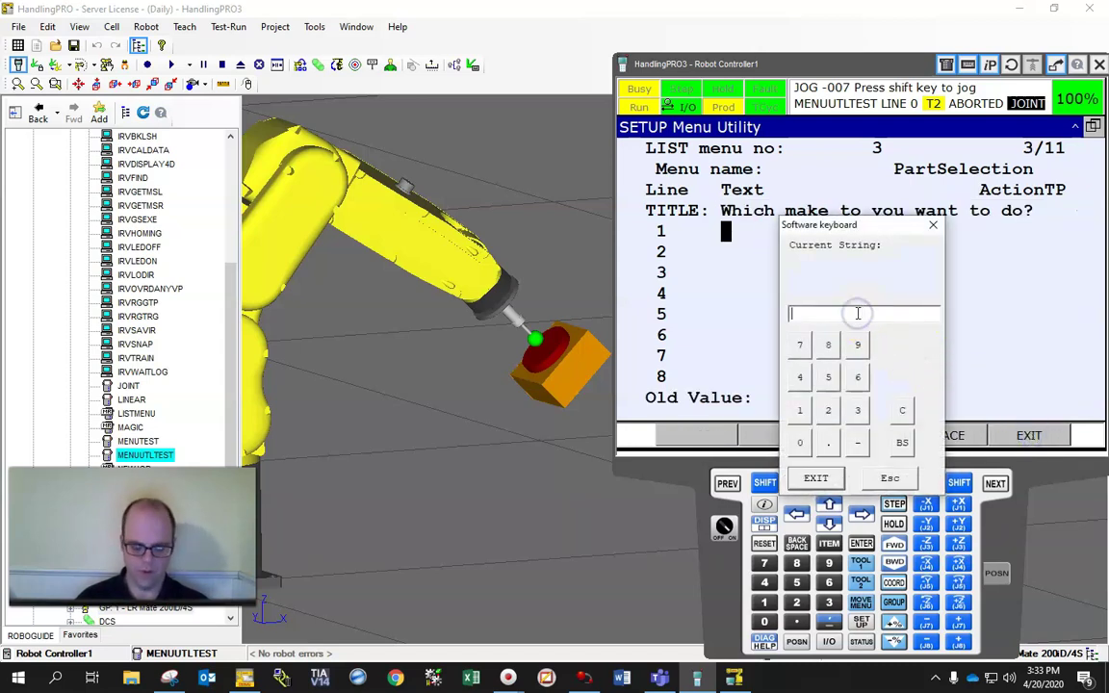
text(Circle)
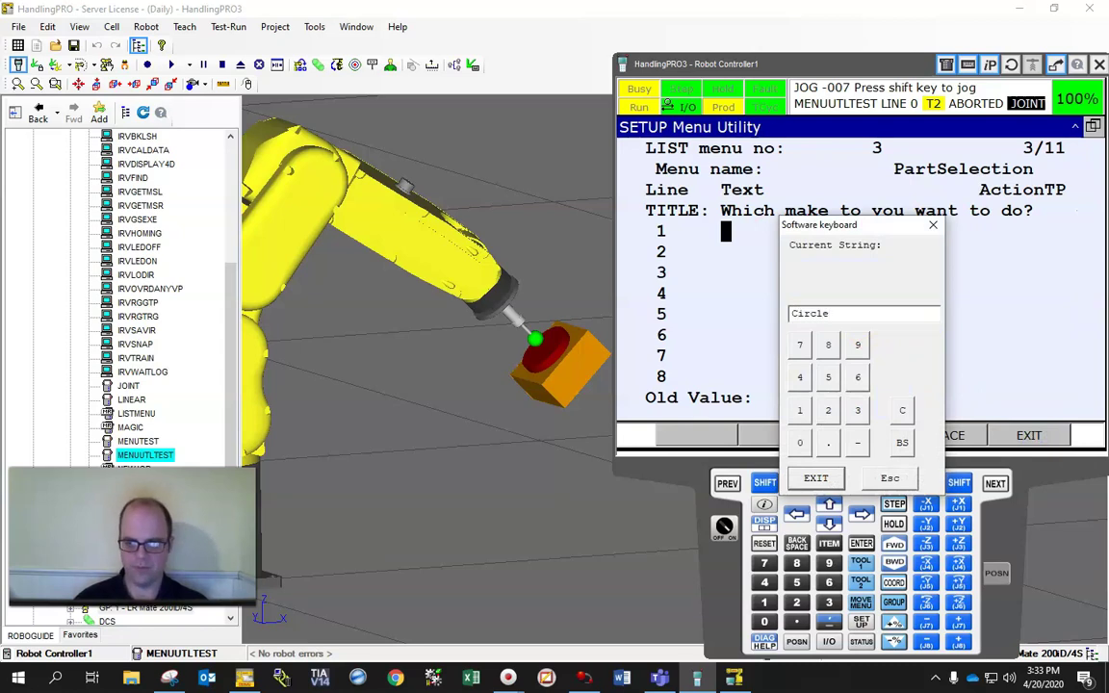
key(Return)
Step: Enter "Square" as the text of line 2 in the list menu
click(768, 262)
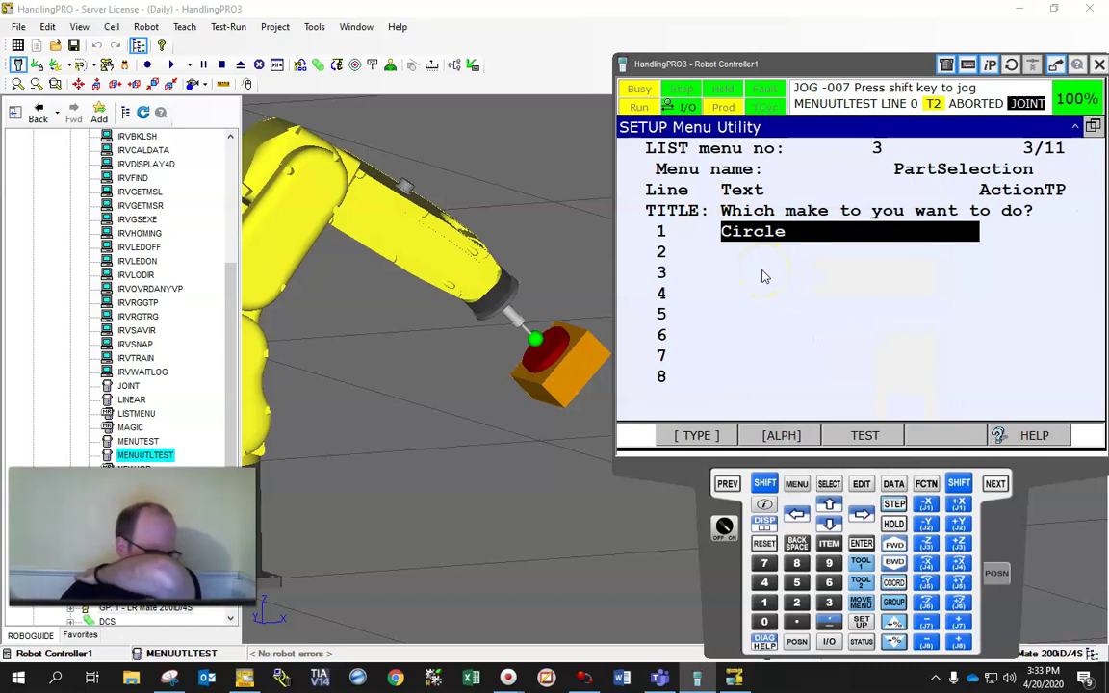
click(825, 262)
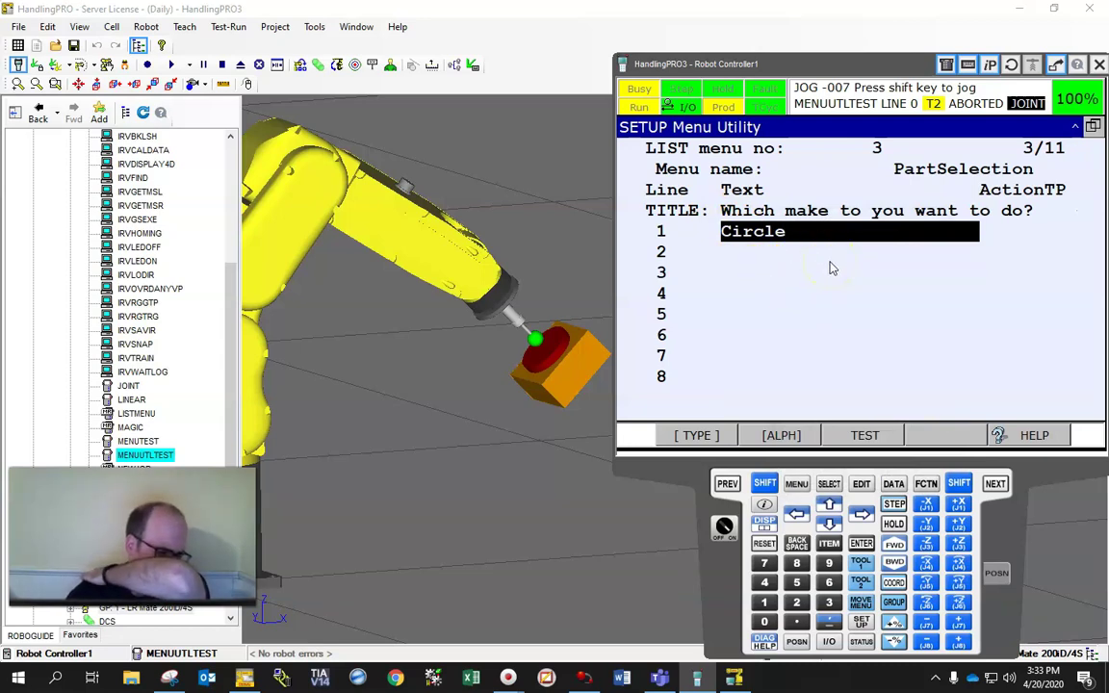
click(751, 260)
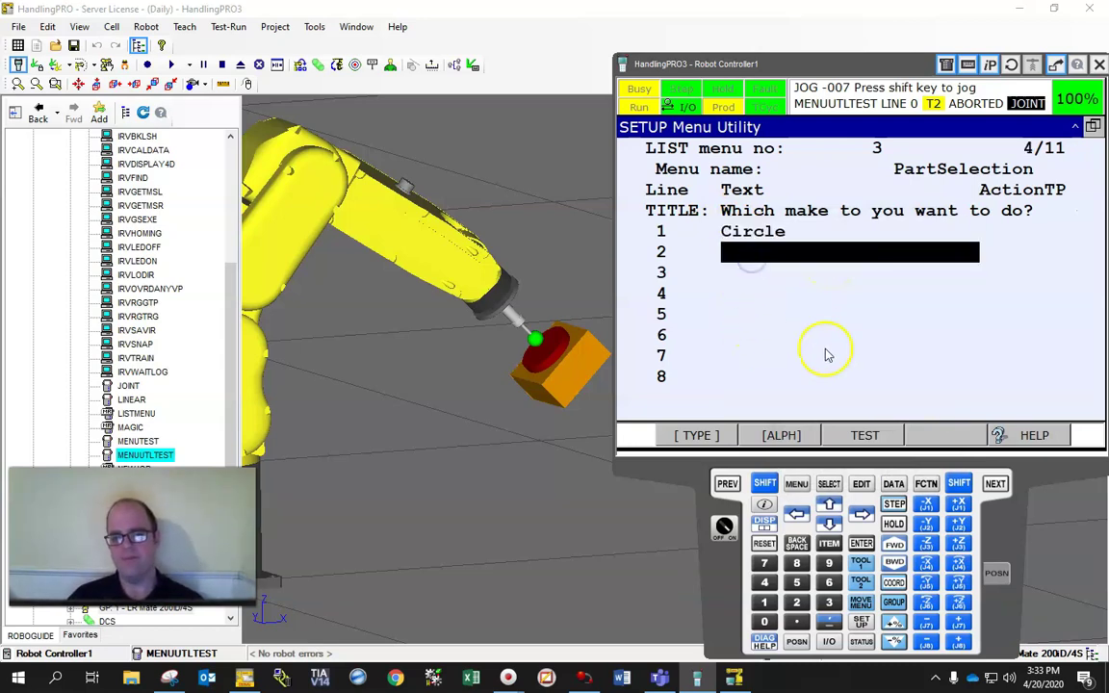
click(756, 260)
click(1001, 399)
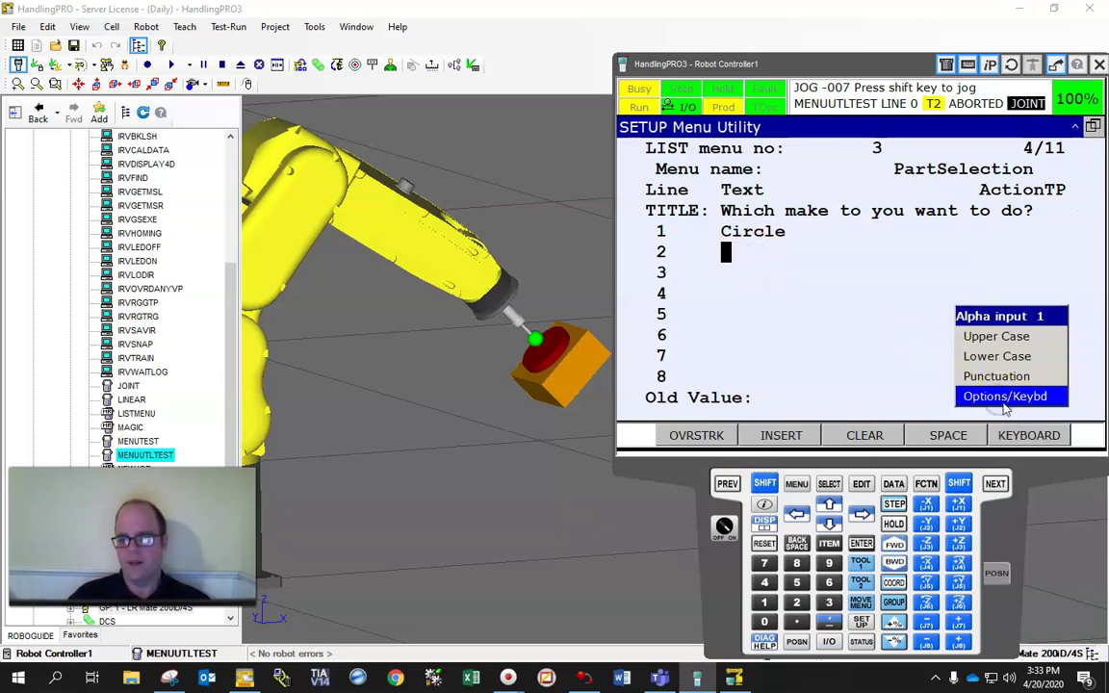
click(1030, 436)
click(878, 315)
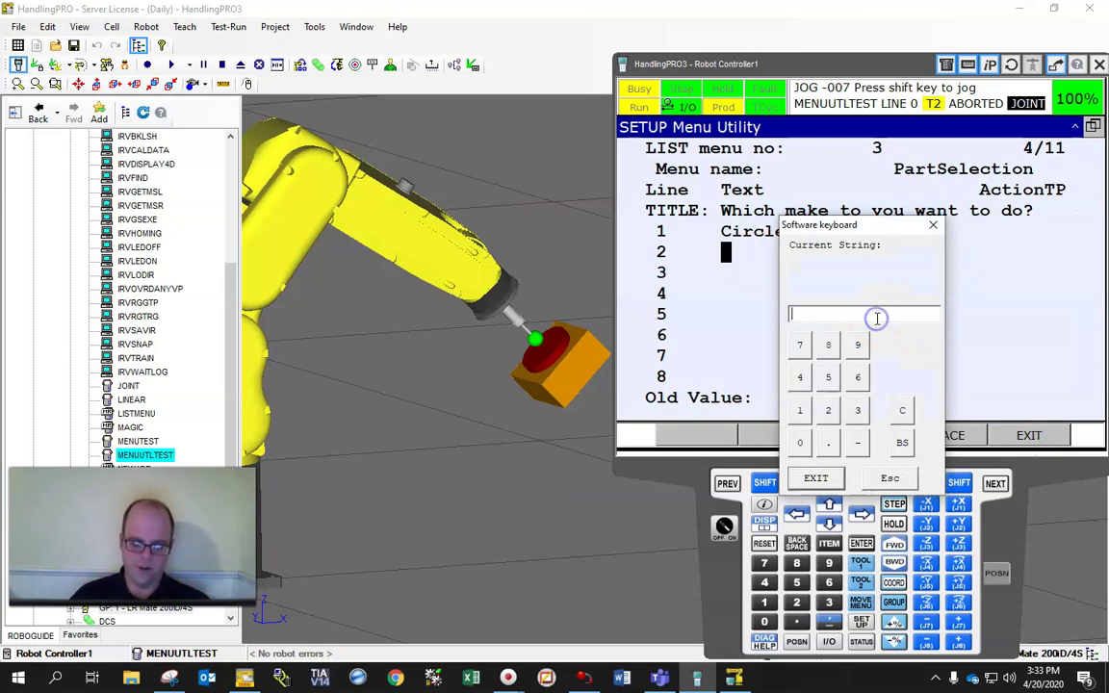
text(Squ)
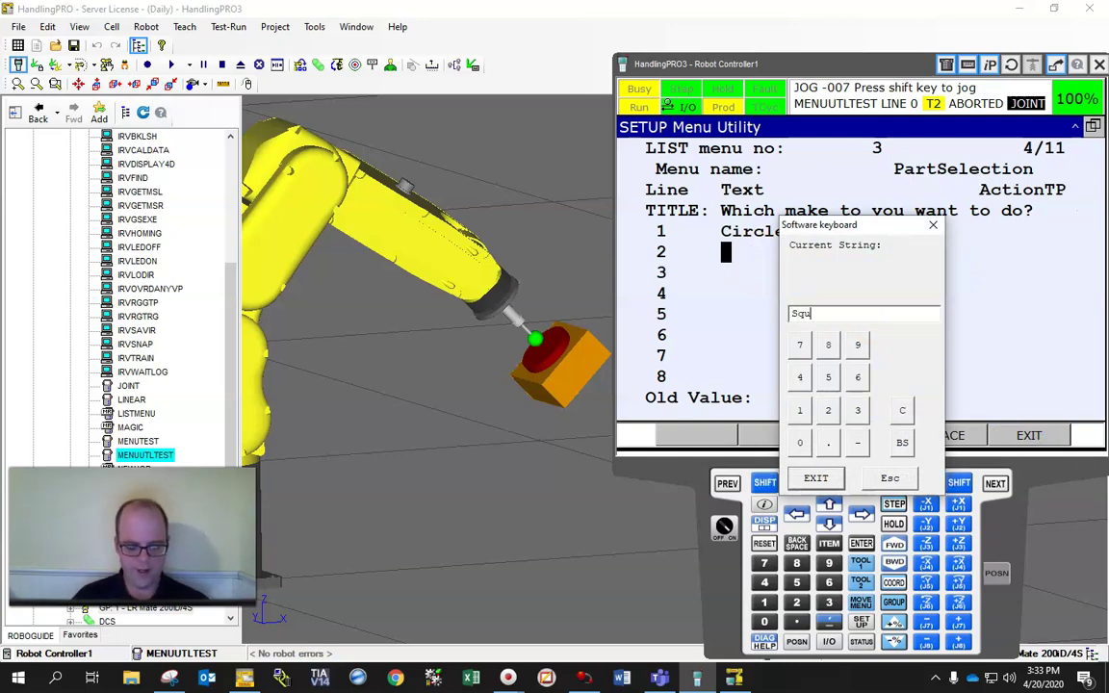
text(are)
key(Return)
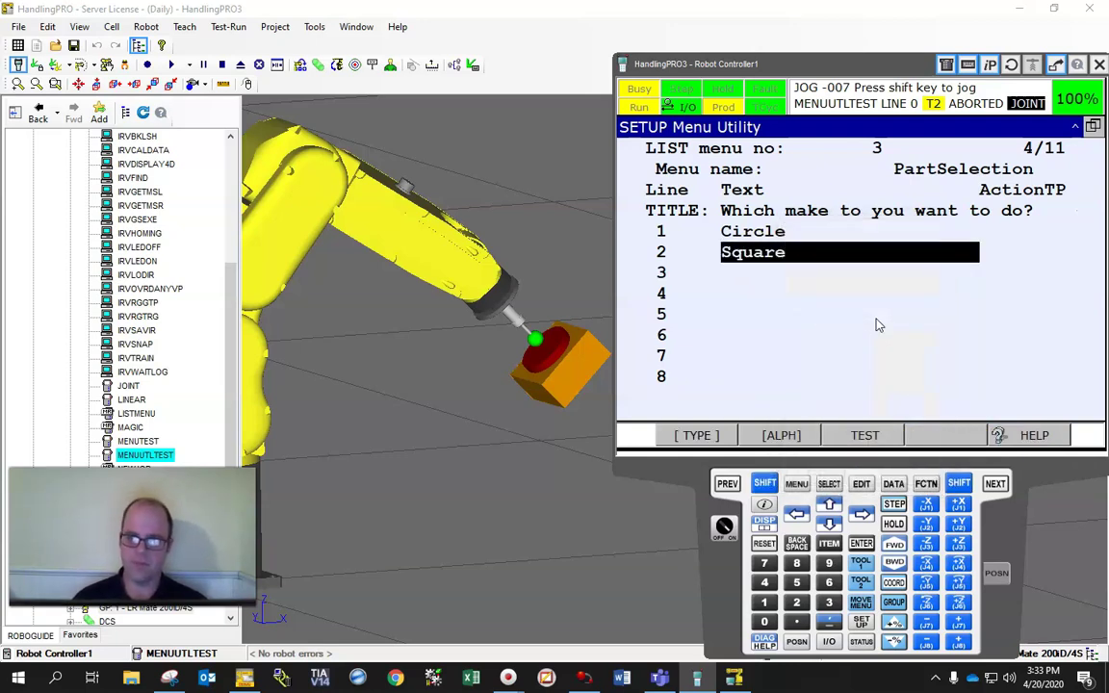
Step: Enter "Triangle" as the text of line 3 in the list menu
click(775, 272)
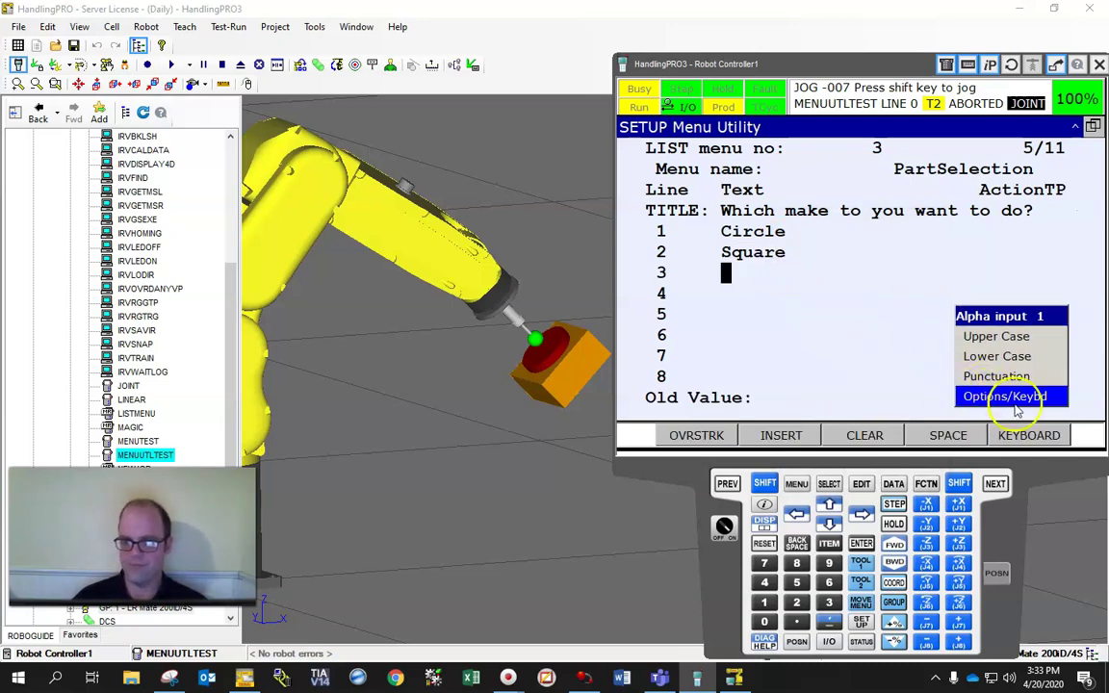
click(1031, 435)
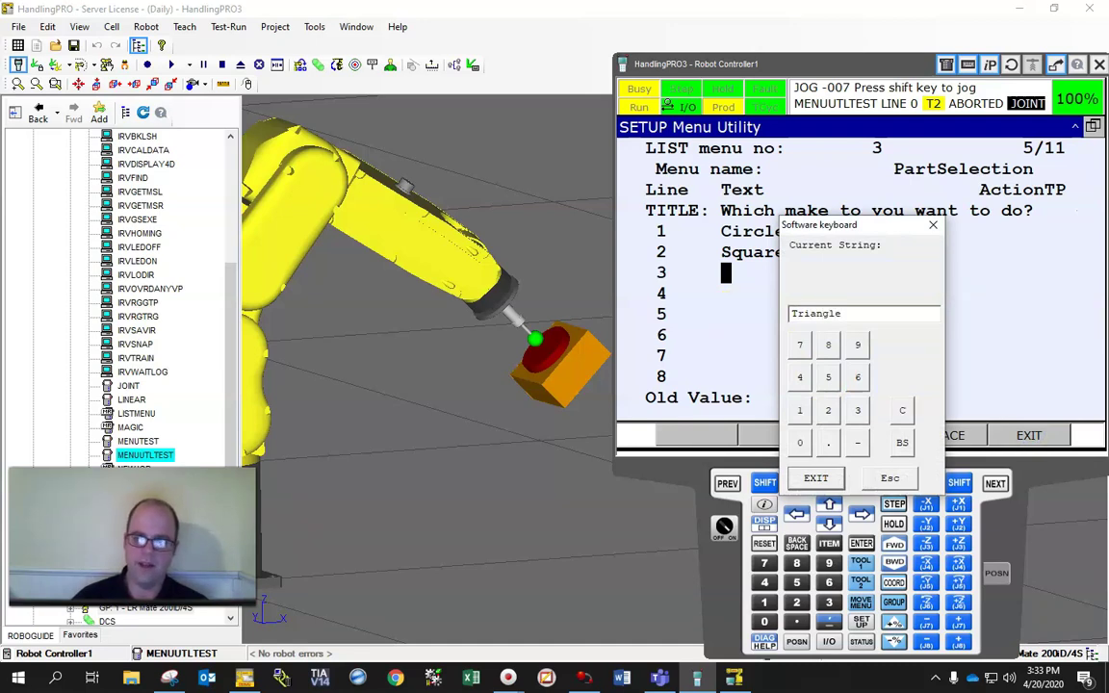
key(Return)
Step: Test the PartSelection list menu and answer it with choice 3
click(862, 434)
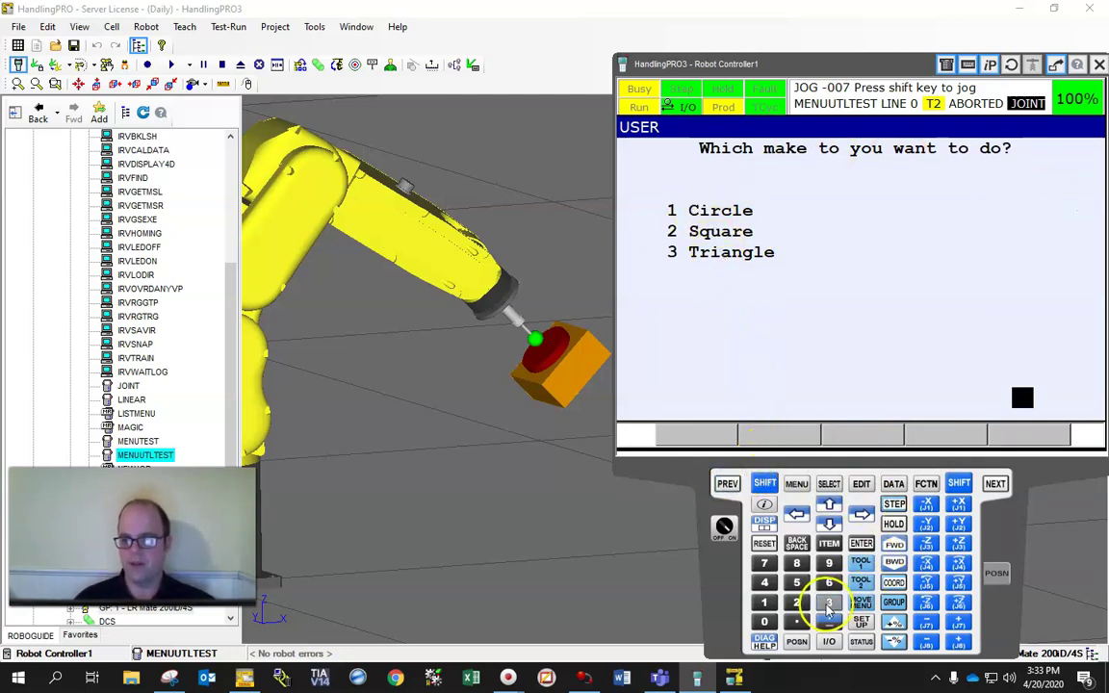
text(3)
key(Return)
Step: Set the prompt text of the PartSelection list menu to "Place selection here"
click(740, 377)
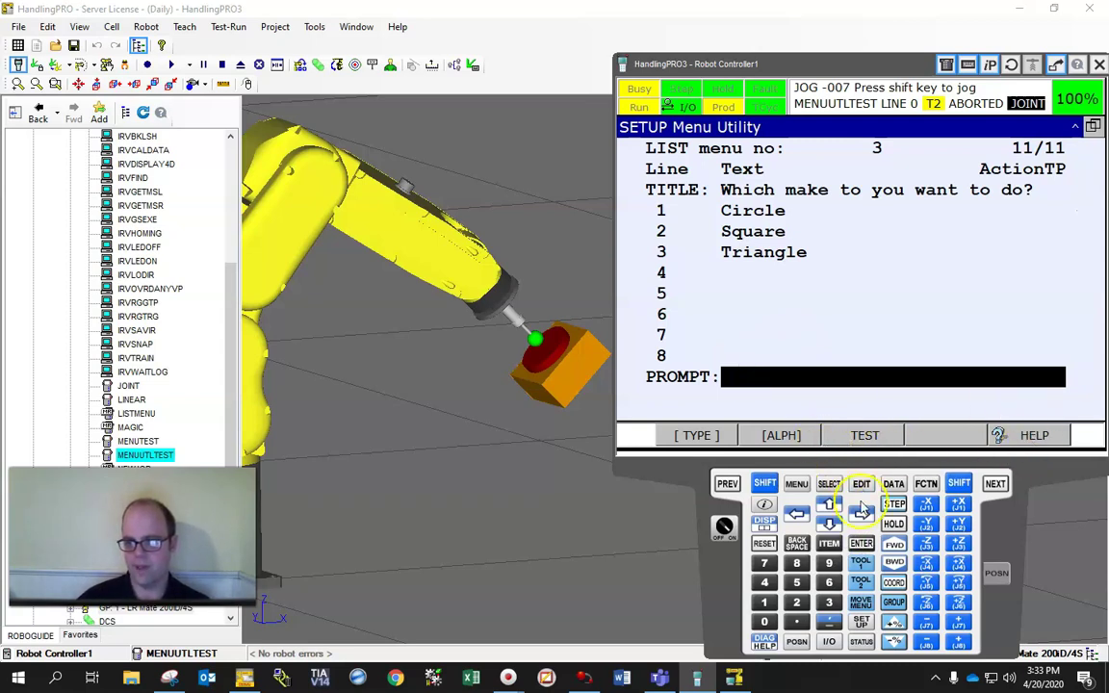
key(Return)
click(1005, 227)
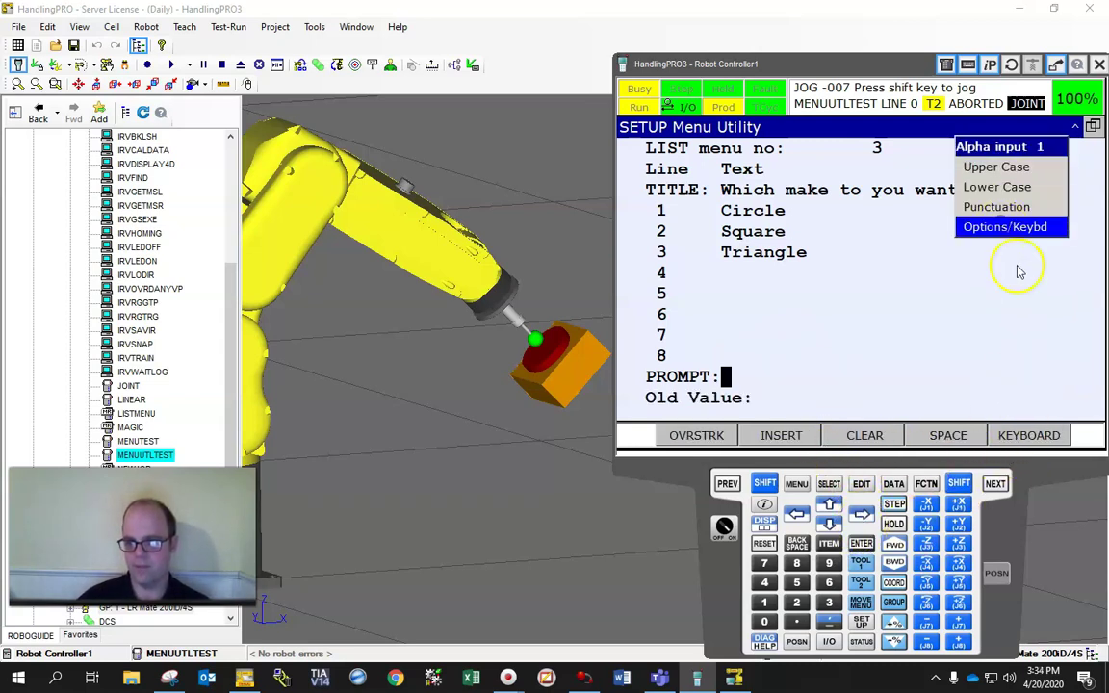
click(1029, 435)
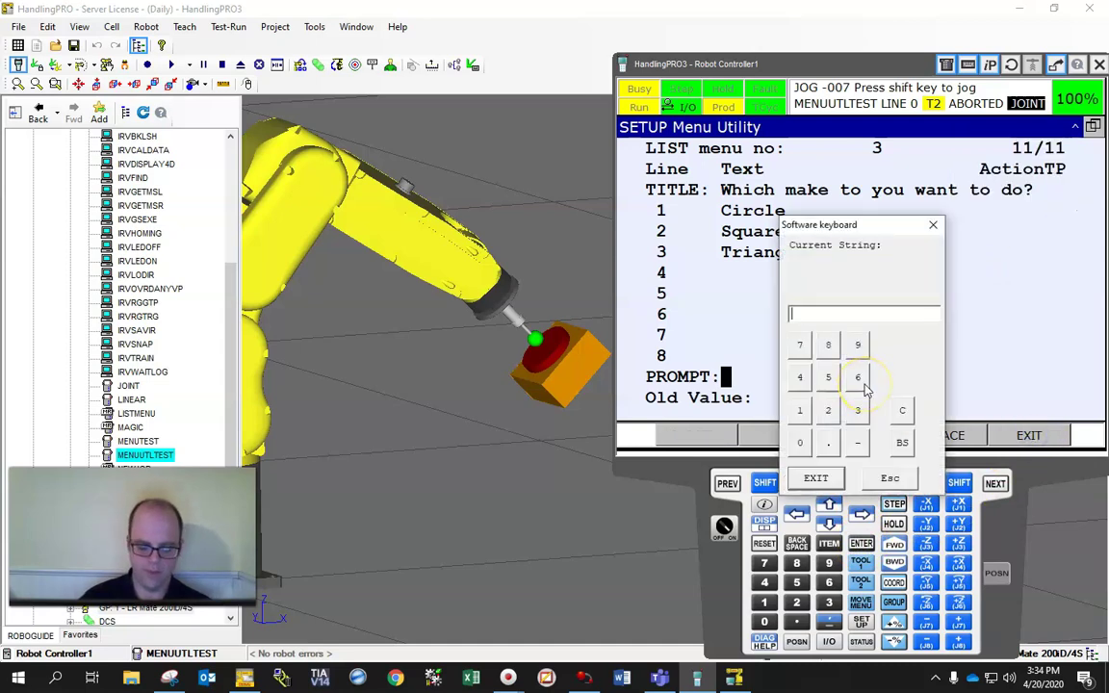
text(Place selection here)
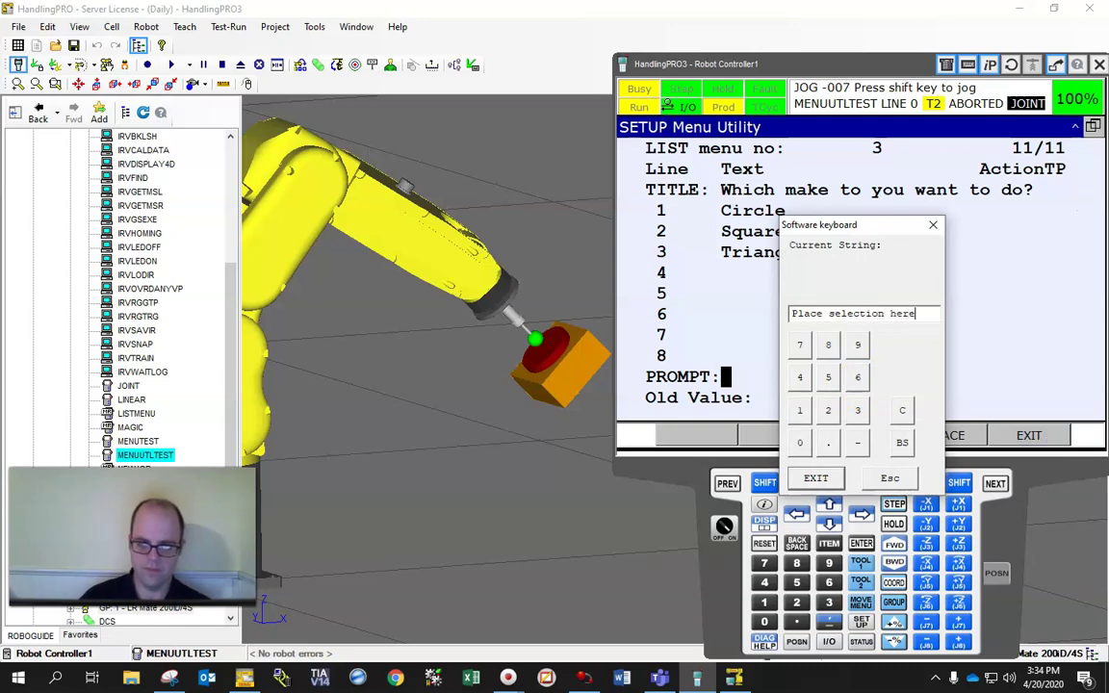
key(Return)
Step: Test the list menu again with its prompt text and answer it with choice 2
click(867, 431)
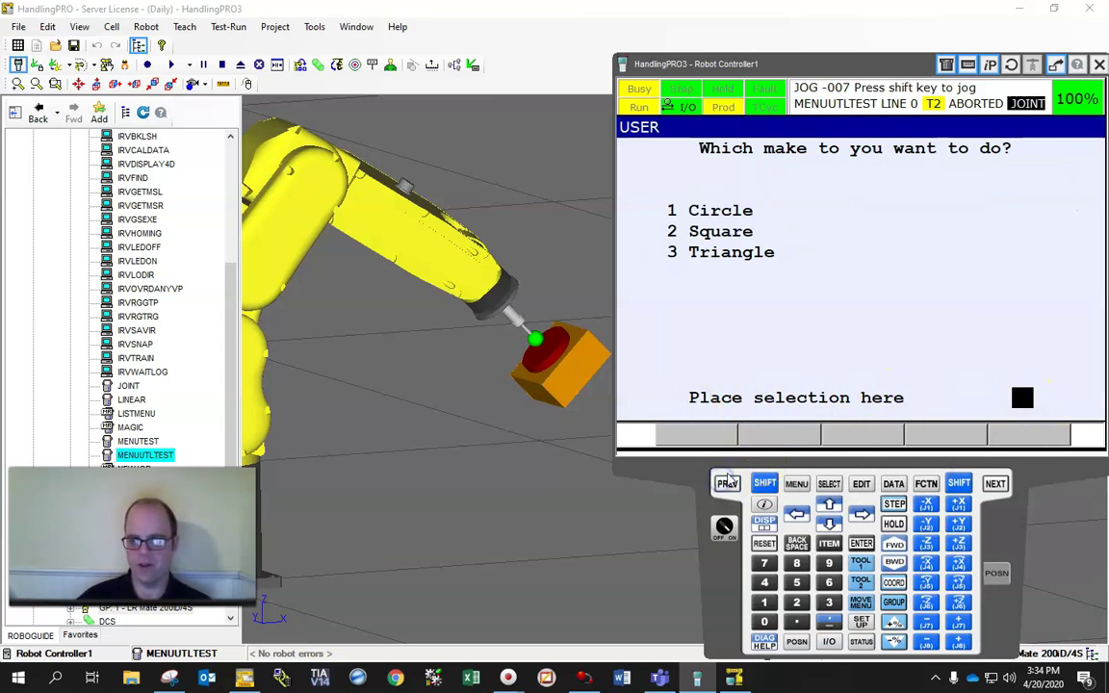
text(2)
click(864, 544)
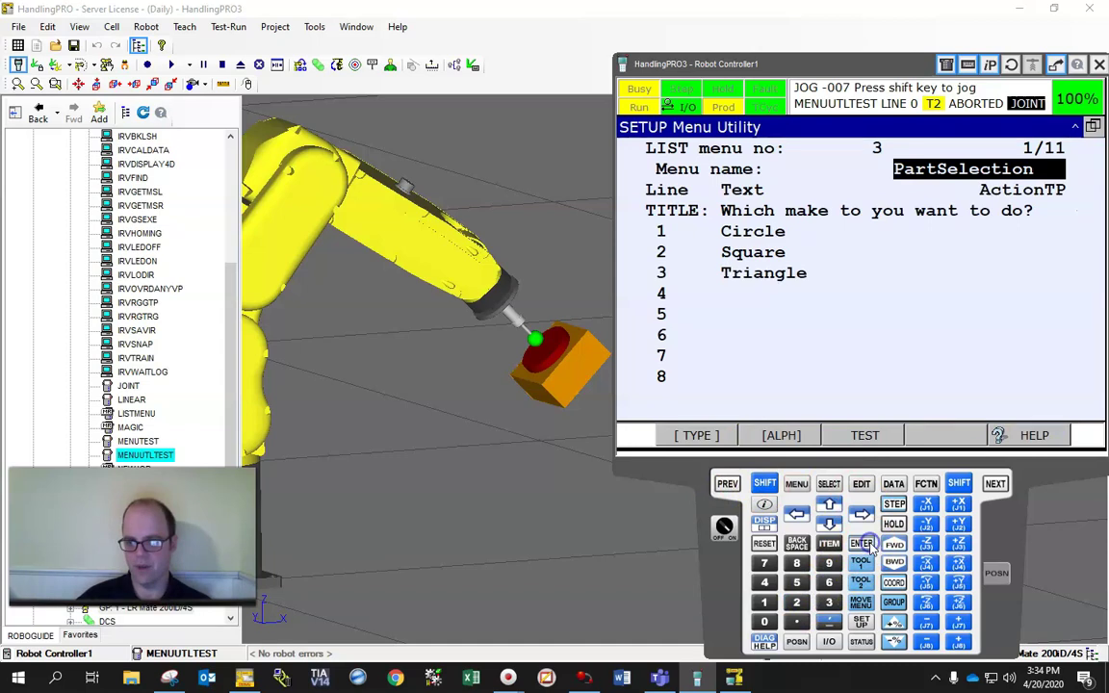
Step: Open the MENUUTLTEST program for editing
click(862, 486)
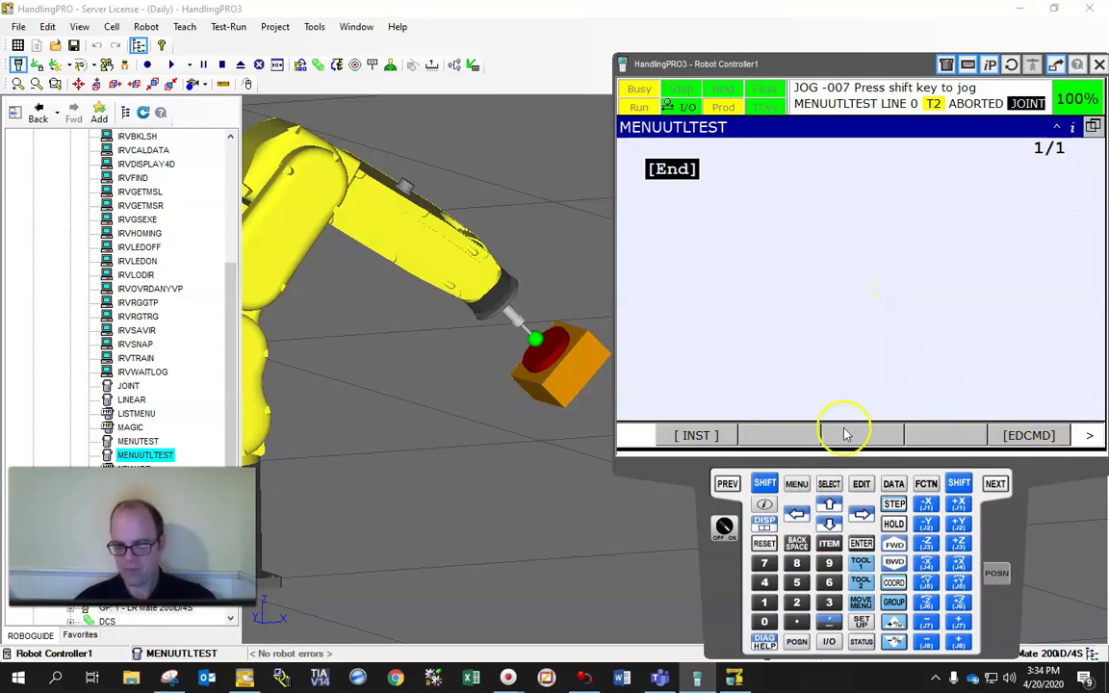
click(720, 439)
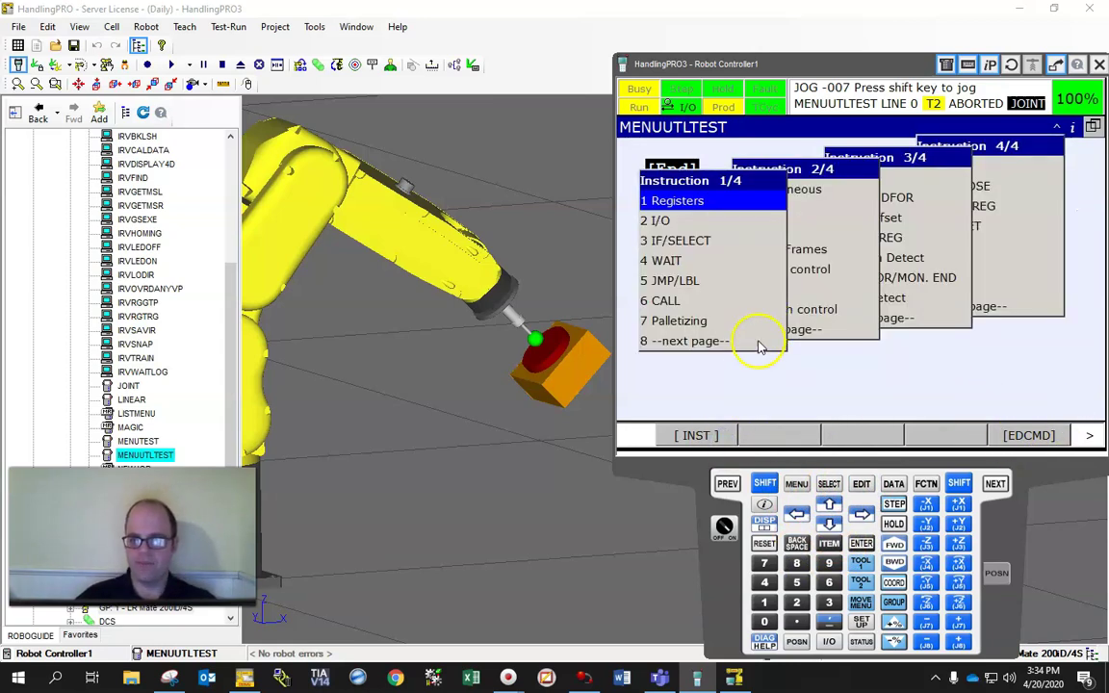
click(798, 336)
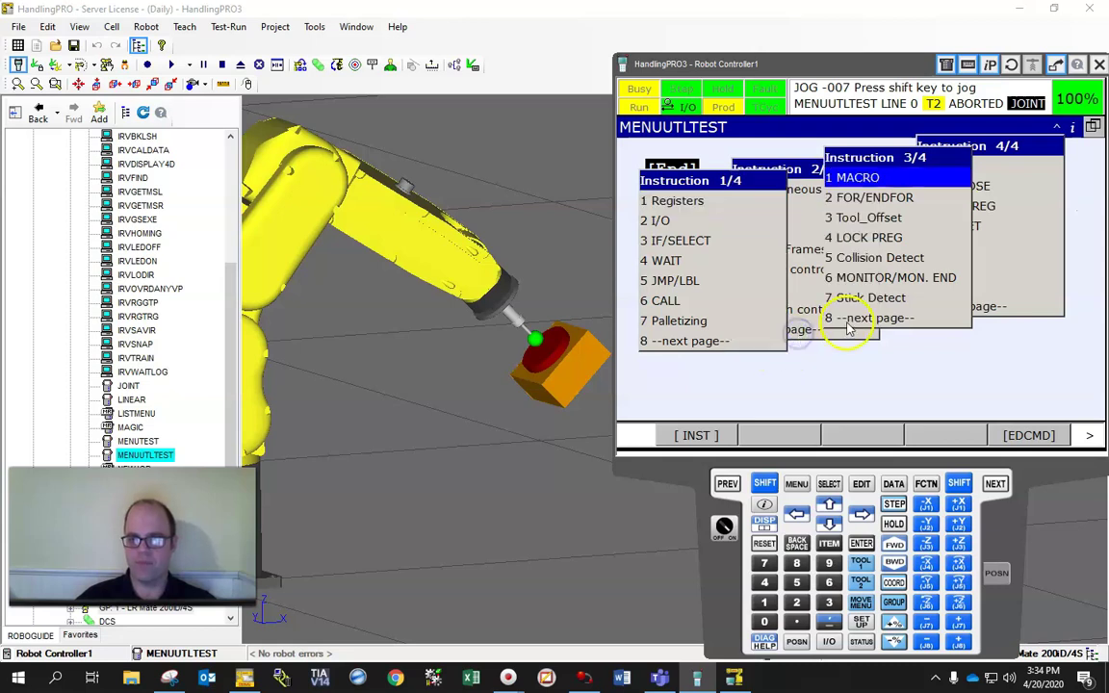
click(1029, 304)
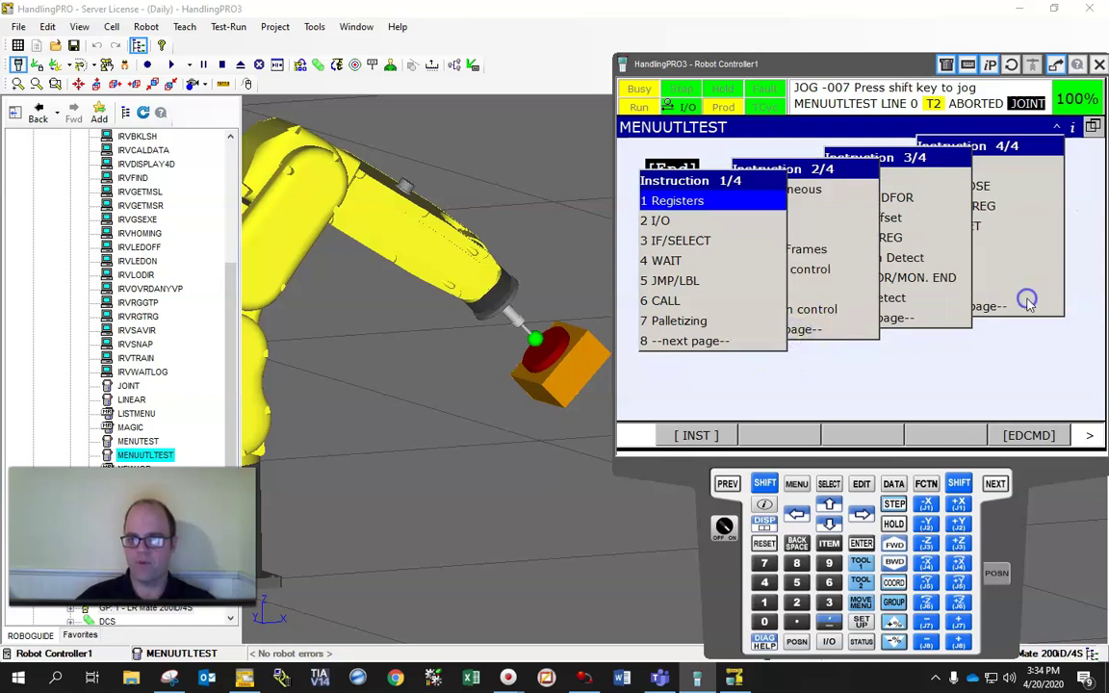
click(856, 329)
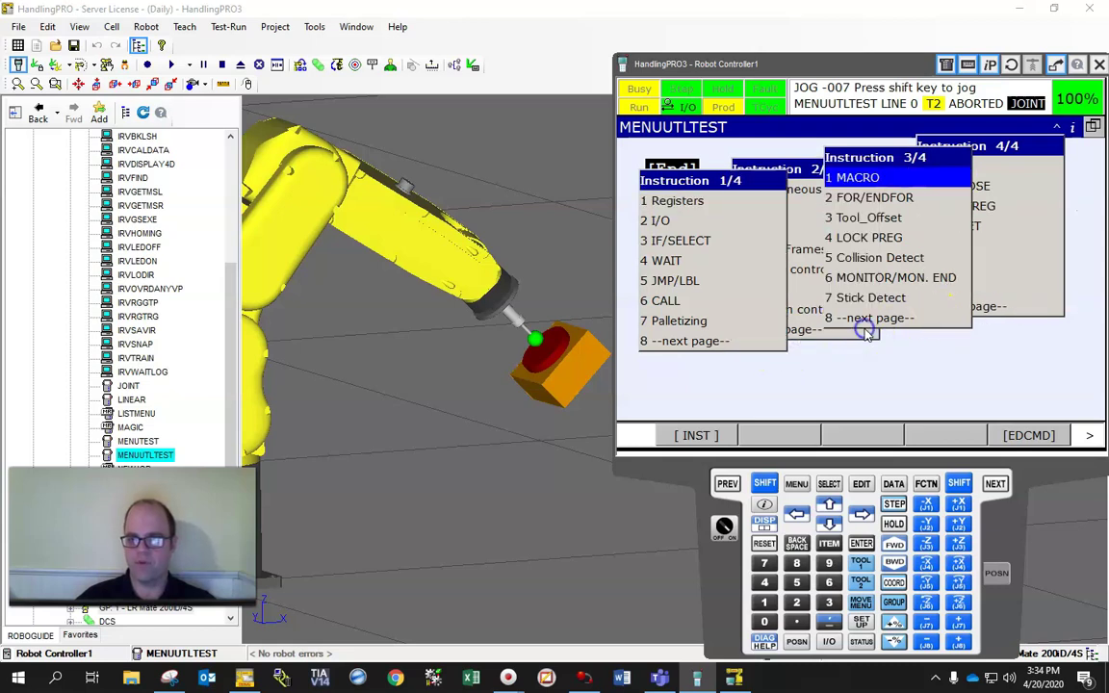
click(739, 345)
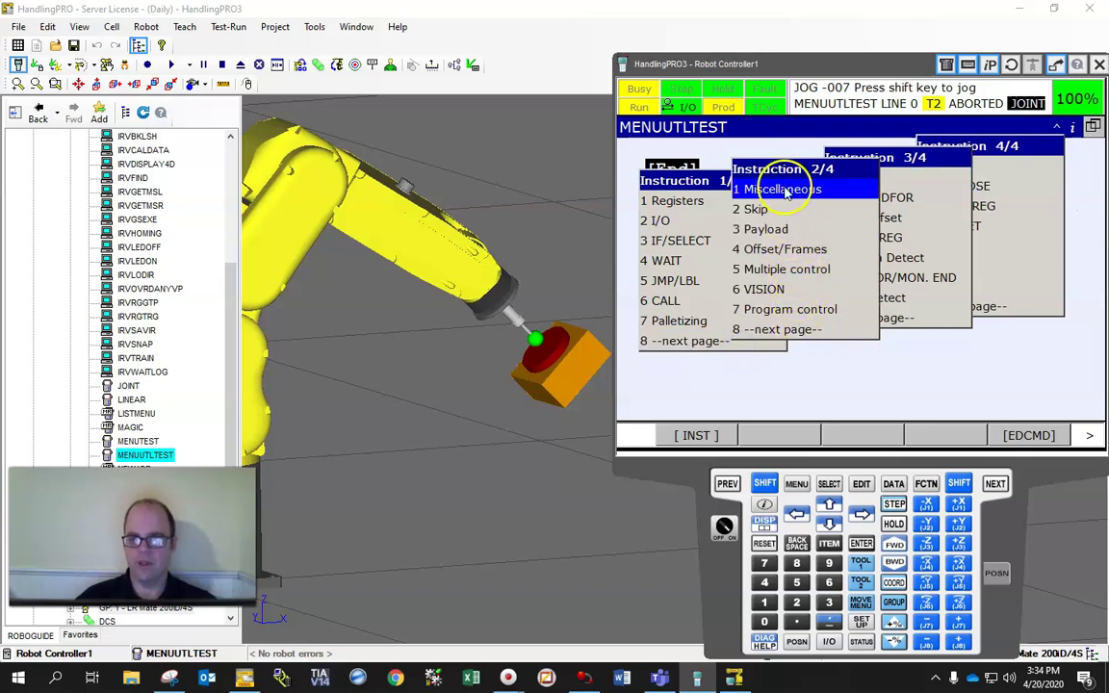
click(817, 277)
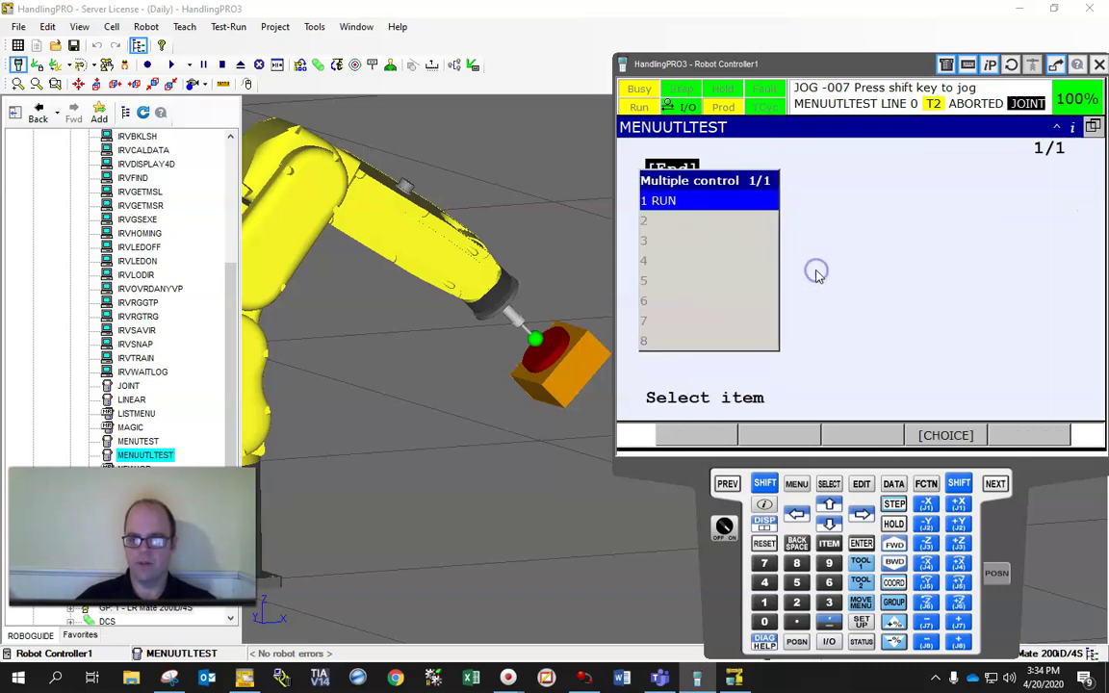
click(722, 453)
click(717, 439)
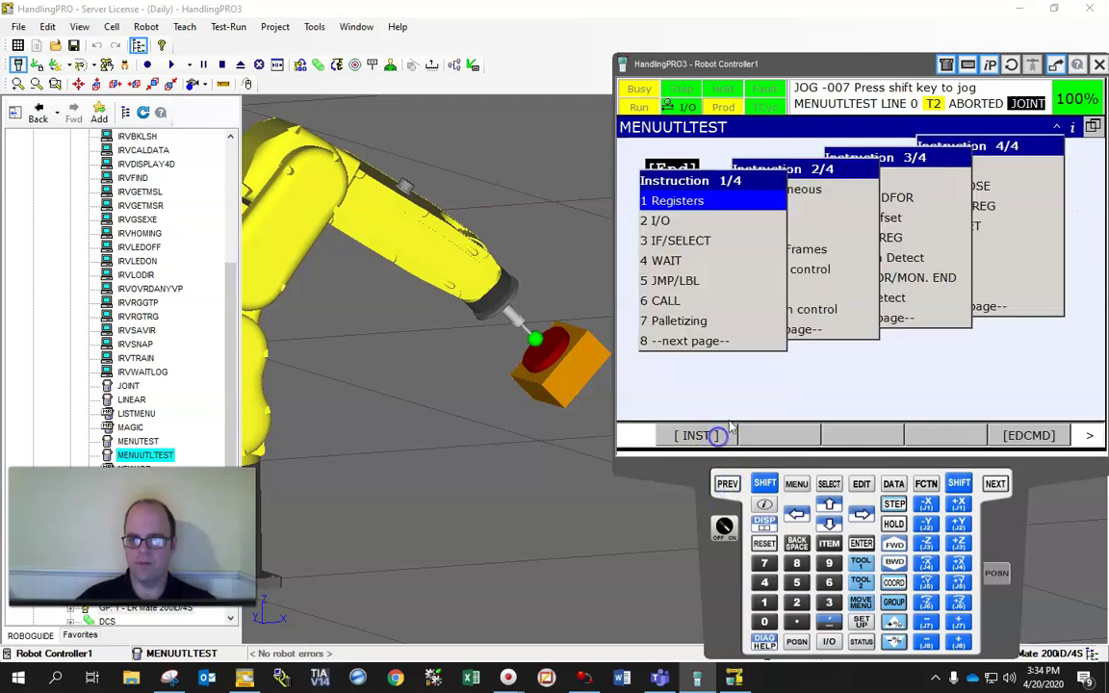
click(913, 321)
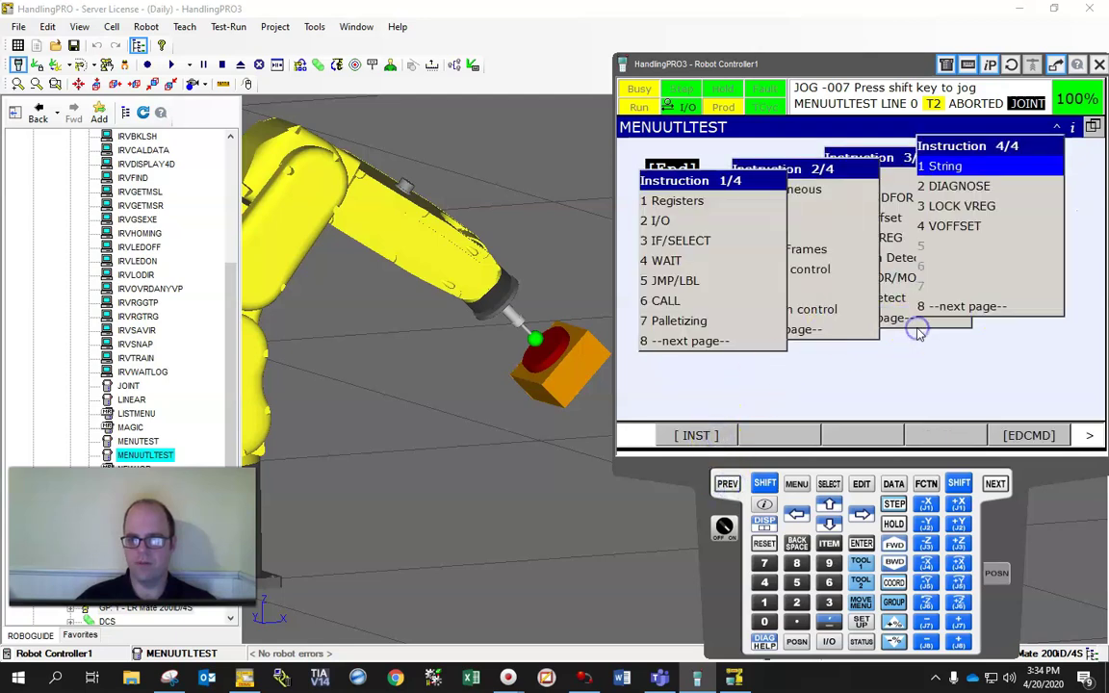
click(890, 197)
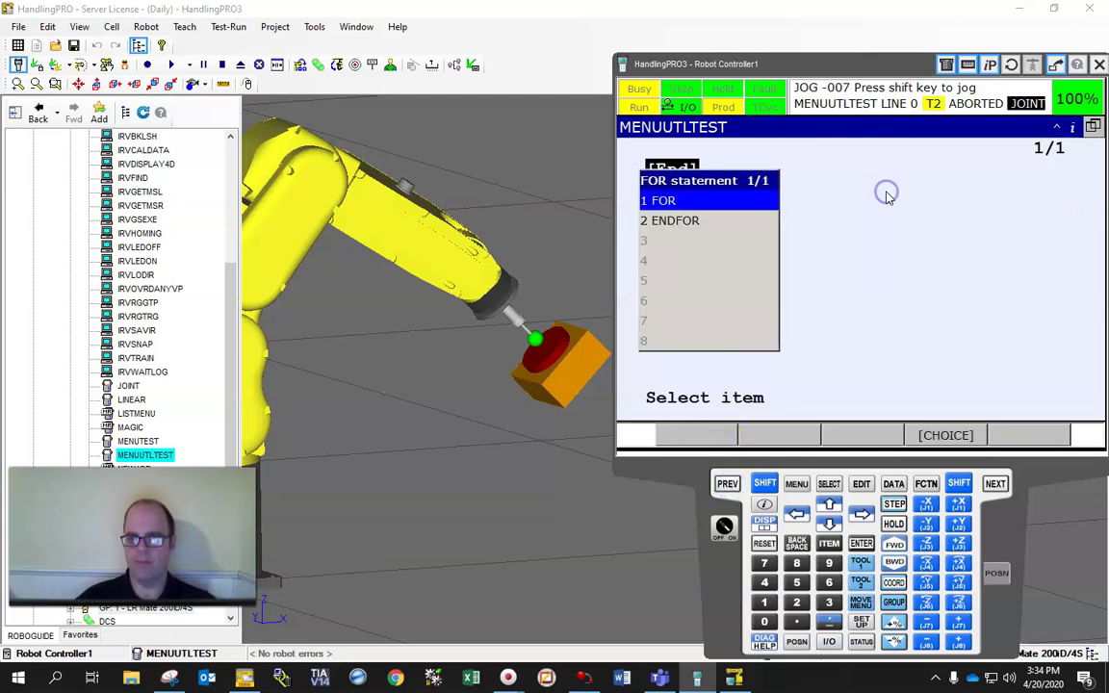
click(727, 484)
Step: Insert a Prompt Box Msg macro instruction as line 1 of MENUUTLTEST
click(706, 435)
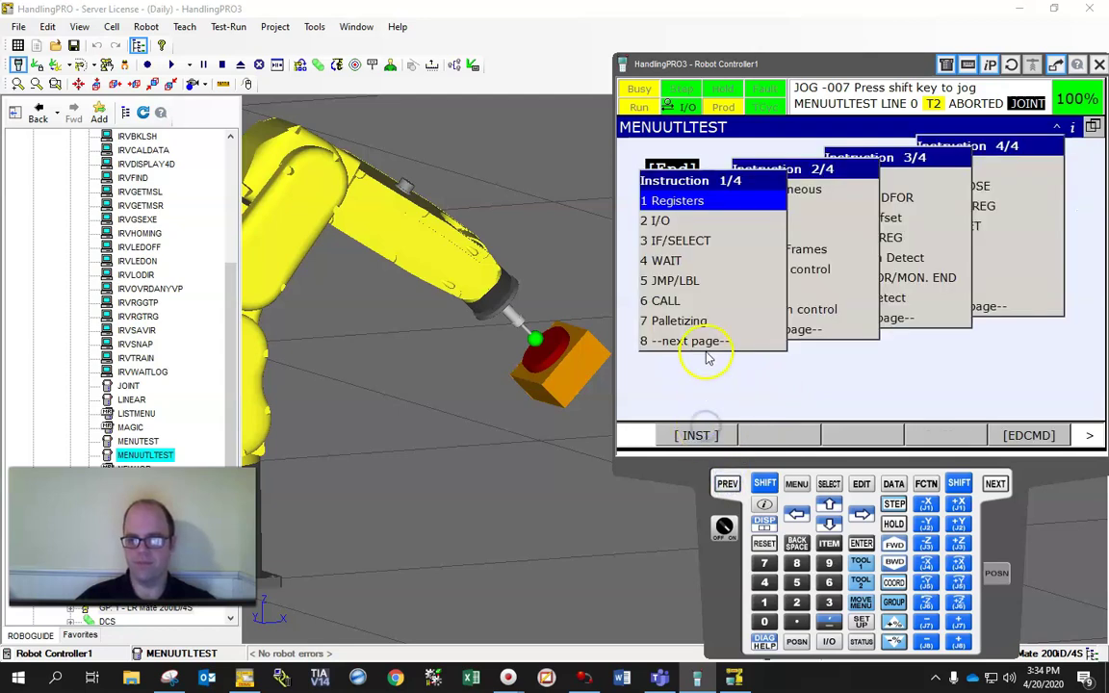
click(755, 340)
click(792, 332)
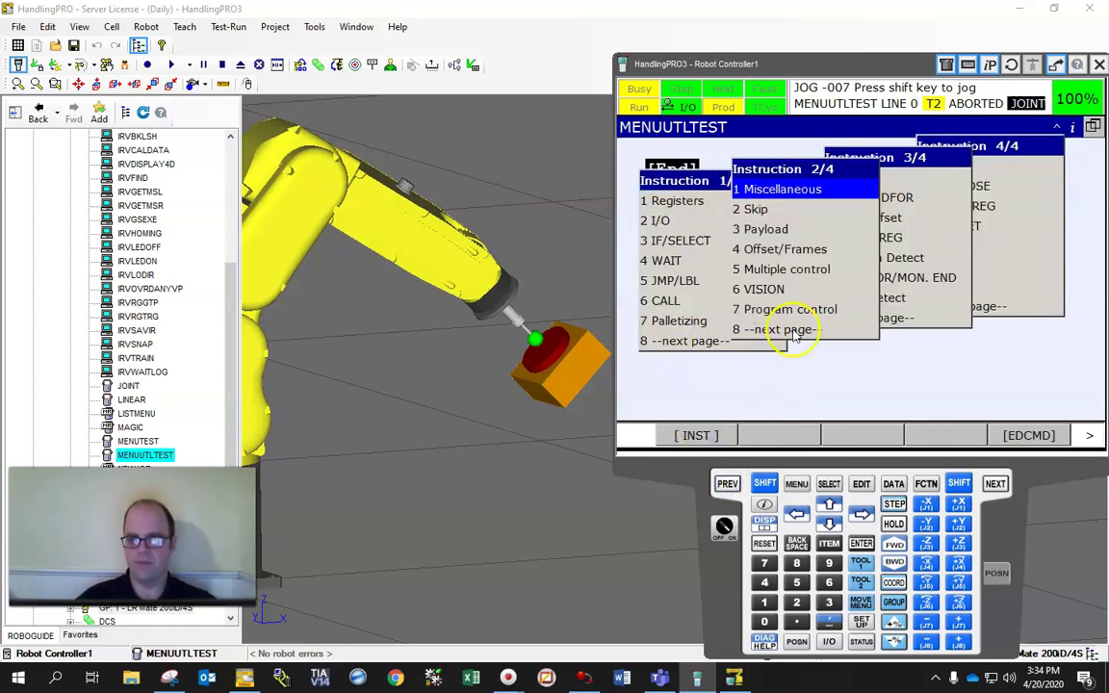
click(862, 181)
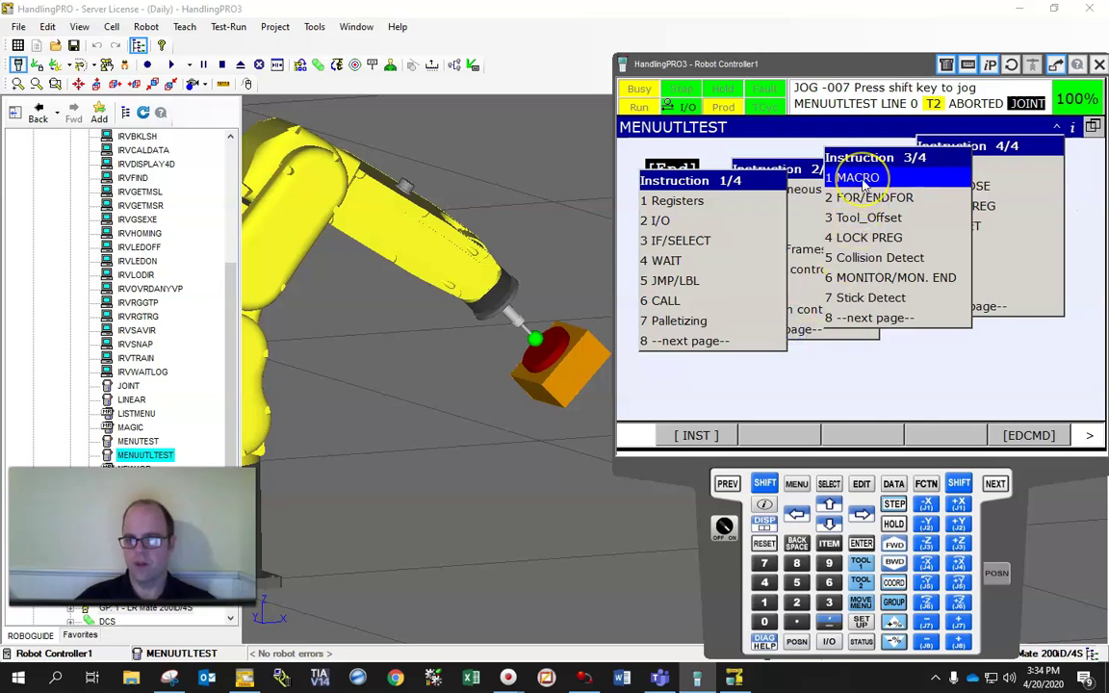
click(862, 181)
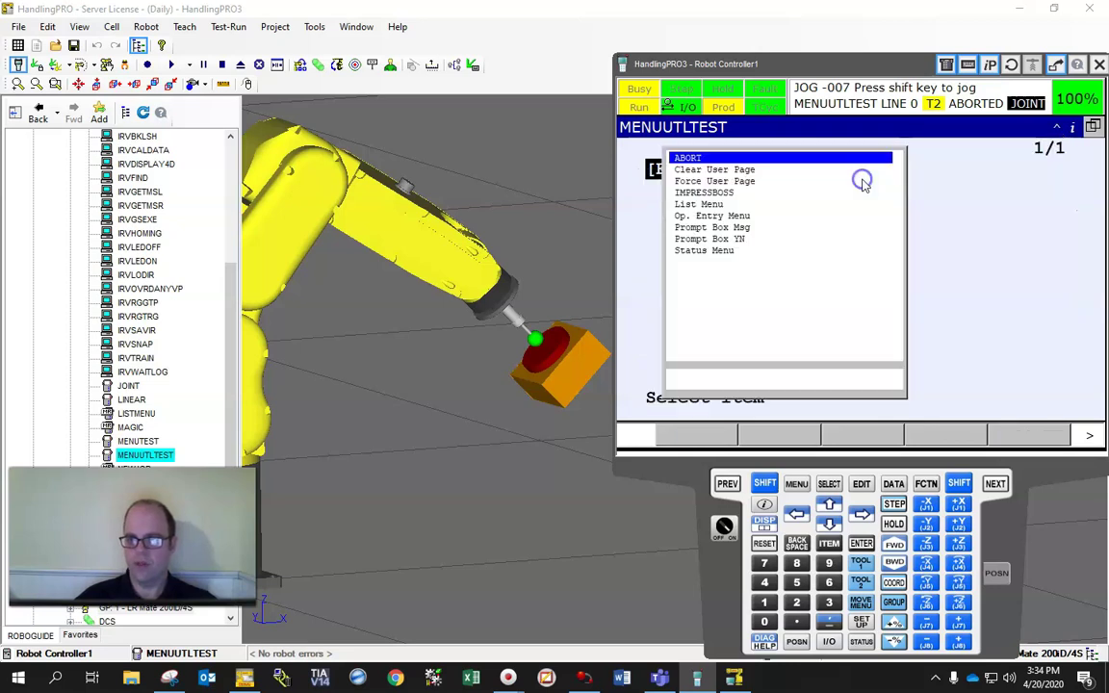
click(703, 229)
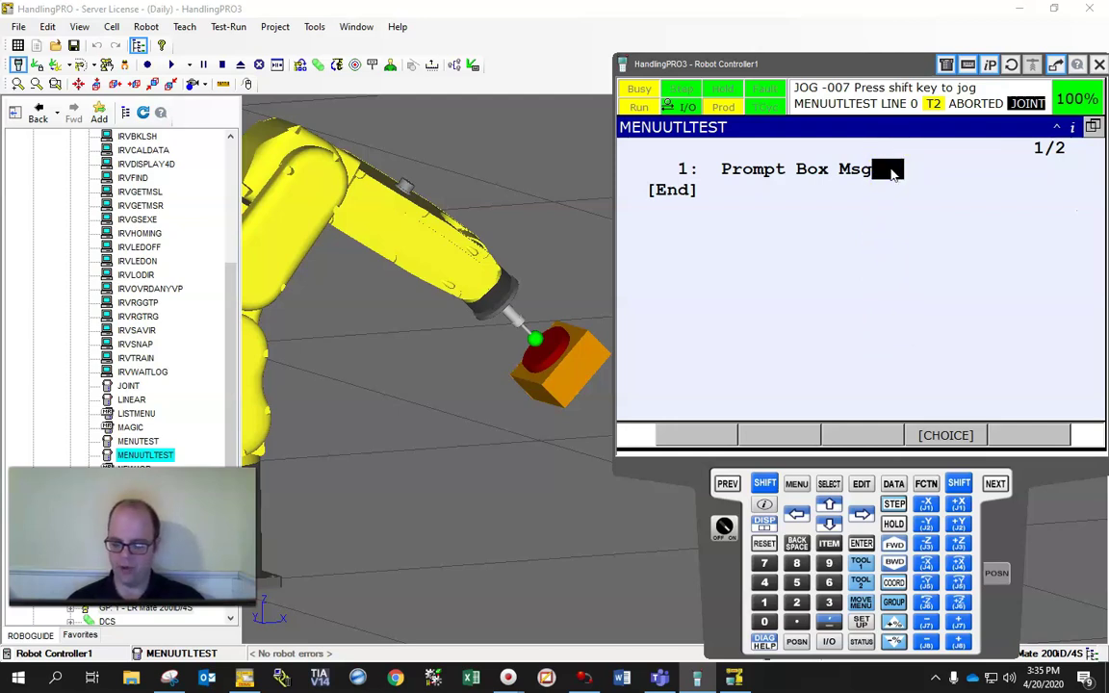
Step: Give the Prompt Box Msg call on line 1 a constant argument of 2
click(949, 433)
click(663, 218)
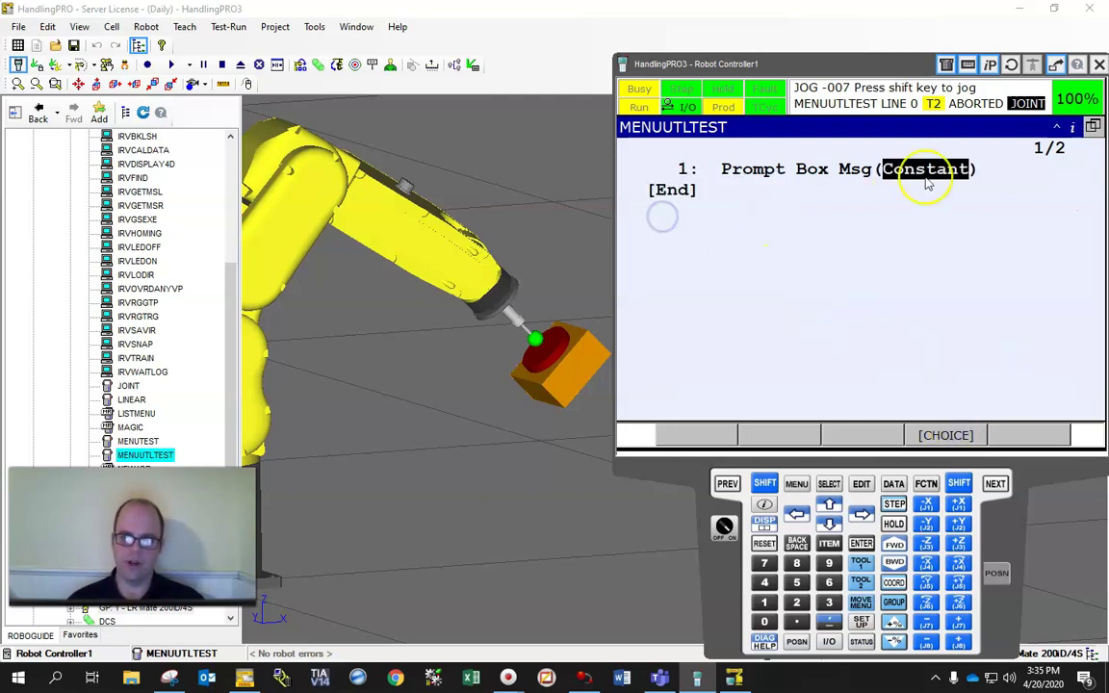
text(2)
key(Return)
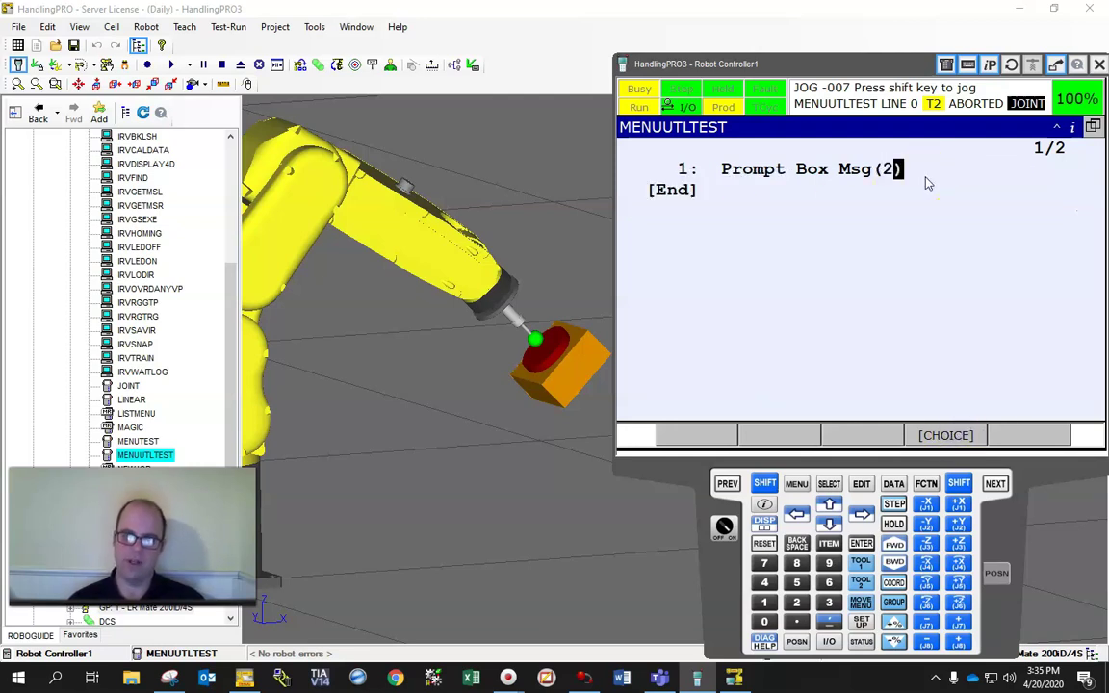
Step: Run MENUUTLTEST from line 1, acknowledge the message box with OK, and return to the program editor
click(681, 169)
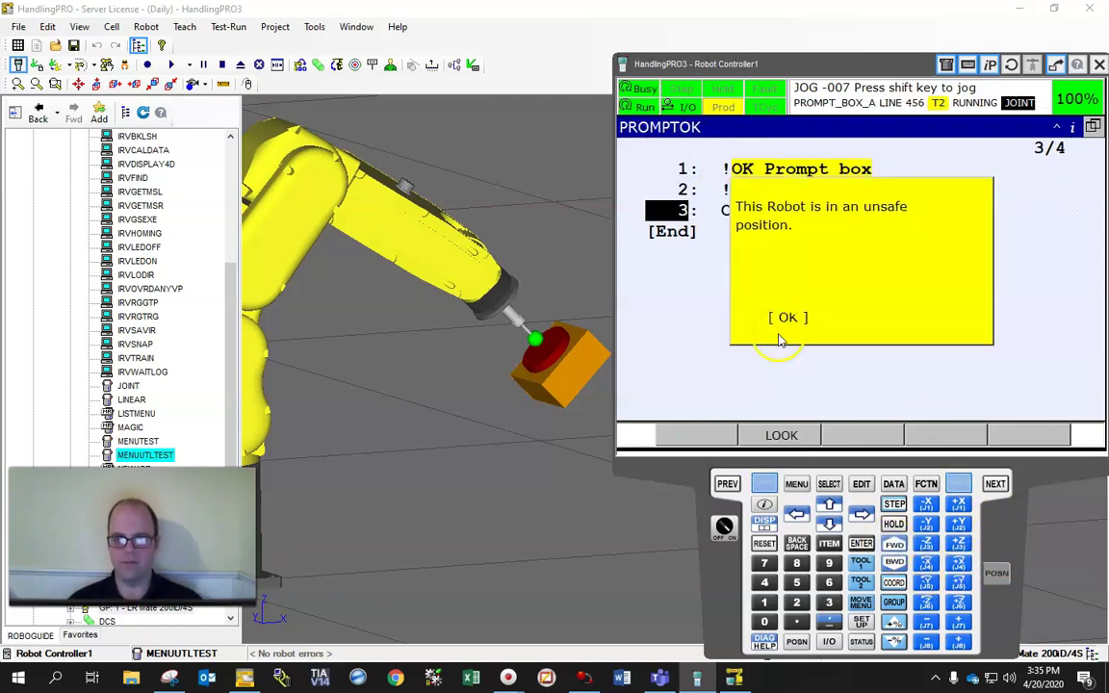
click(787, 321)
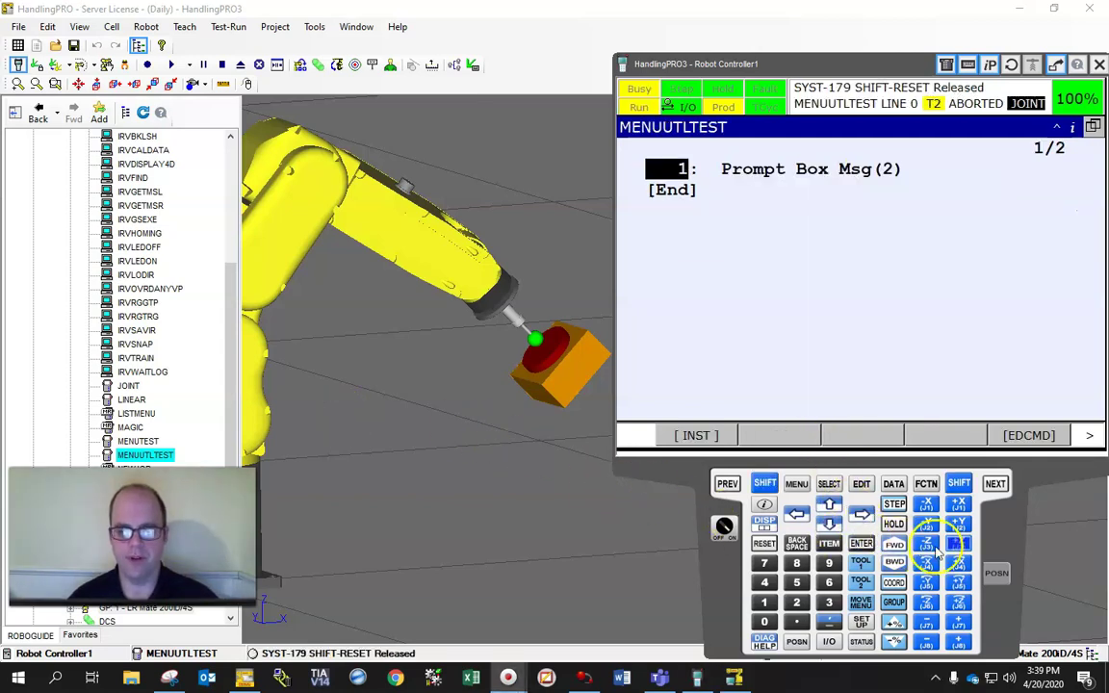
shift+click(893, 543)
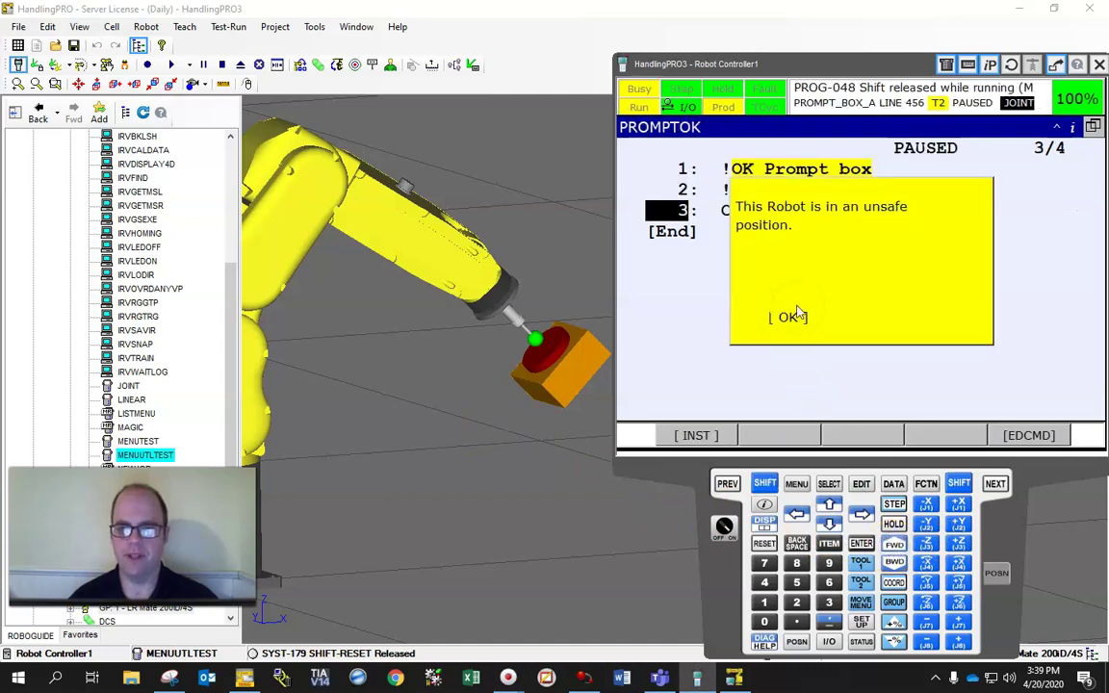
shift+click(767, 543)
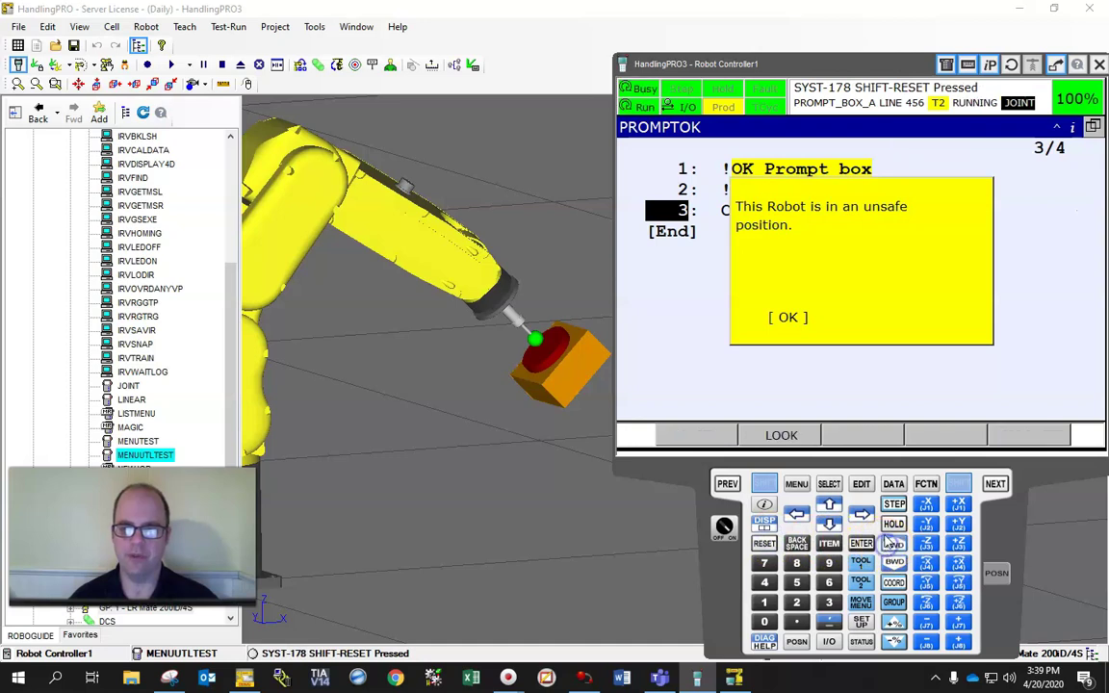
click(860, 479)
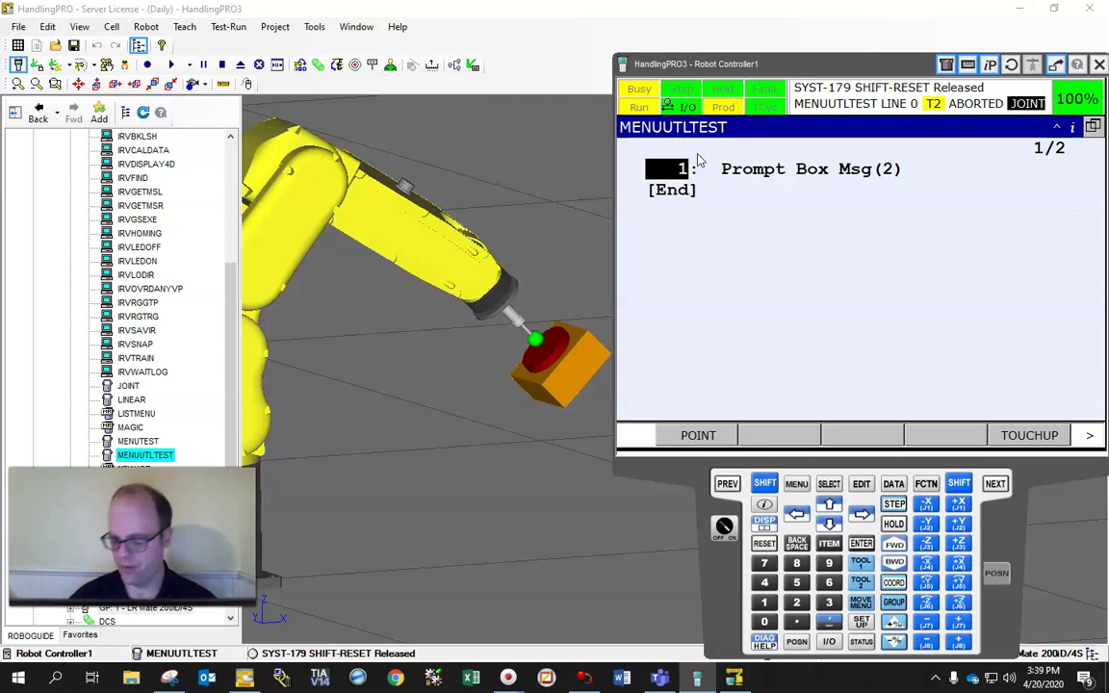
Step: Replace the Prompt Box Msg macro on line 1 with the Prompt Box YN macro
click(686, 190)
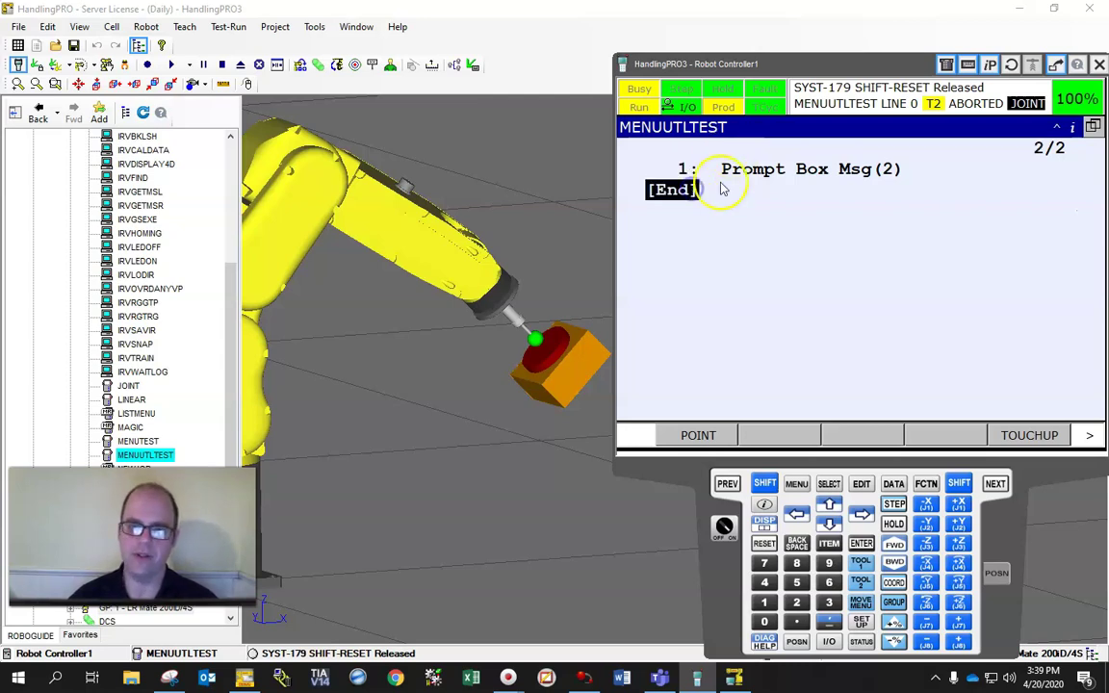
click(751, 171)
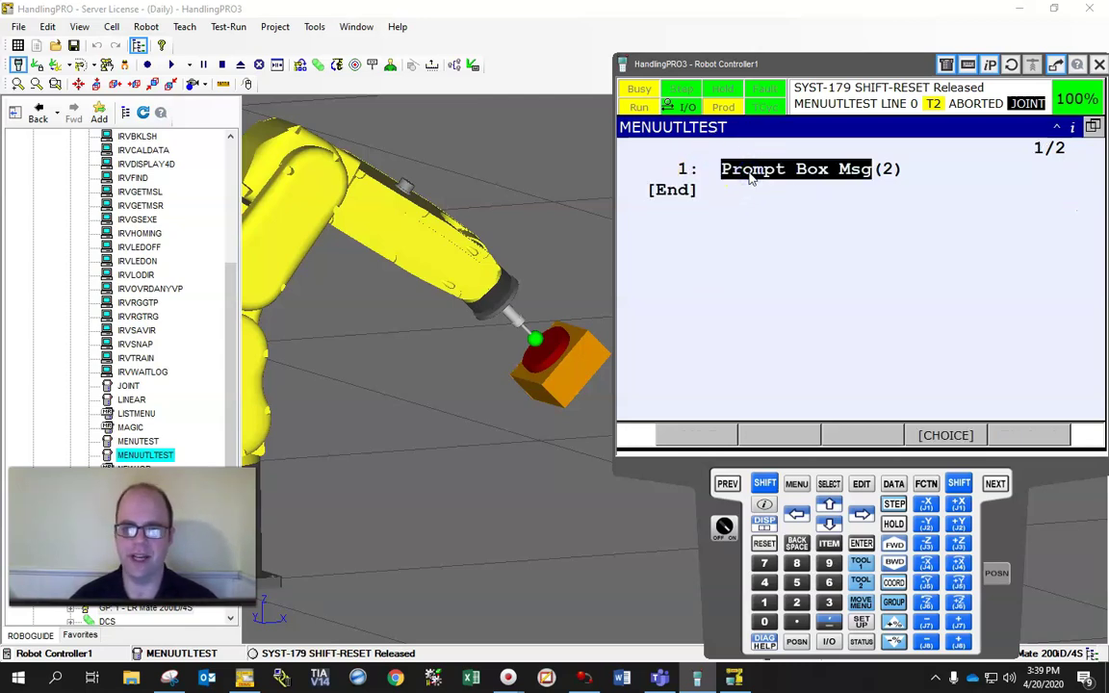
click(674, 168)
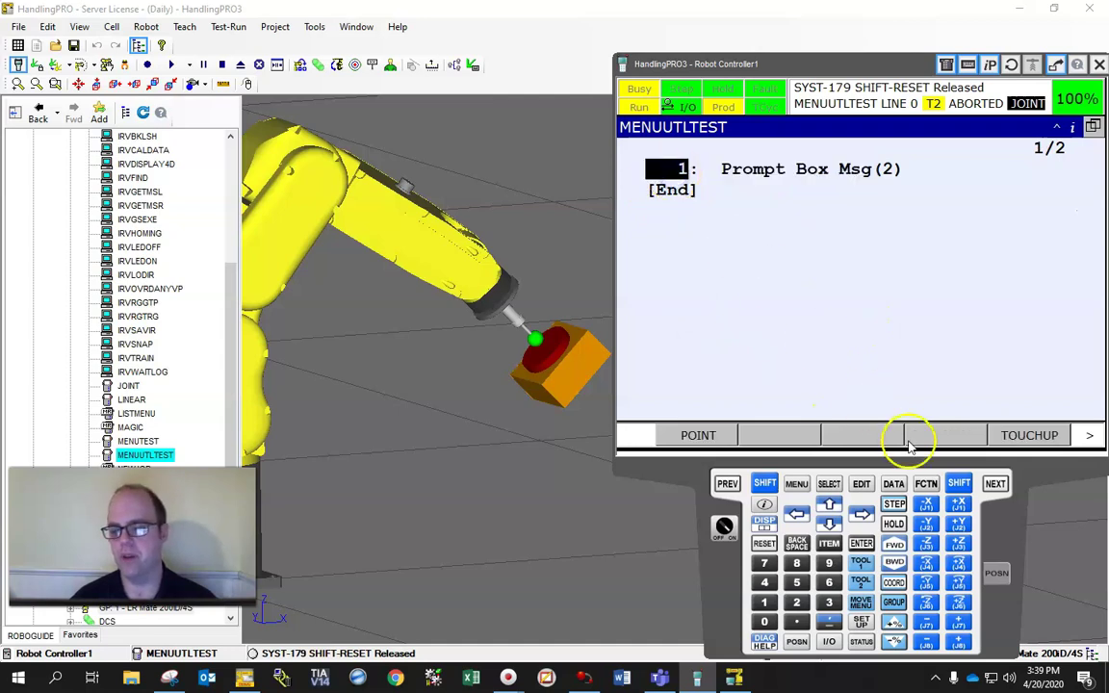
click(1085, 425)
click(701, 435)
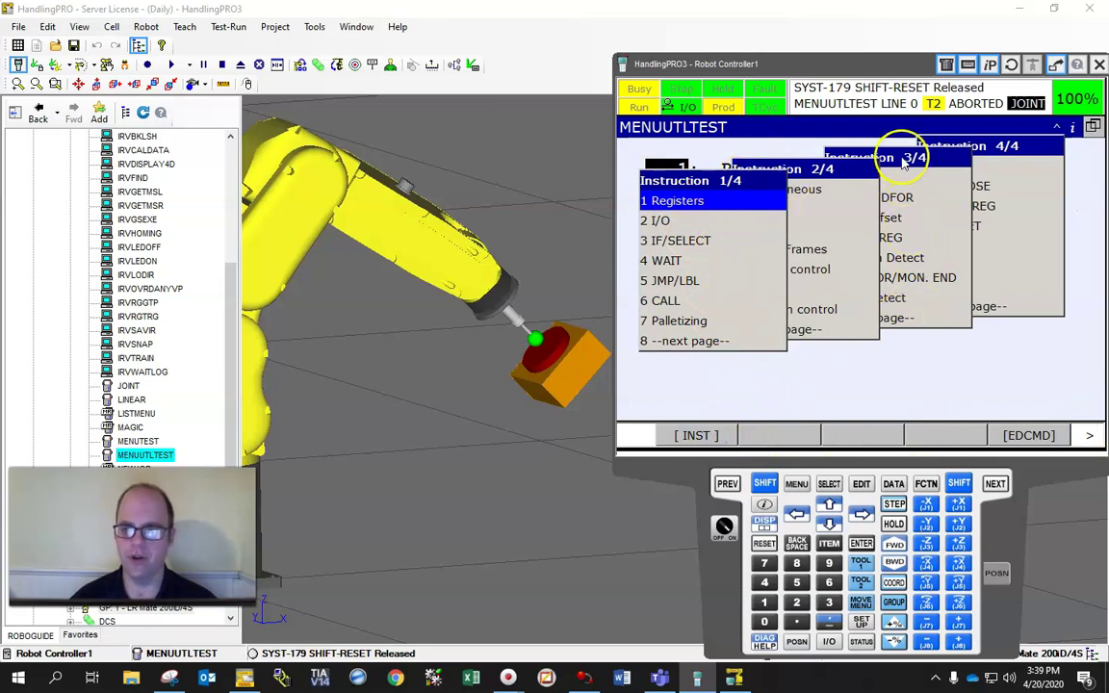
click(820, 328)
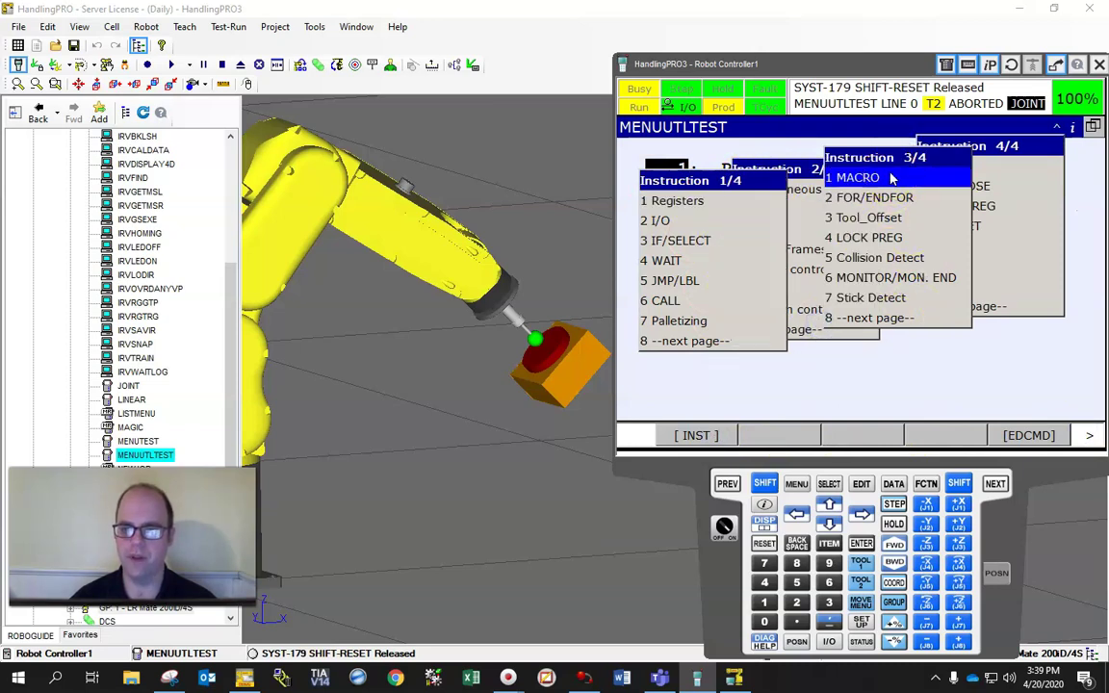
click(840, 177)
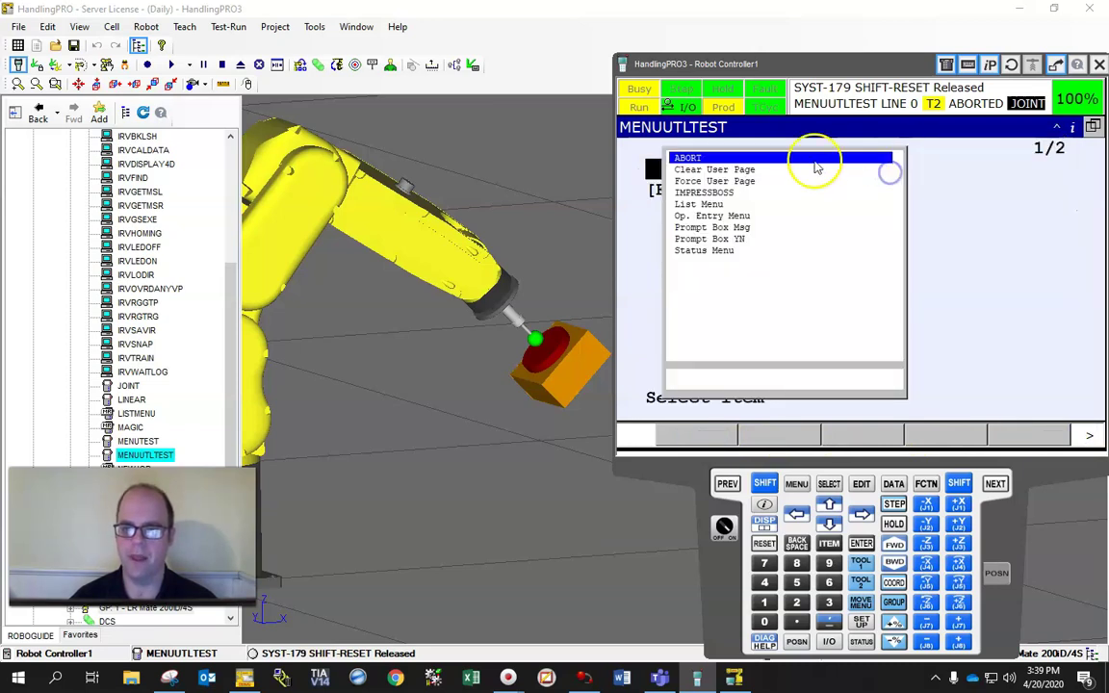
click(734, 240)
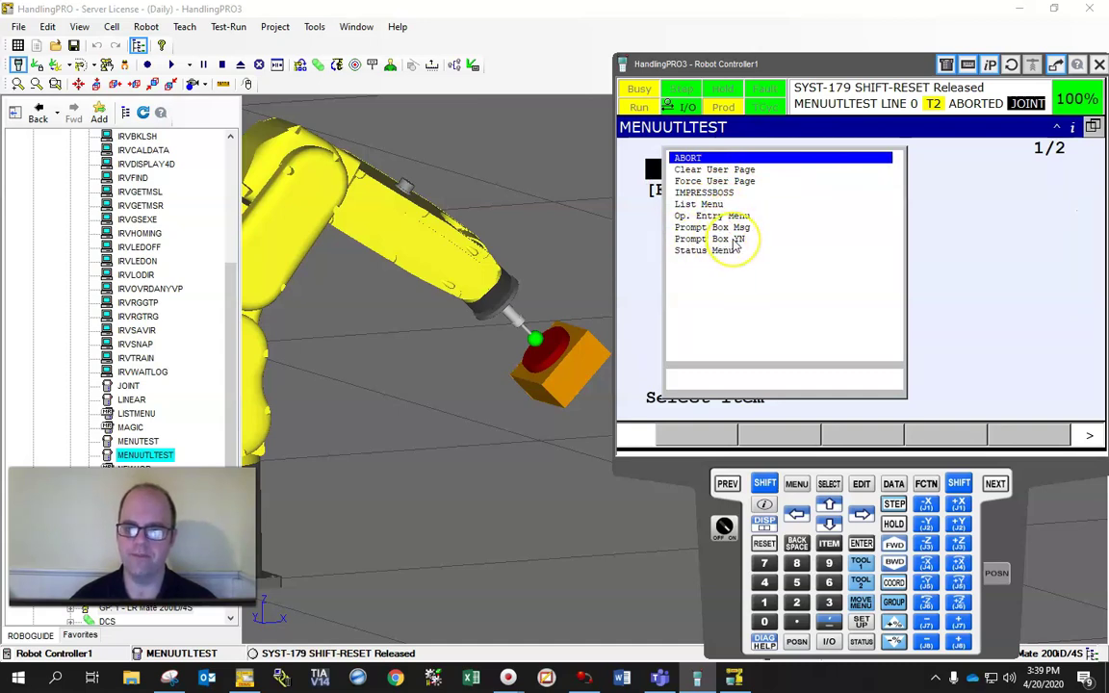
Step: Set the first argument of the Prompt Box YN call to 3
click(876, 170)
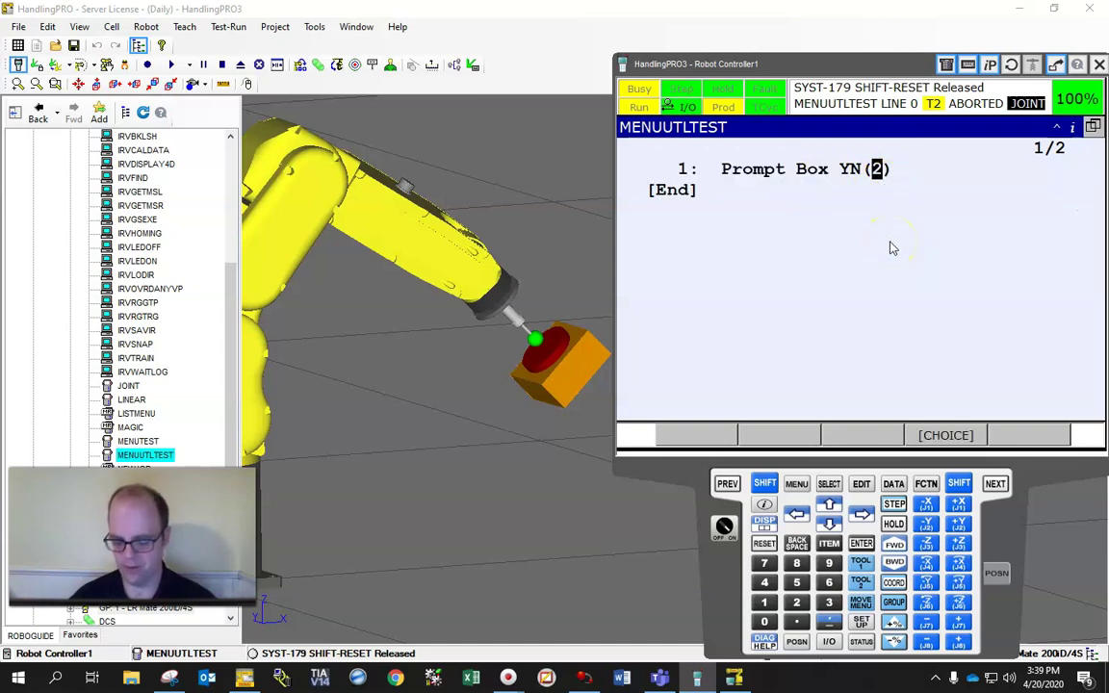
text(3)
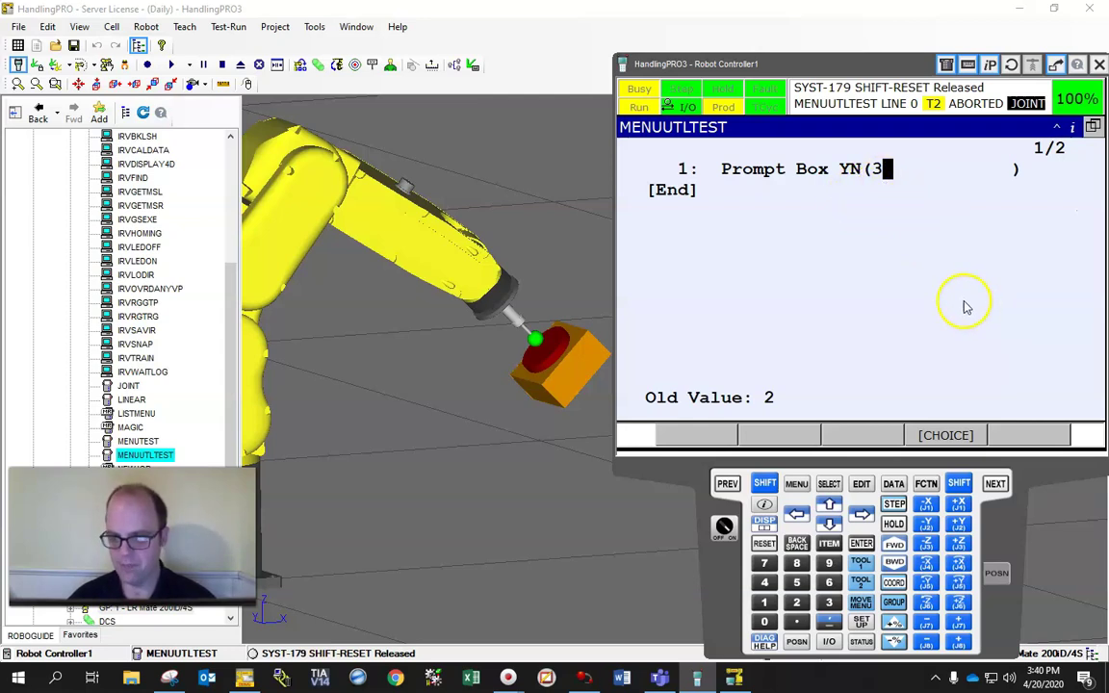
key(Return)
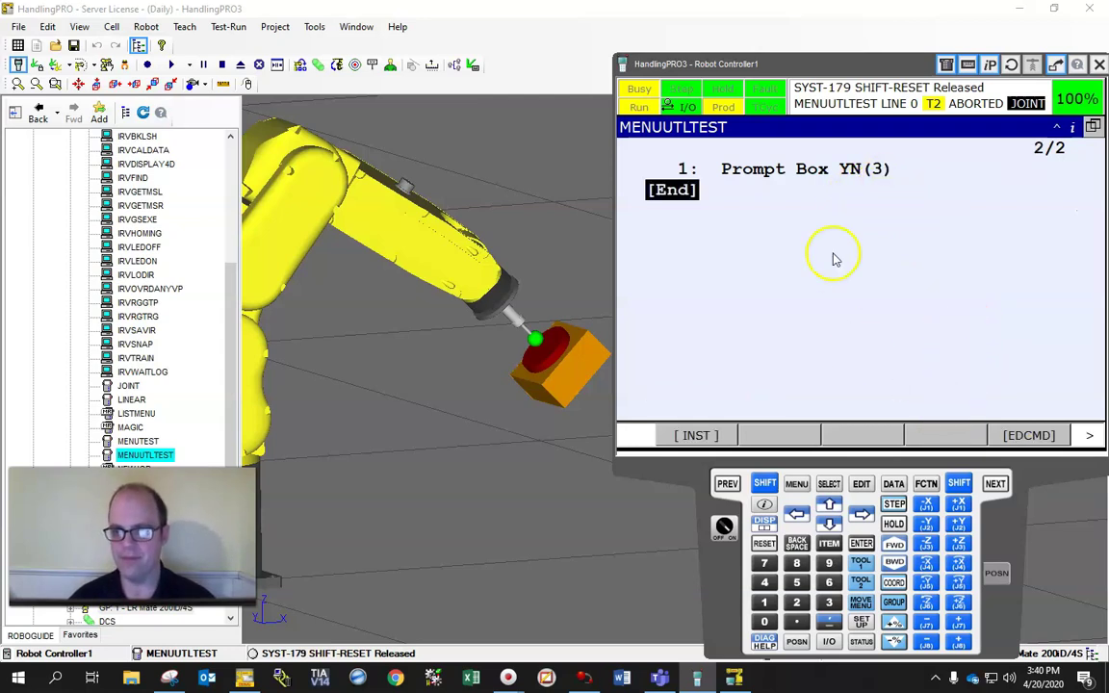
Step: Add a constant as the second argument of the Prompt Box YN call on line 1
click(809, 169)
click(972, 435)
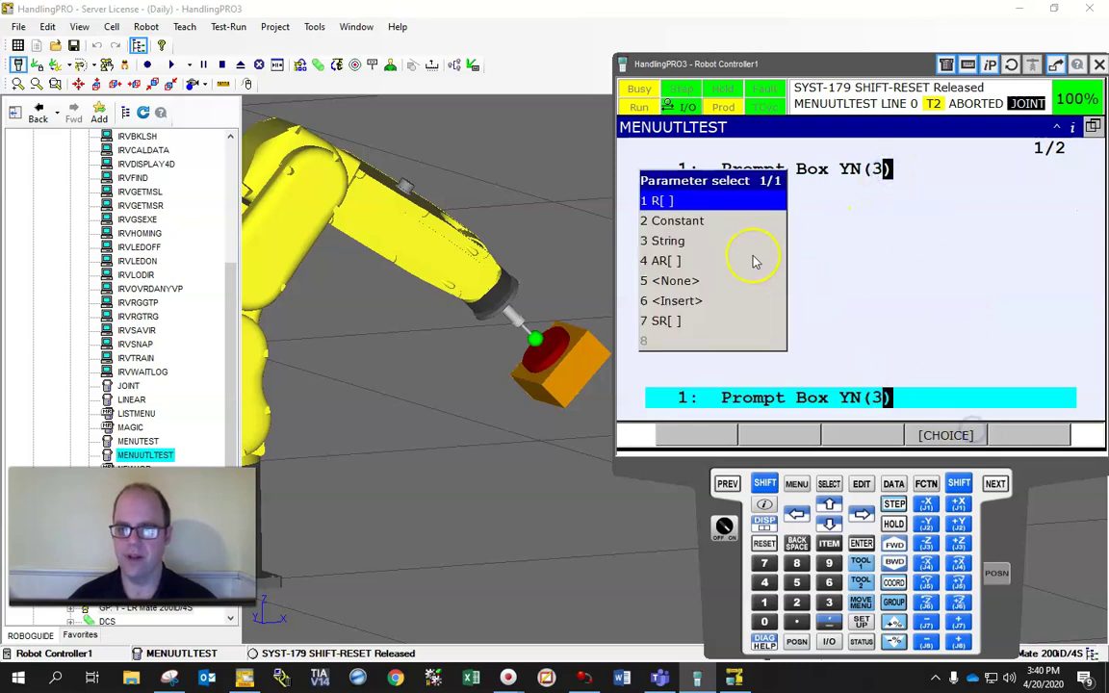
click(678, 221)
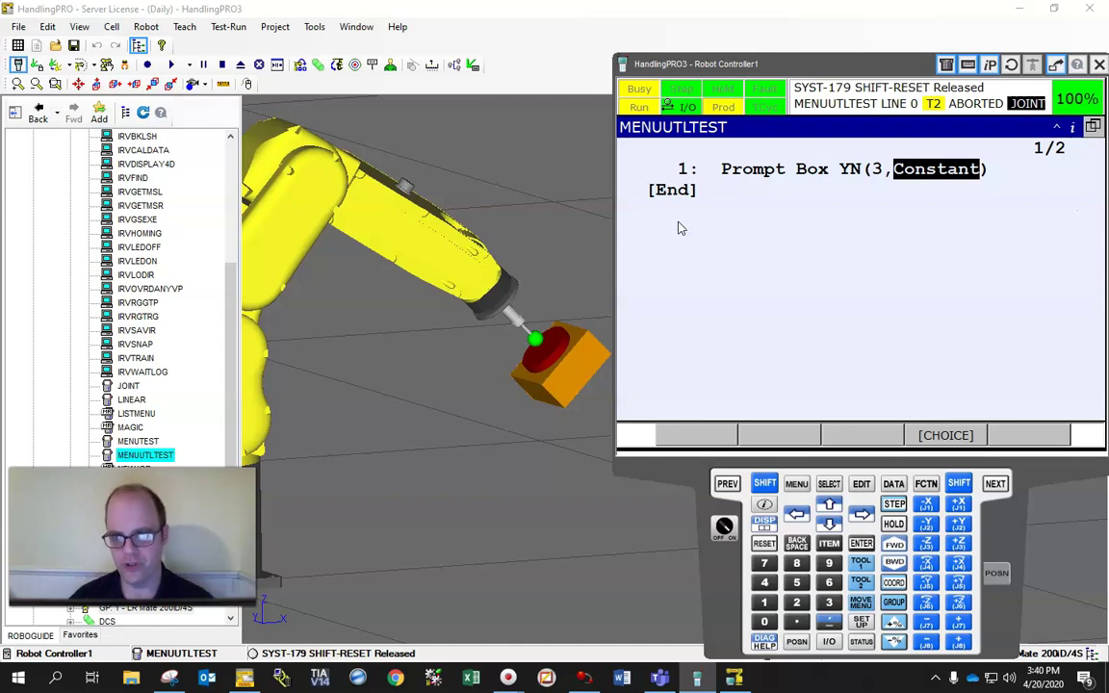
Step: Browse the numeric data registers for an unused one and place the cursor on R[23]
click(893, 484)
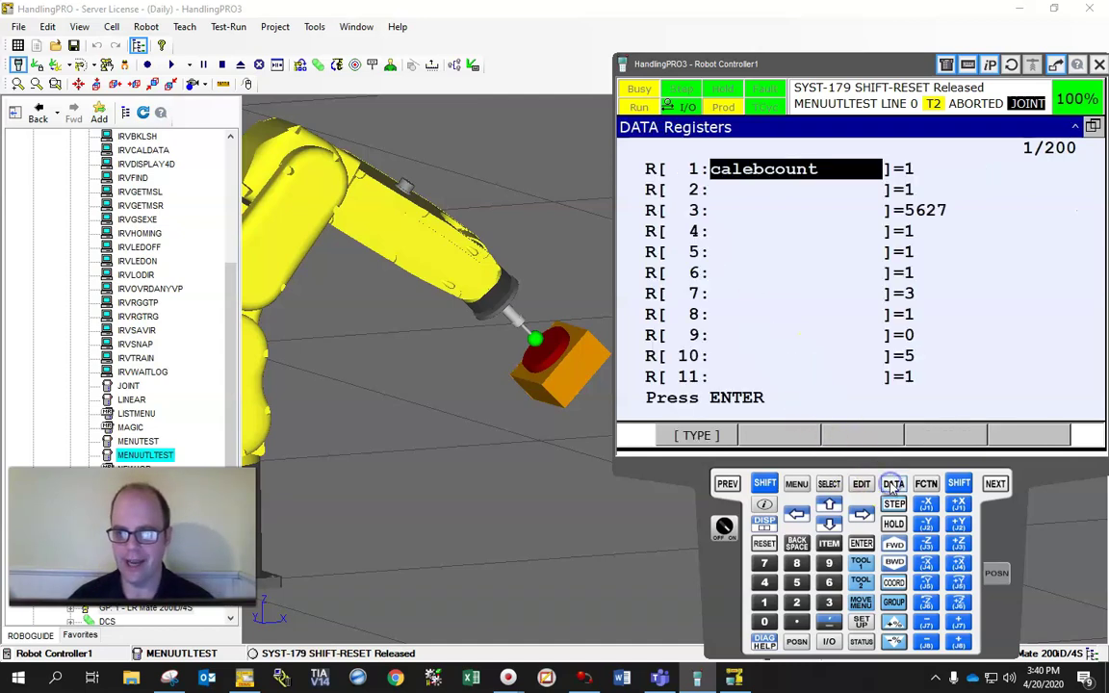
click(831, 525)
click(832, 525)
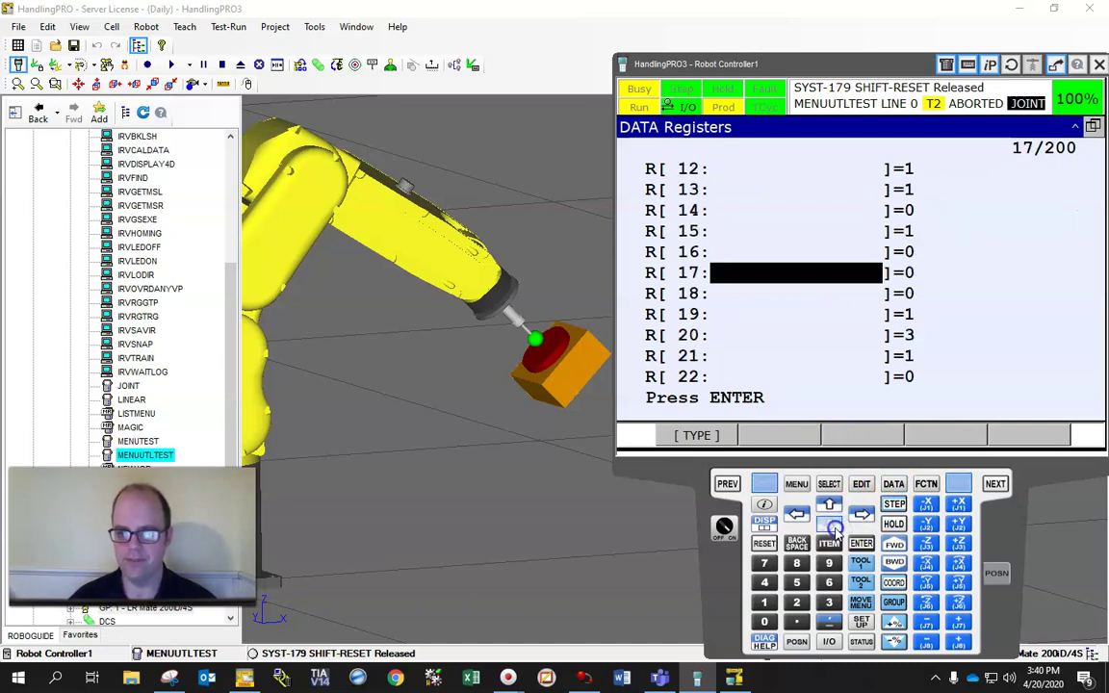
click(831, 525)
click(831, 525)
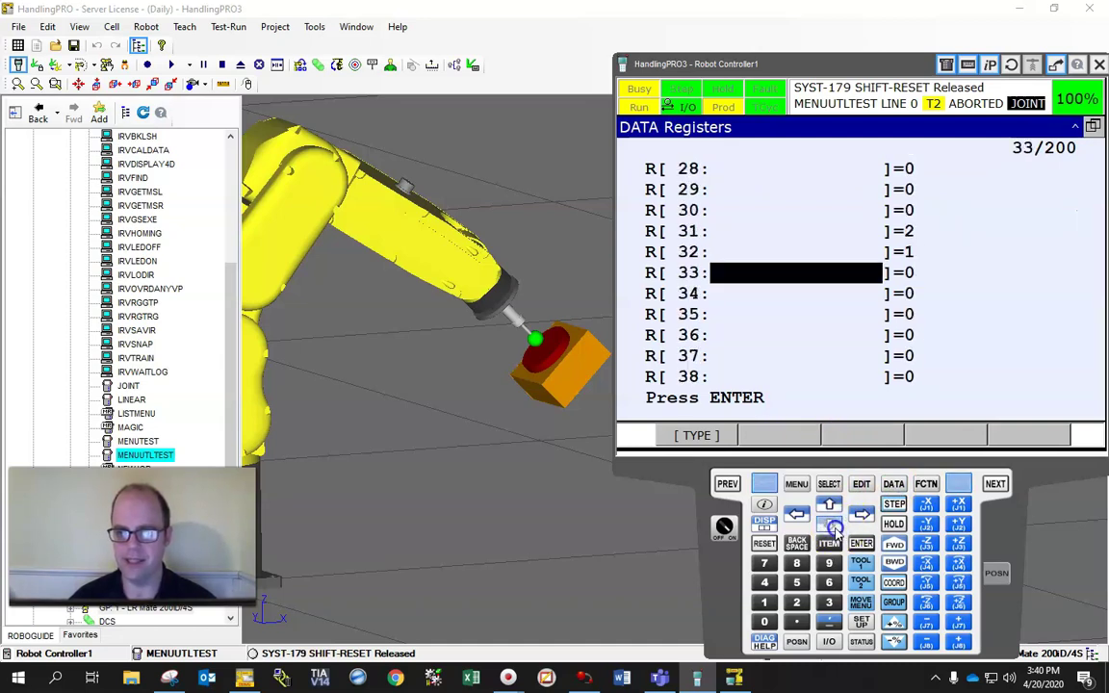
key(shift)
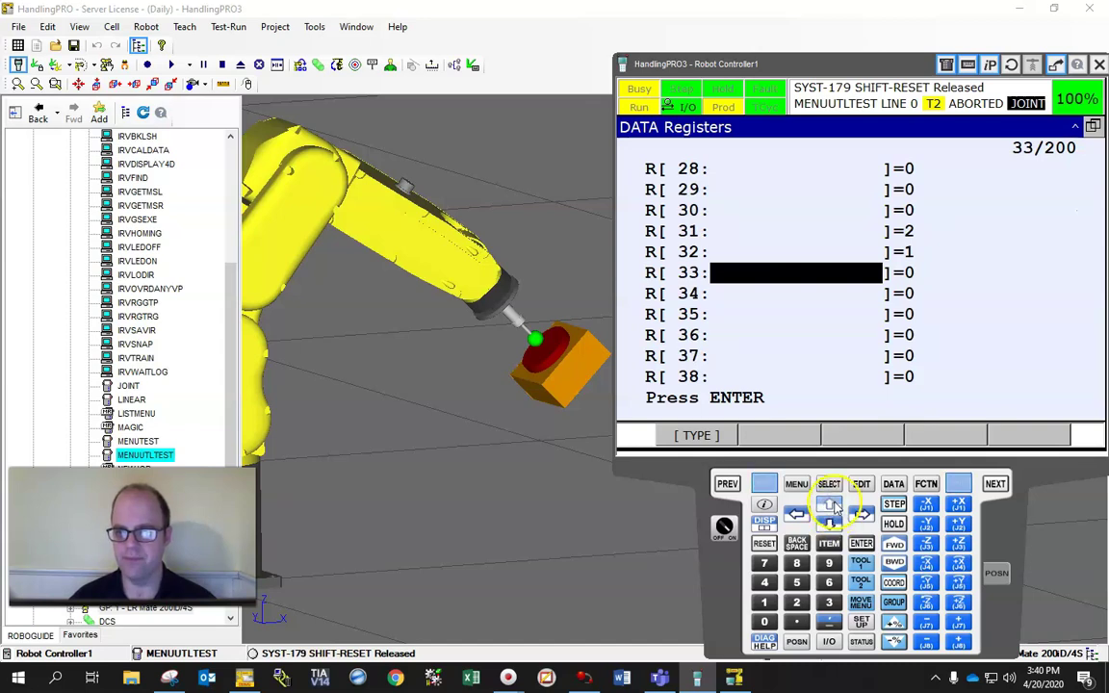
key(shift+Up)
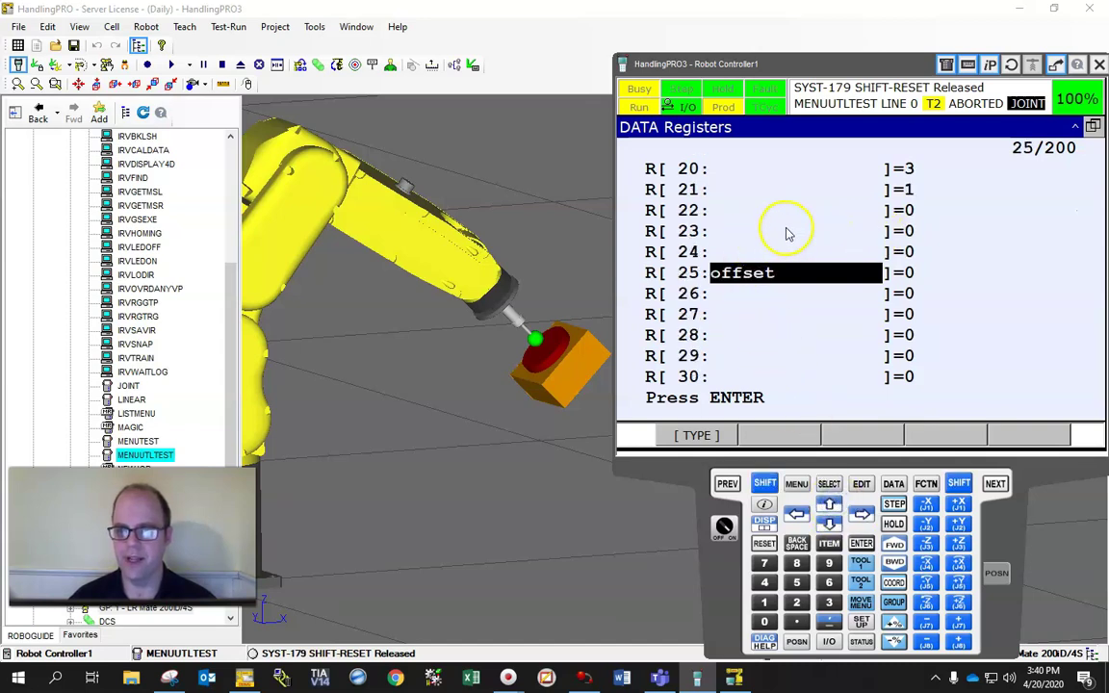
click(765, 229)
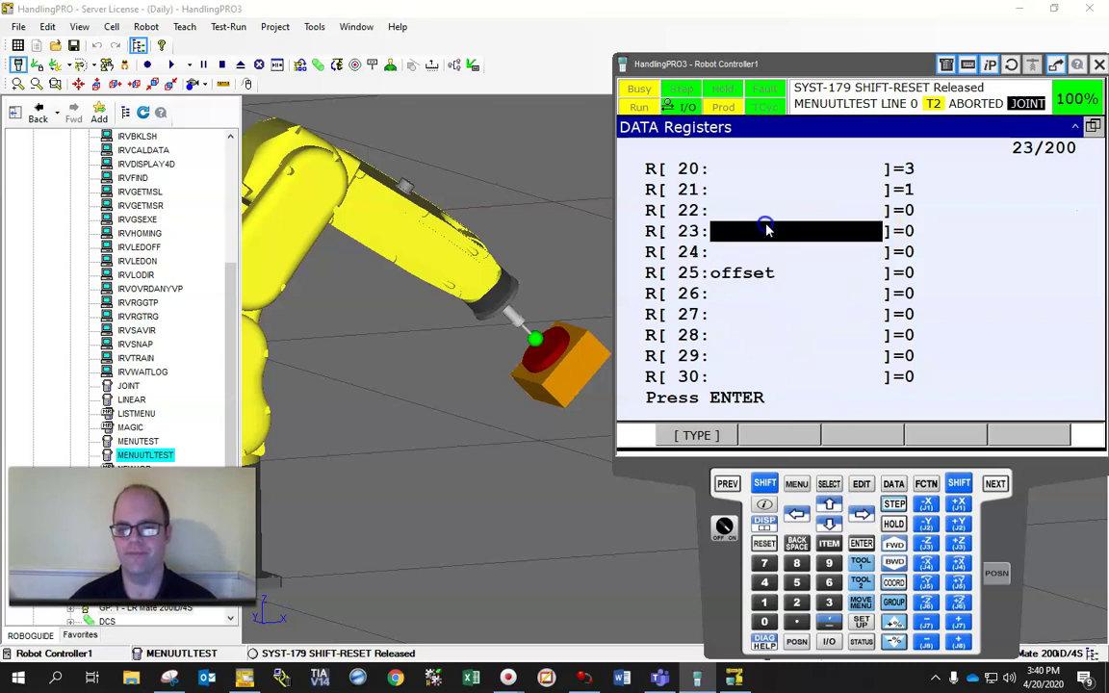
Step: Return to the MENUUTLTEST editor and set the second argument of the Prompt Box YN call to 23
click(862, 484)
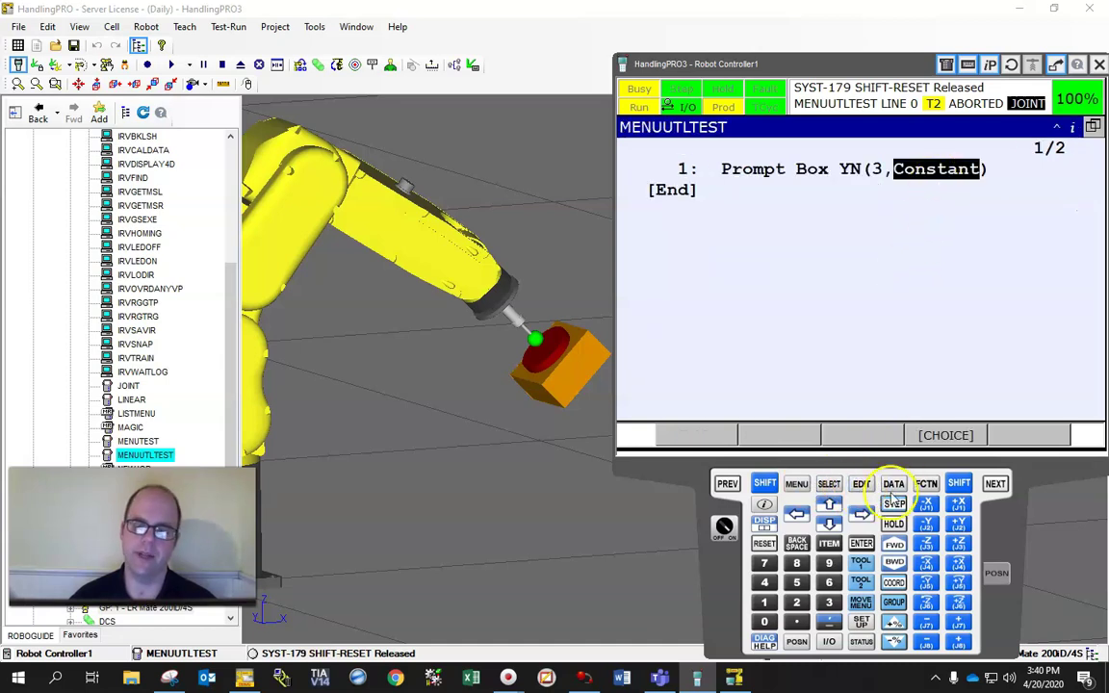
click(797, 602)
click(829, 602)
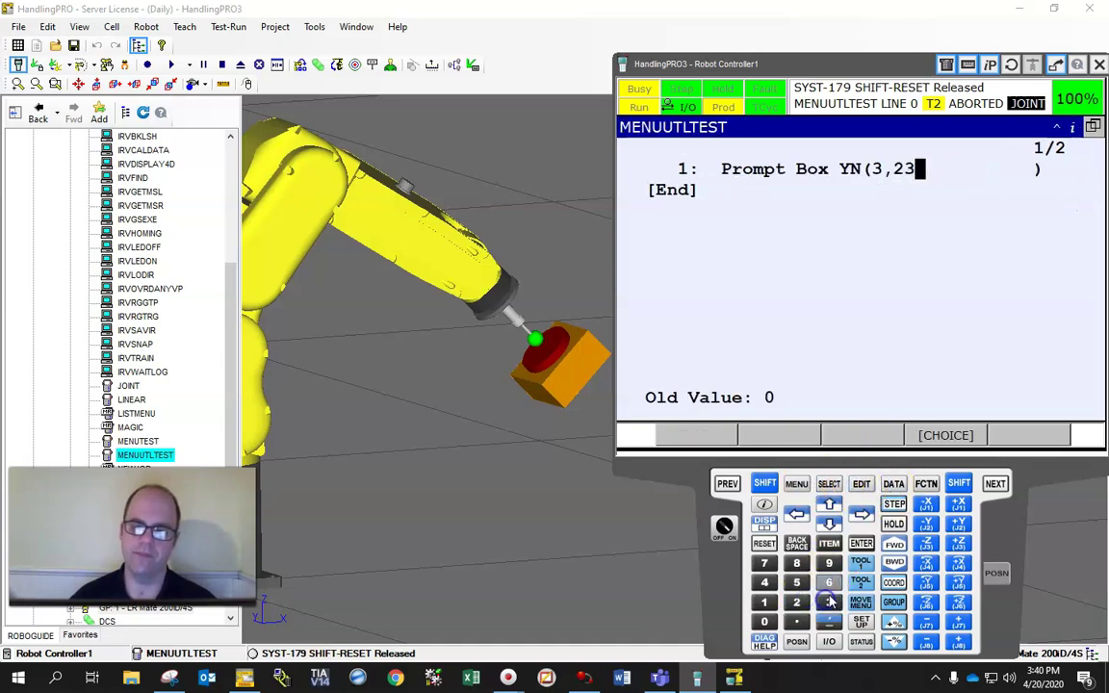
click(862, 544)
Step: Run MENUUTLTEST from line 1, answer the prompt with YES, check register R[23], and return to the program editor
click(691, 190)
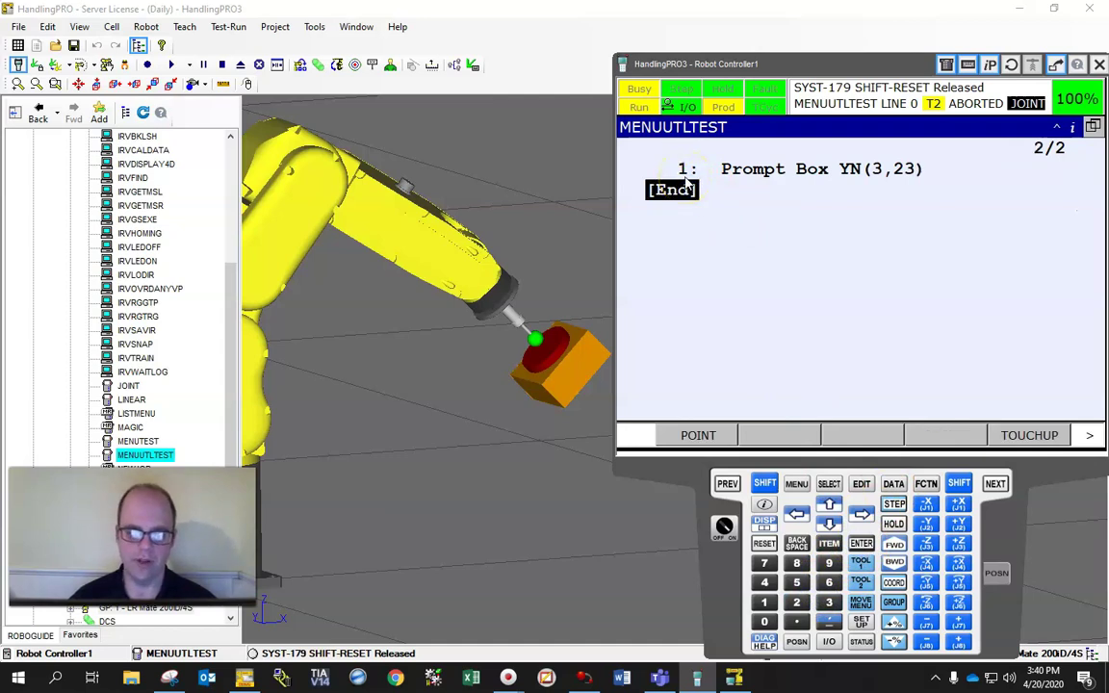
click(680, 174)
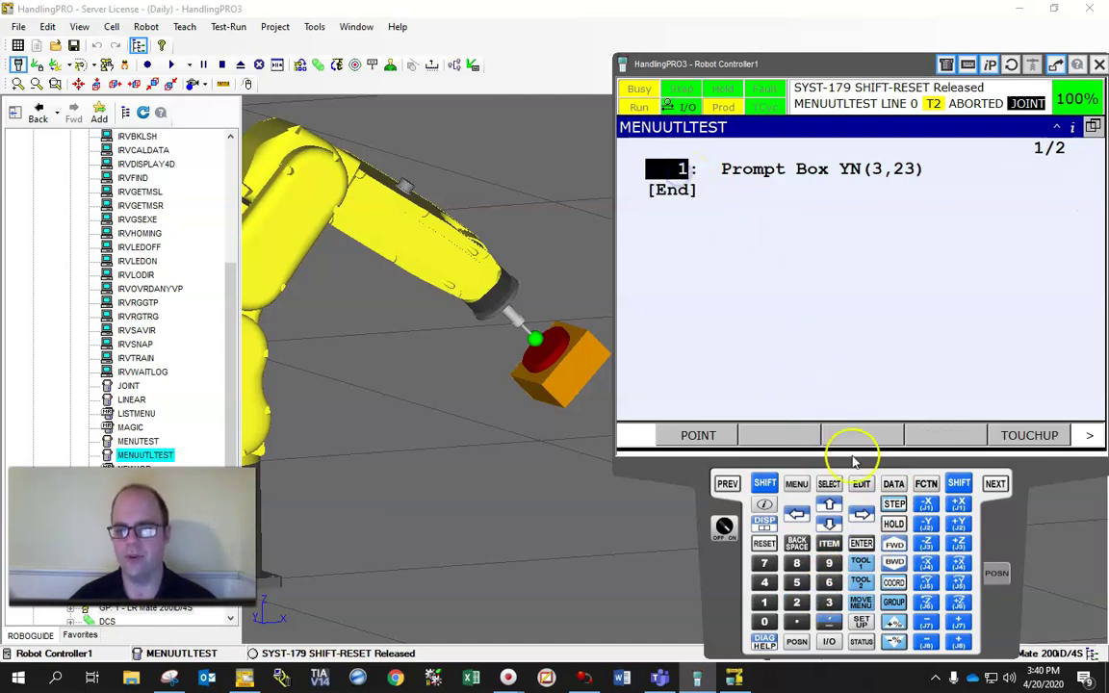
key(shift+F)
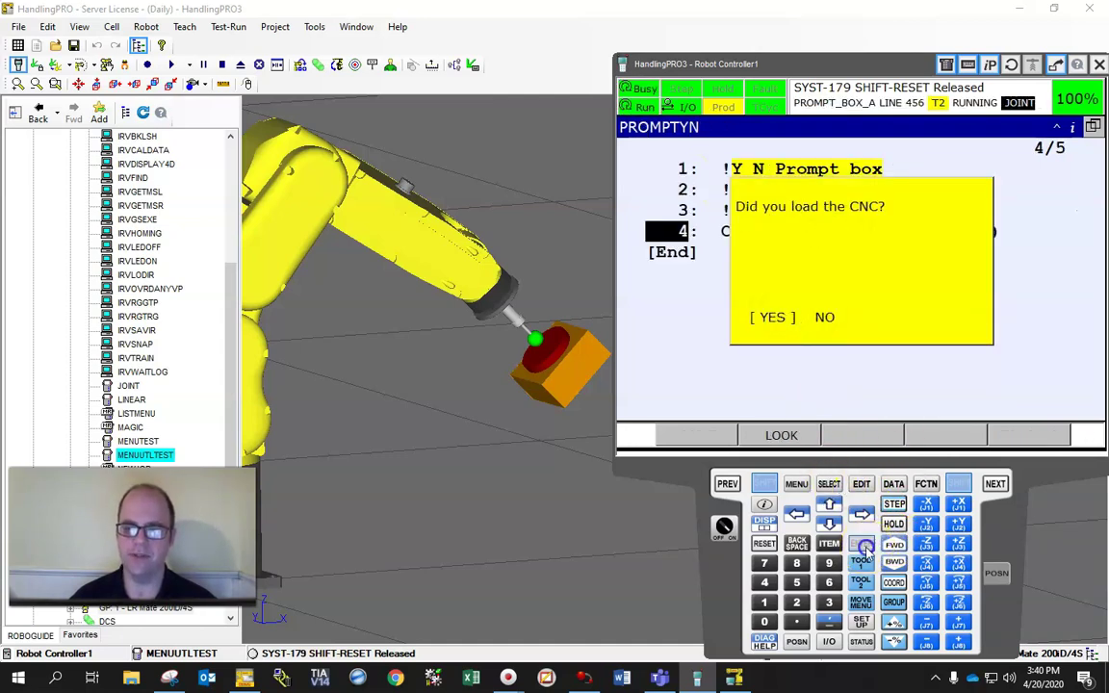
click(894, 487)
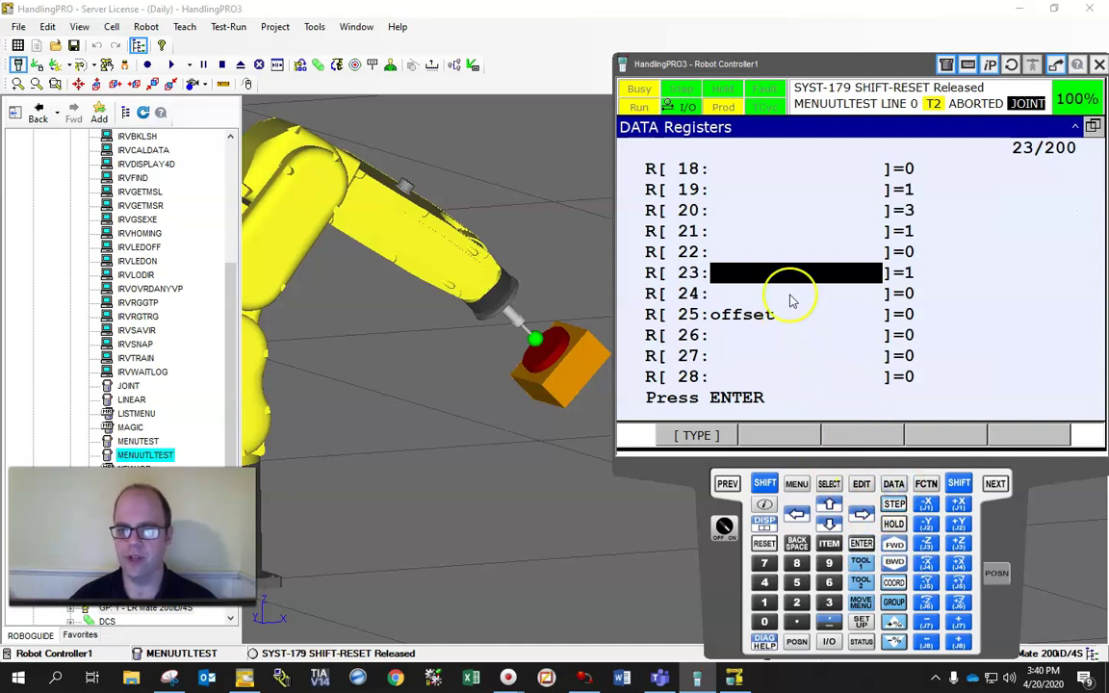
click(776, 439)
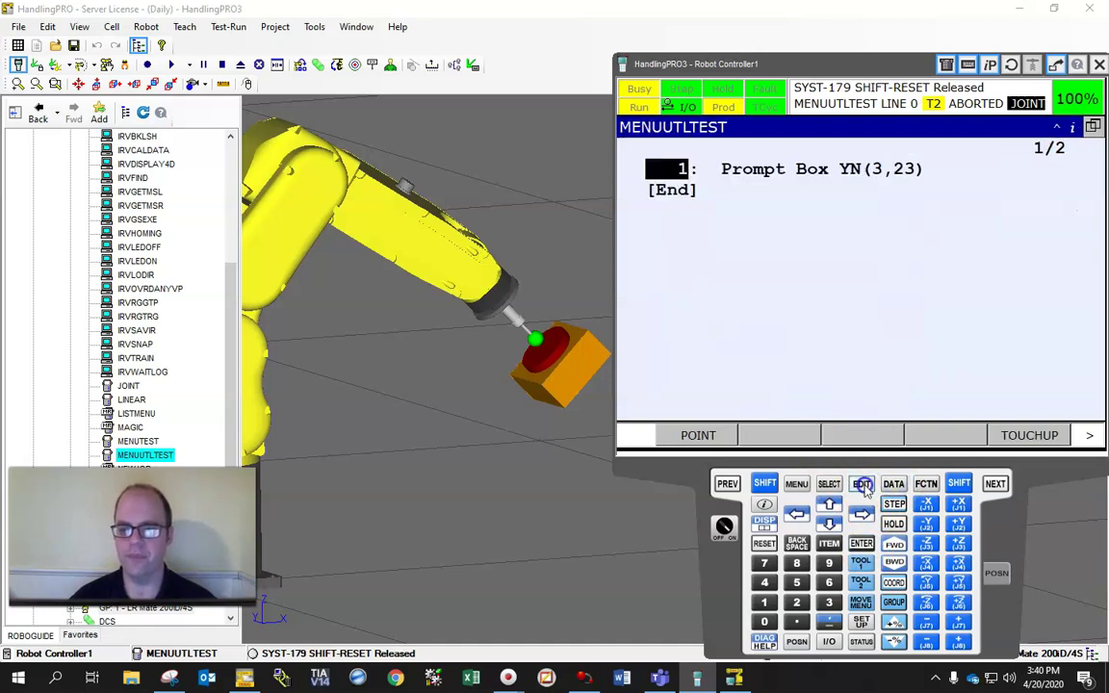
Step: Run MENUUTLTEST again, answer the prompt with NO, check register R[23], and return to the program editor
shift+click(895, 543)
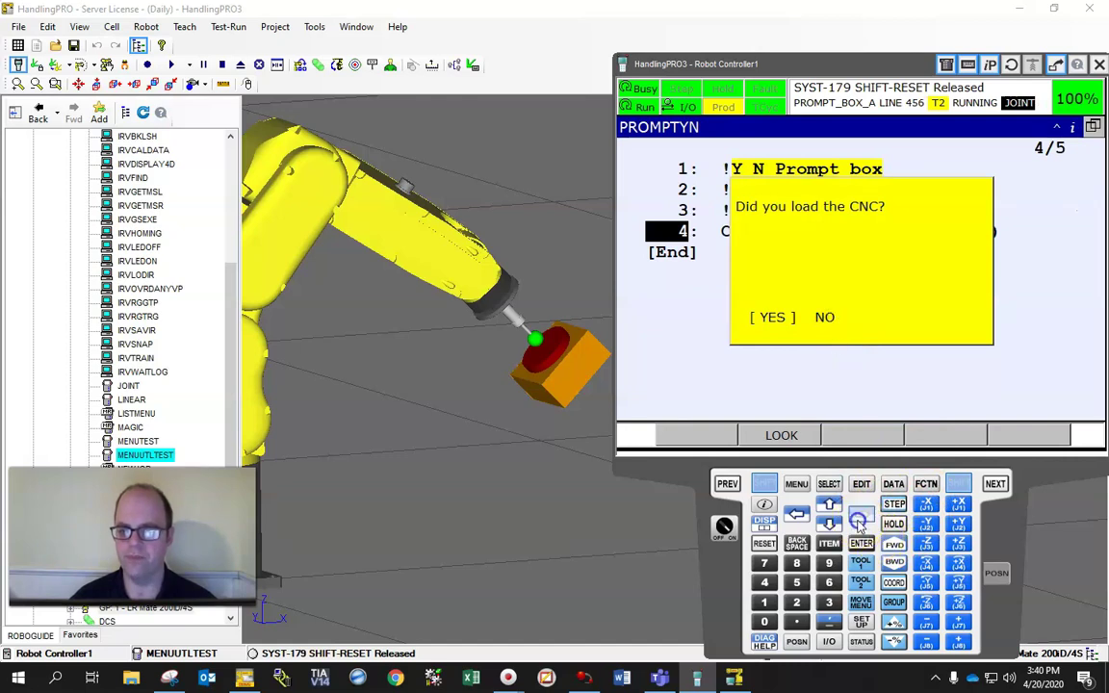
click(796, 514)
click(864, 544)
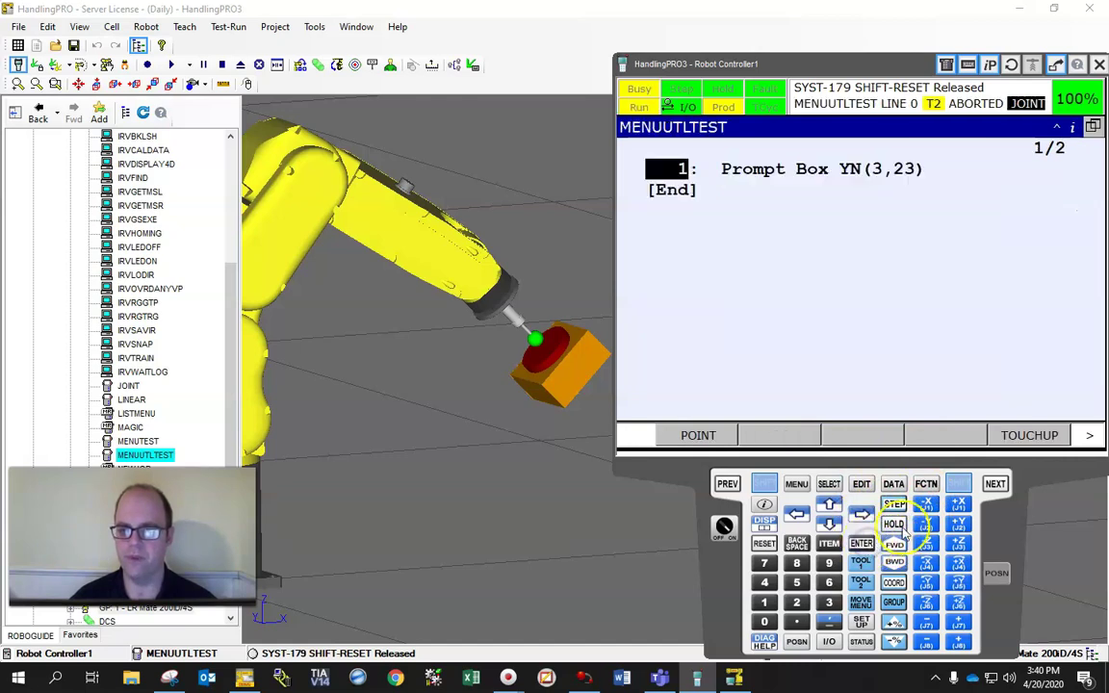
shift+click(895, 483)
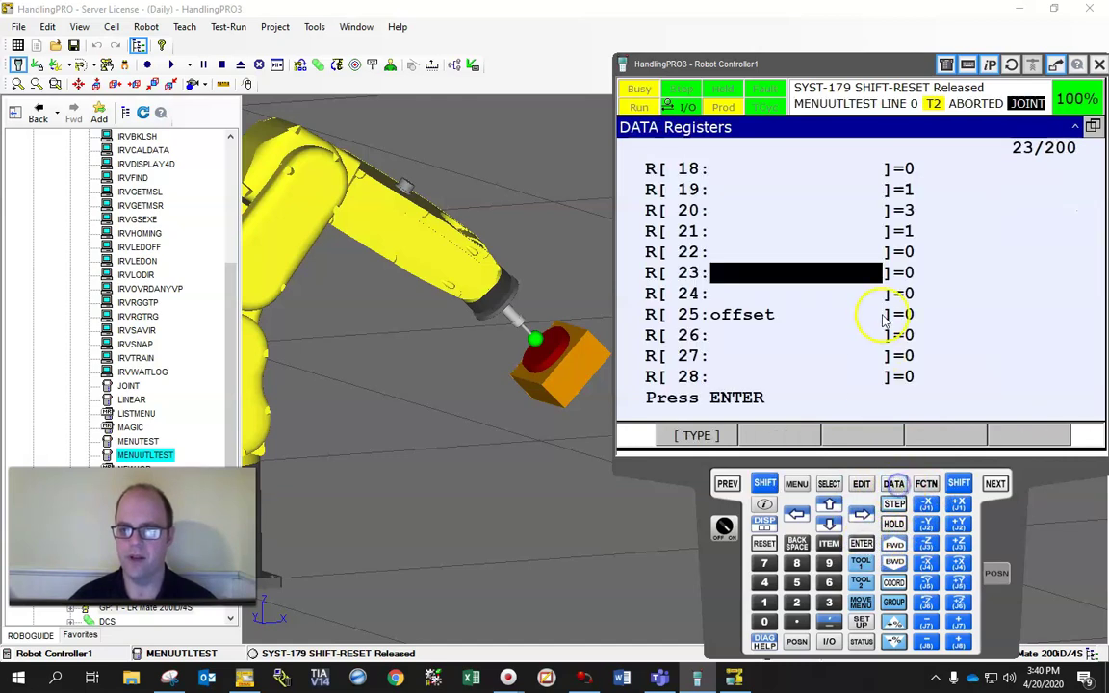
click(860, 484)
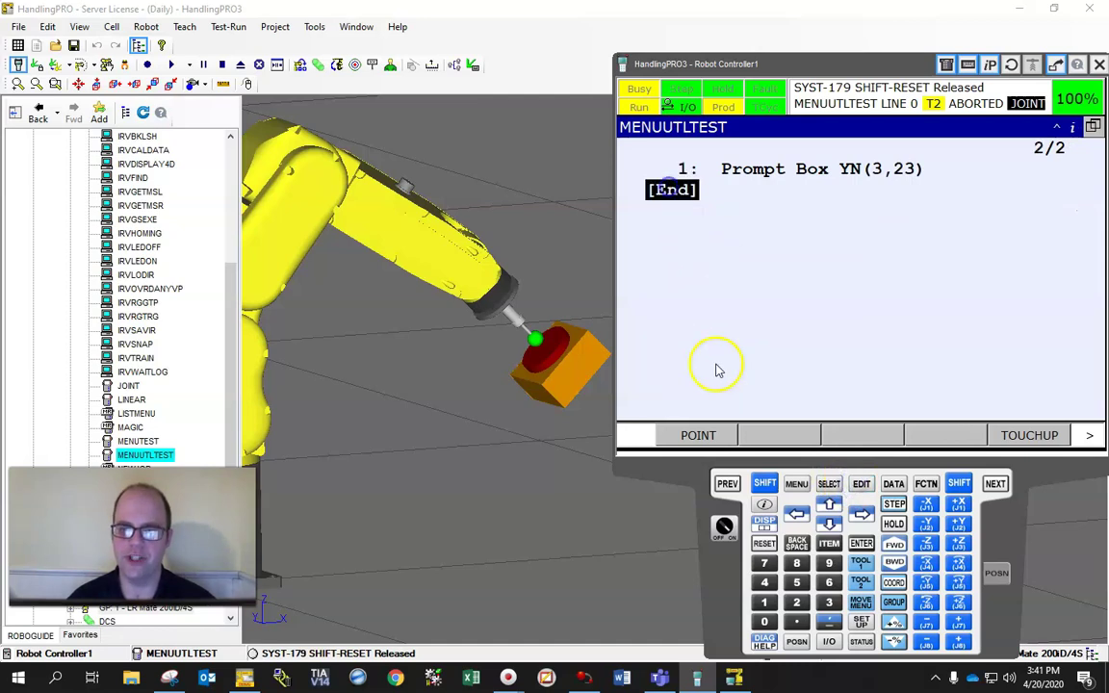
Step: Insert an IF ...=... instruction on line 2 with a numeric register R[ ] as its left operand
click(1086, 436)
click(685, 434)
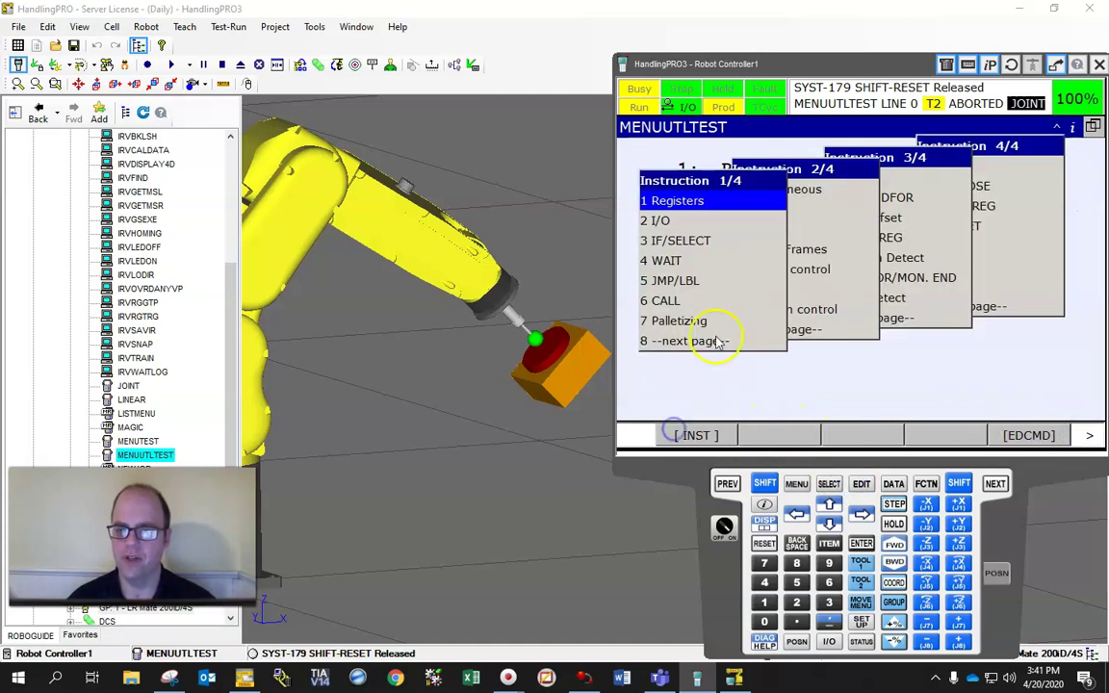
click(676, 243)
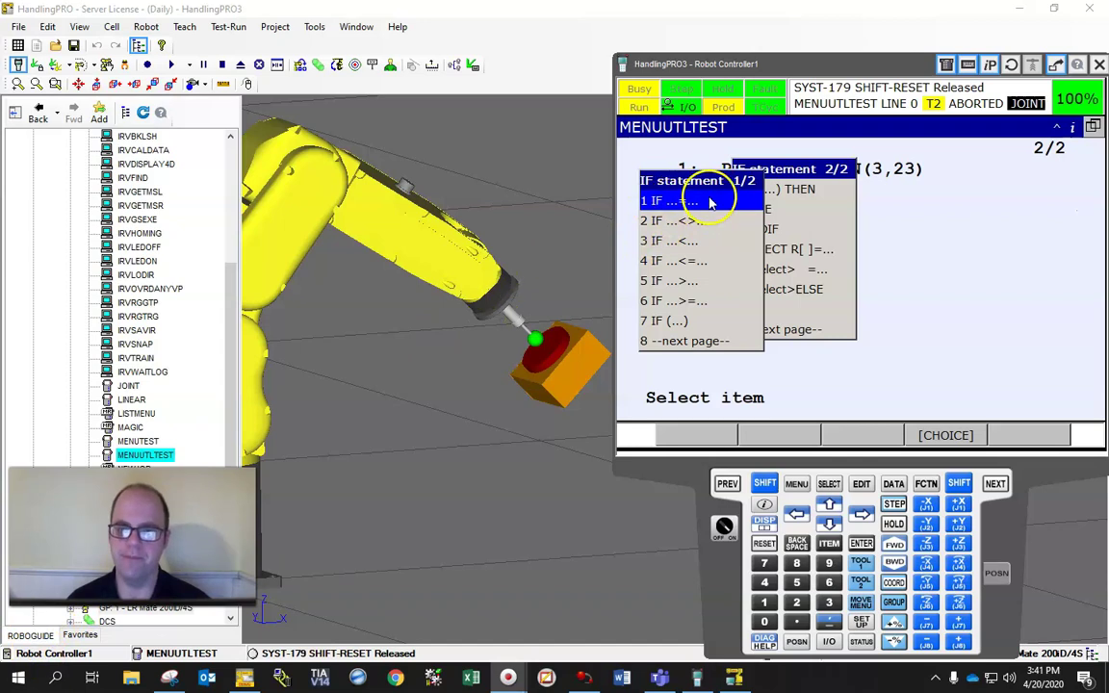
click(680, 201)
click(669, 201)
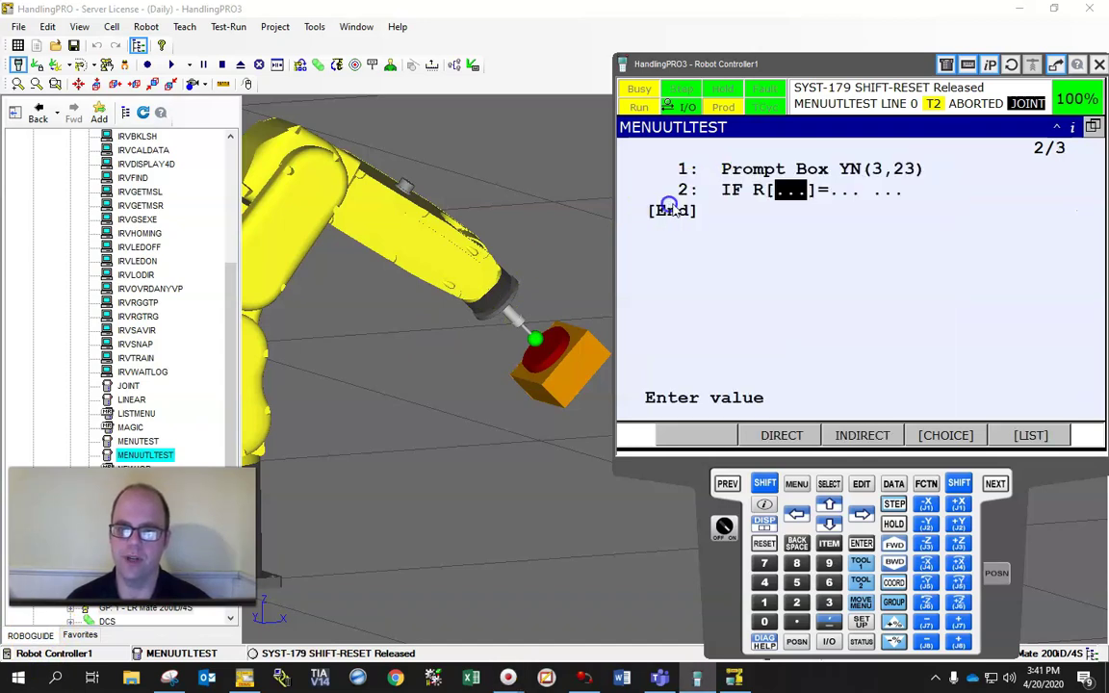
text(23)
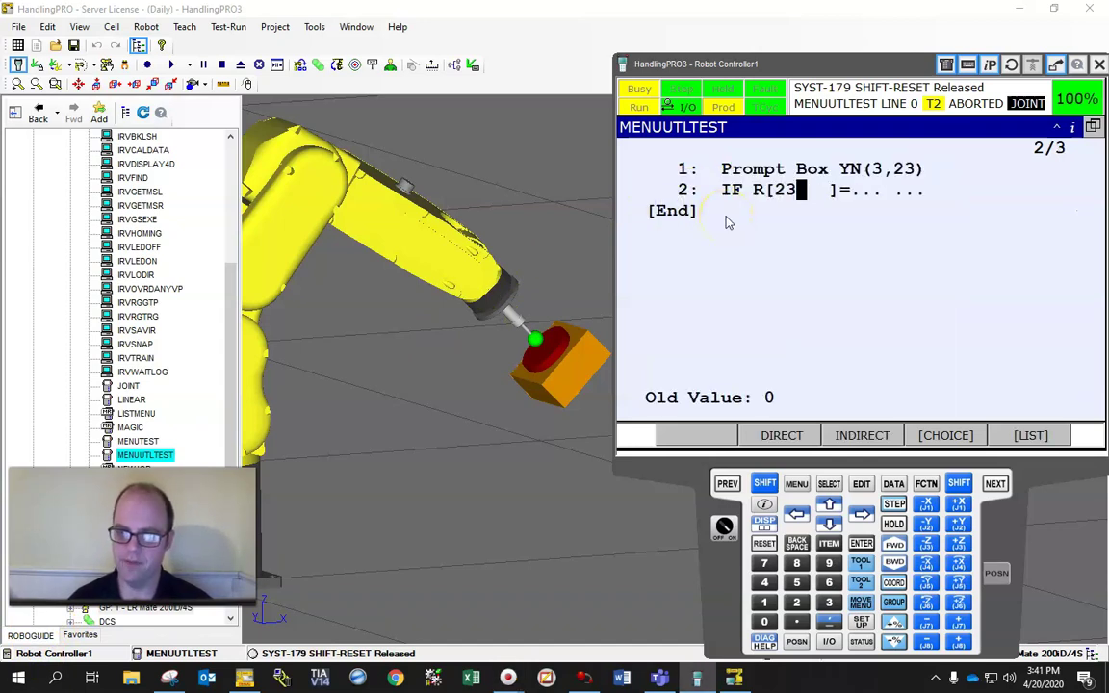
key(BackSpace)
key(BackSpace)
Step: Make the right side of the IF comparison on line 2 a constant and set its register number to 23
click(863, 199)
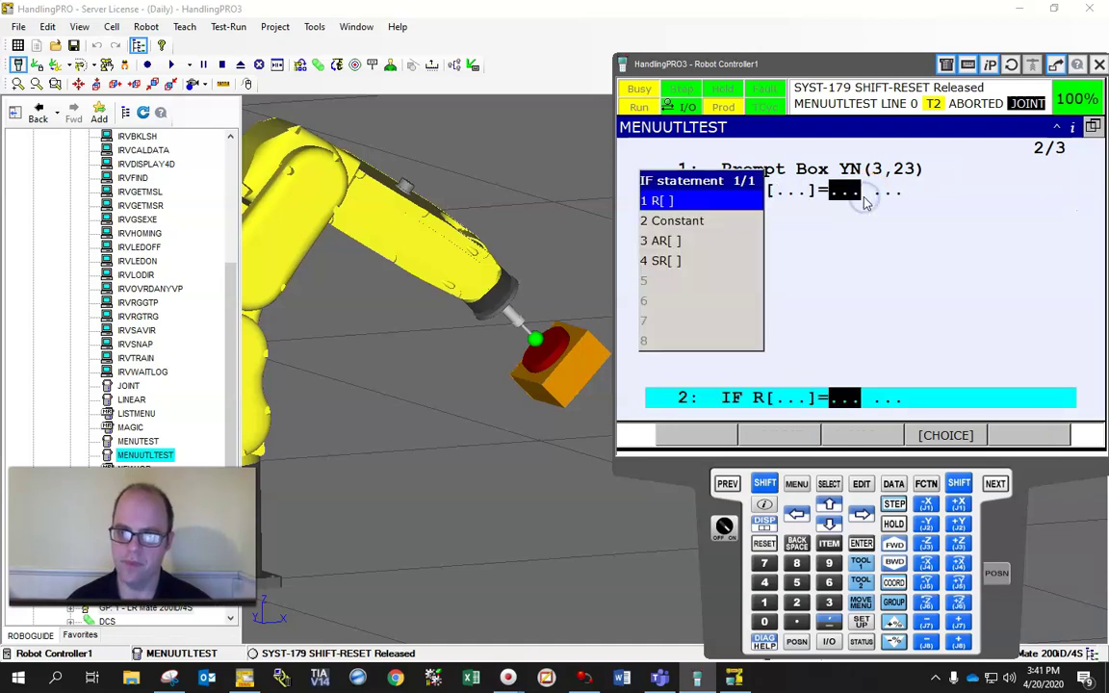
click(703, 220)
click(792, 191)
text(2)
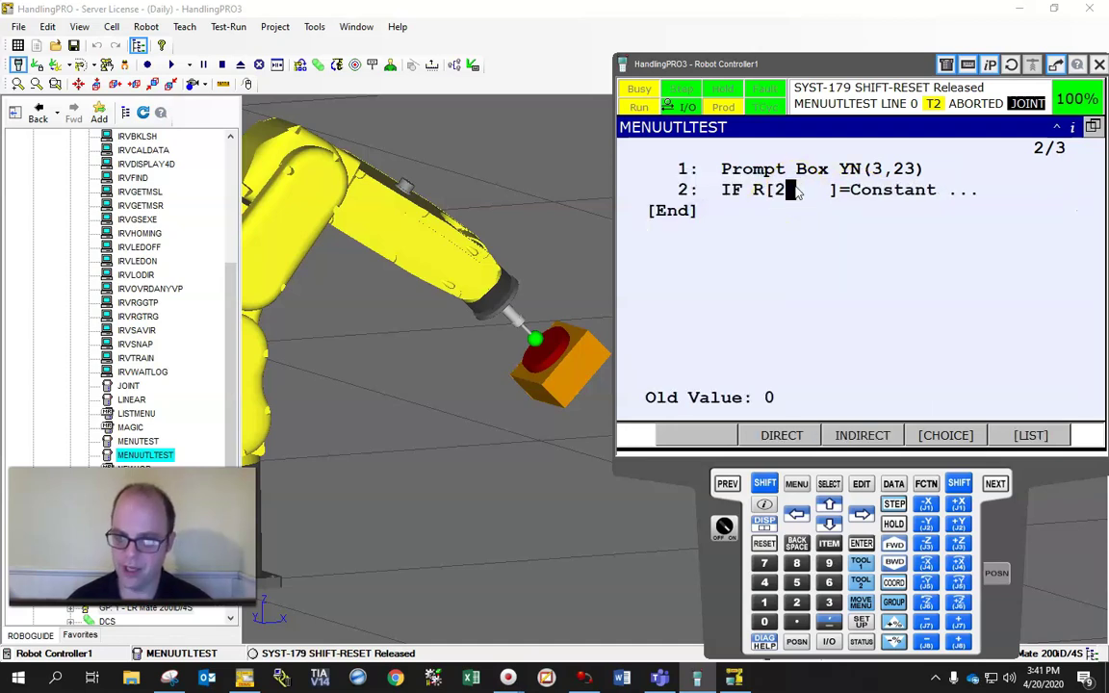
text(3)
key(Return)
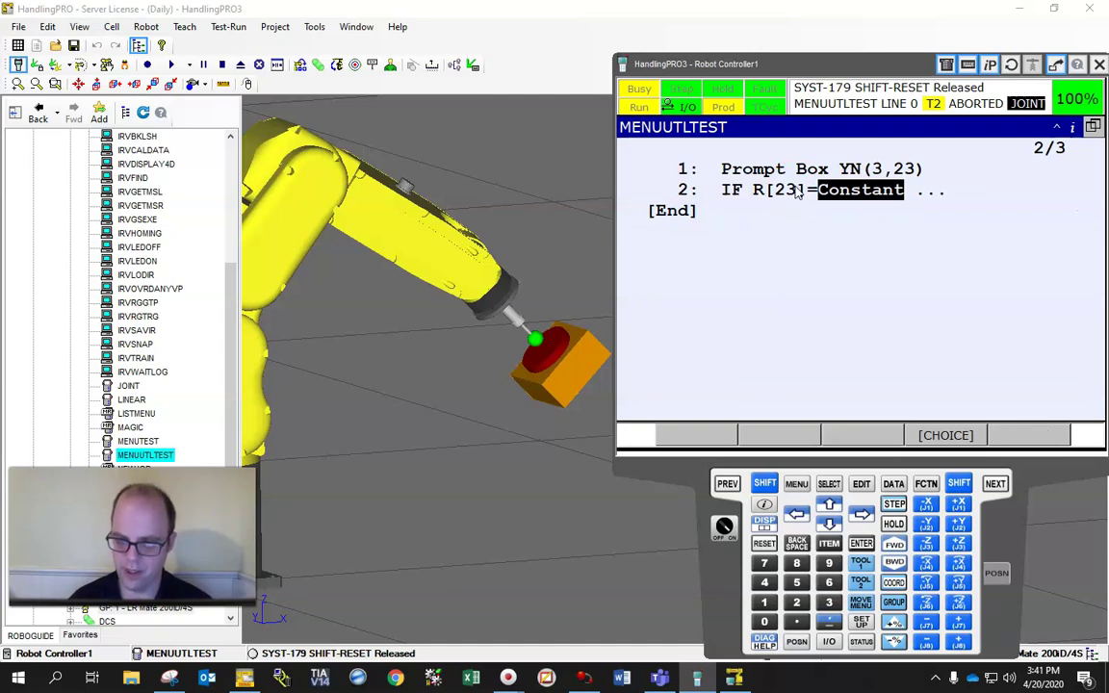
Step: Set the IF comparison constant on line 2 to 1 and make the statement call the program LINEAR
click(932, 436)
click(704, 225)
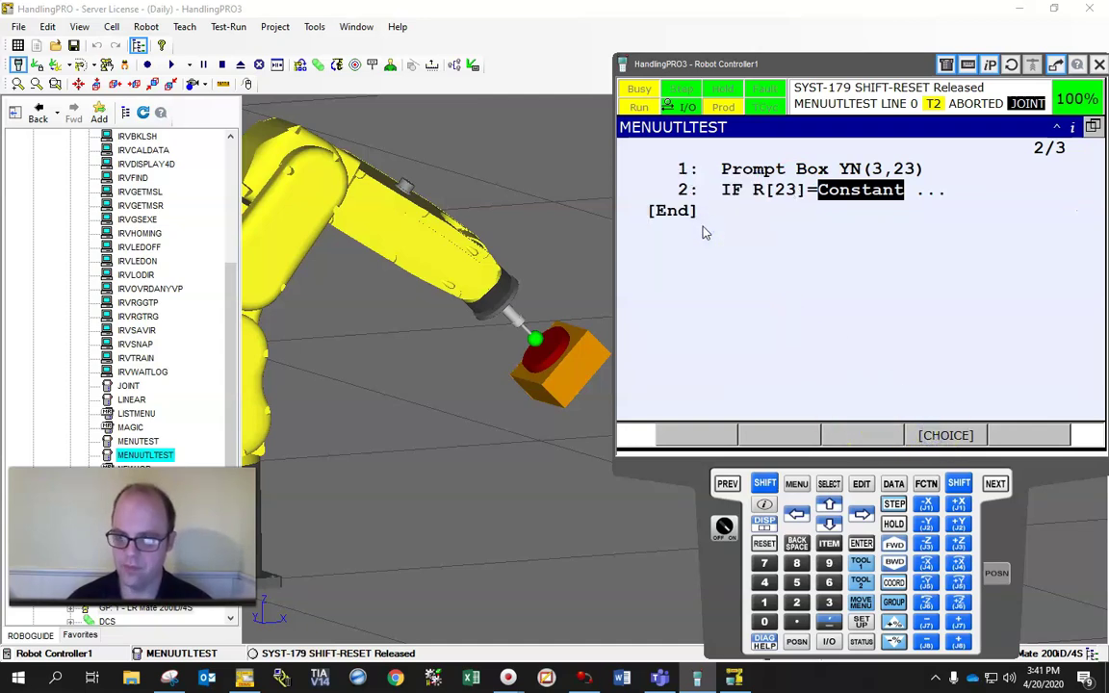
text(1)
key(Return)
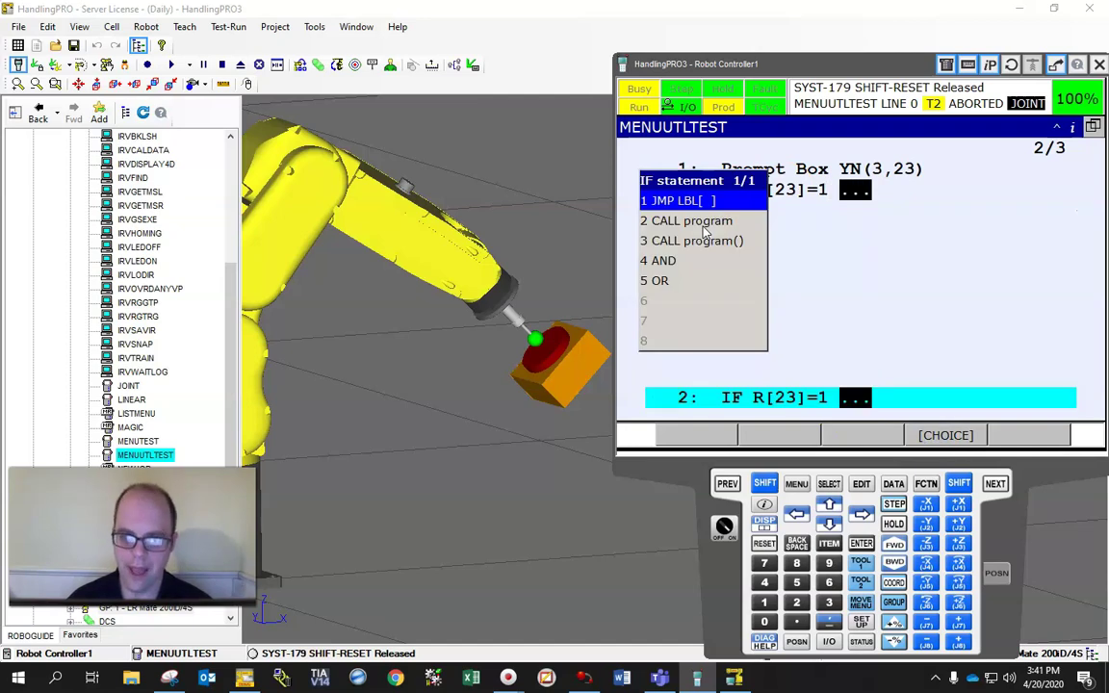
click(704, 223)
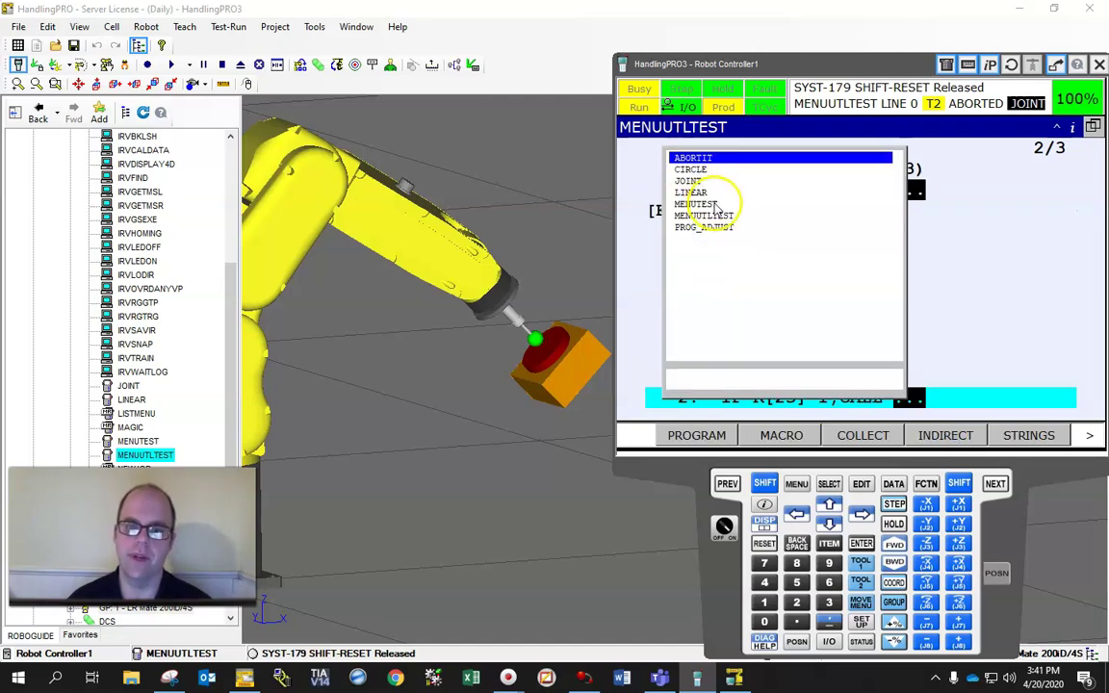
click(689, 192)
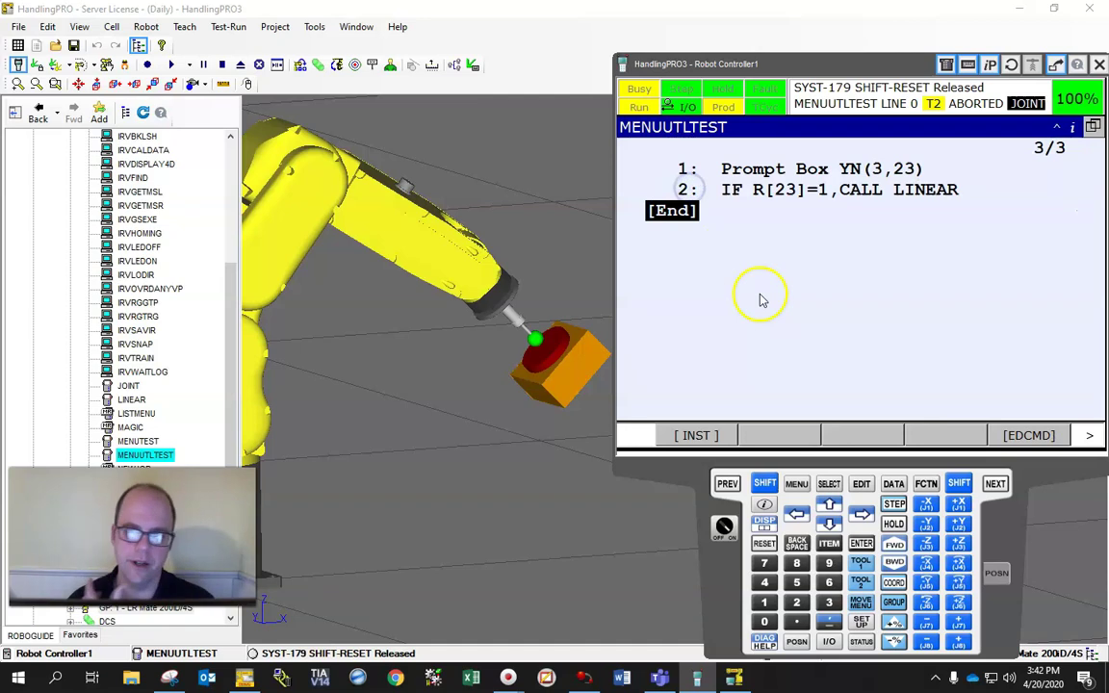
Step: Run MENUUTLTEST from line 1 and answer the prompt with YES to test the conditional call to LINEAR
key(Up)
key(Up)
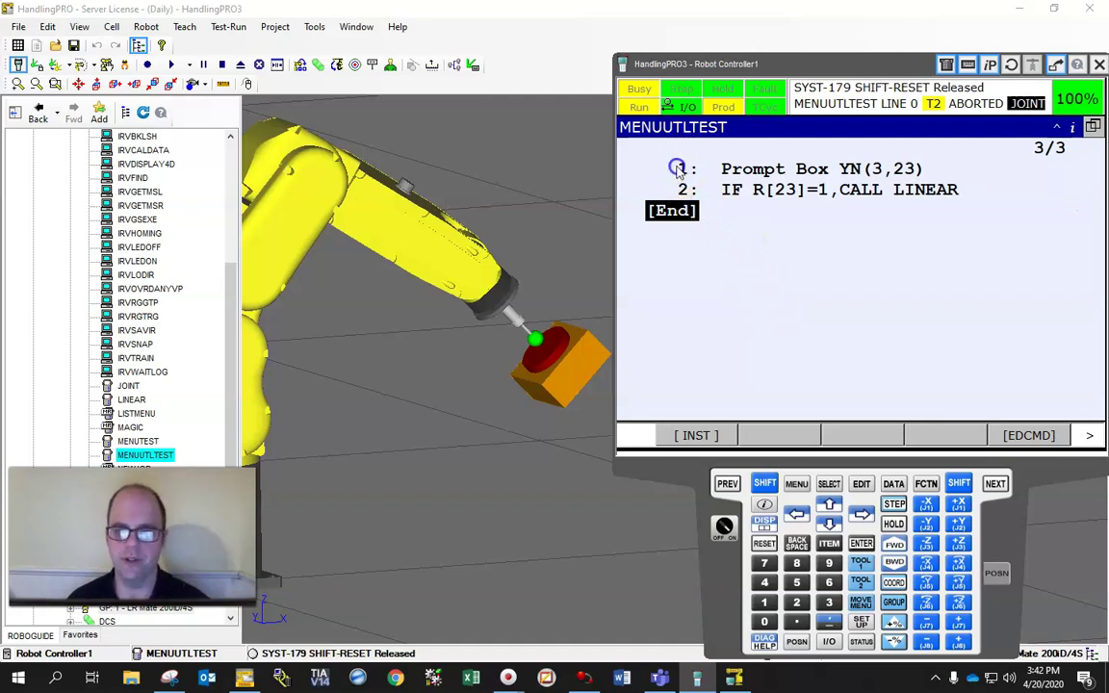
key(shift+f)
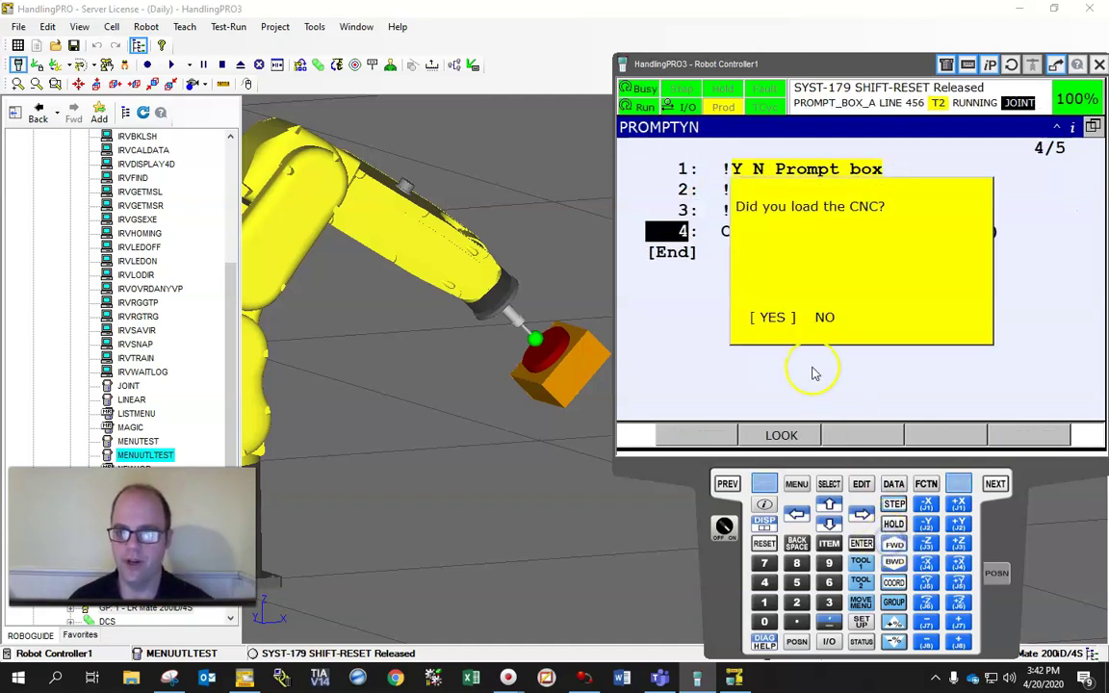
click(860, 545)
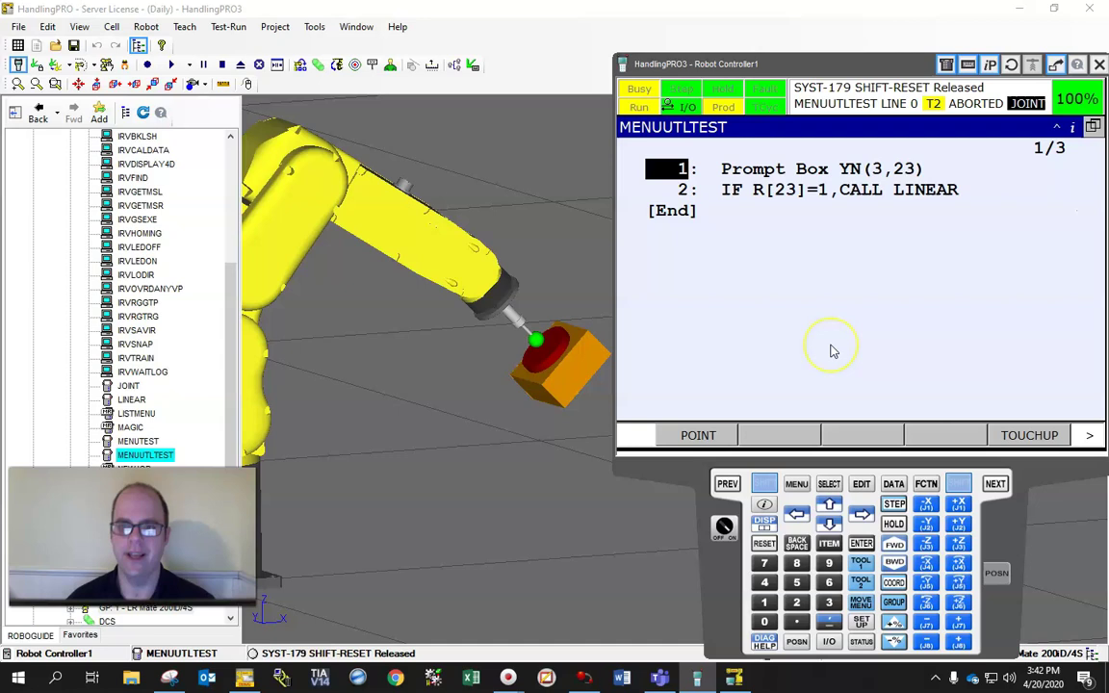
key(shift)
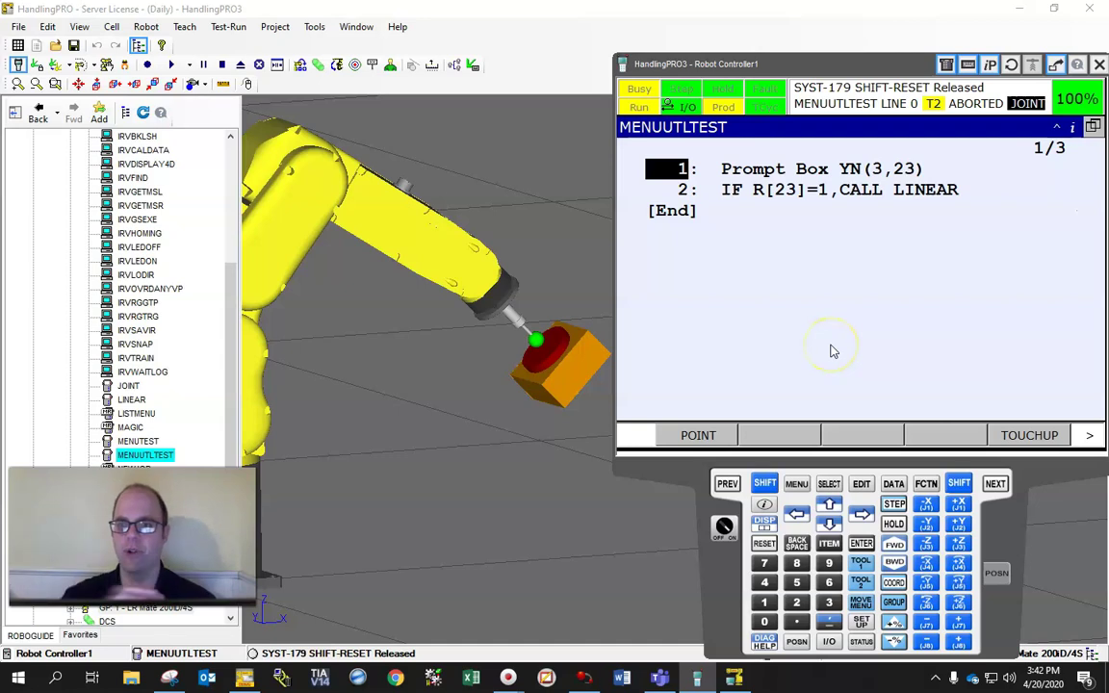
Step: Set the IF comparison constant on line 2 to 0
click(822, 192)
text(0)
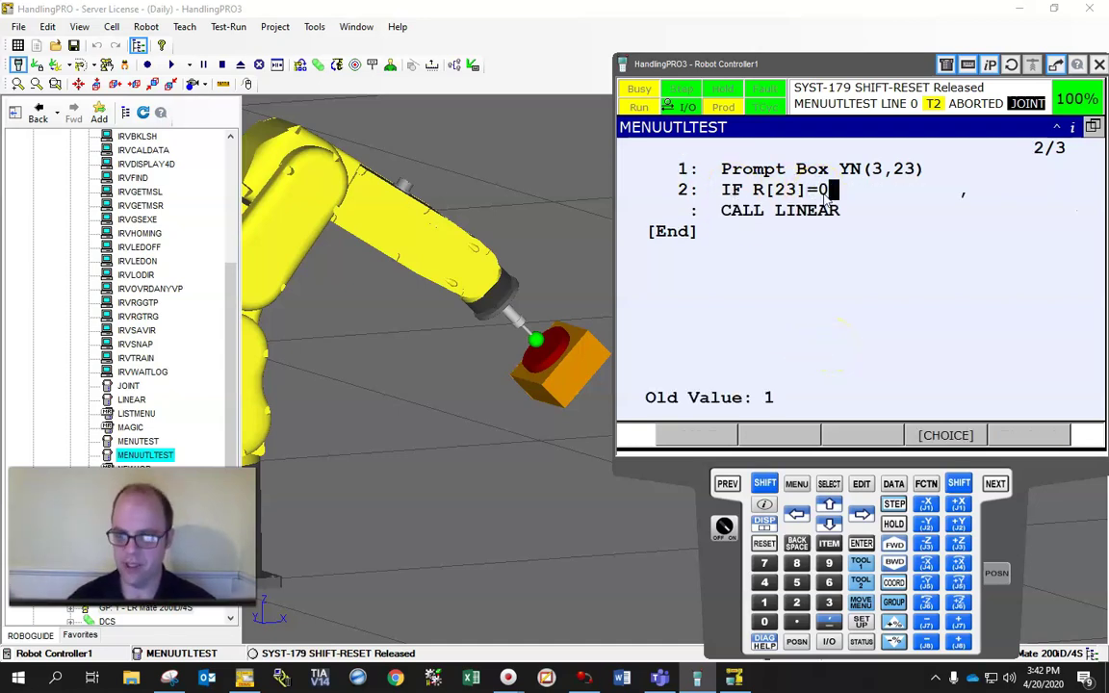
key(Return)
Step: Run MENUUTLTEST from line 1, answering the CNC prompt with NO, and select the program's [End] line
click(894, 549)
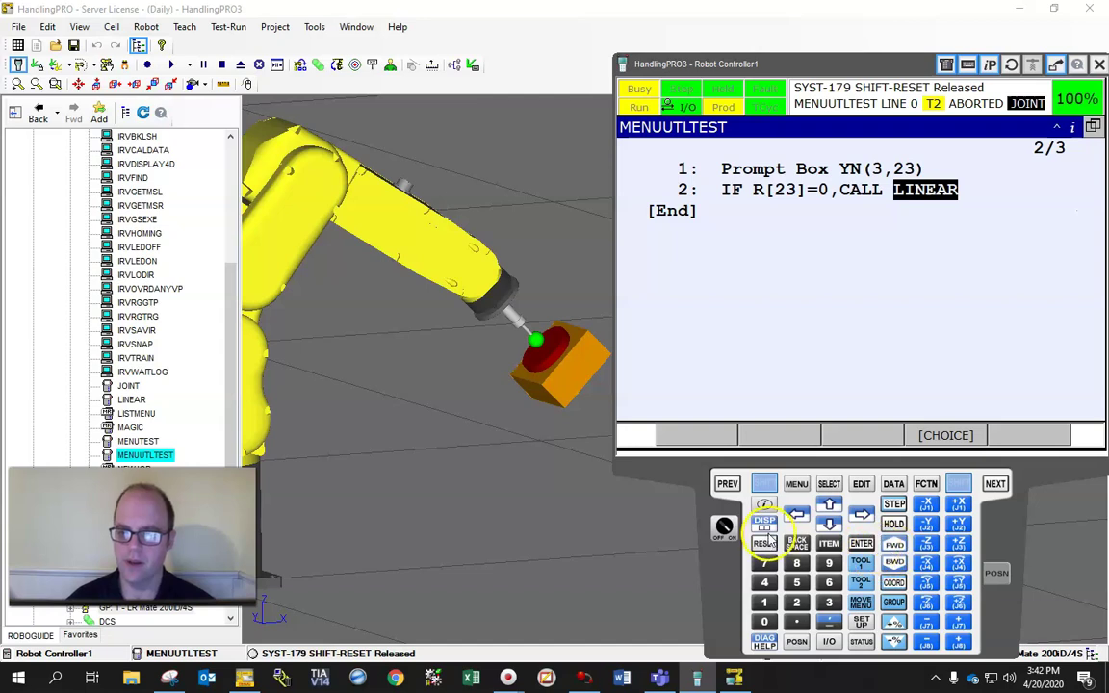
shift+click(895, 546)
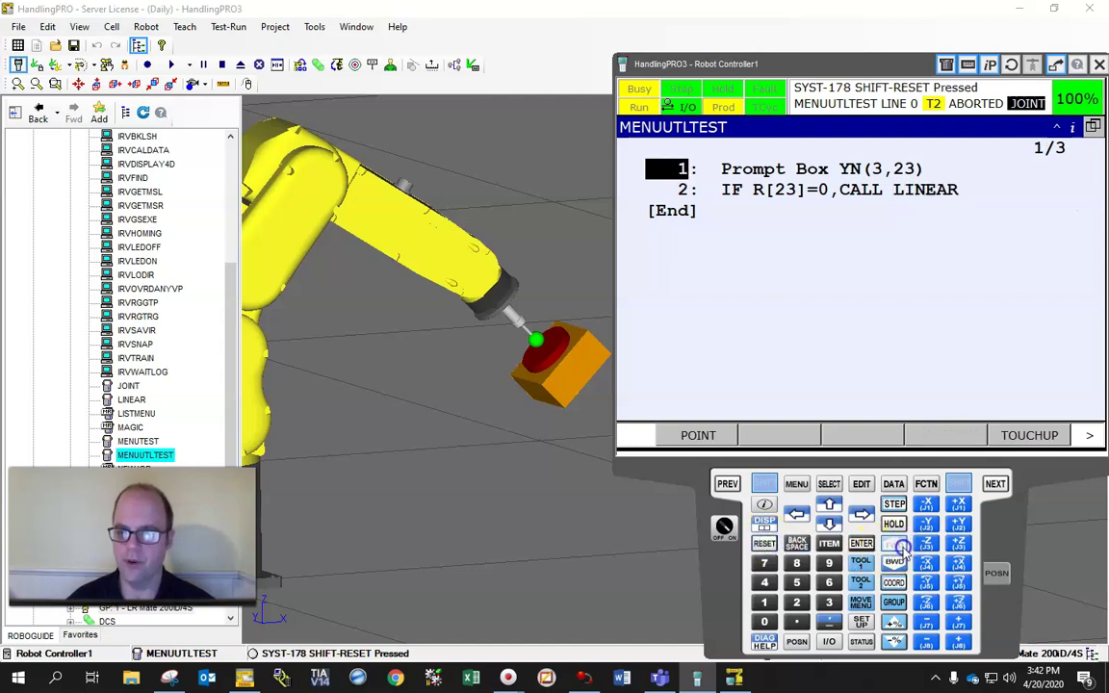
shift+click(902, 546)
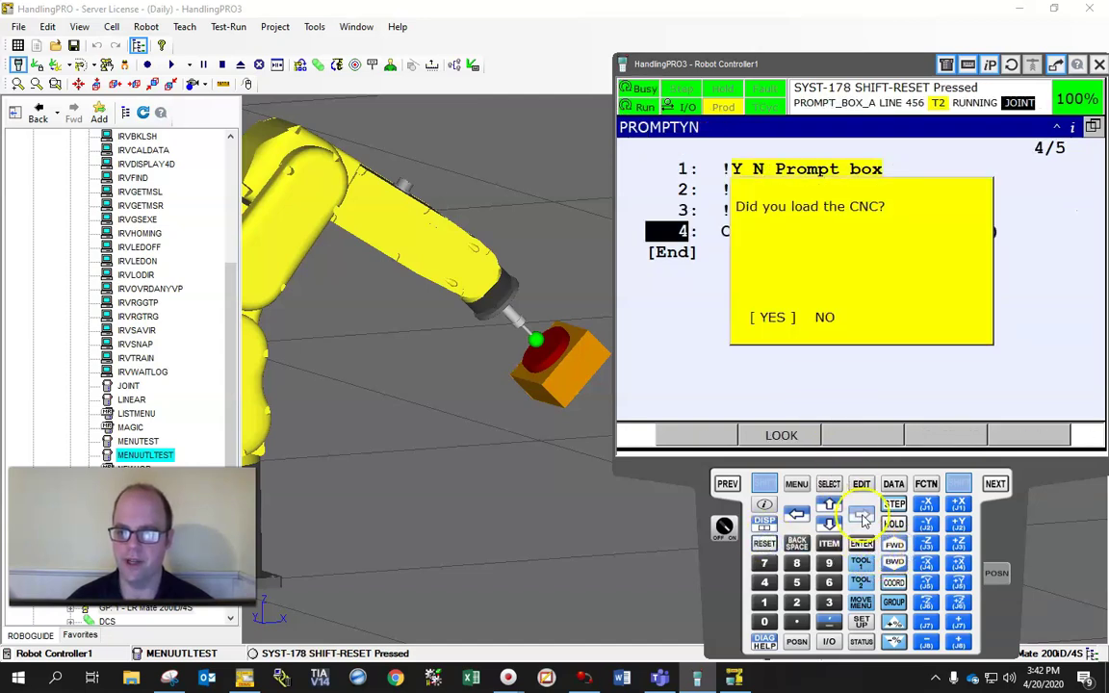
click(864, 517)
click(863, 544)
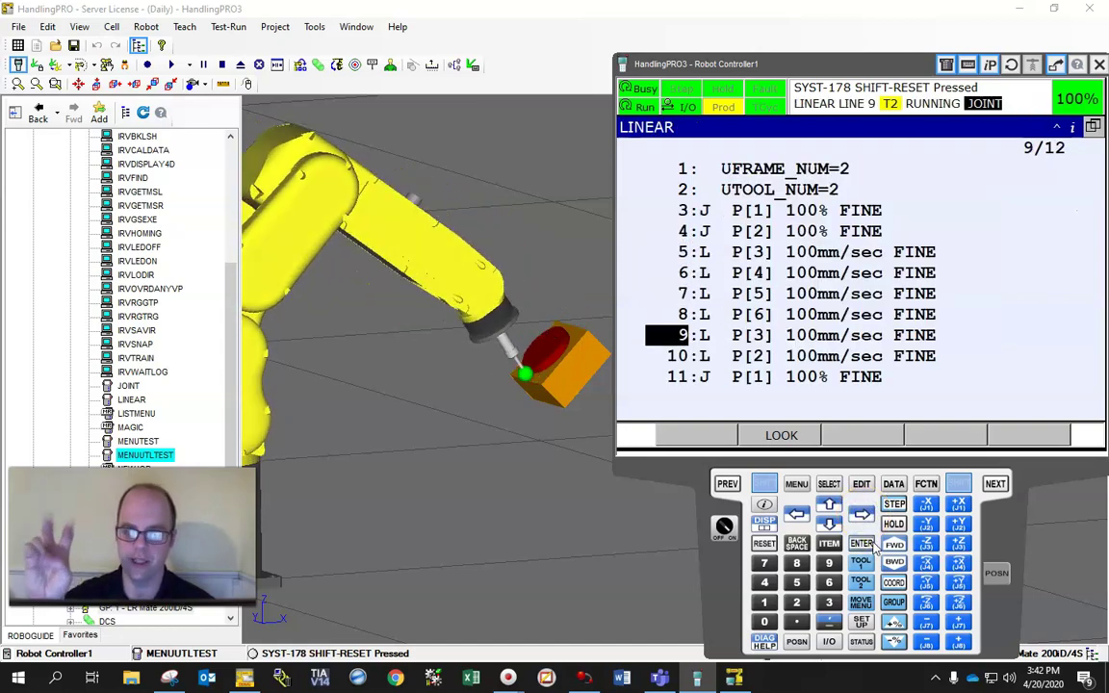
click(741, 159)
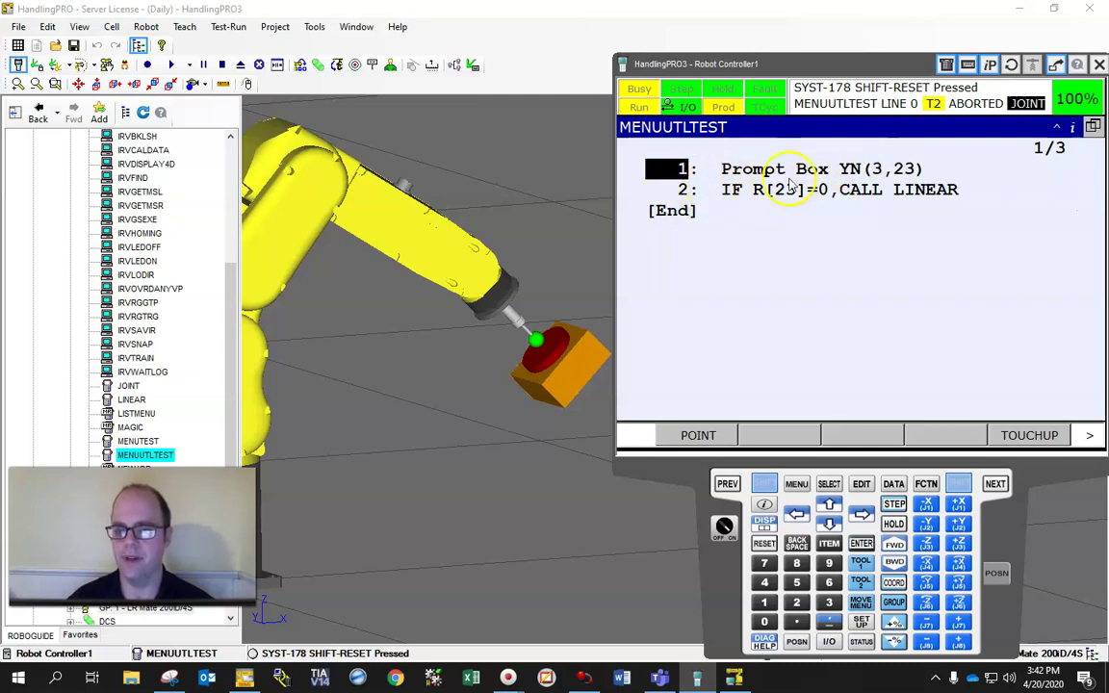
click(672, 212)
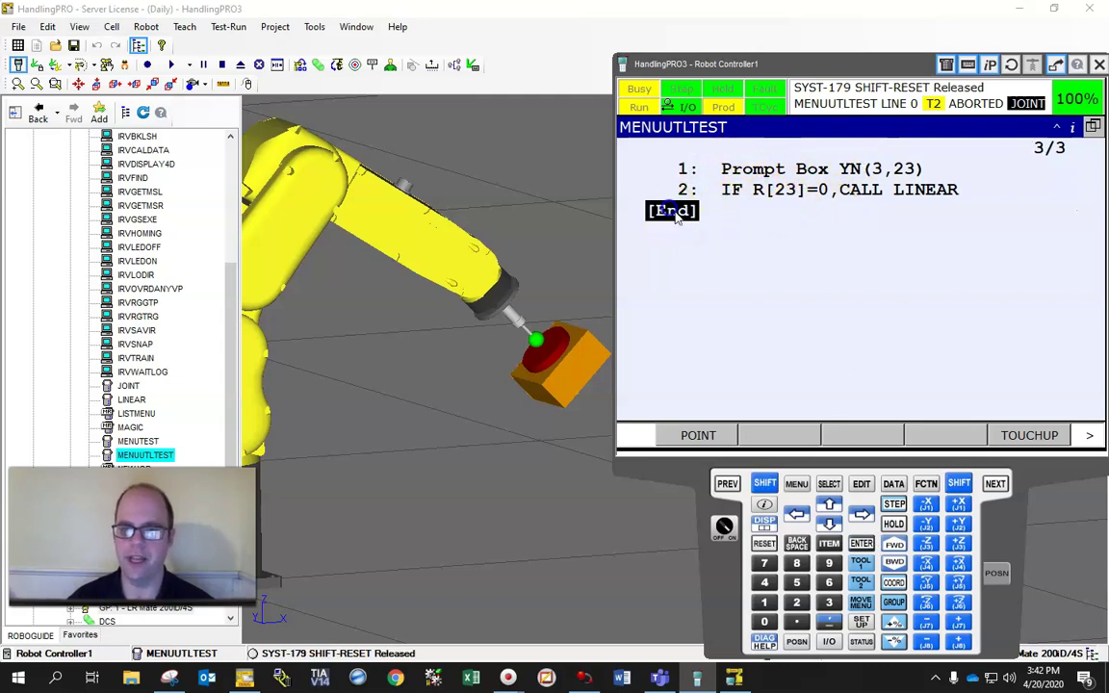
click(704, 435)
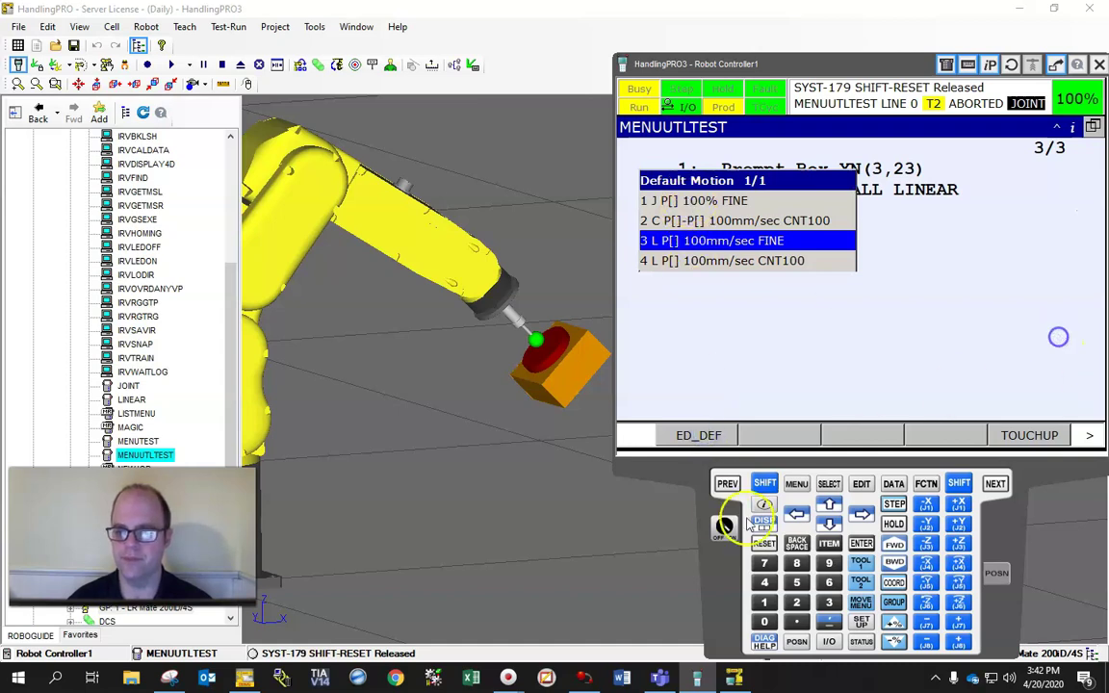
click(721, 487)
click(708, 434)
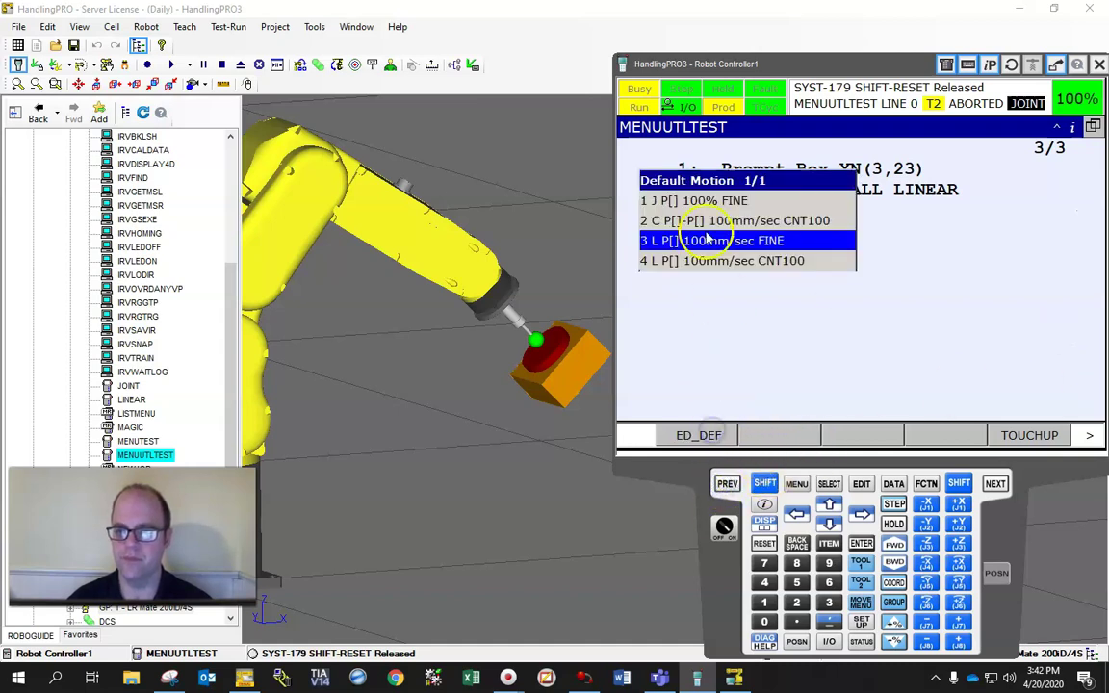
click(662, 438)
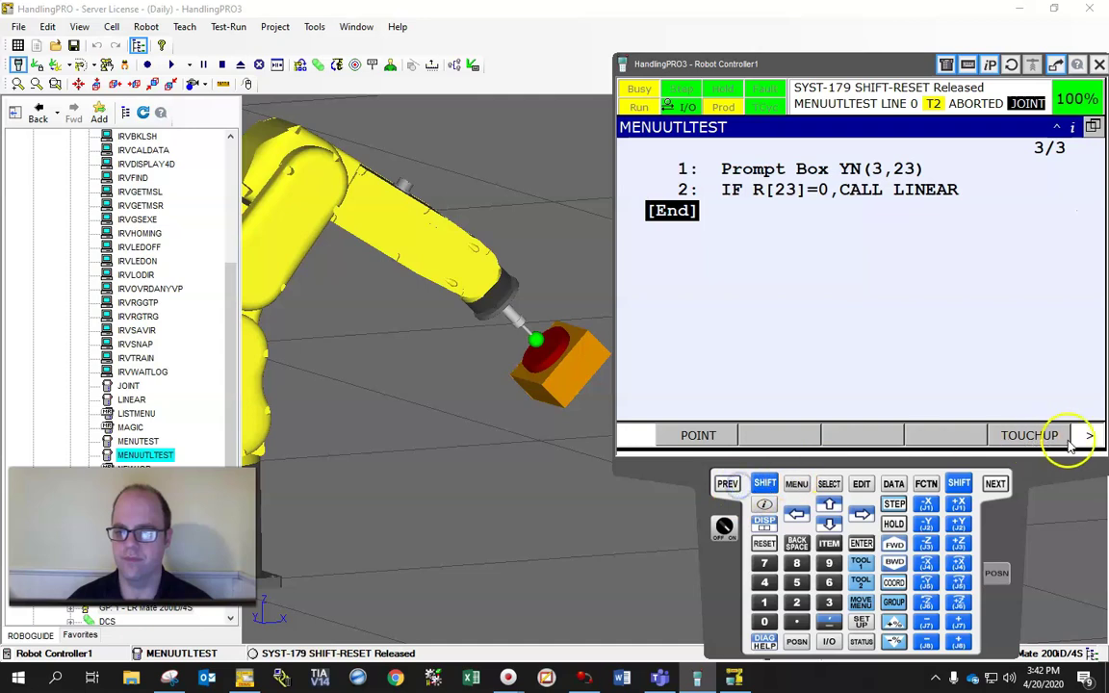
Step: Insert an IF ...=... instruction on line 3 with numeric register R[23] as its left operand
click(1089, 436)
click(696, 435)
click(700, 240)
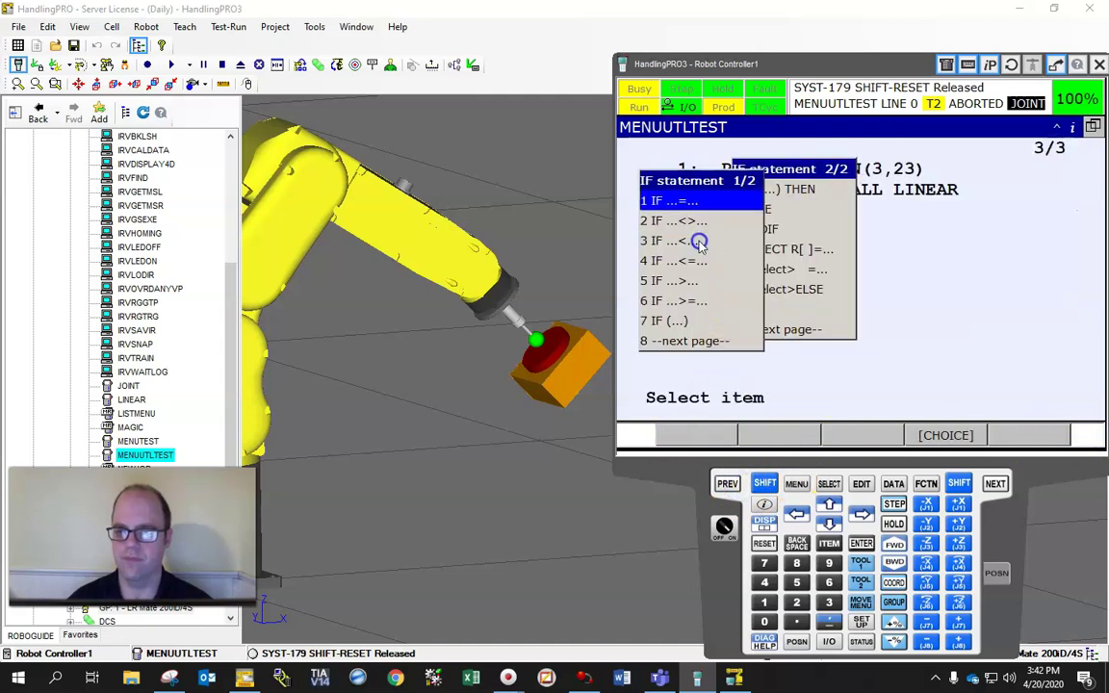
click(677, 204)
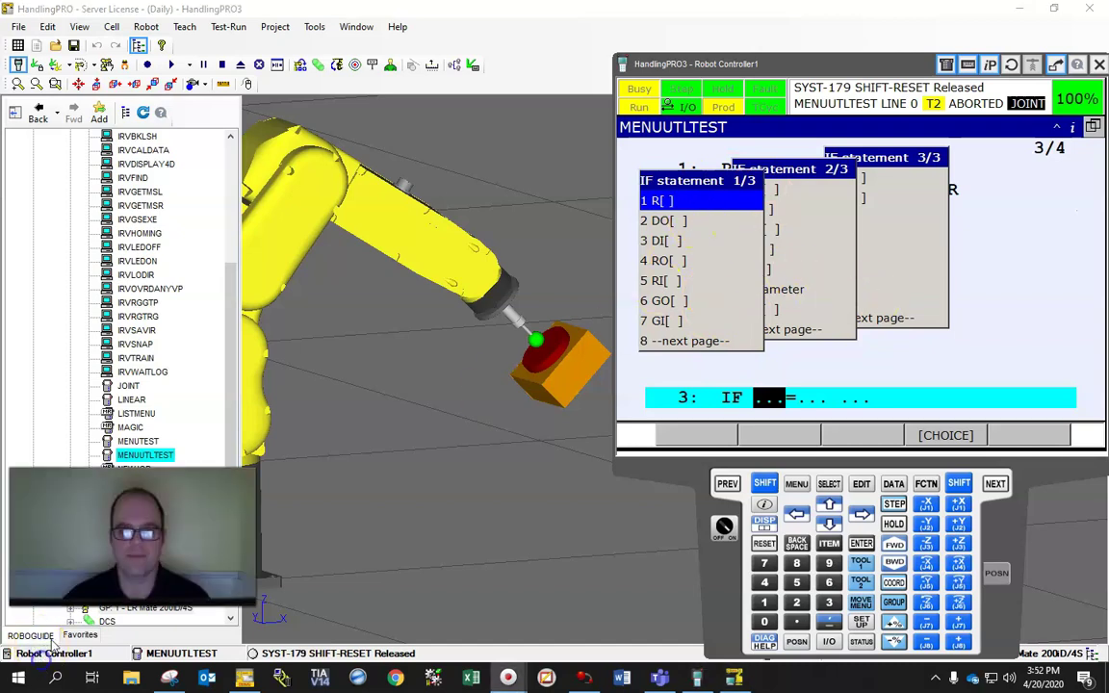
click(673, 205)
click(788, 214)
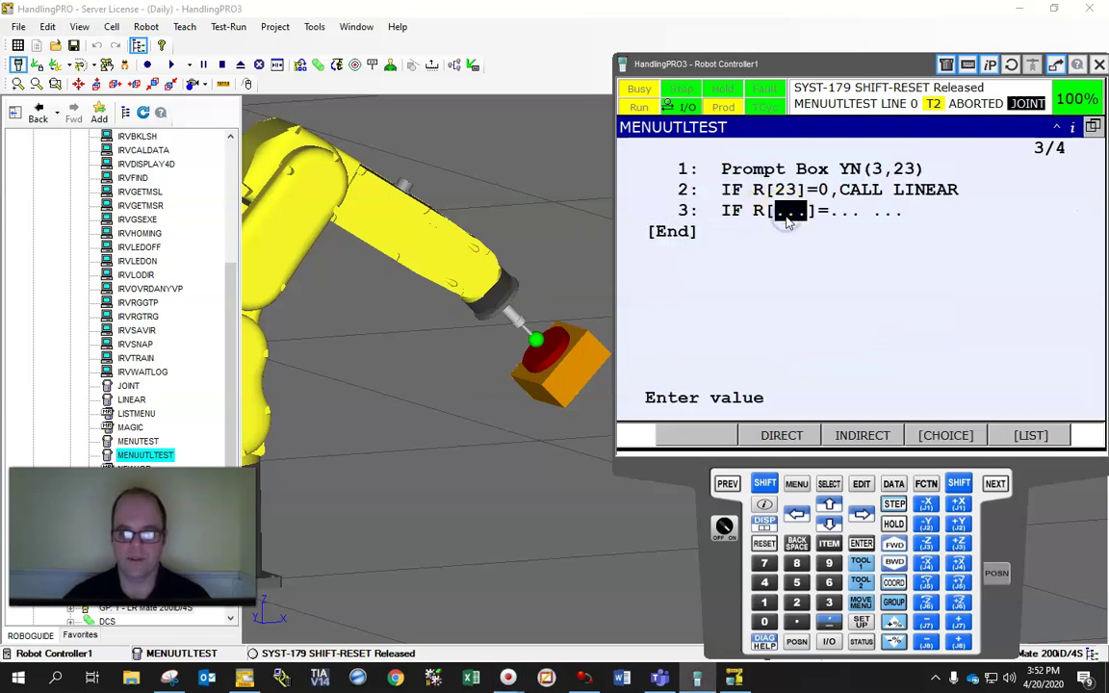
text(23)
key(Return)
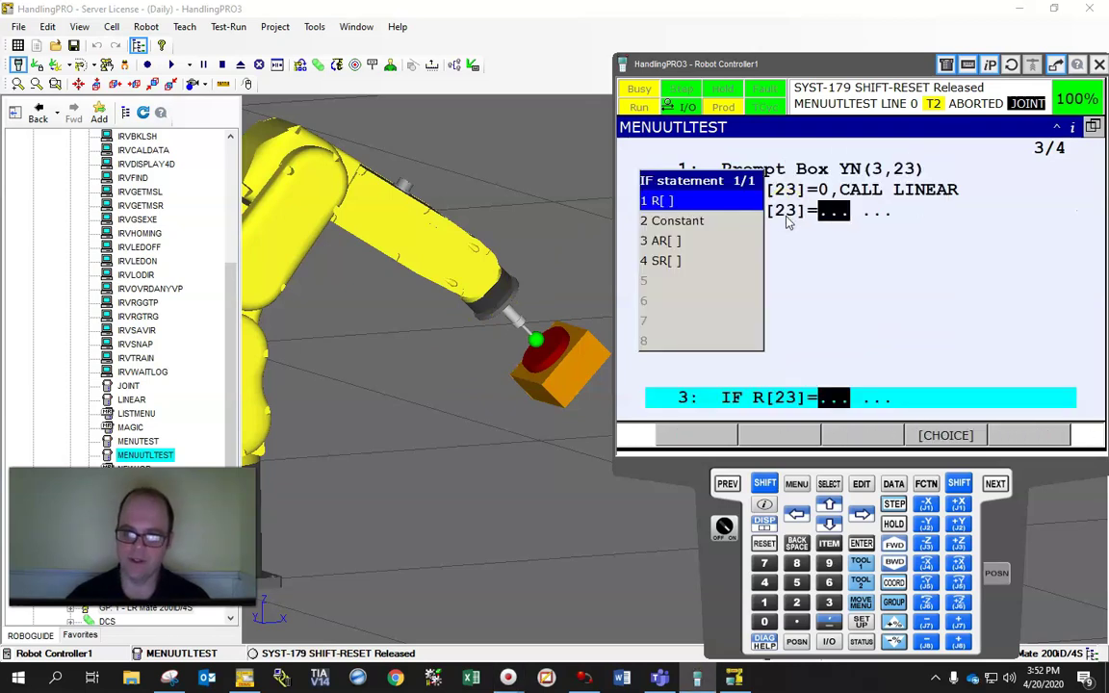
Step: Compare the register on line 3 with the constant 1 and make the statement jump to LBL[1]
key(Down)
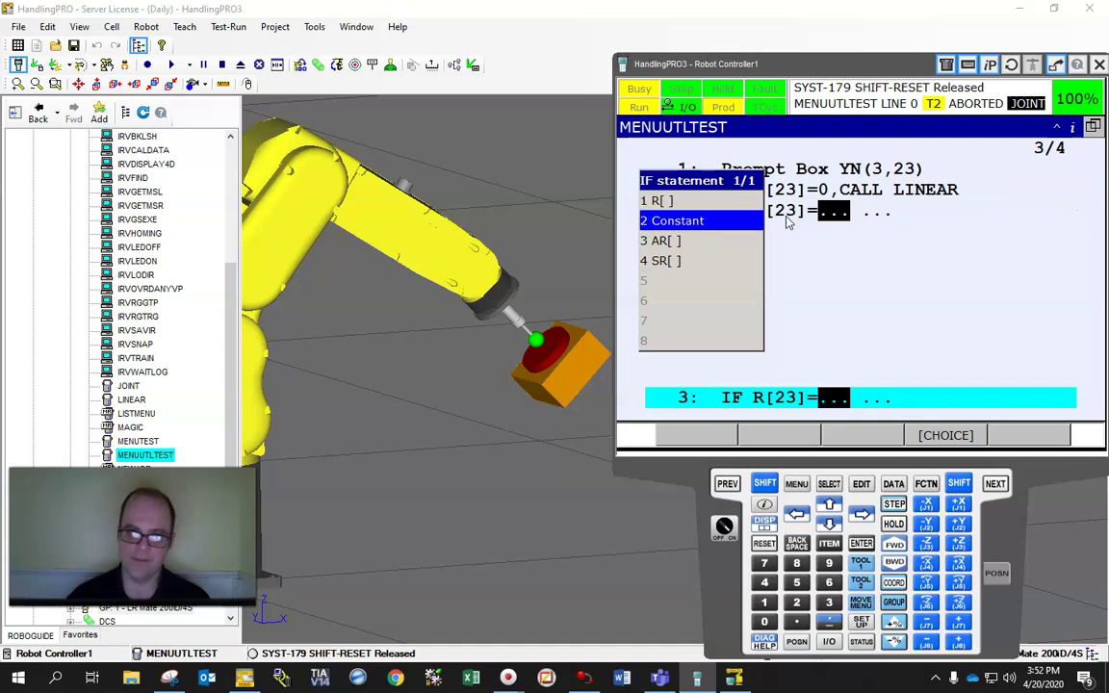
key(Return)
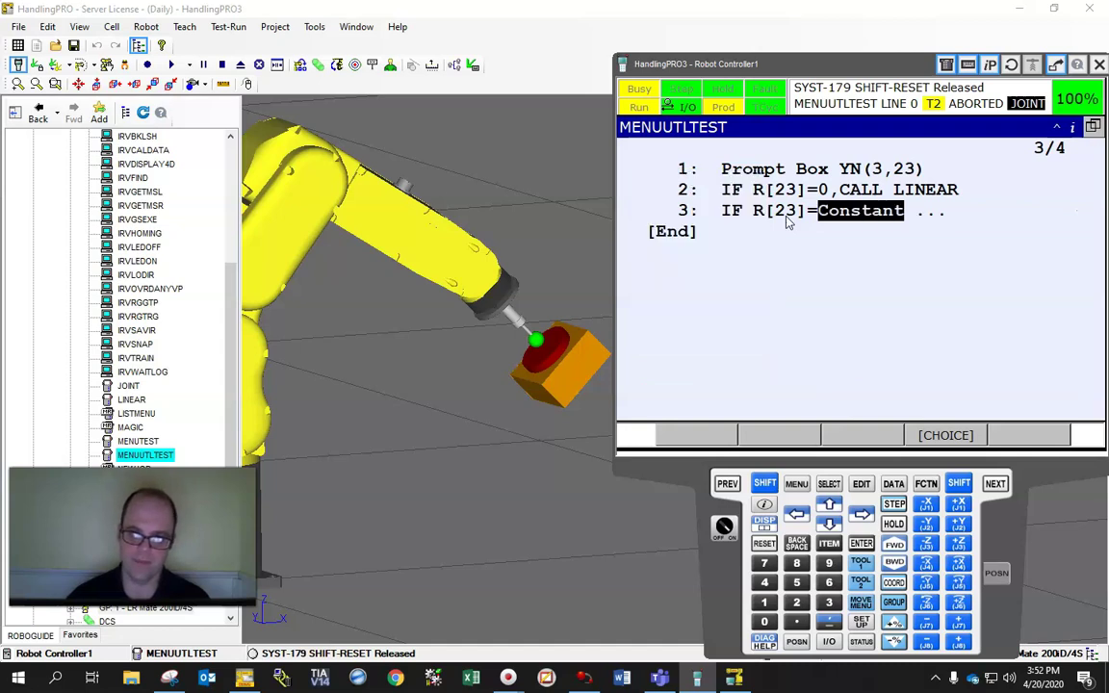
text(1)
key(Return)
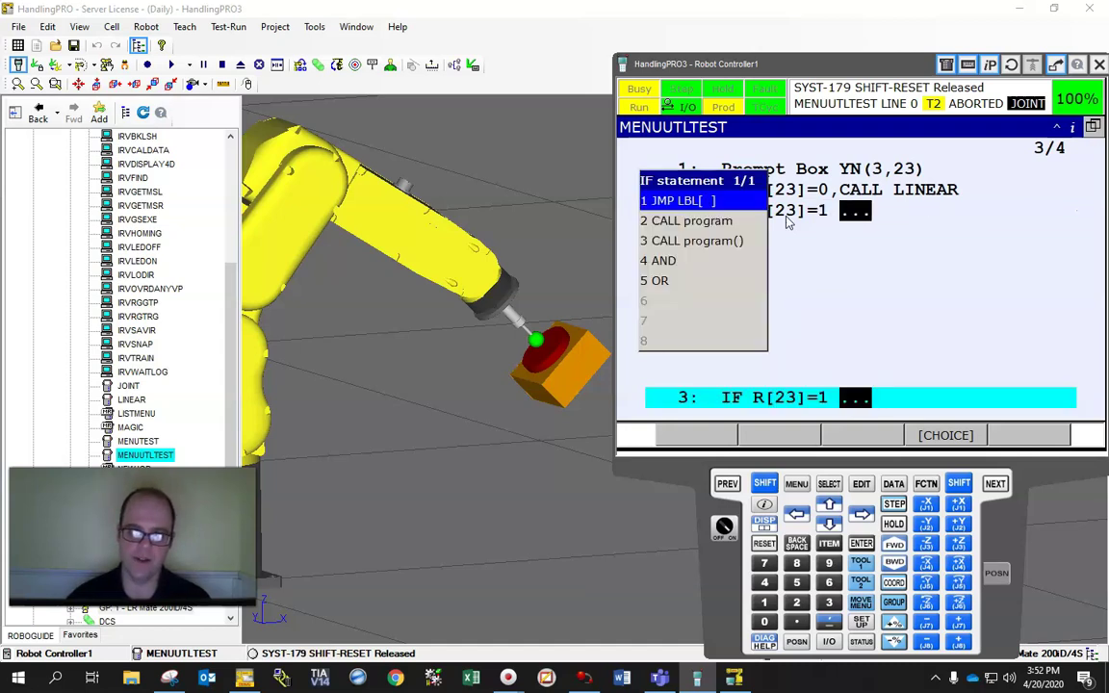
click(695, 202)
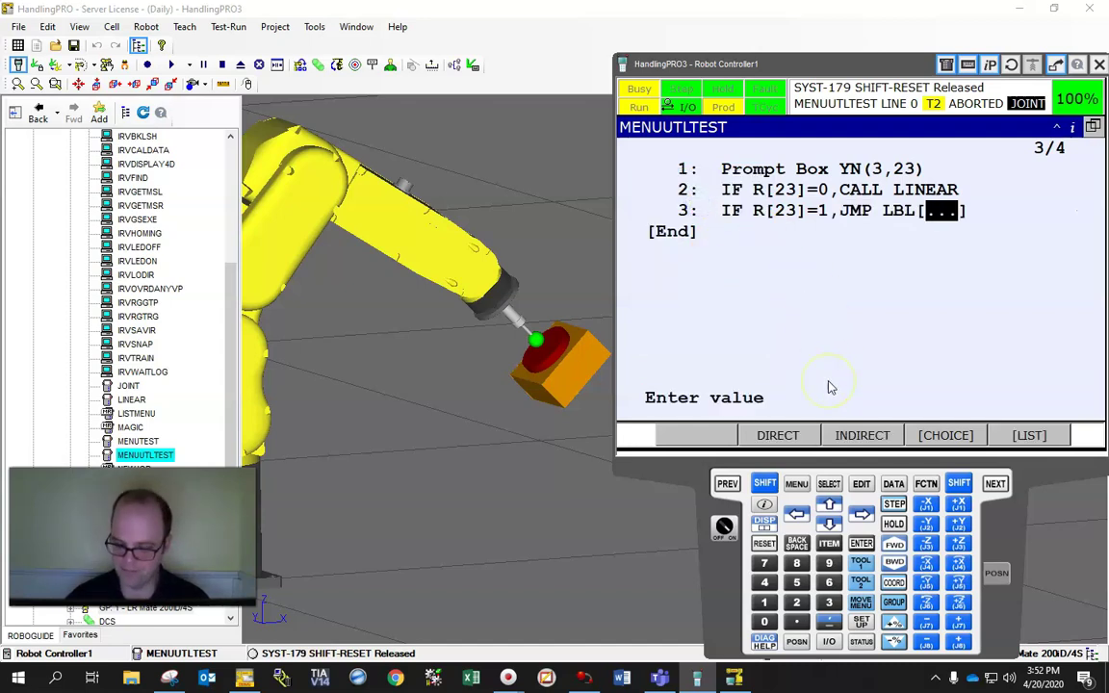
text(1)
key(Return)
Step: Insert one blank line above the Prompt Box YN call on line 1
click(678, 171)
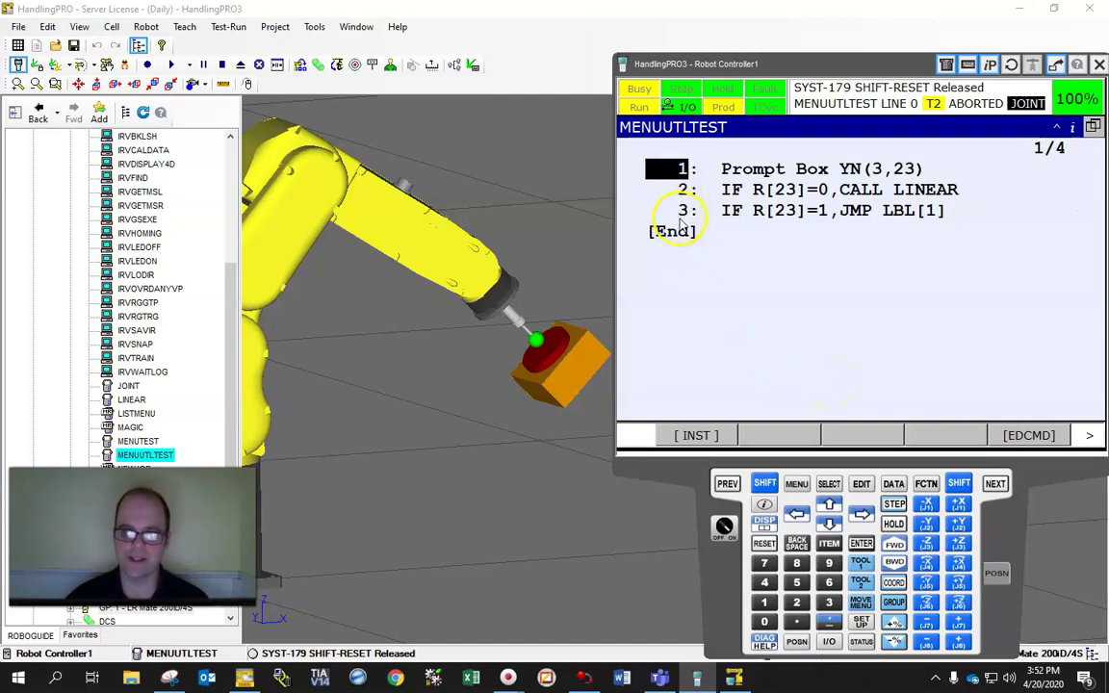
click(1029, 435)
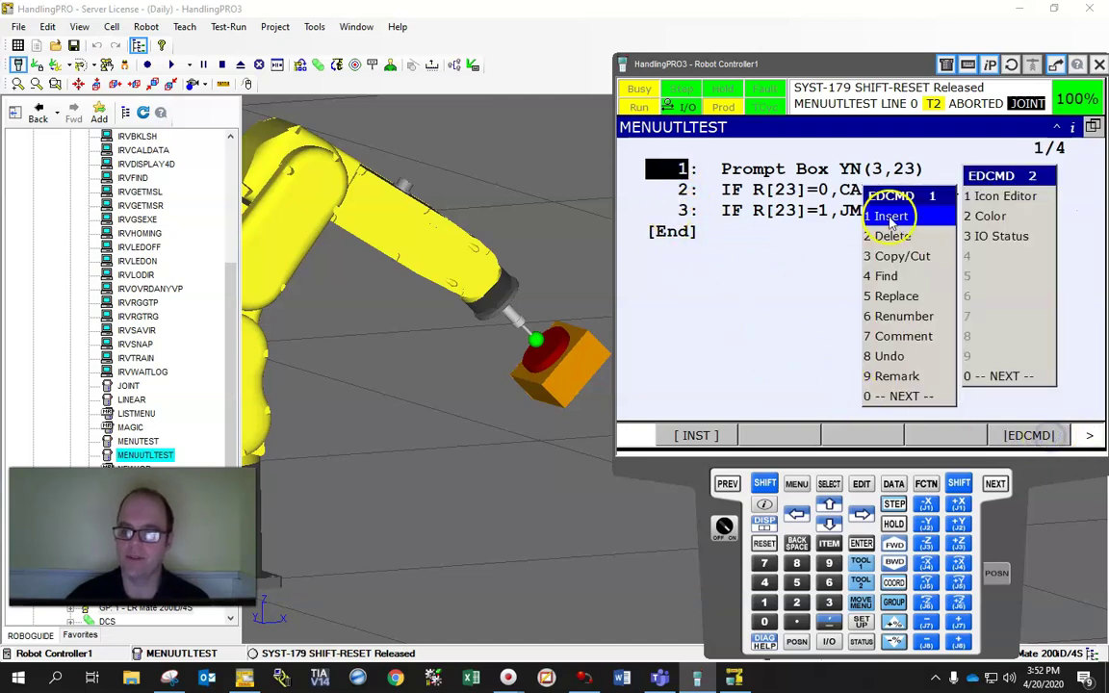
click(891, 218)
click(860, 544)
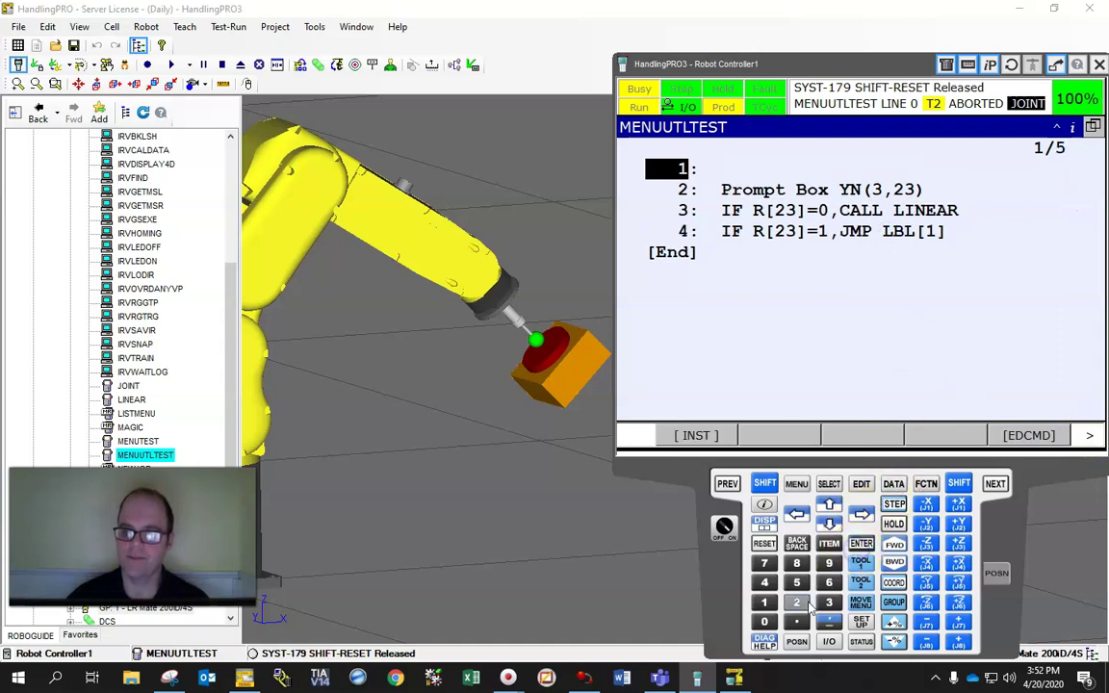
Step: Add a label instruction LBL[1] on the blank line 1
click(695, 435)
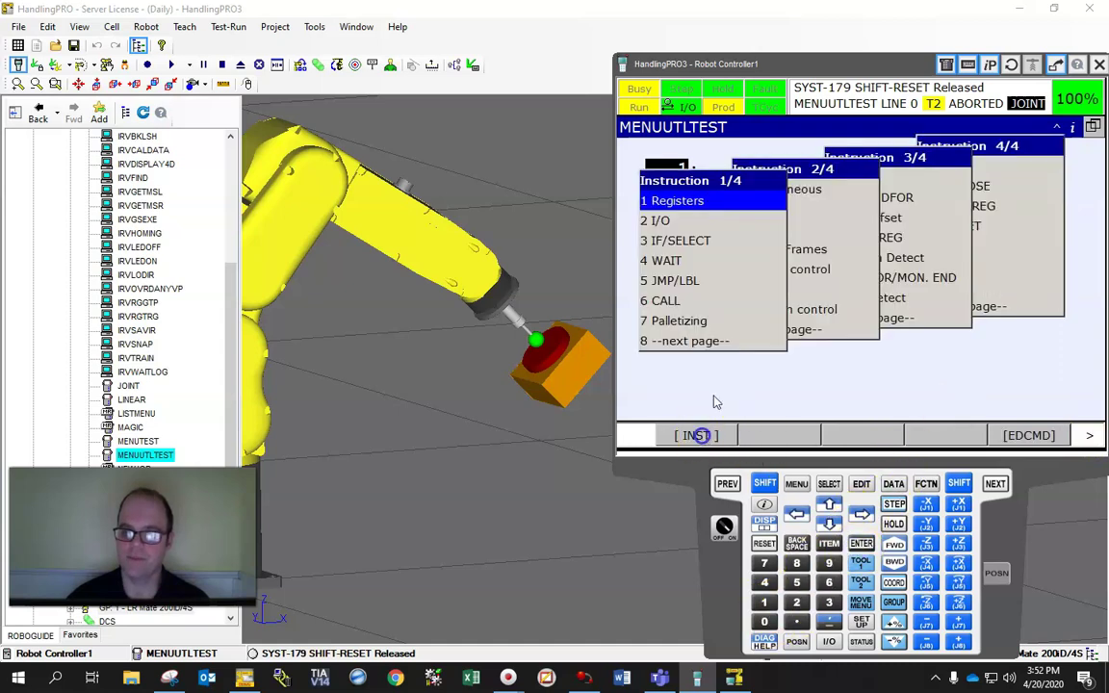
click(687, 280)
click(673, 222)
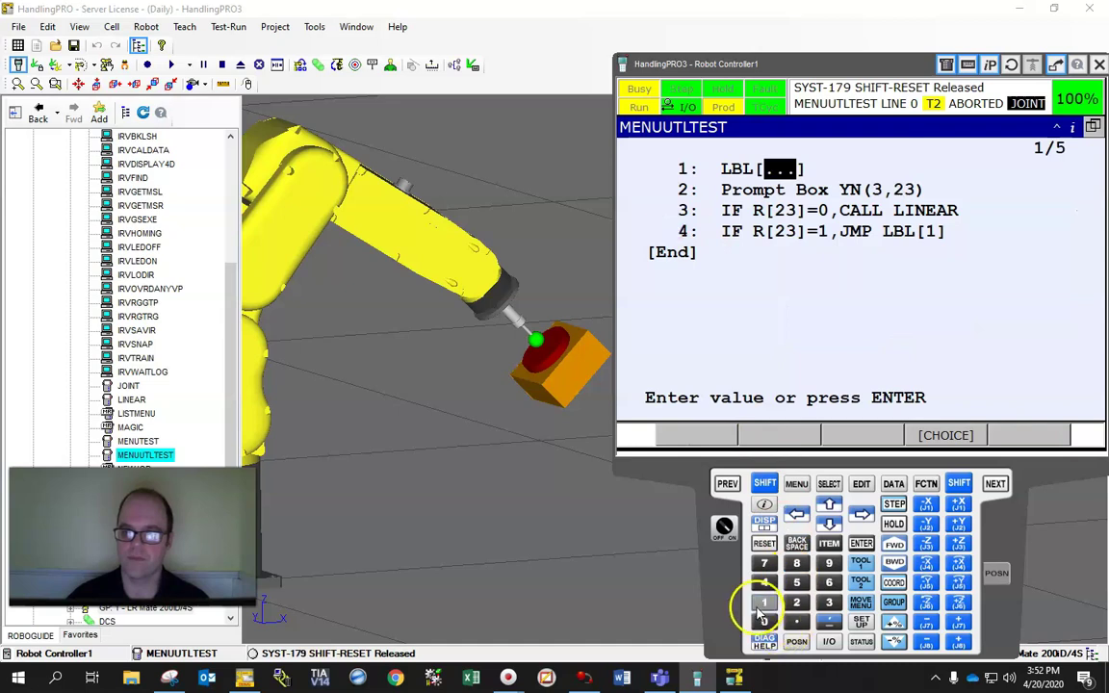
click(765, 602)
click(858, 546)
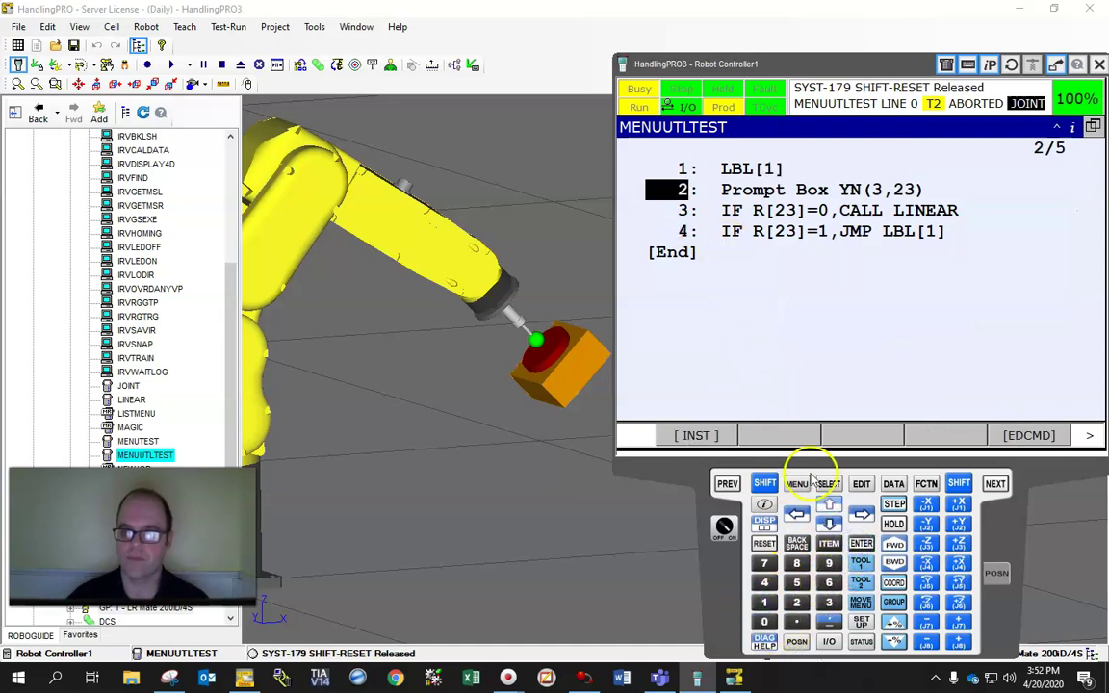
Step: Run MENUUTLTEST from line 2 and answer the CNC prompt with NO to test the call to LINEAR
click(896, 544)
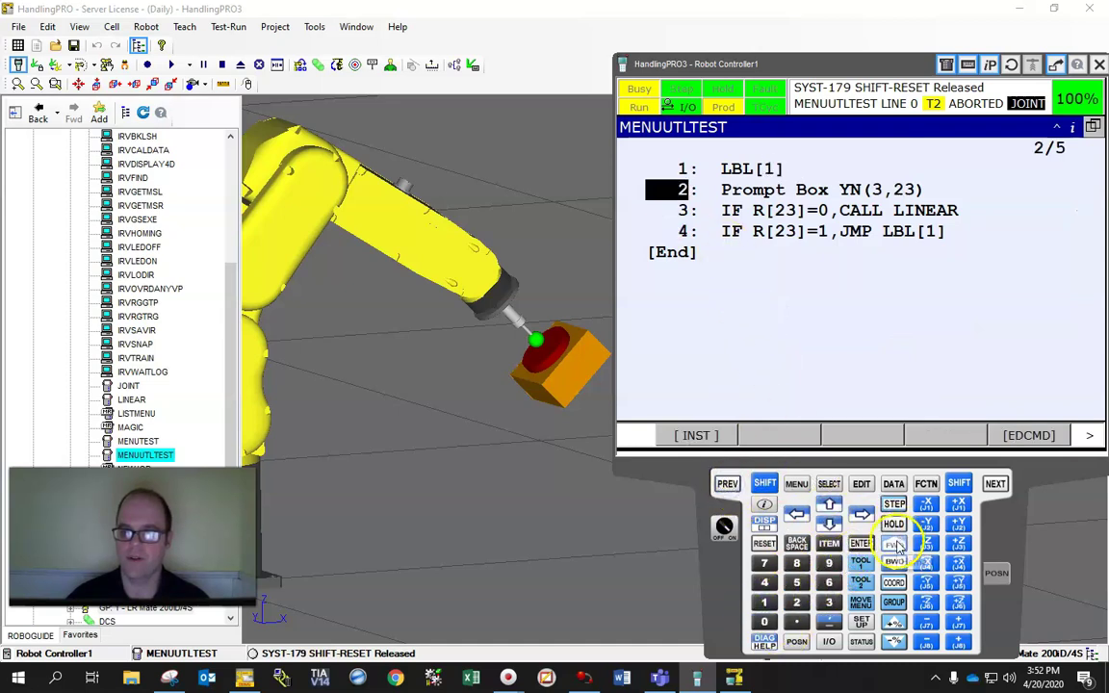
click(765, 500)
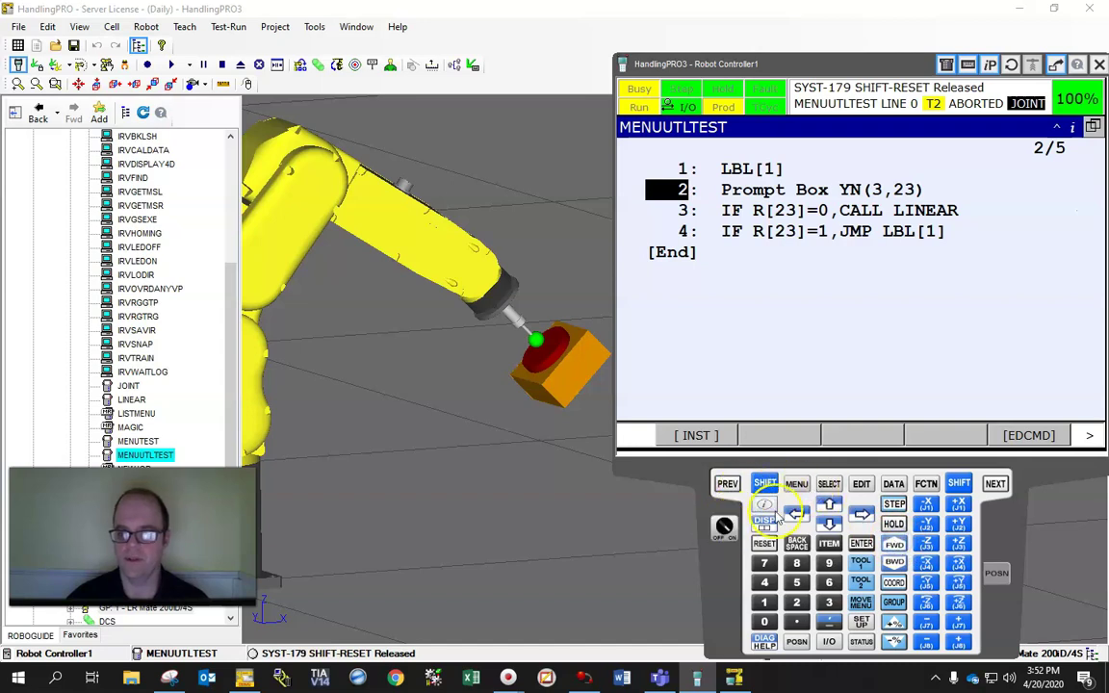
click(893, 543)
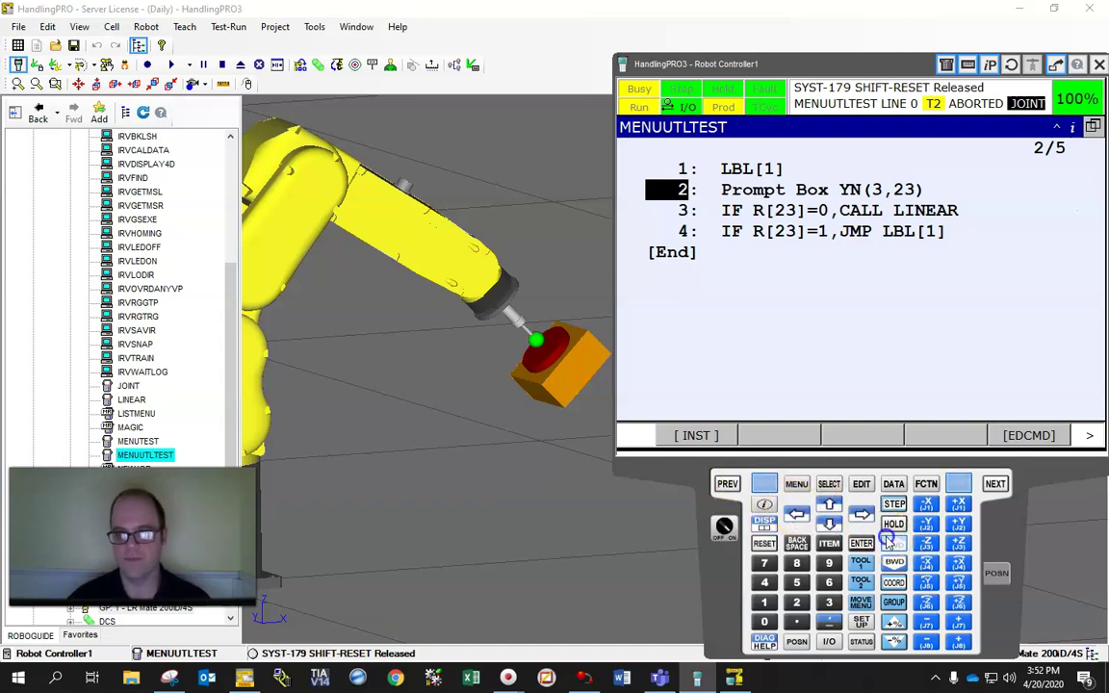
click(795, 331)
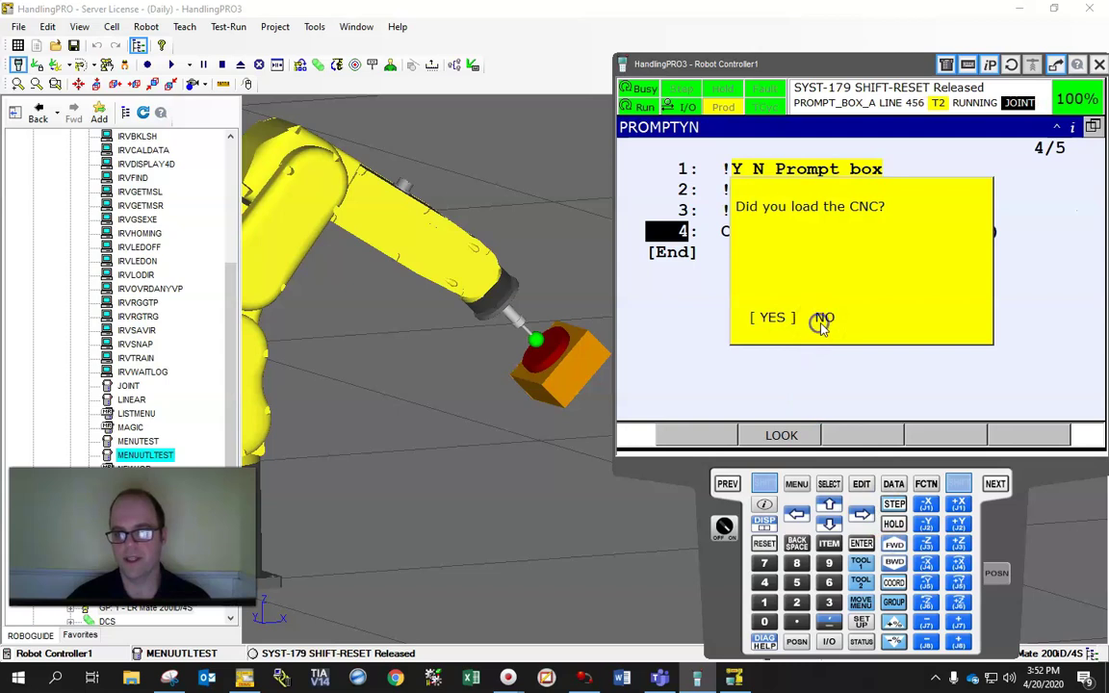
click(861, 545)
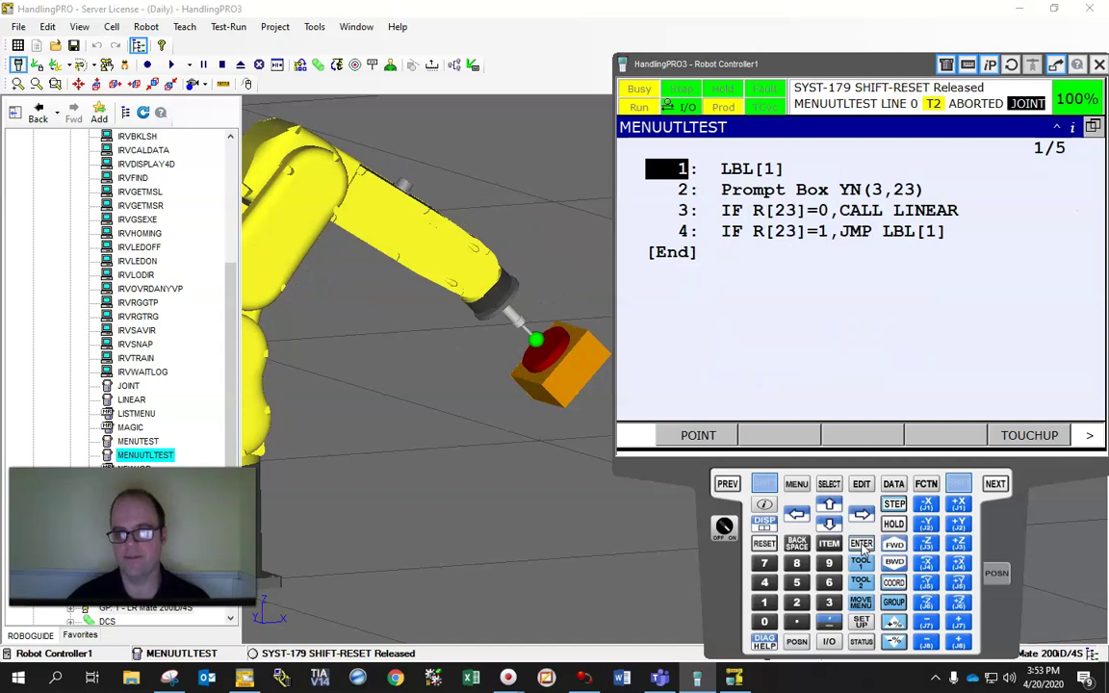
Step: Run MENUUTLTEST from line 1, answering the prompt with YES repeatedly to test the loop and finally with NO to call LINEAR
key(shift)
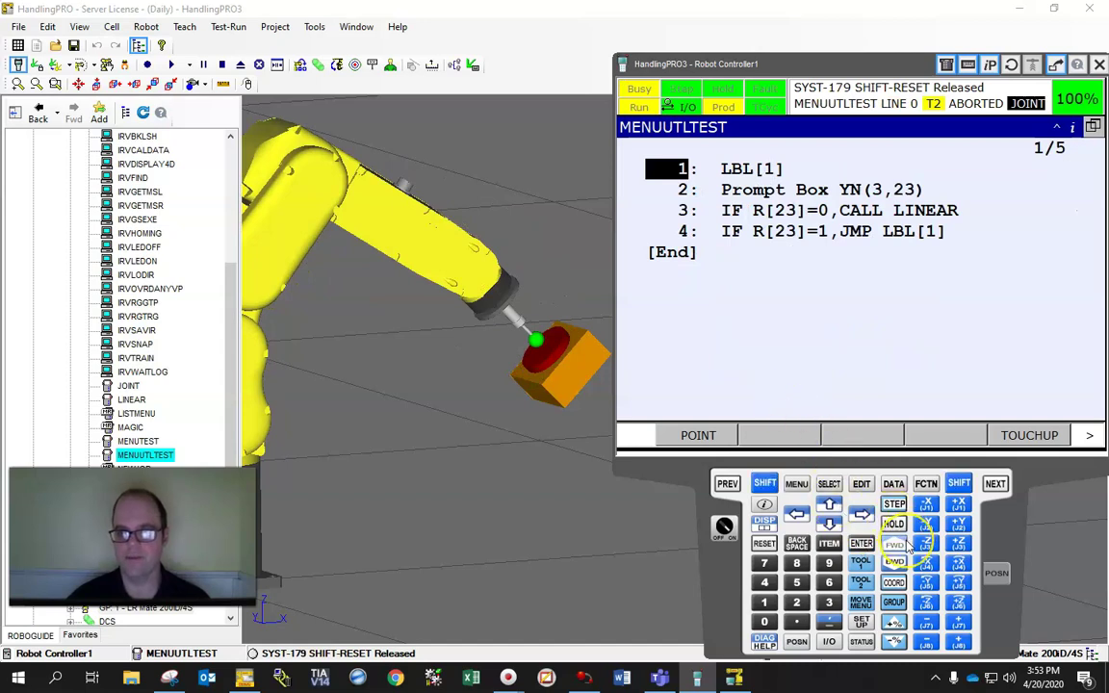
click(895, 545)
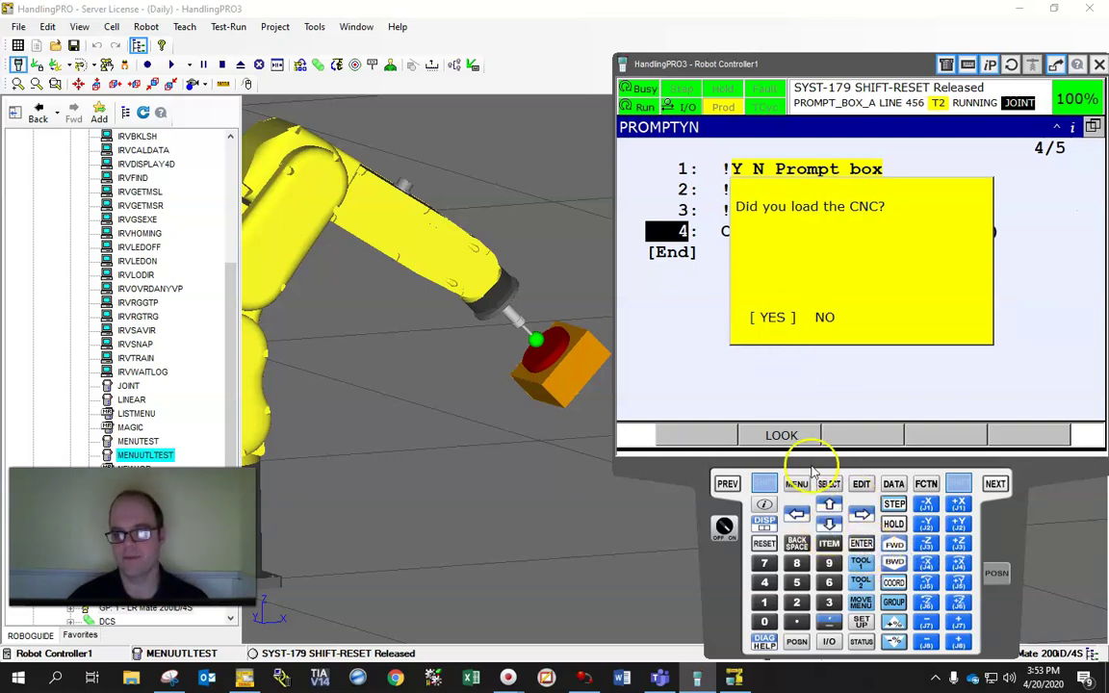
click(860, 545)
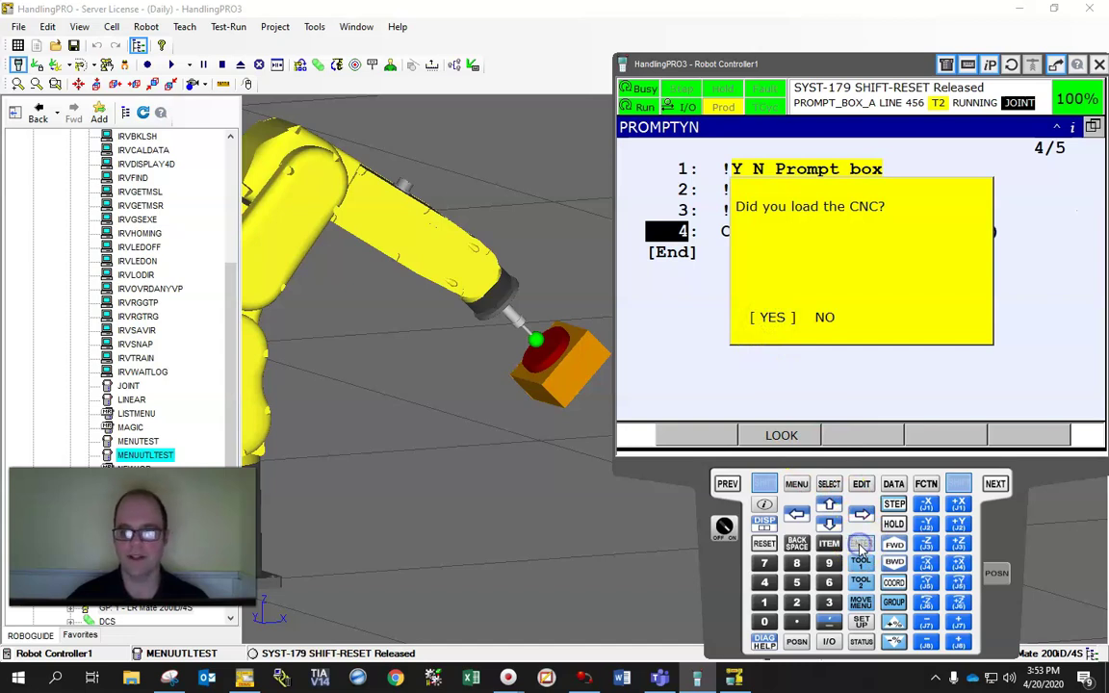
click(862, 545)
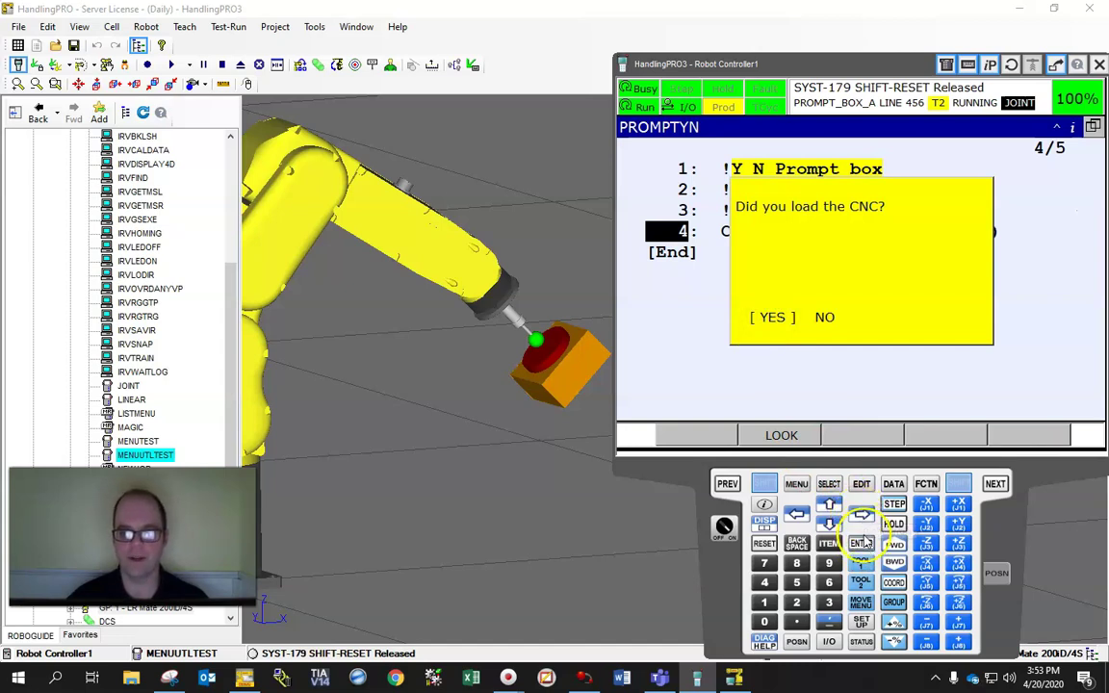
key(Right)
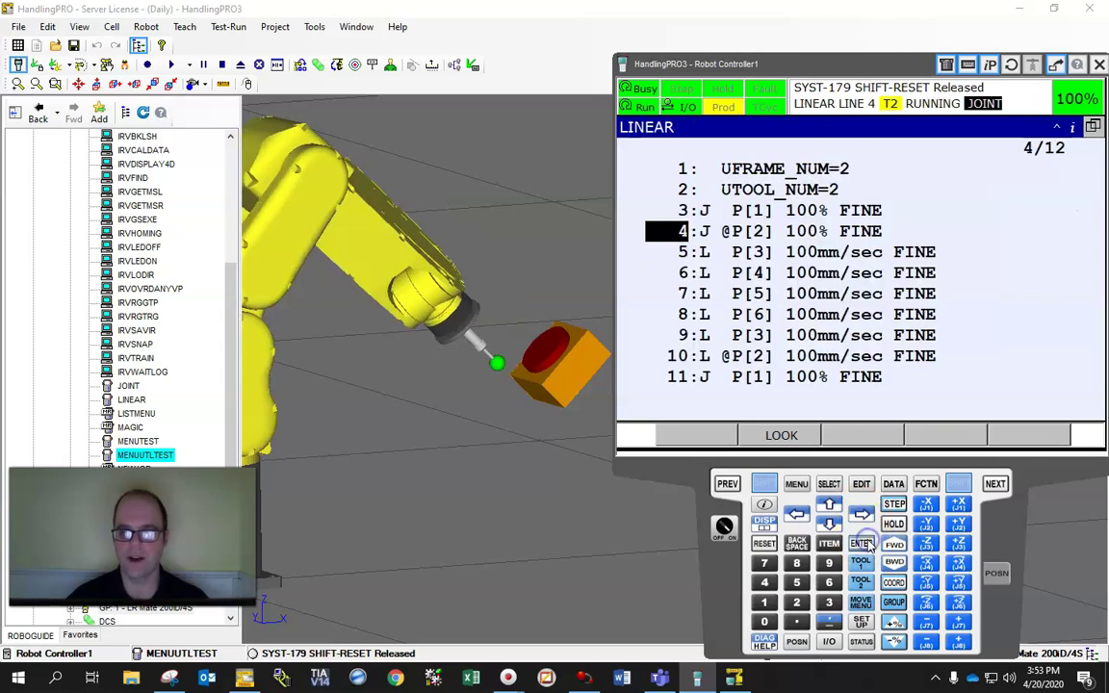
click(866, 545)
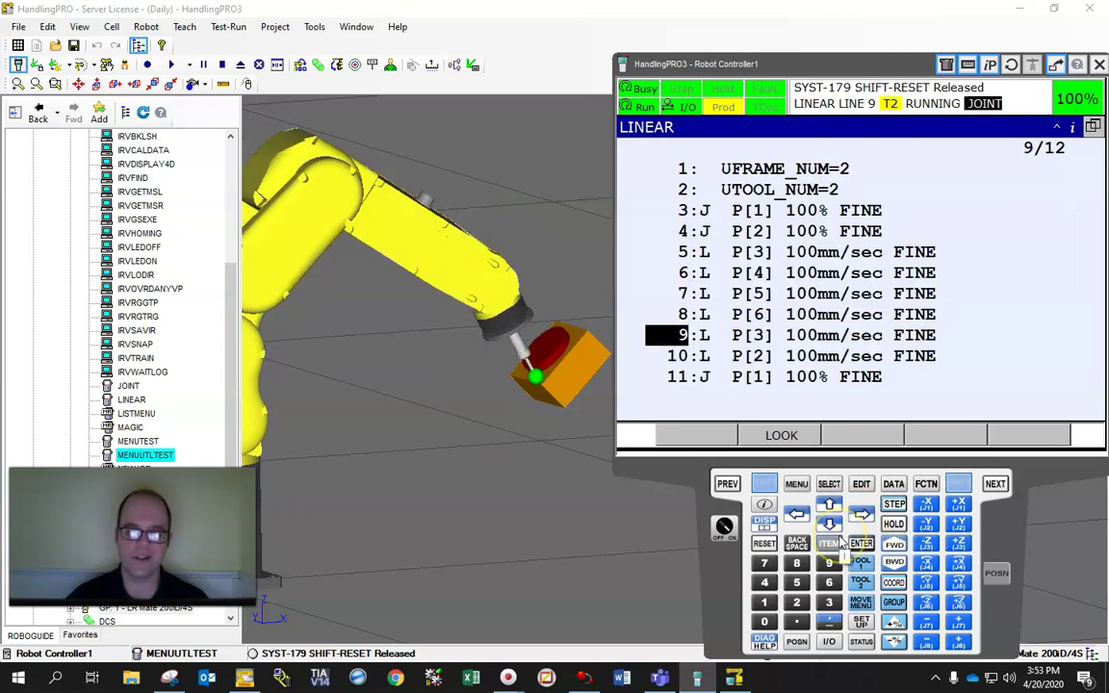
Step: Delete all four program lines, from LBL[1] through the conditional jump, in MENUUTLTEST
click(845, 199)
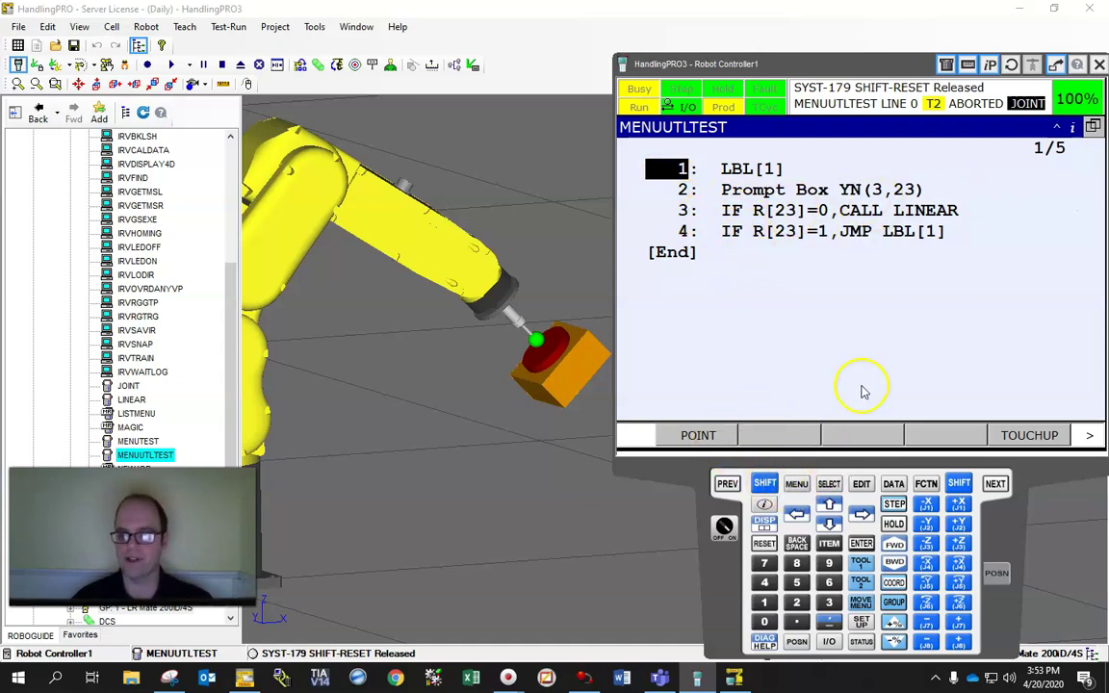
click(1072, 437)
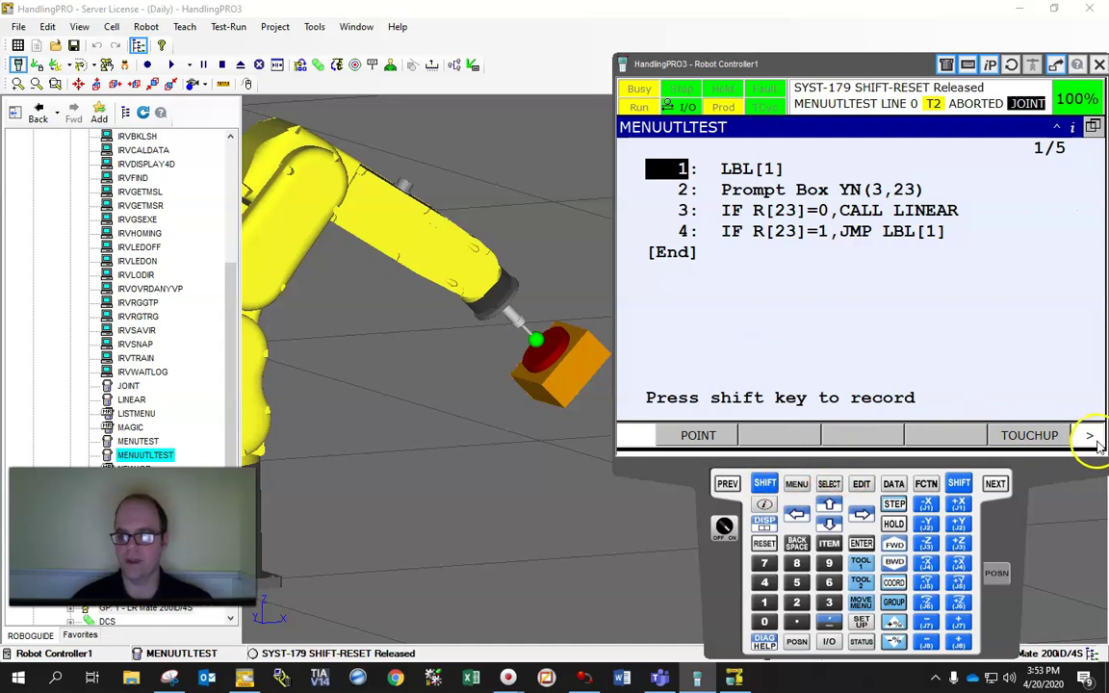
click(1089, 436)
click(1030, 436)
click(894, 236)
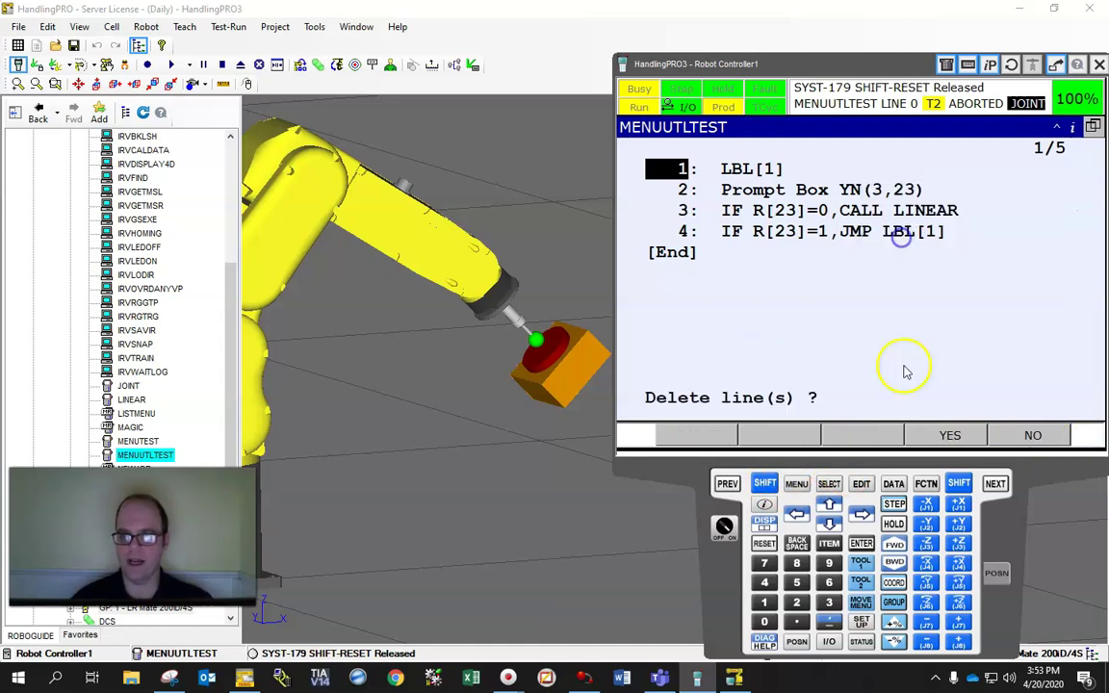
click(829, 523)
click(829, 523)
click(829, 523)
click(944, 440)
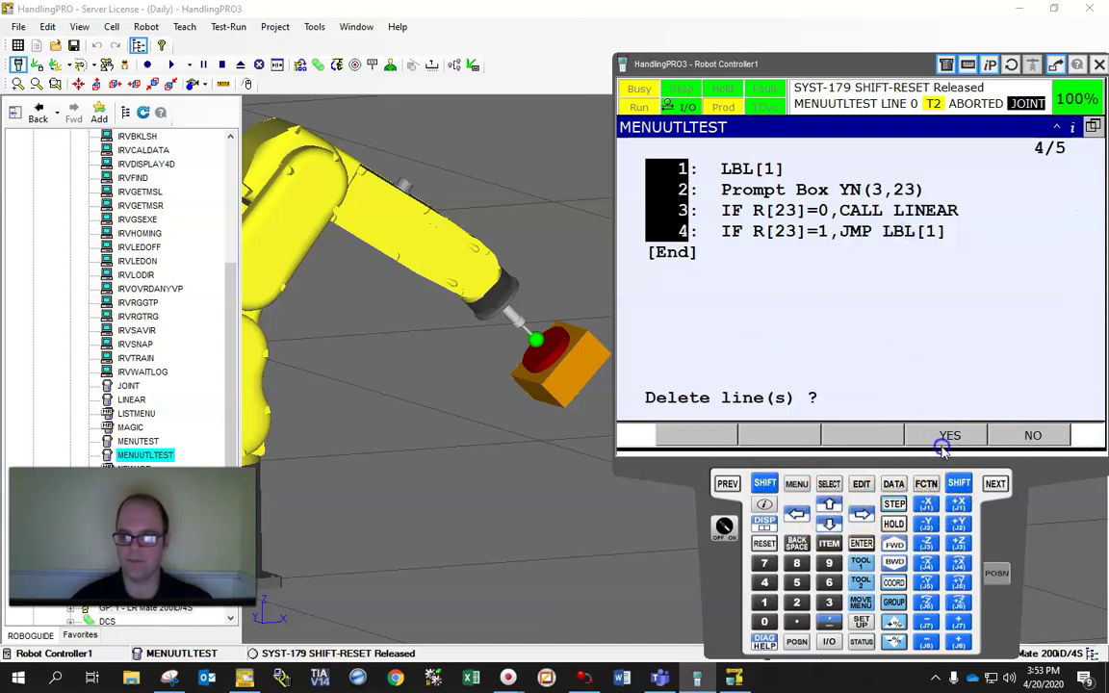
Step: Insert a List Menu macro call on line 1 with a constant as its first parameter
click(698, 435)
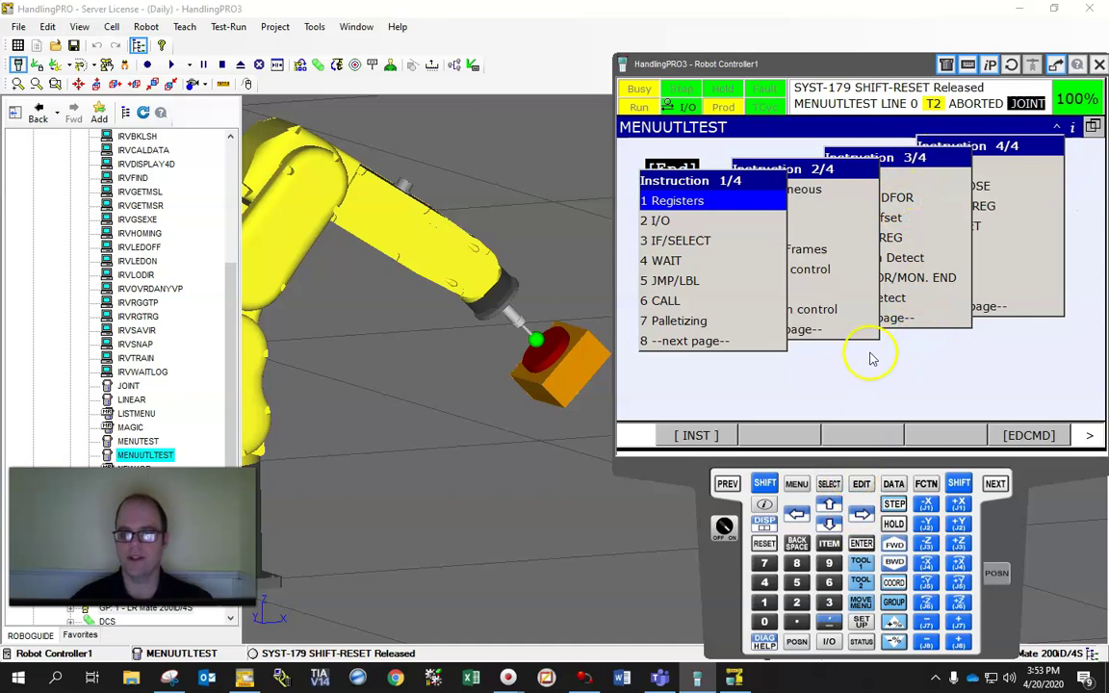
click(902, 342)
click(846, 177)
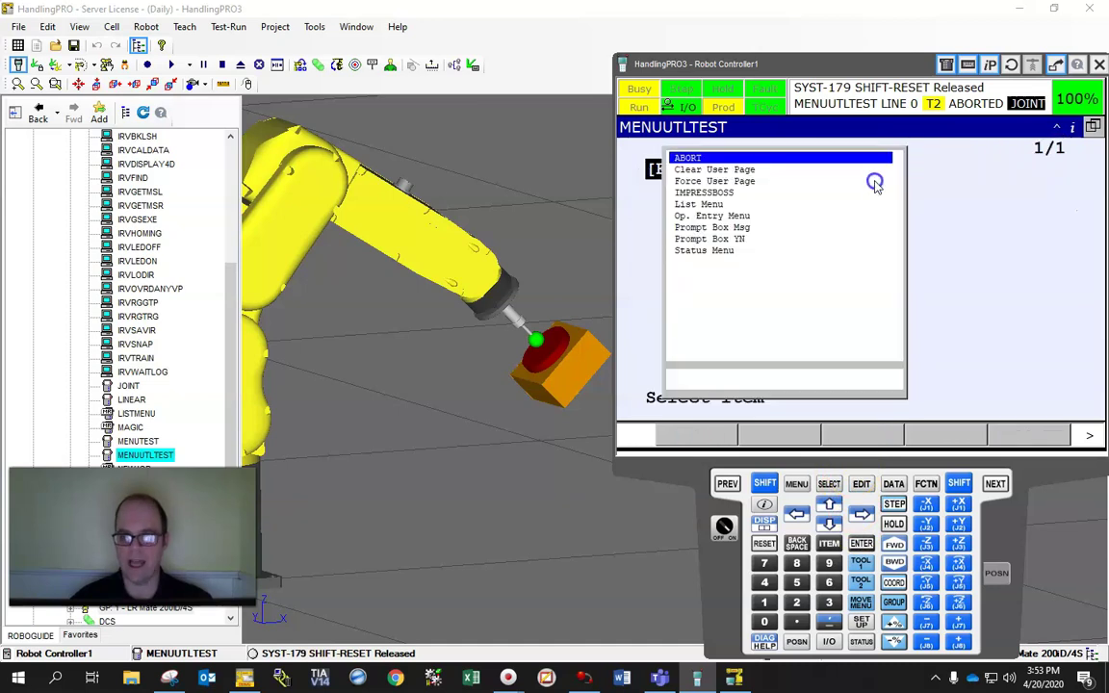
click(702, 205)
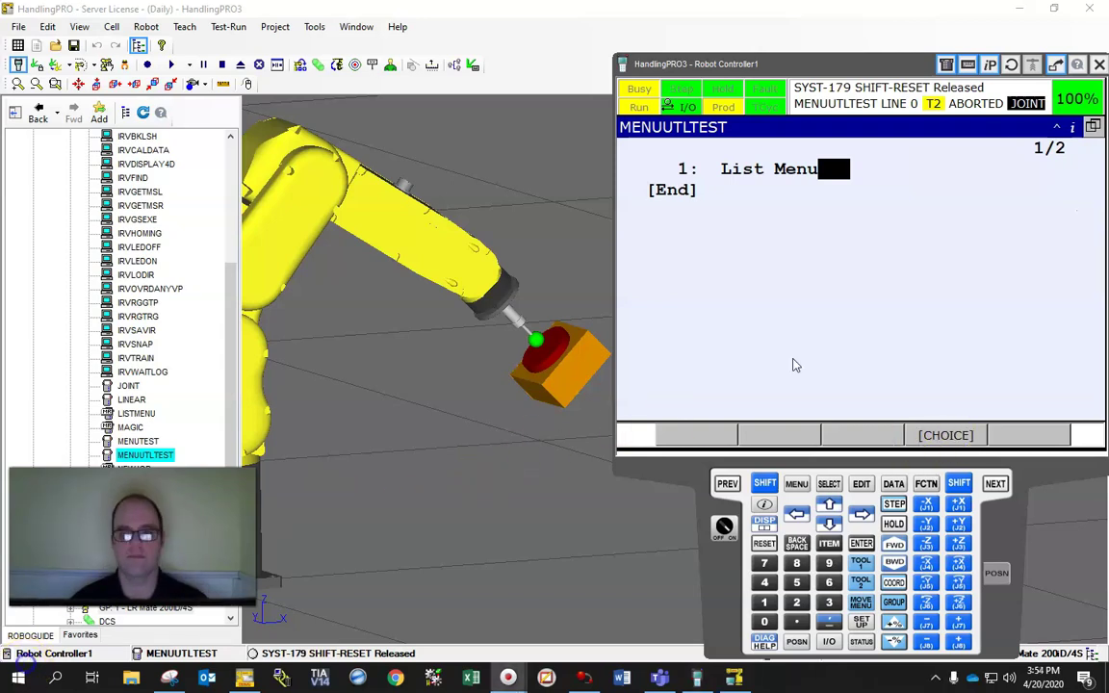
click(945, 435)
click(672, 220)
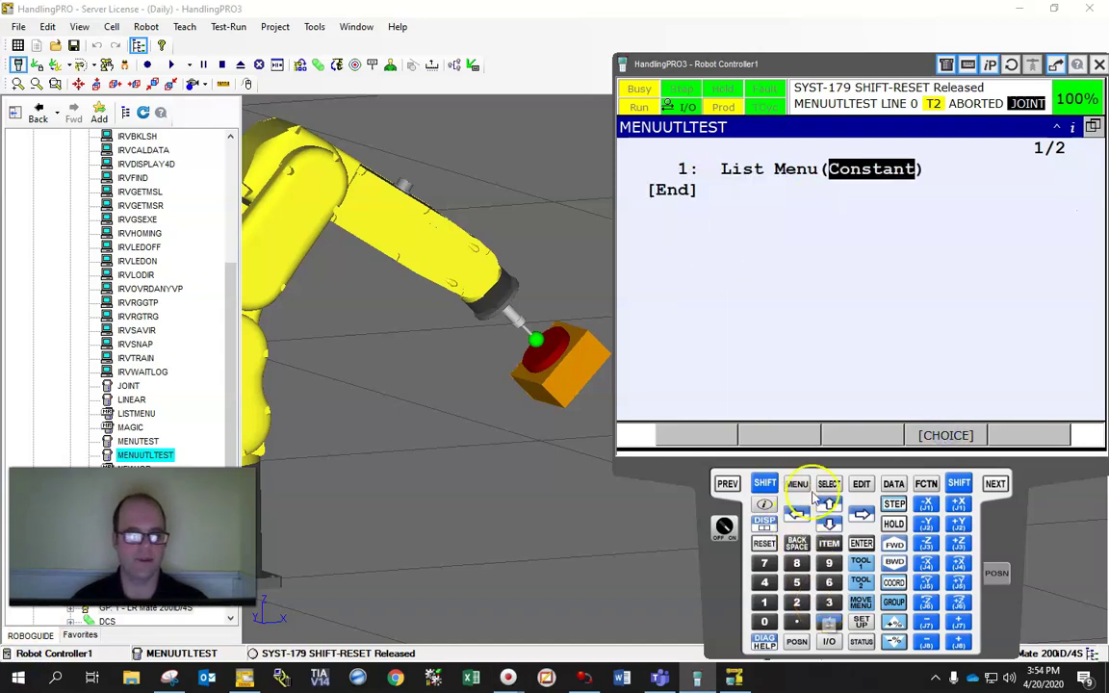
Step: Look up the menu numbers of the existing Select from a list menus in Menu Utility setup and return to the program
click(796, 484)
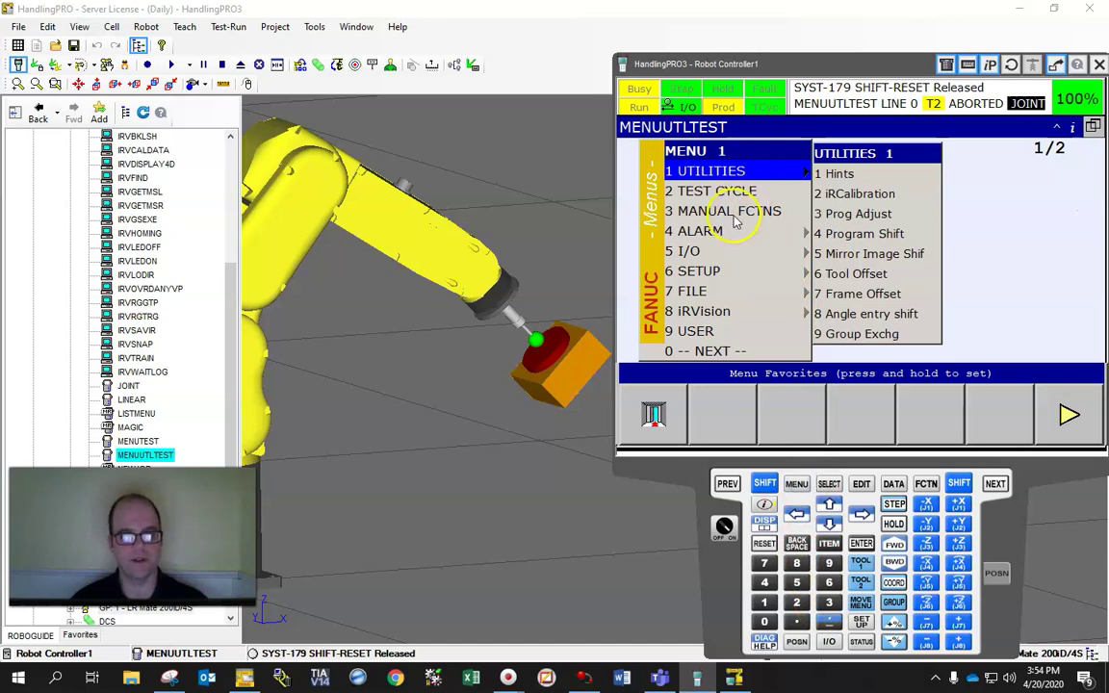
click(712, 270)
click(857, 193)
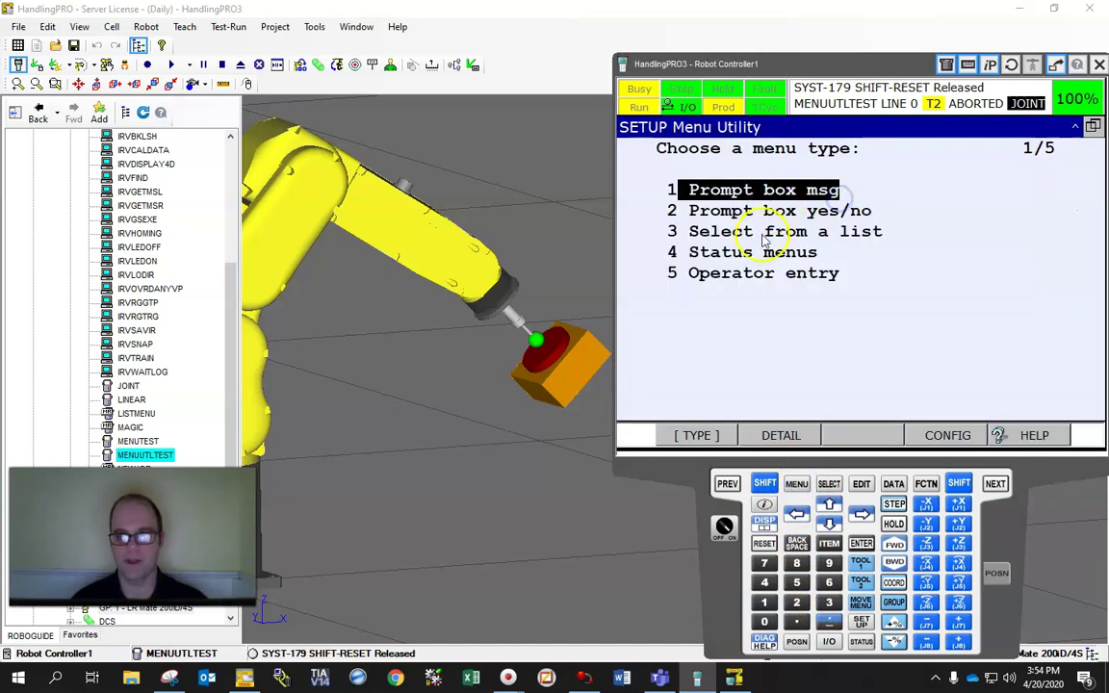
click(764, 235)
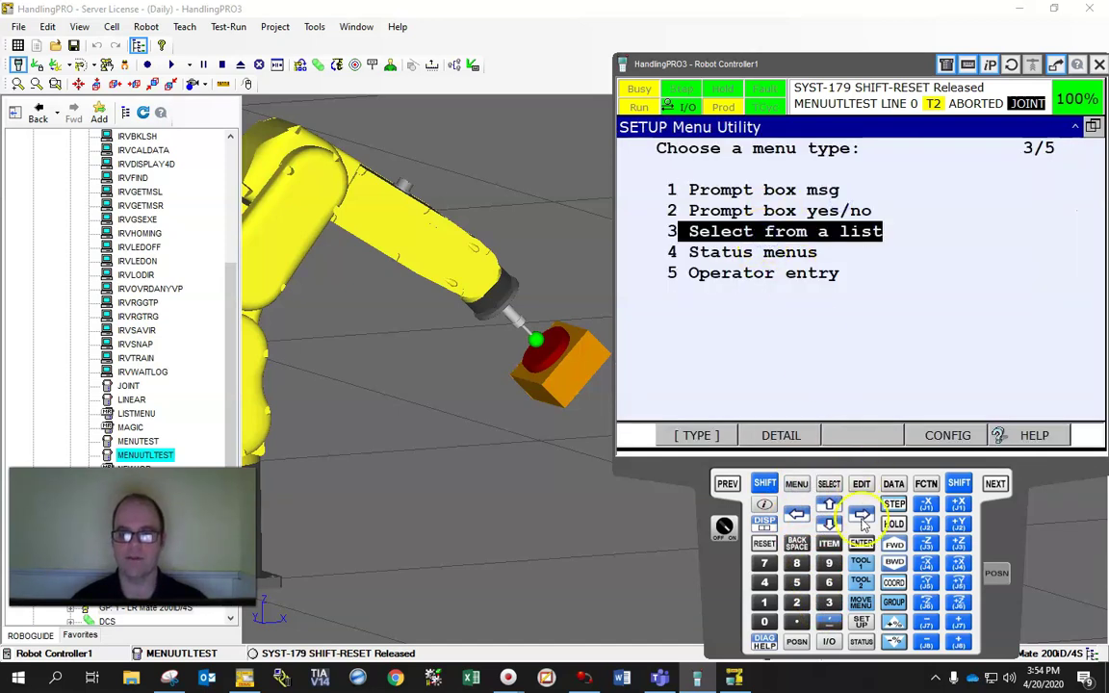
click(766, 441)
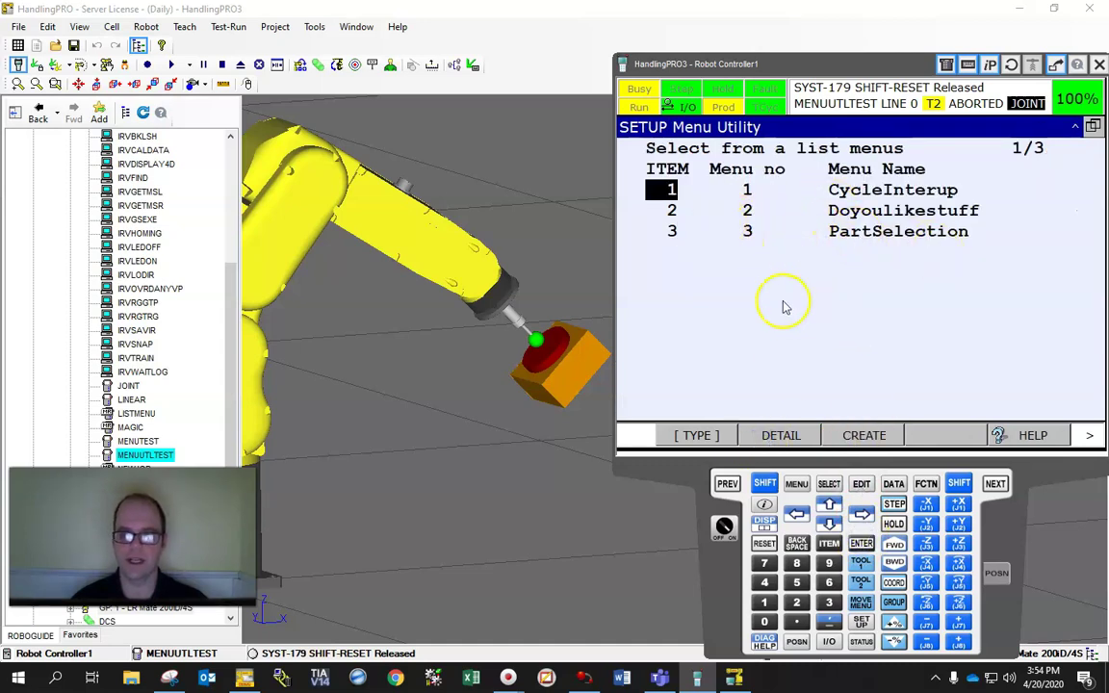
click(857, 484)
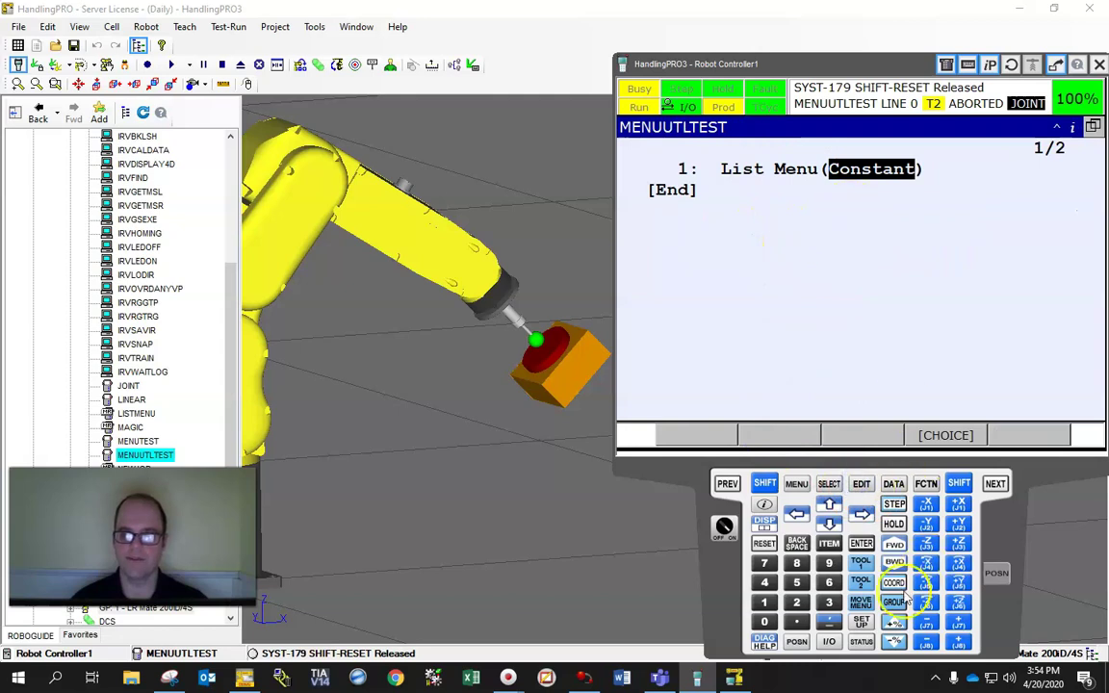
Step: Set the List Menu call's parameters to menu number 3 and a second constant, 45, for the result register
click(826, 604)
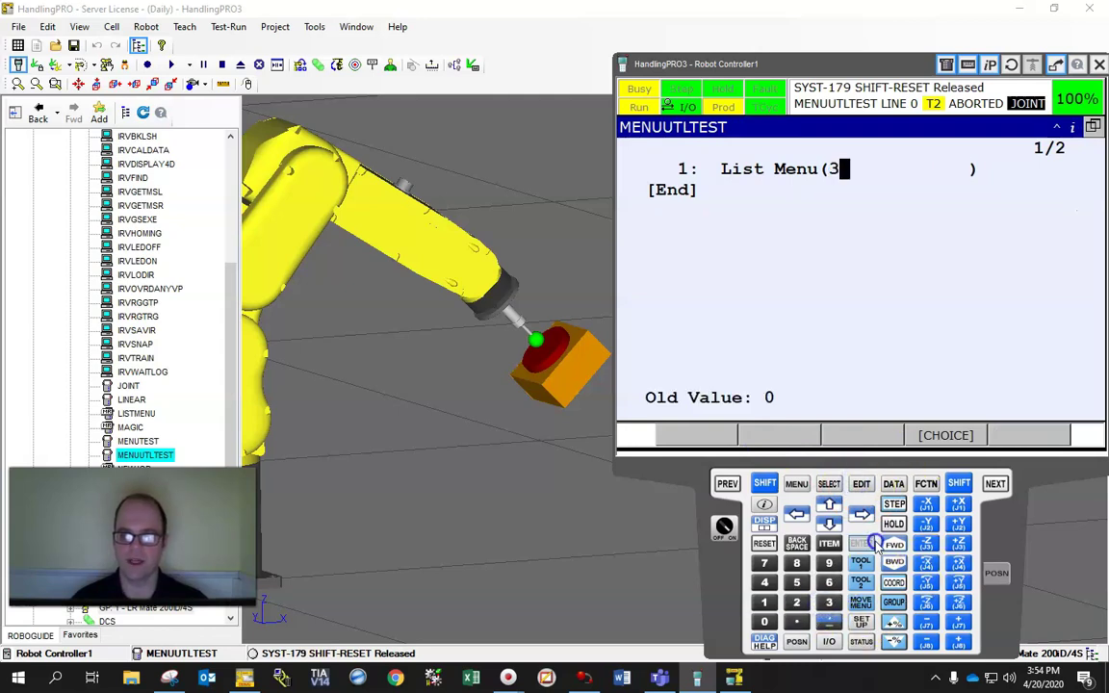
key(Return)
click(941, 435)
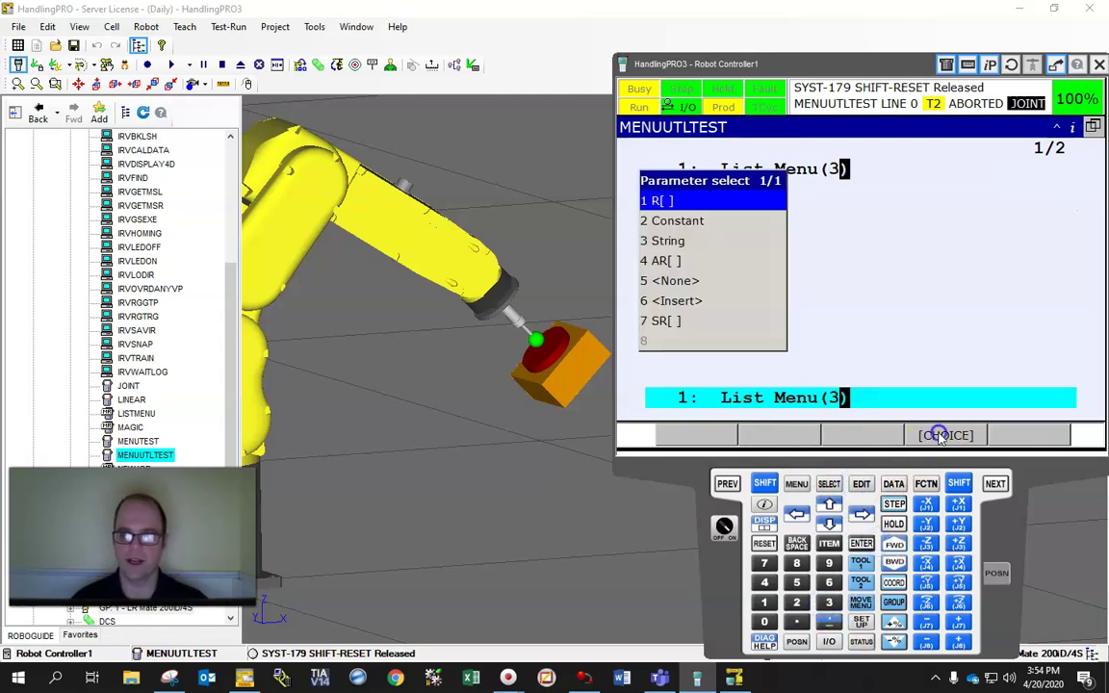
click(701, 224)
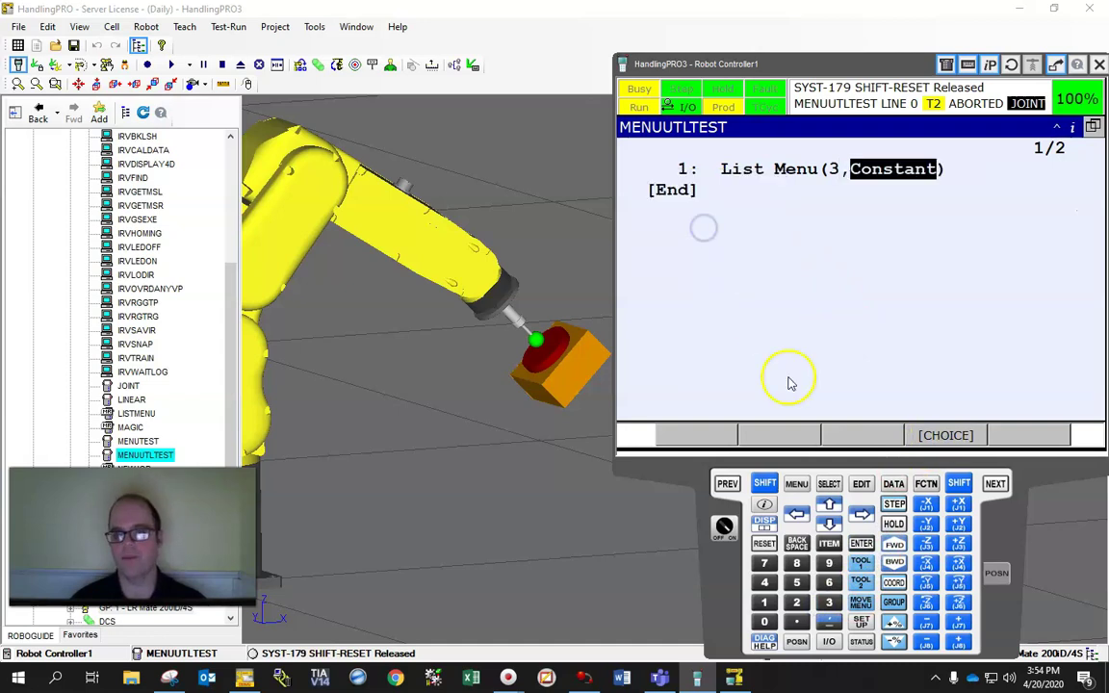
click(764, 585)
click(796, 583)
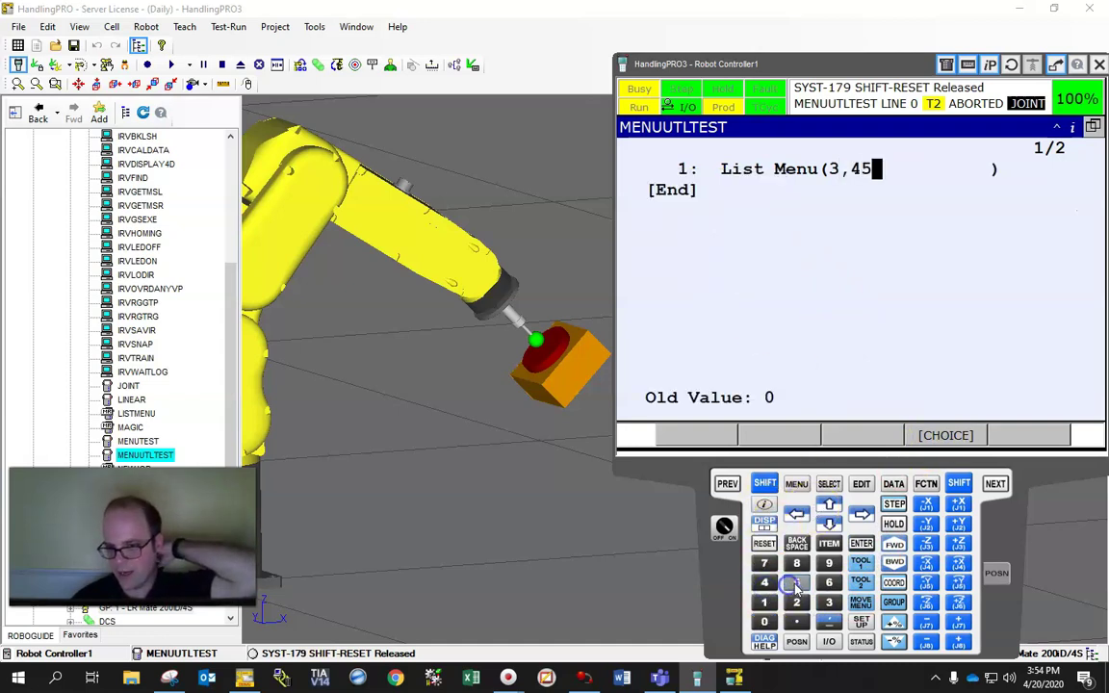
click(862, 545)
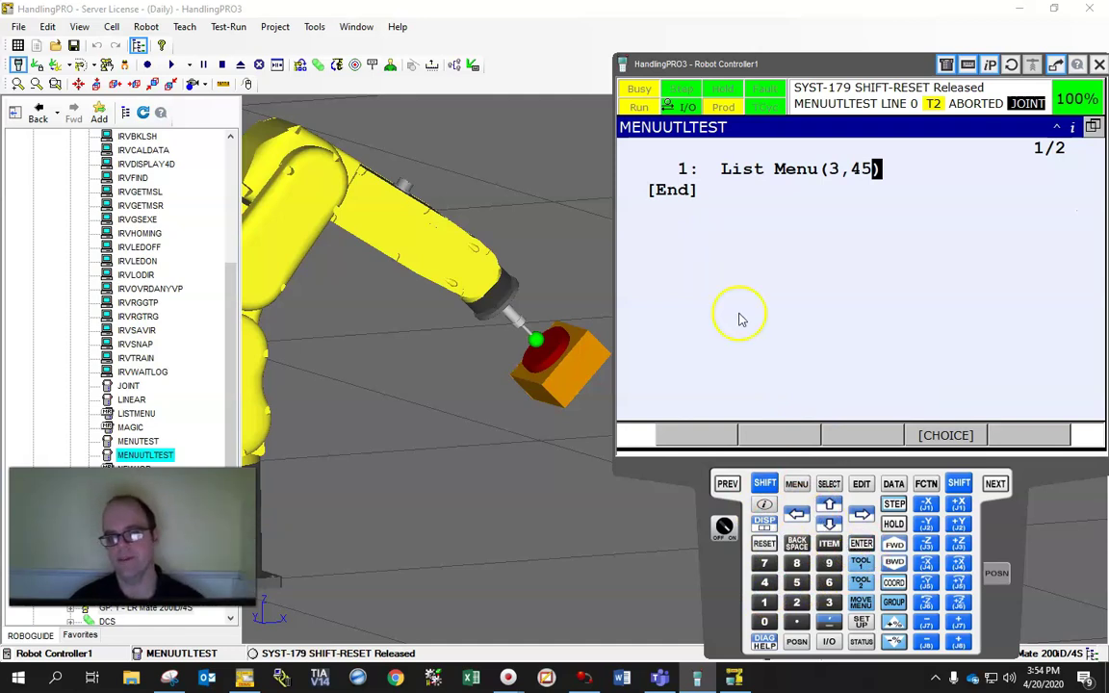
Step: Add a SELECT instruction on line 2 that evaluates register R[45]
click(692, 185)
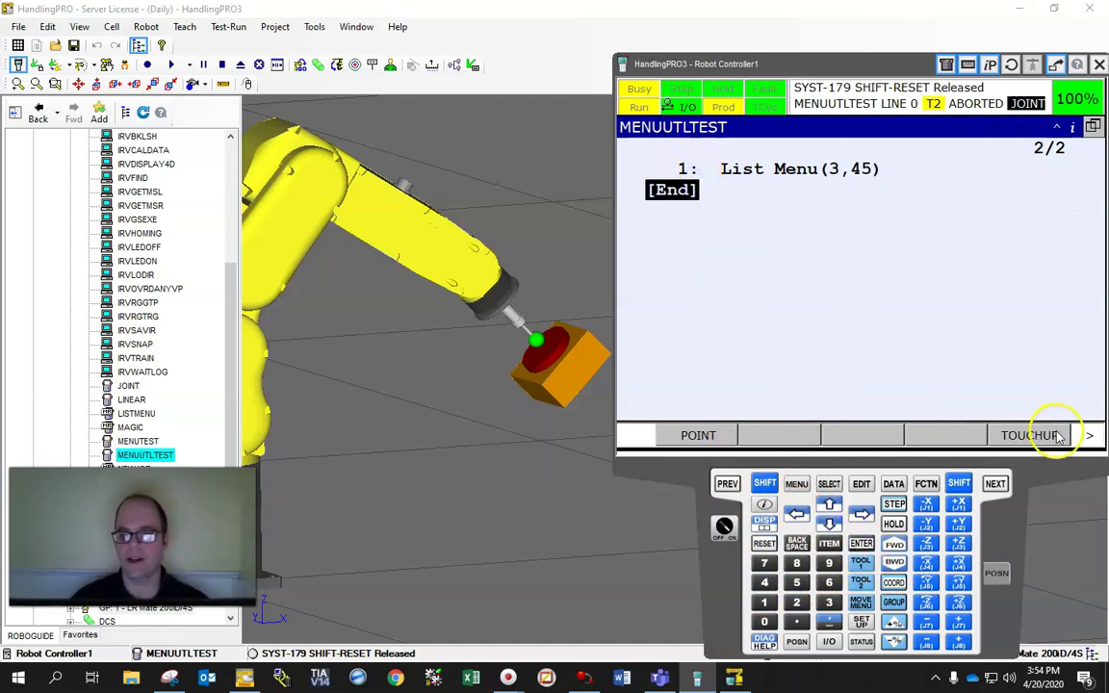
click(697, 436)
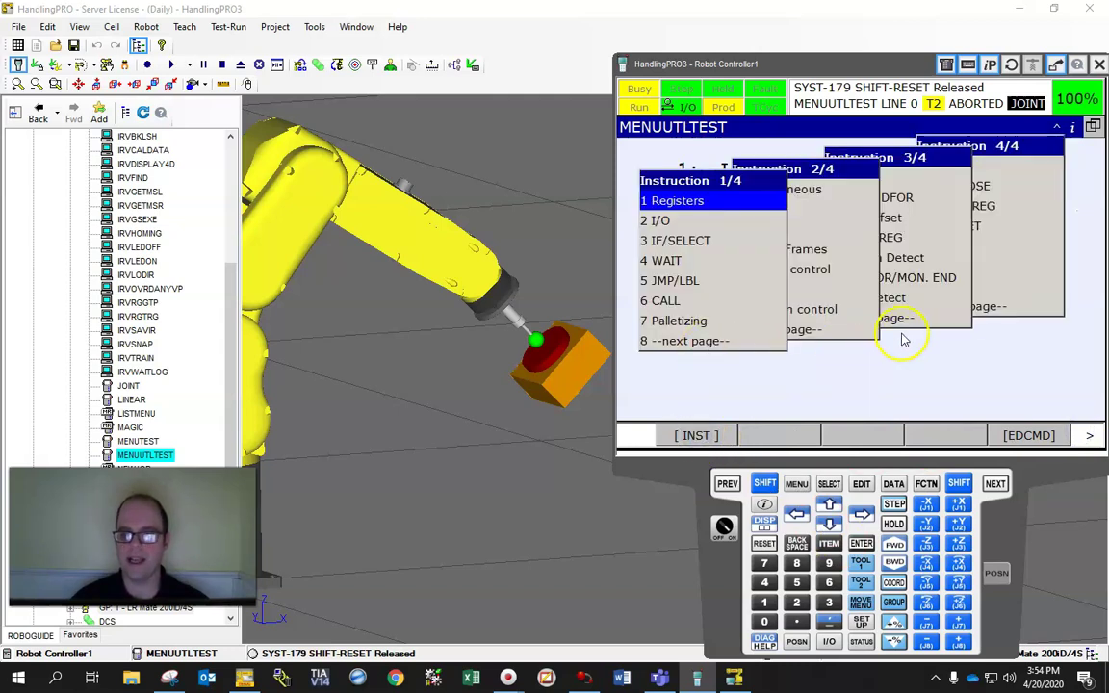
click(679, 239)
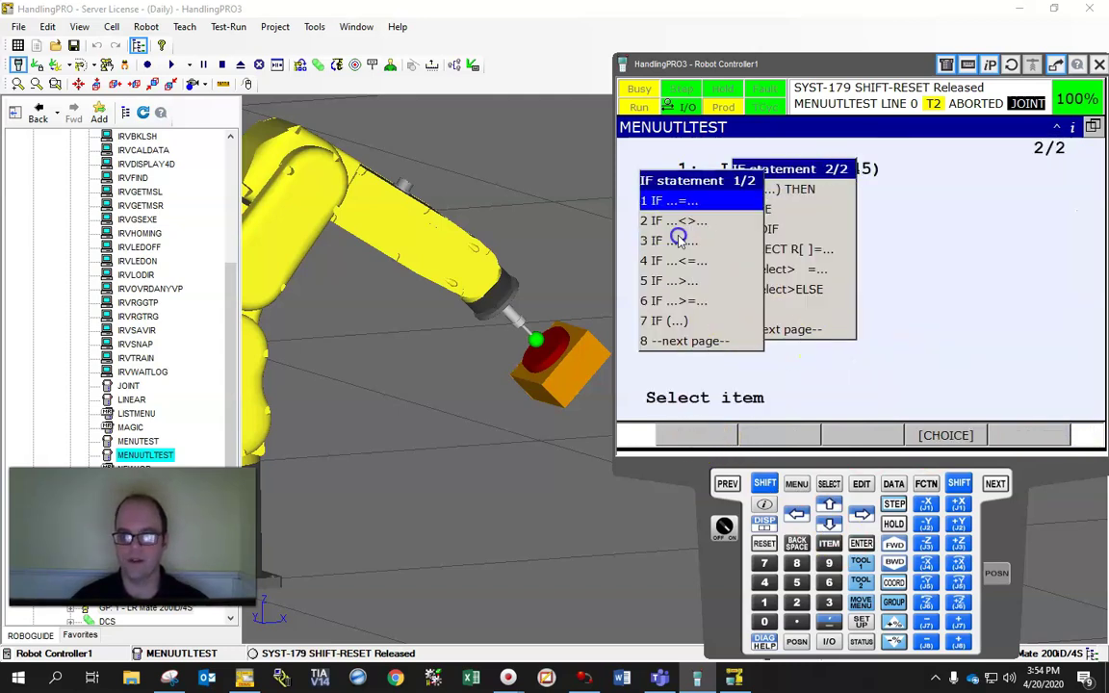
click(734, 343)
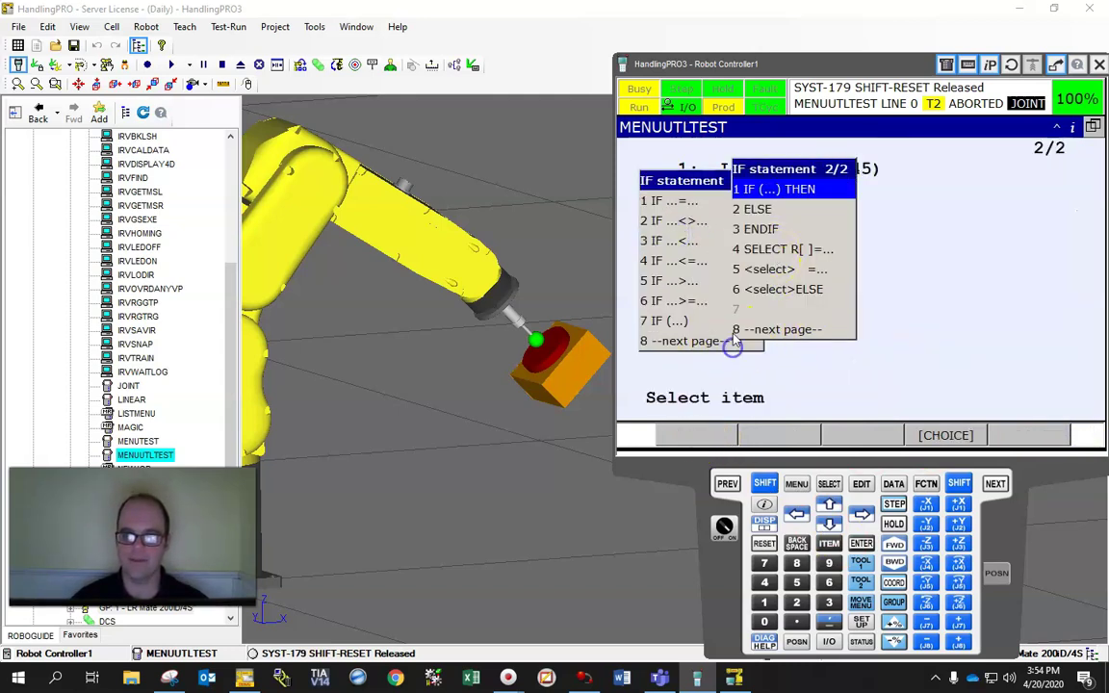
click(761, 249)
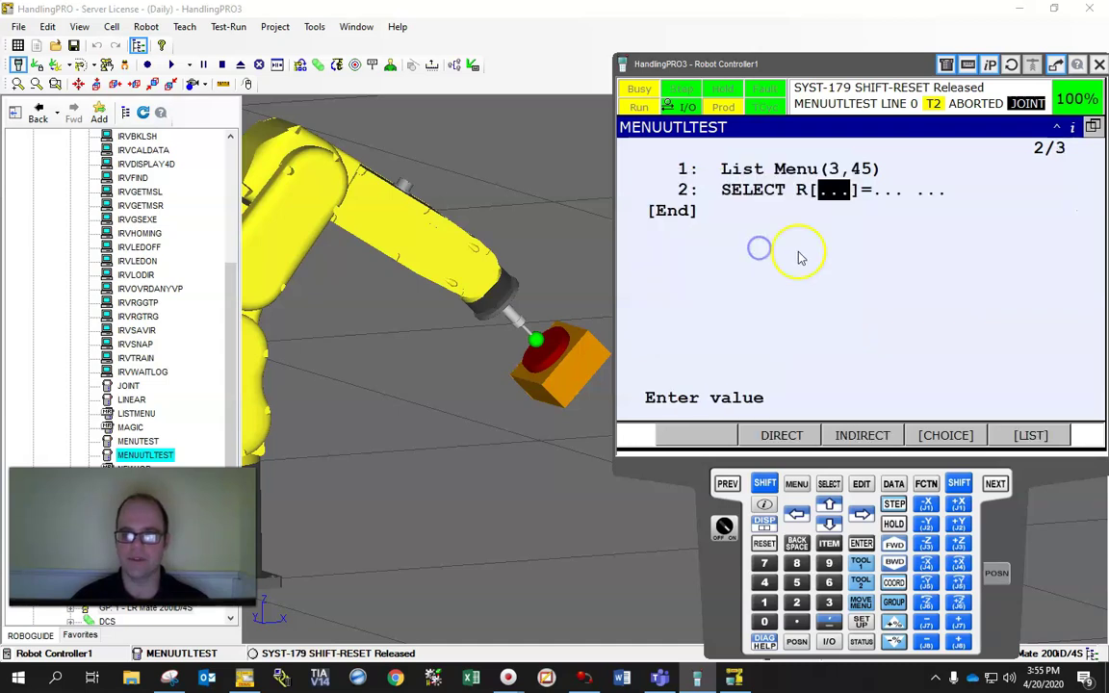
text(45)
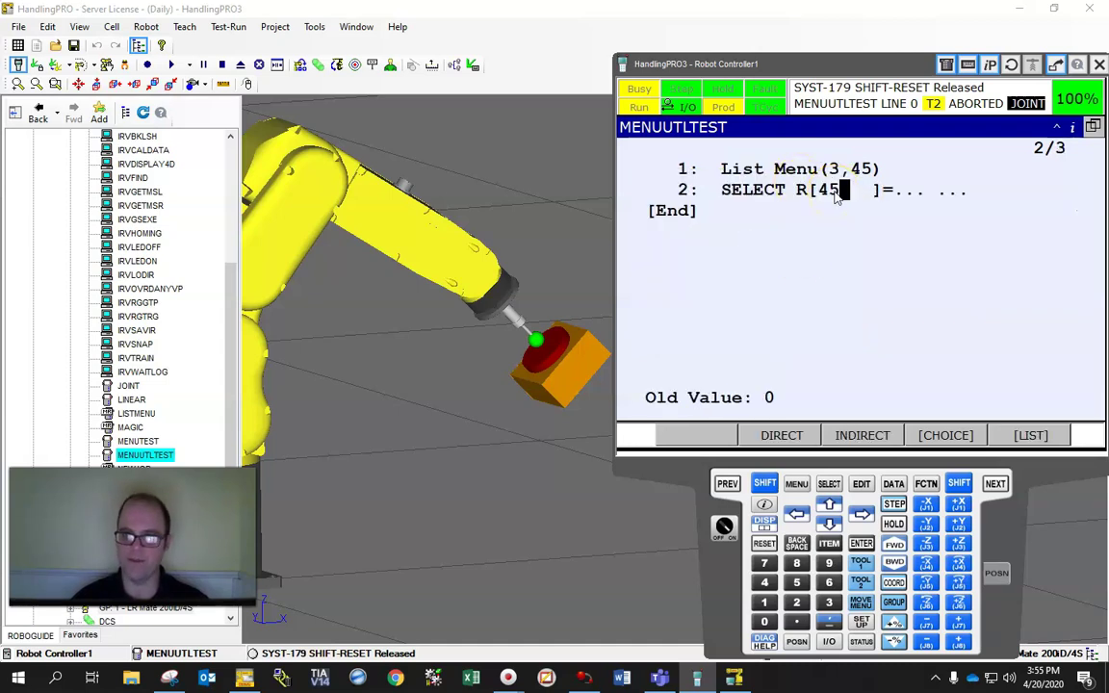
key(Return)
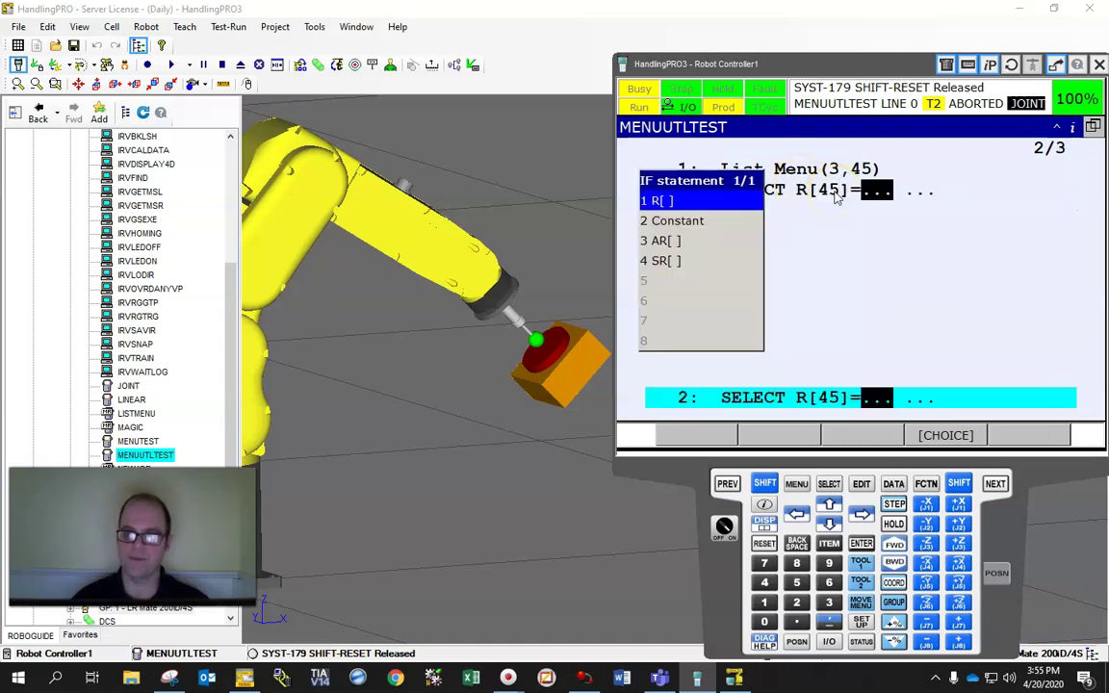
Step: Set the SELECT instruction's first case to constant 1 and have it call the CIRCLE program
click(686, 223)
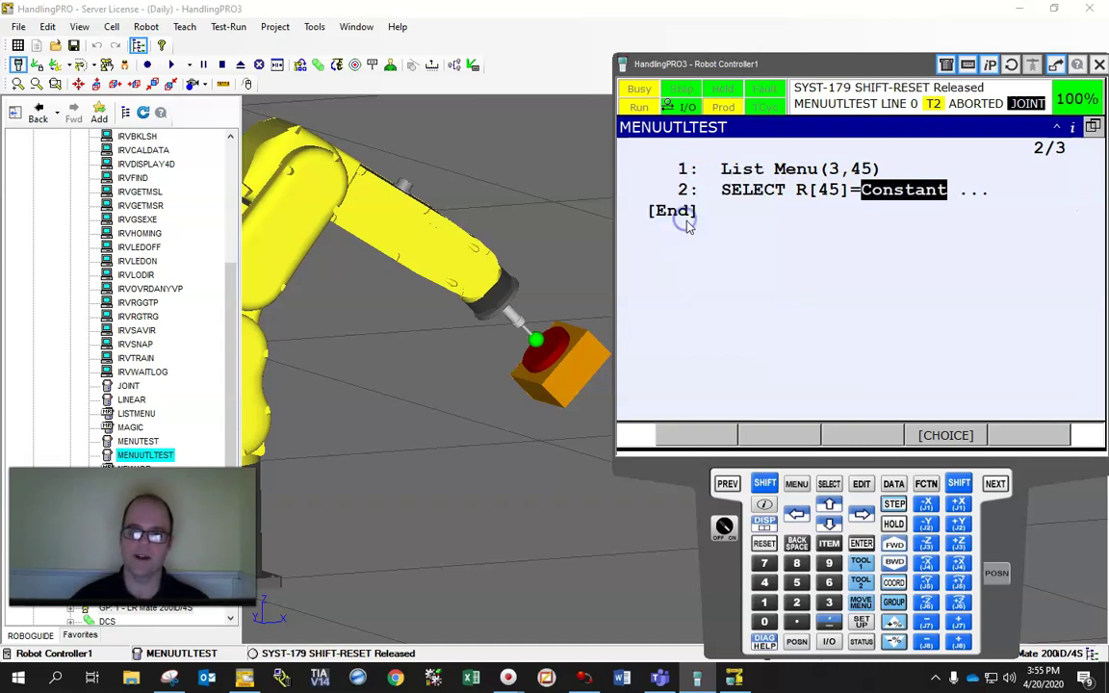
click(765, 602)
key(Return)
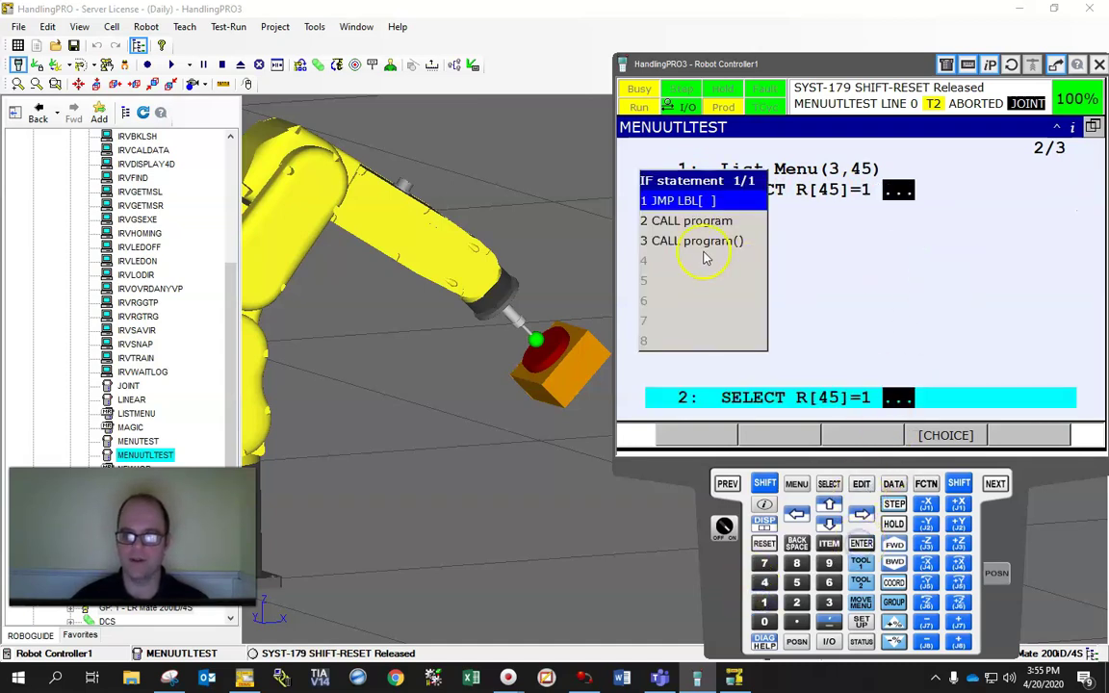
click(681, 223)
click(700, 169)
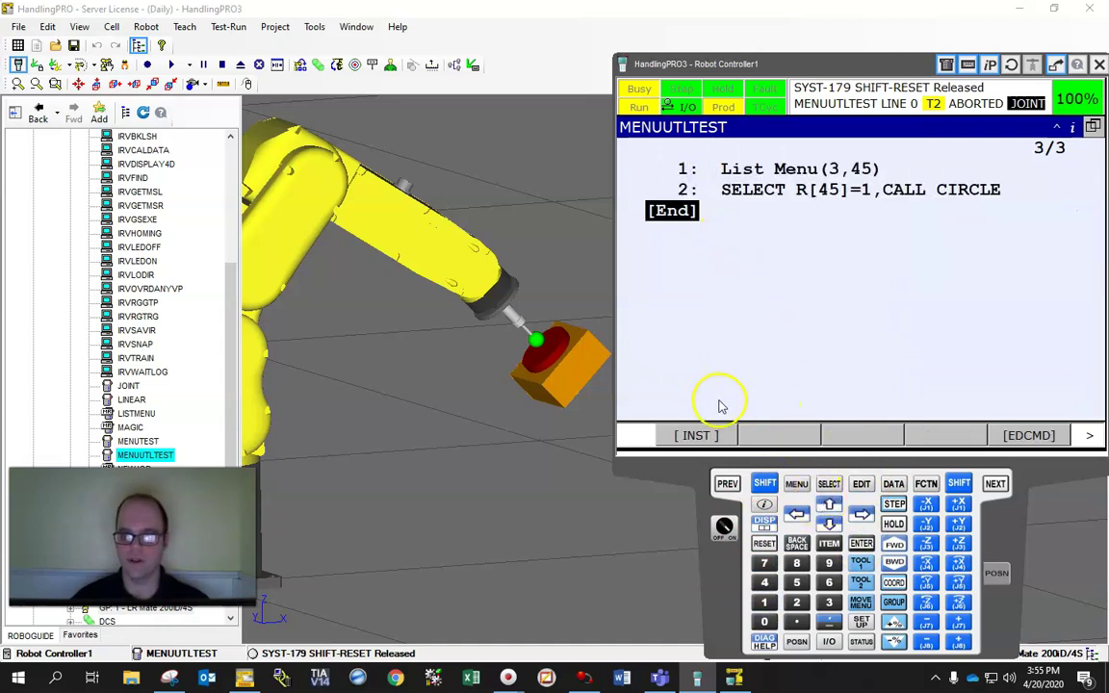
Step: Add a second select case on line 3 for constant 2 that calls LINEAR without a parameter
click(699, 436)
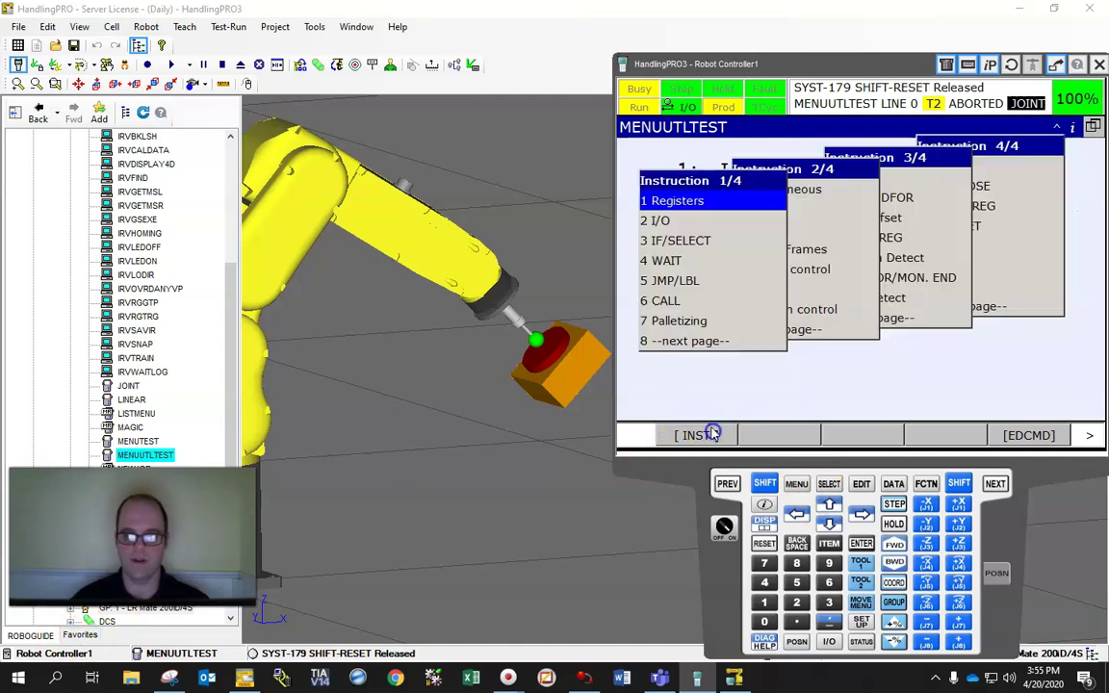
click(690, 241)
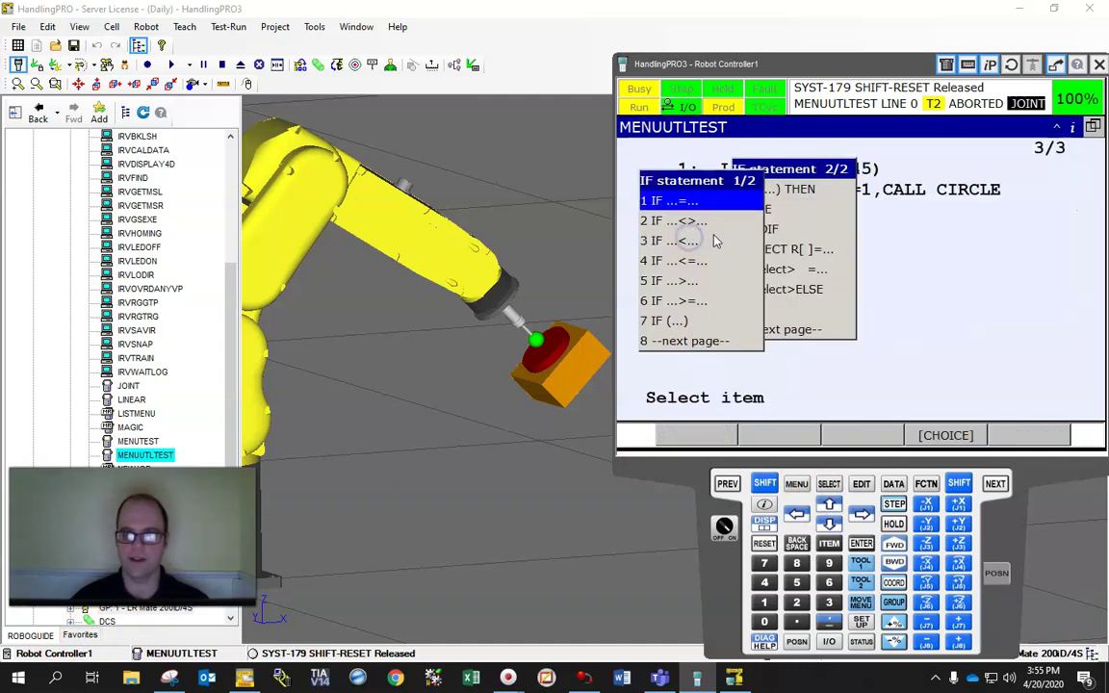
click(795, 270)
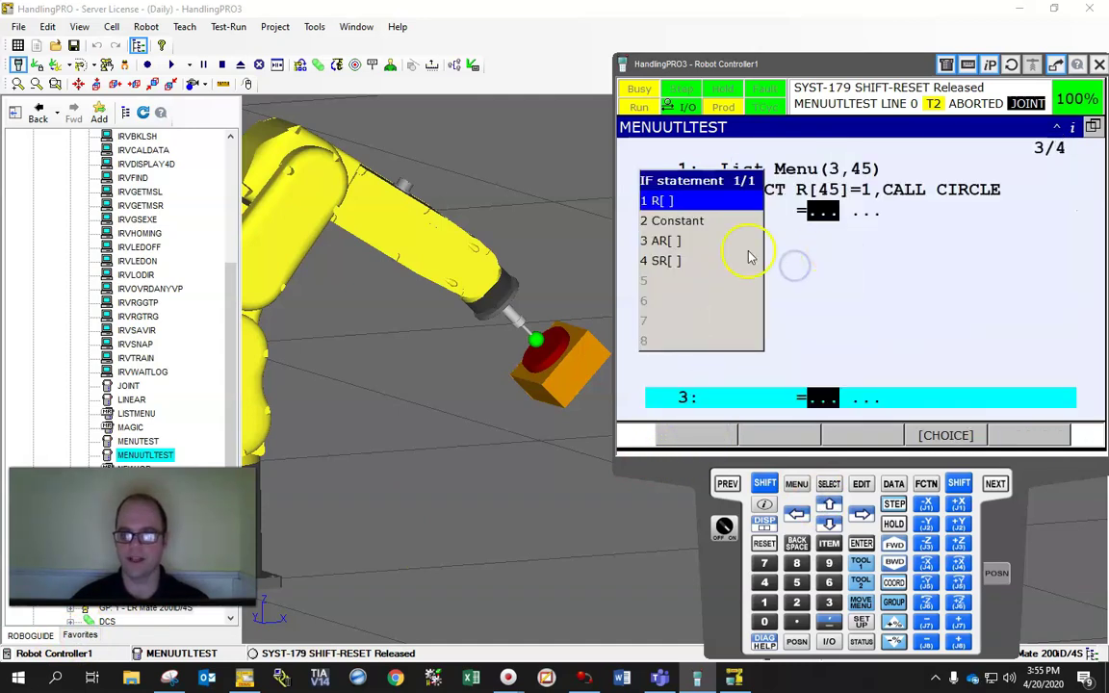
click(697, 222)
text(2)
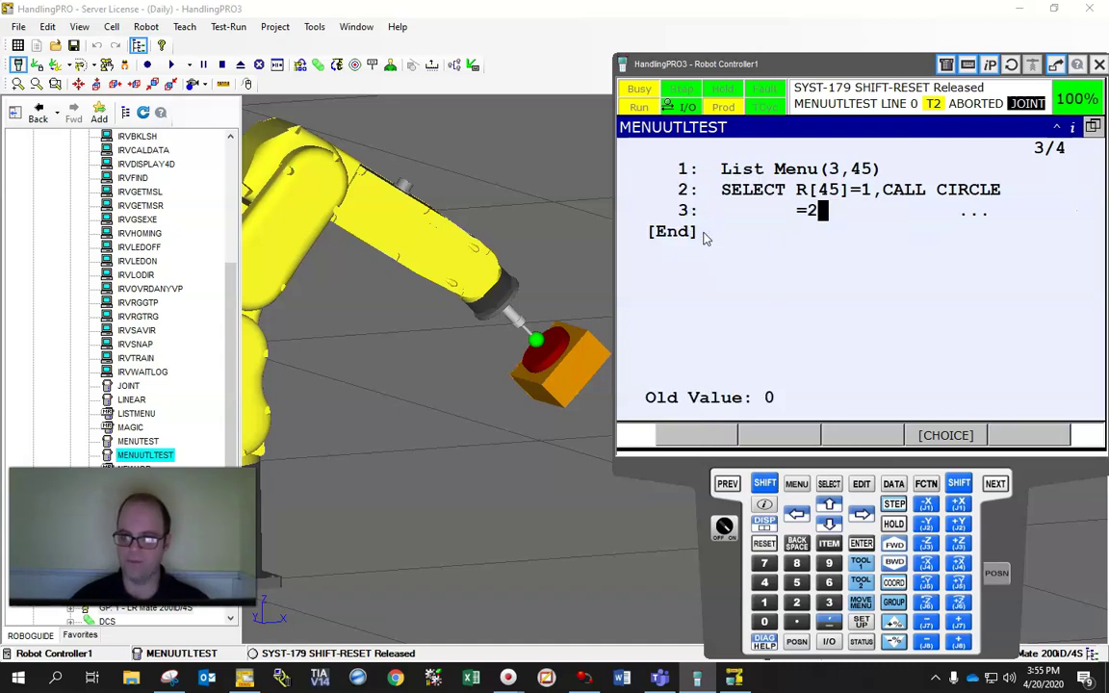
key(Return)
click(706, 239)
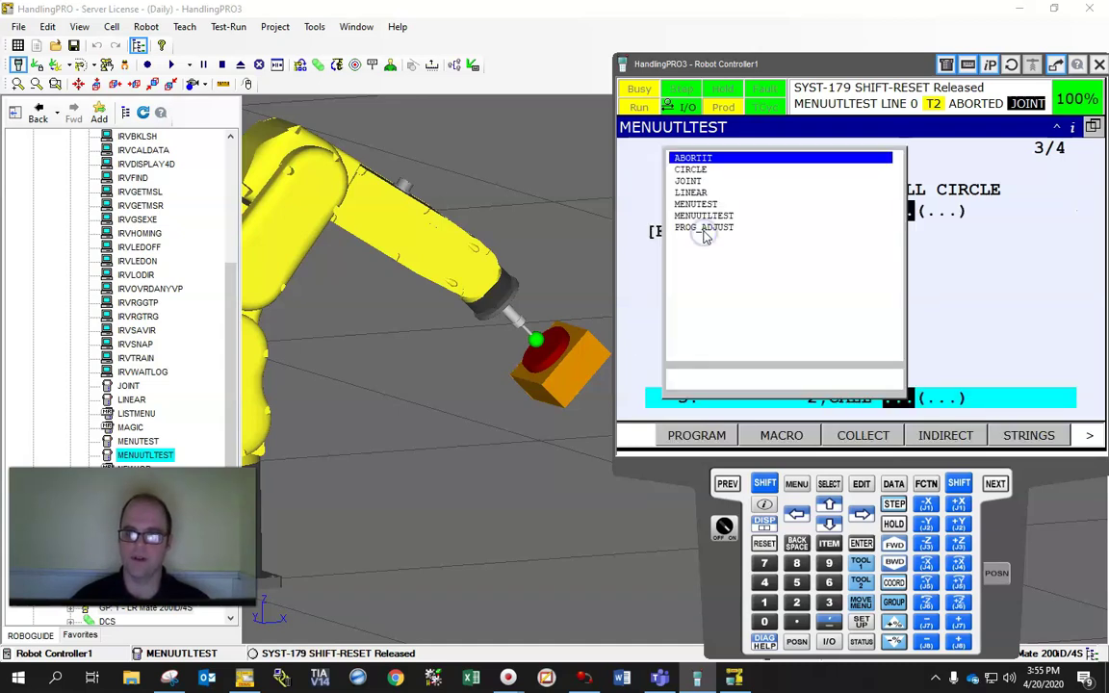
click(690, 191)
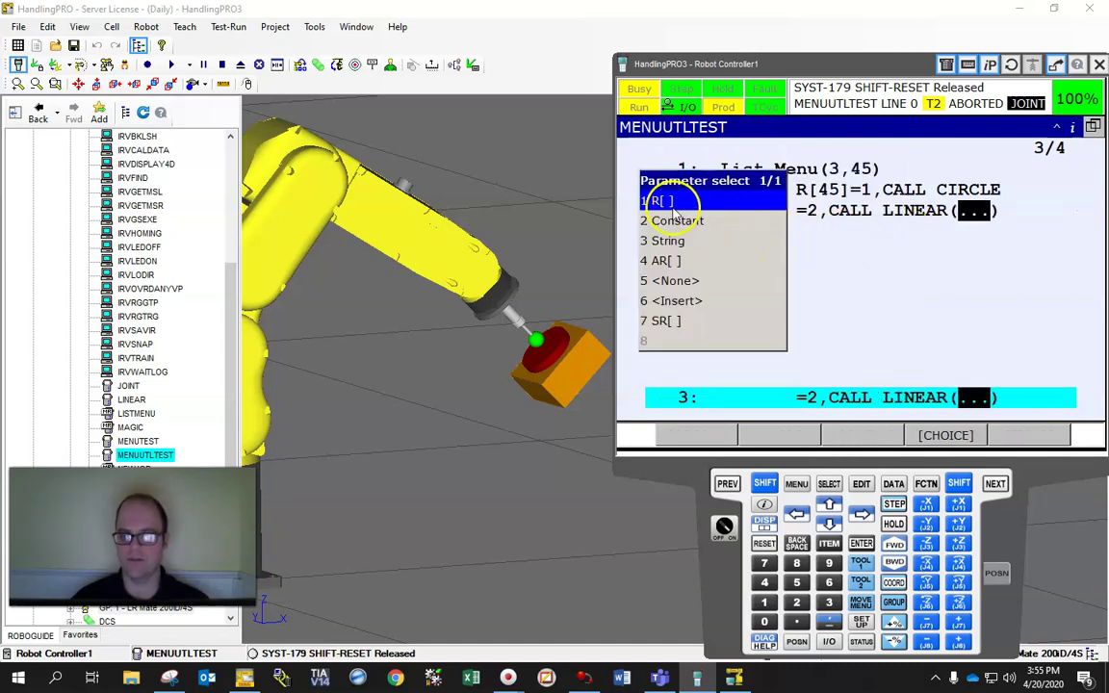
click(705, 280)
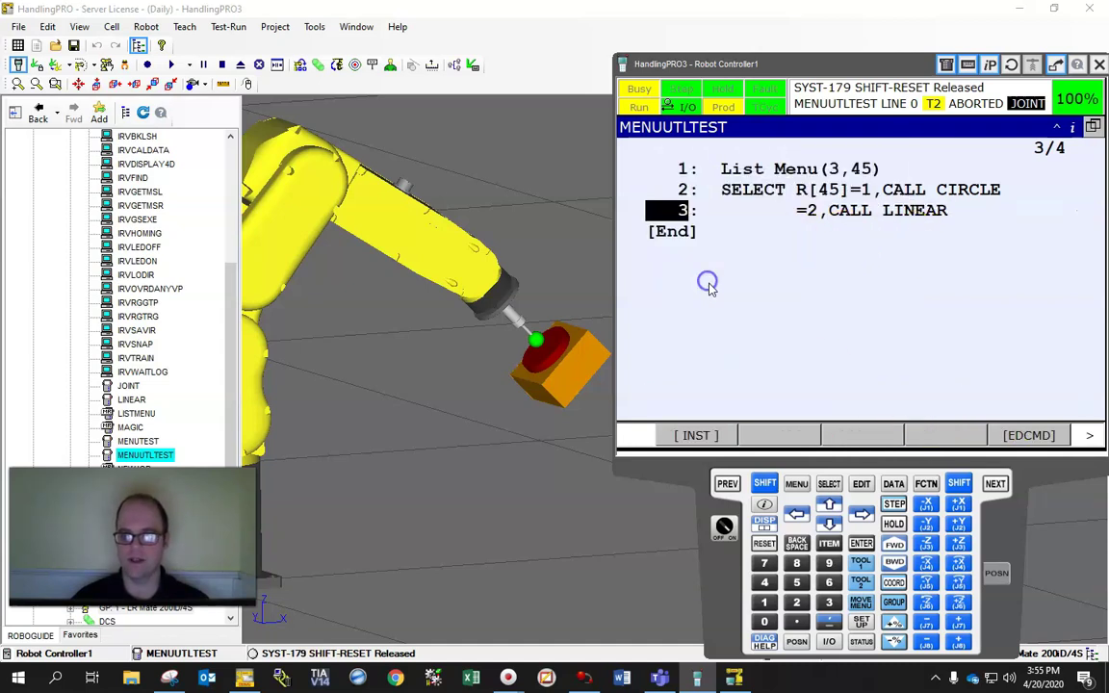
Step: Add a third case line to the SELECT instruction on line 4 of MENUUTLTEST
click(676, 232)
click(708, 436)
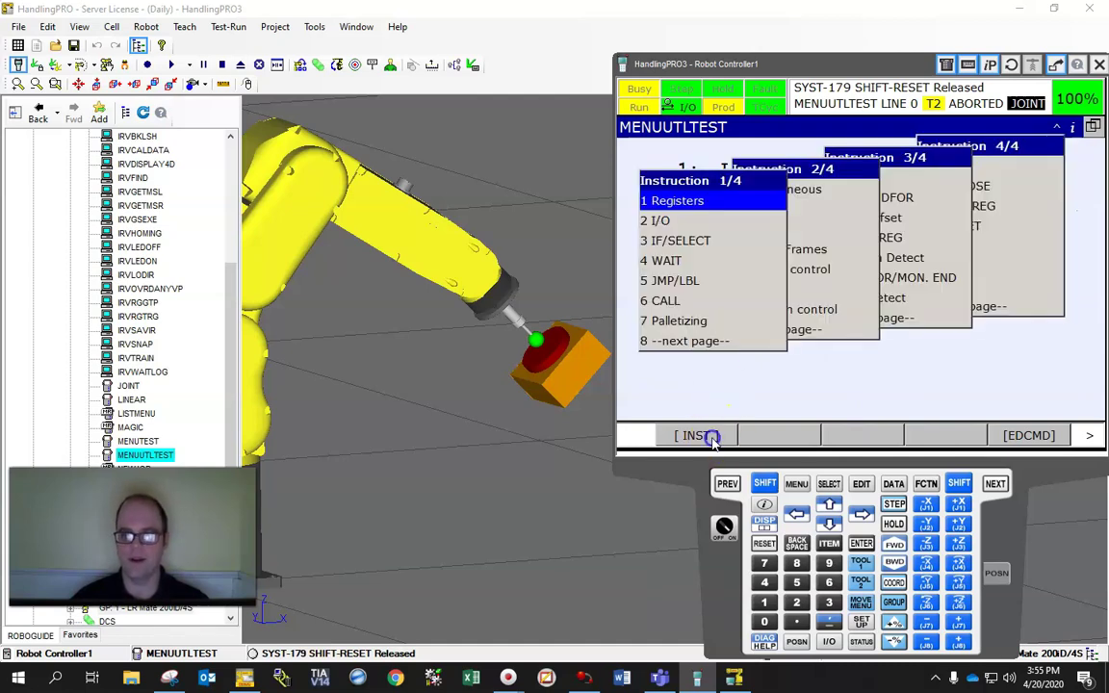
click(692, 242)
click(801, 275)
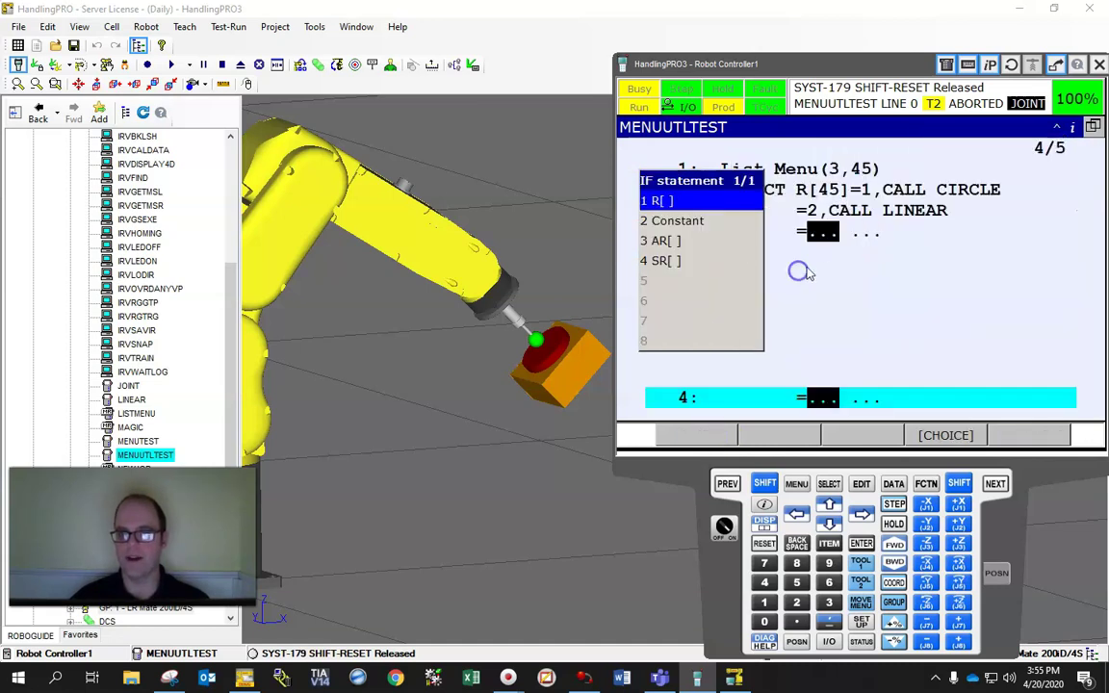
key(3)
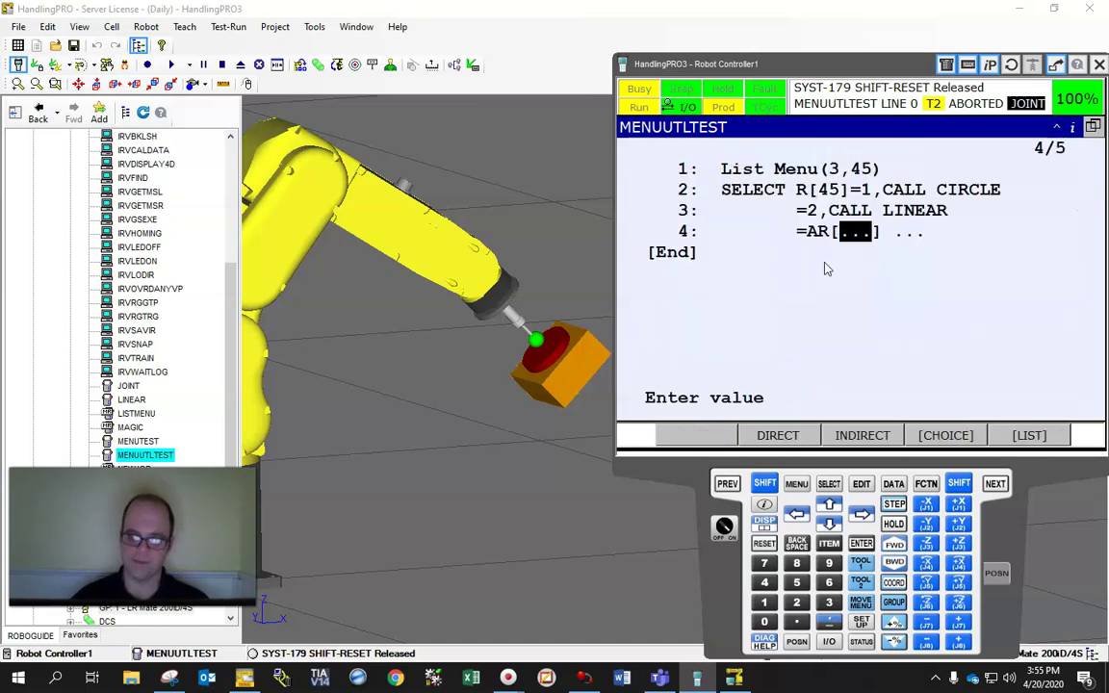
key(Escape)
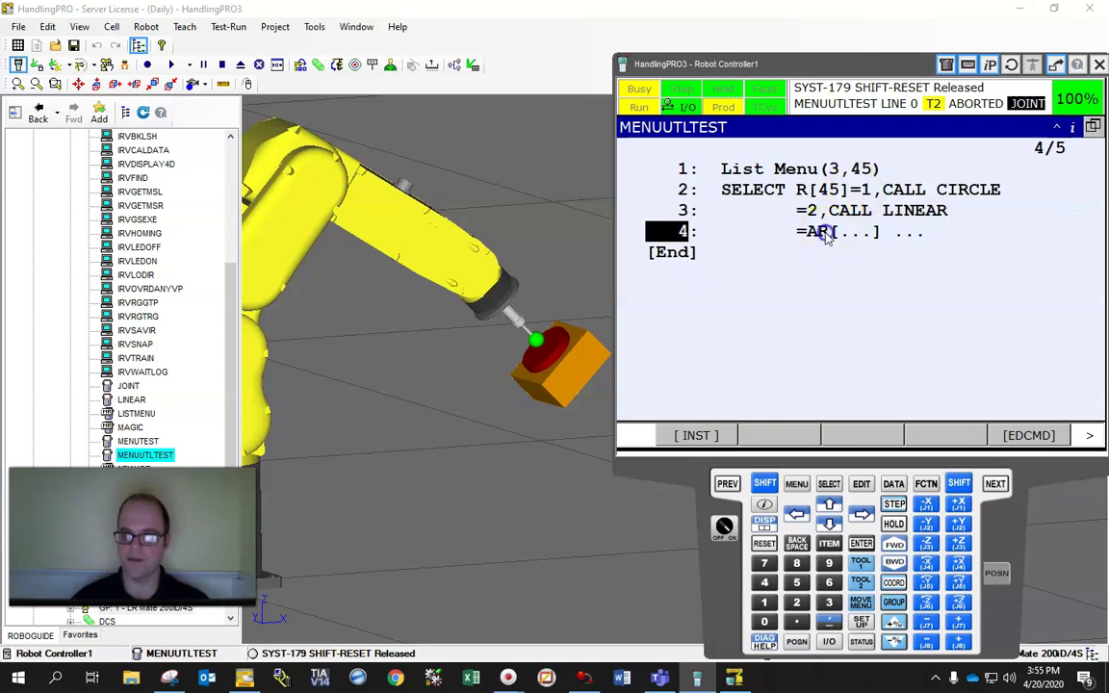
Step: Set the line 4 select case to constant 3 and have it call the JOINT program
click(826, 233)
click(931, 435)
click(699, 229)
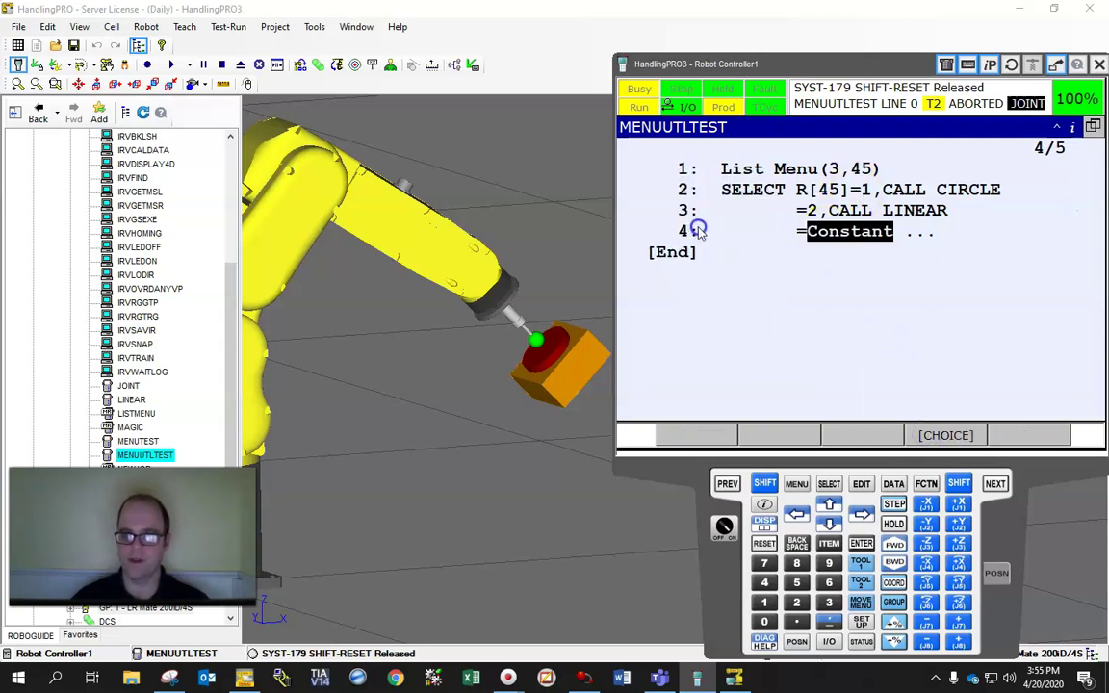
text(3)
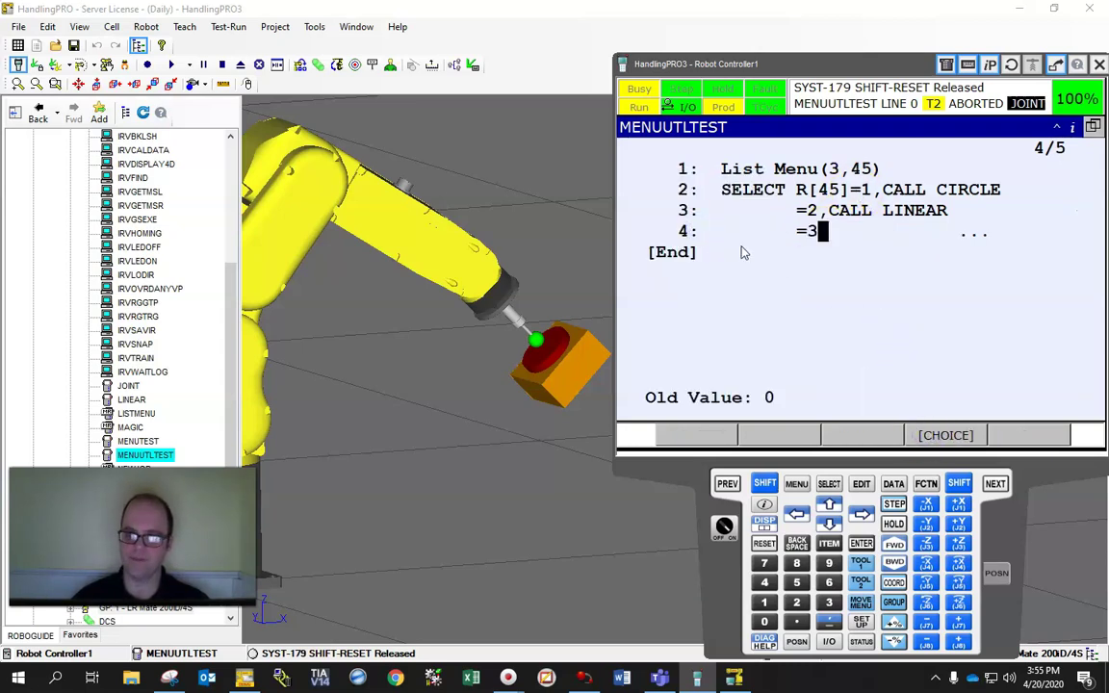
key(Return)
click(712, 220)
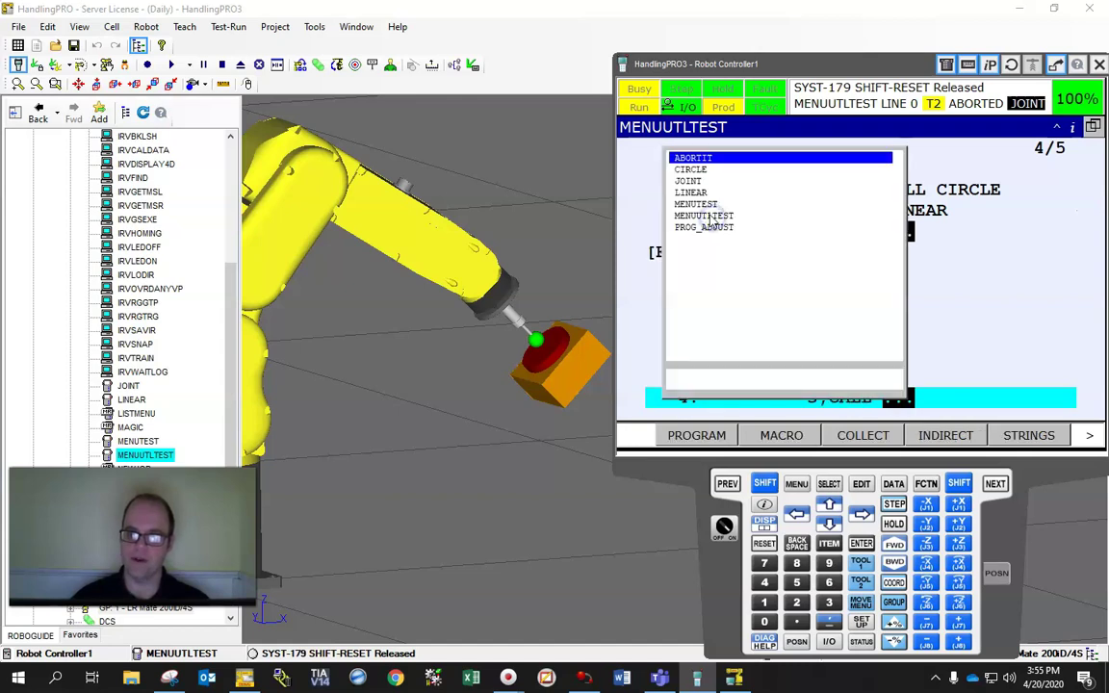
click(690, 182)
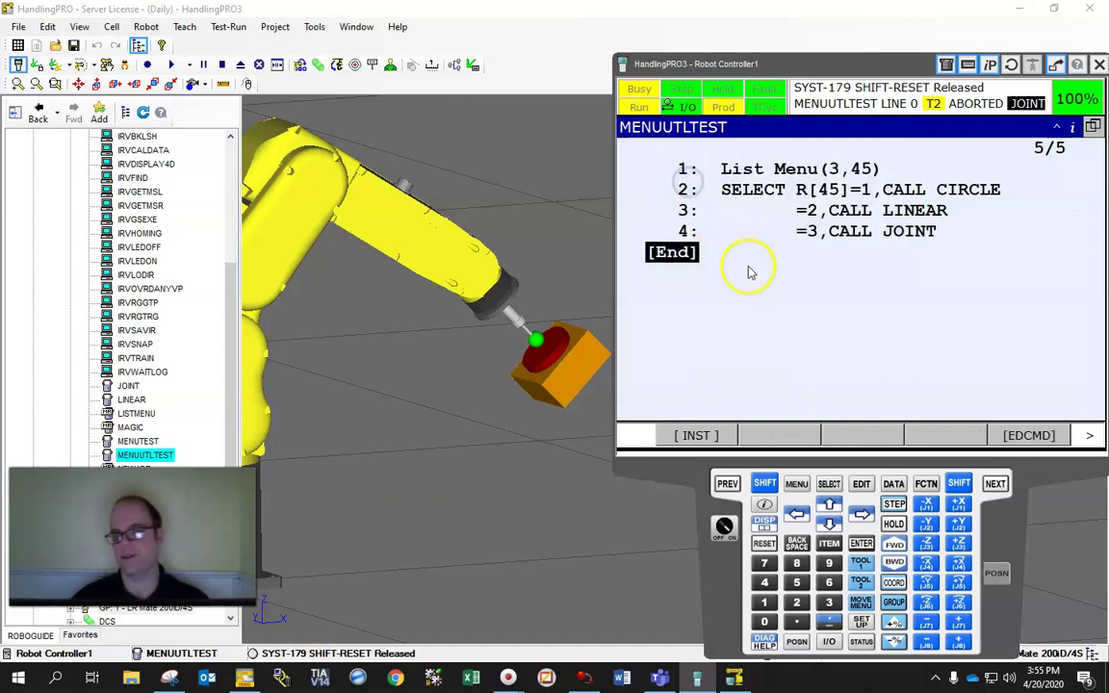
Step: Add an ELSE branch on line 5 of the SELECT instruction that jumps to label 1
click(694, 435)
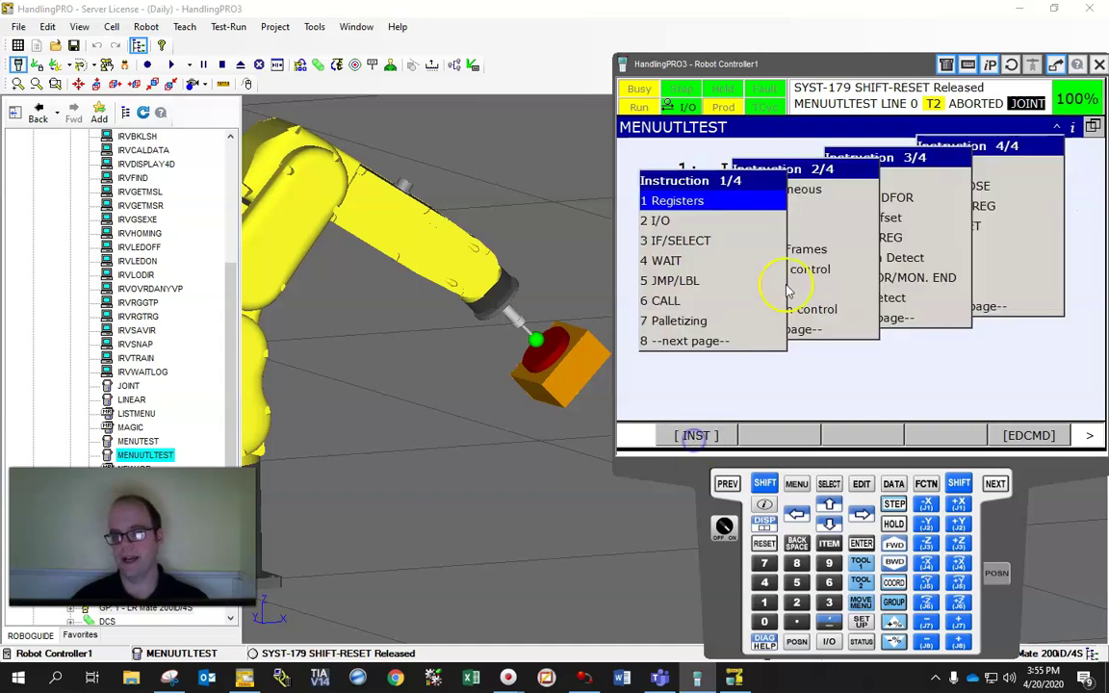
click(672, 242)
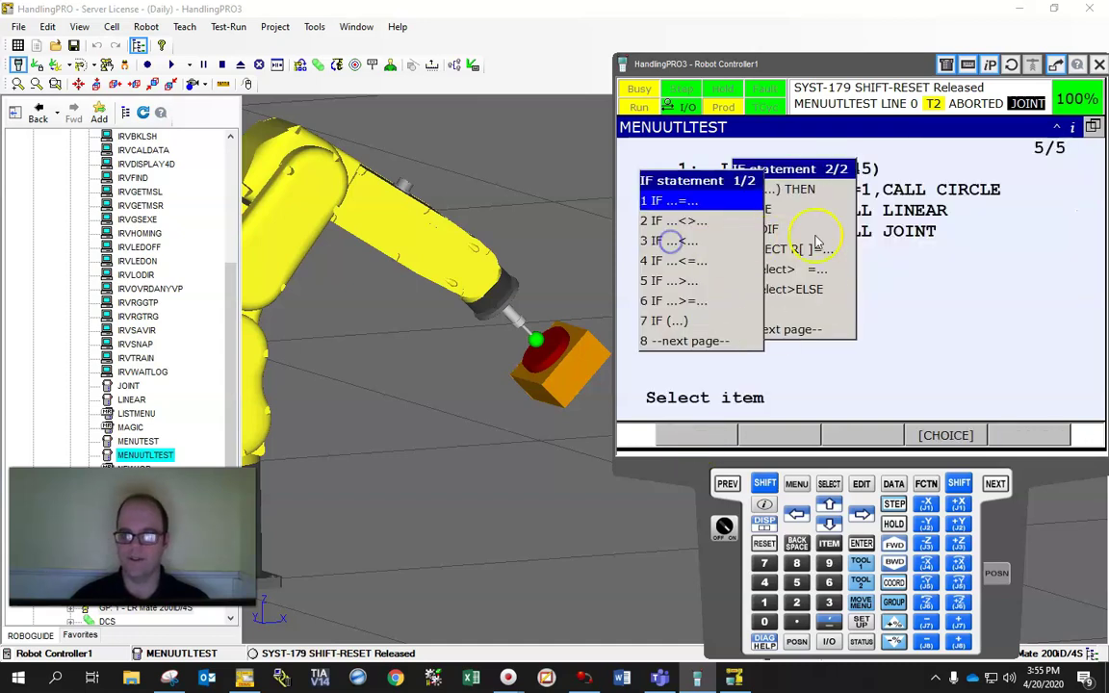
click(797, 252)
click(792, 289)
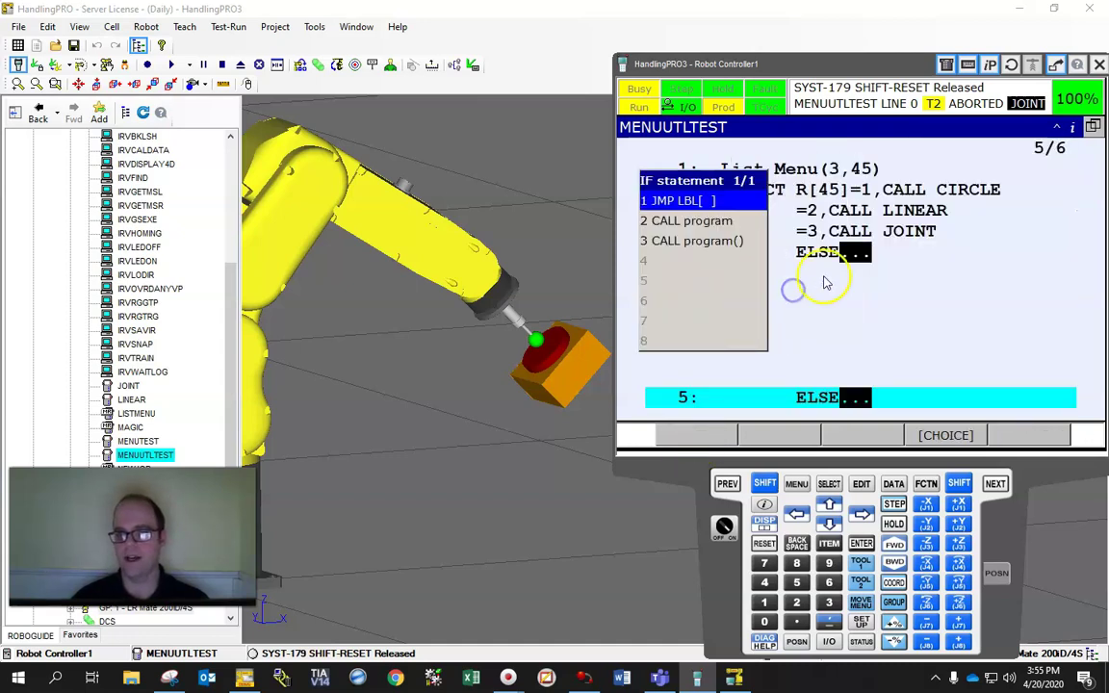
click(692, 204)
click(765, 602)
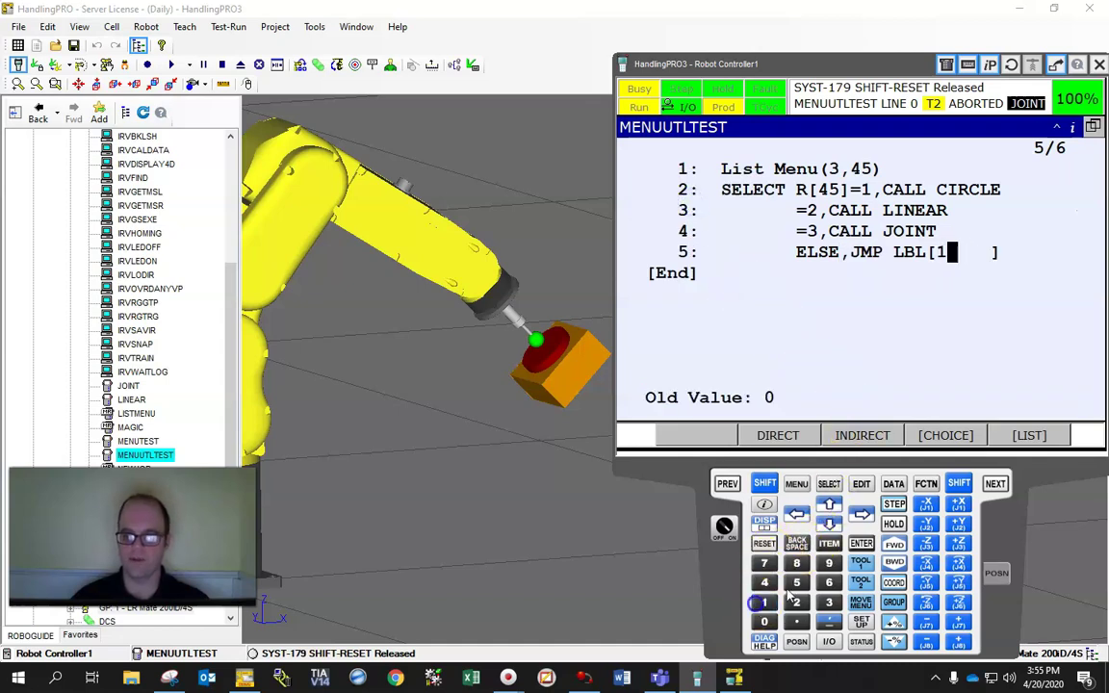
click(860, 545)
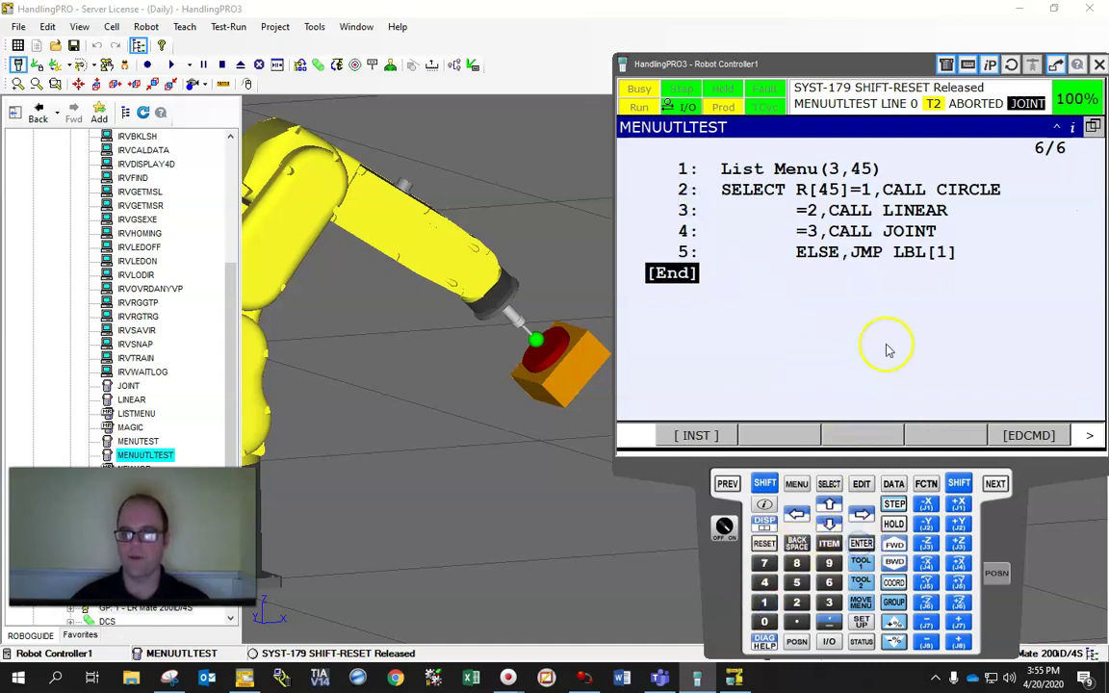
Step: Insert one blank line above the List Menu call at the start of the program
click(675, 169)
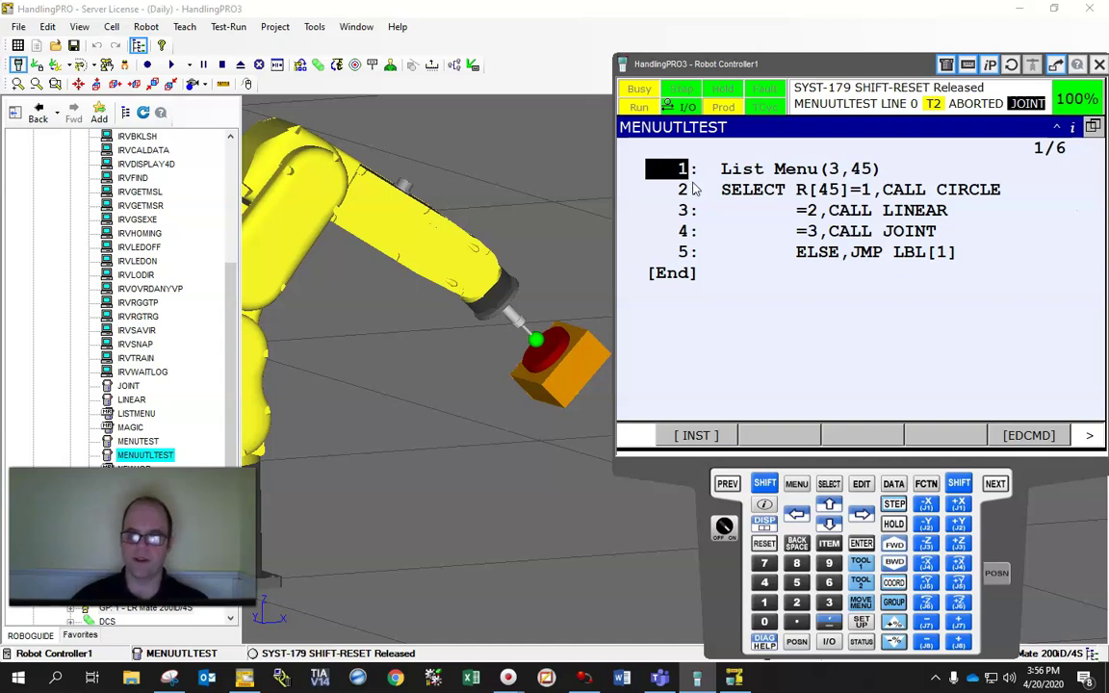
click(1091, 439)
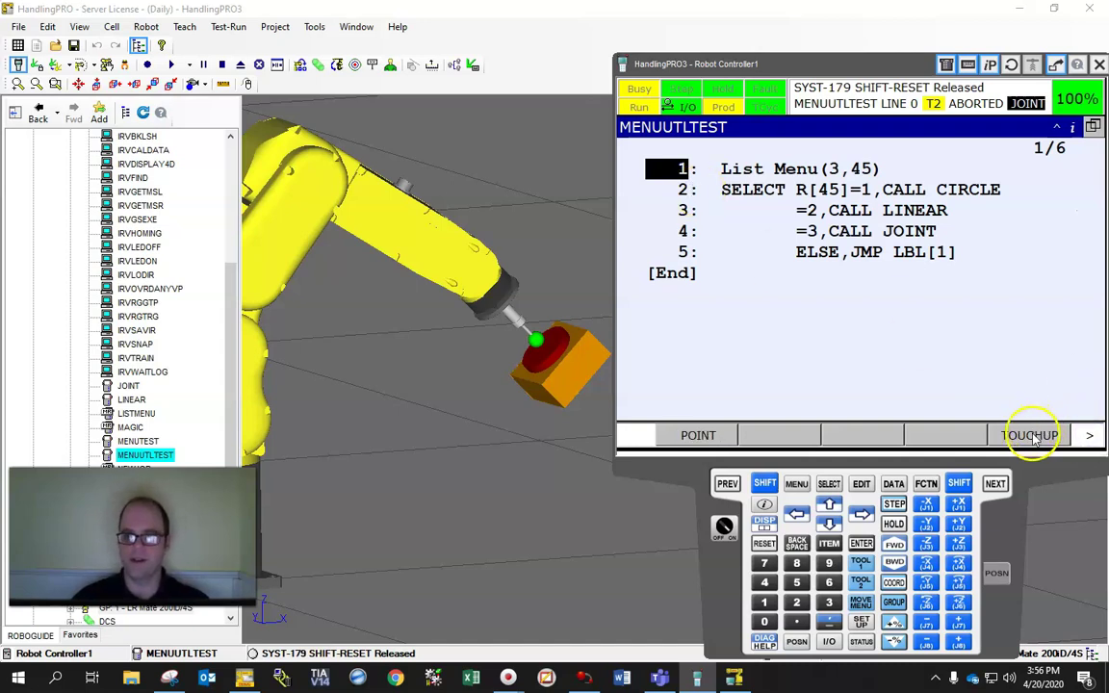
click(1023, 433)
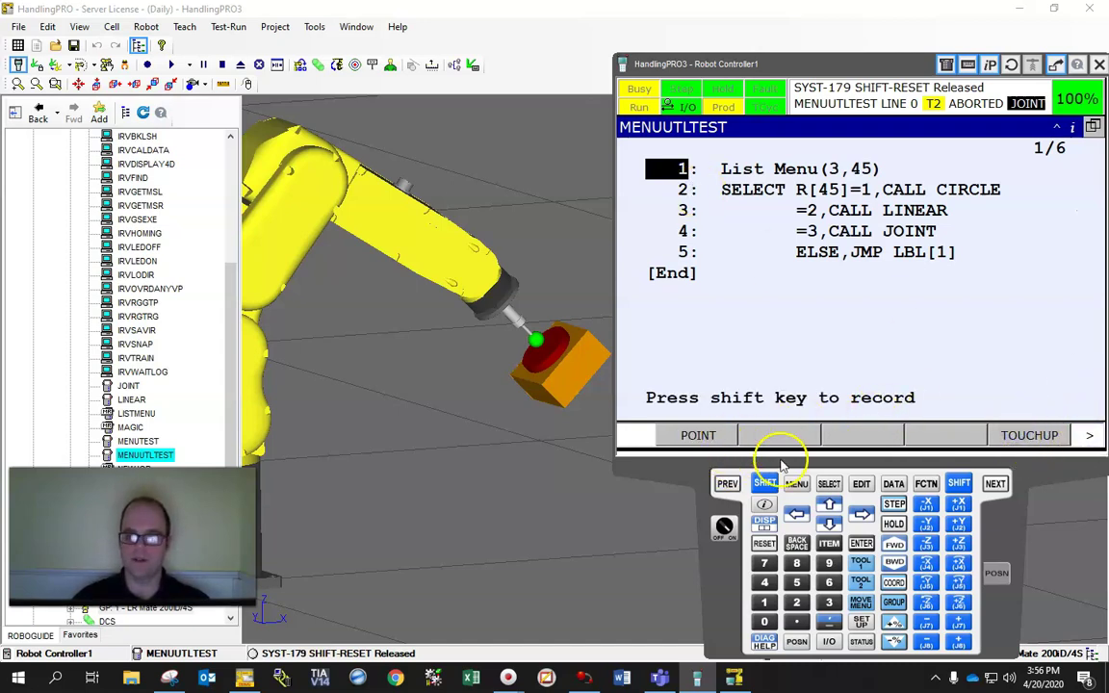
click(1084, 436)
click(1030, 436)
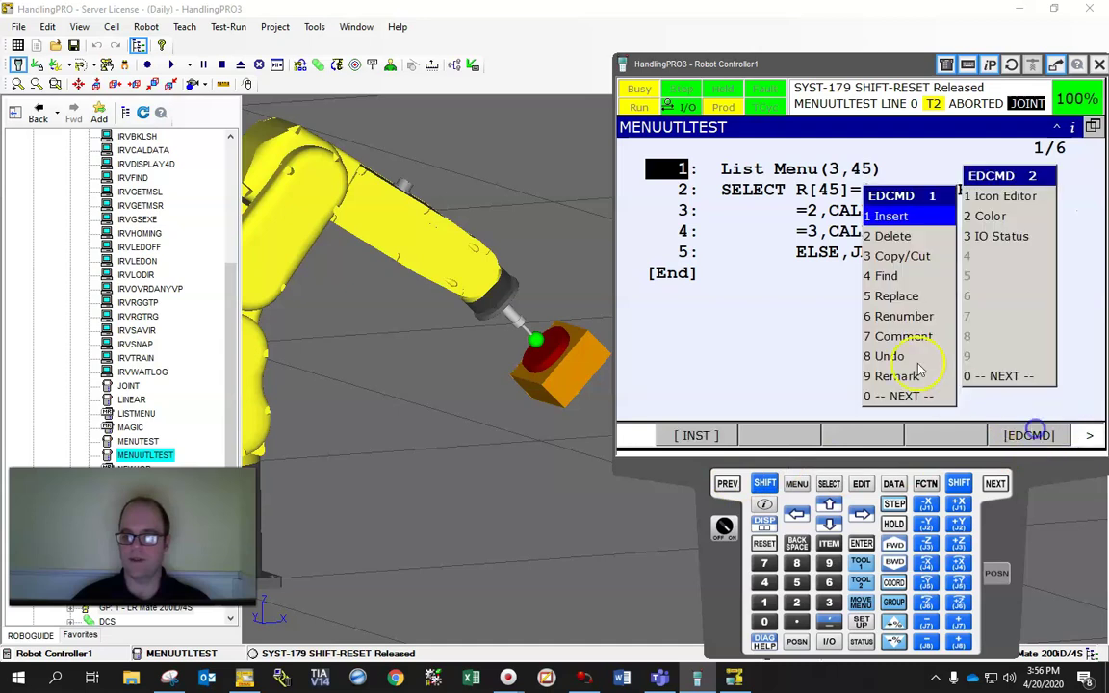
click(893, 217)
text(1)
key(Return)
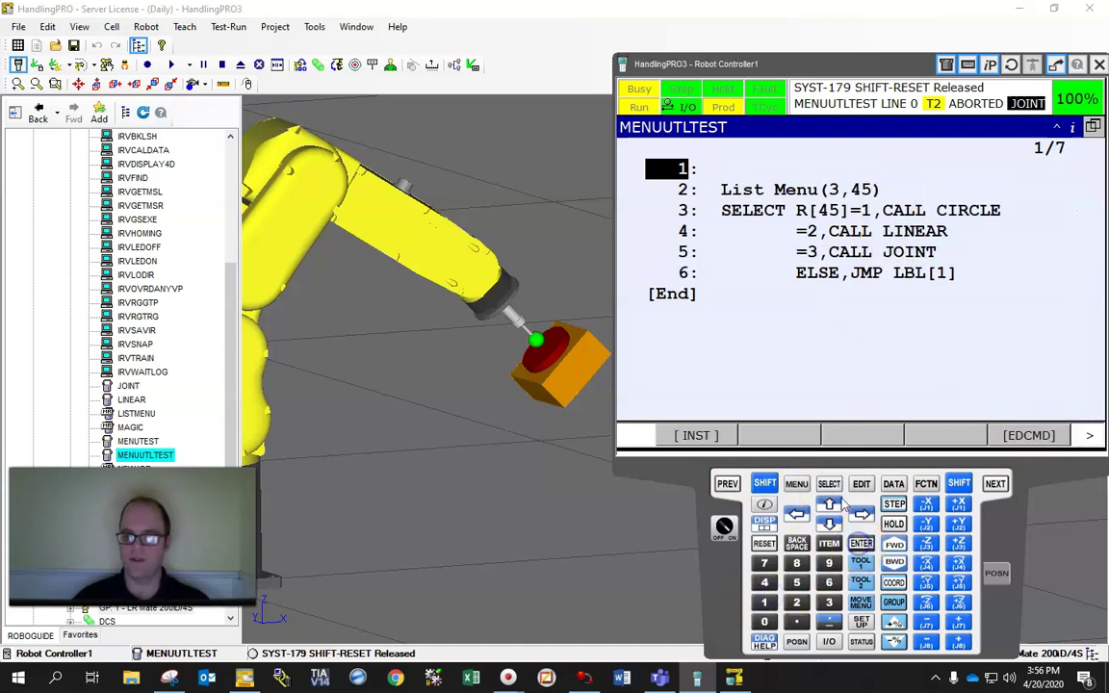
Step: Add the label LBL[1] on the blank first line
click(703, 435)
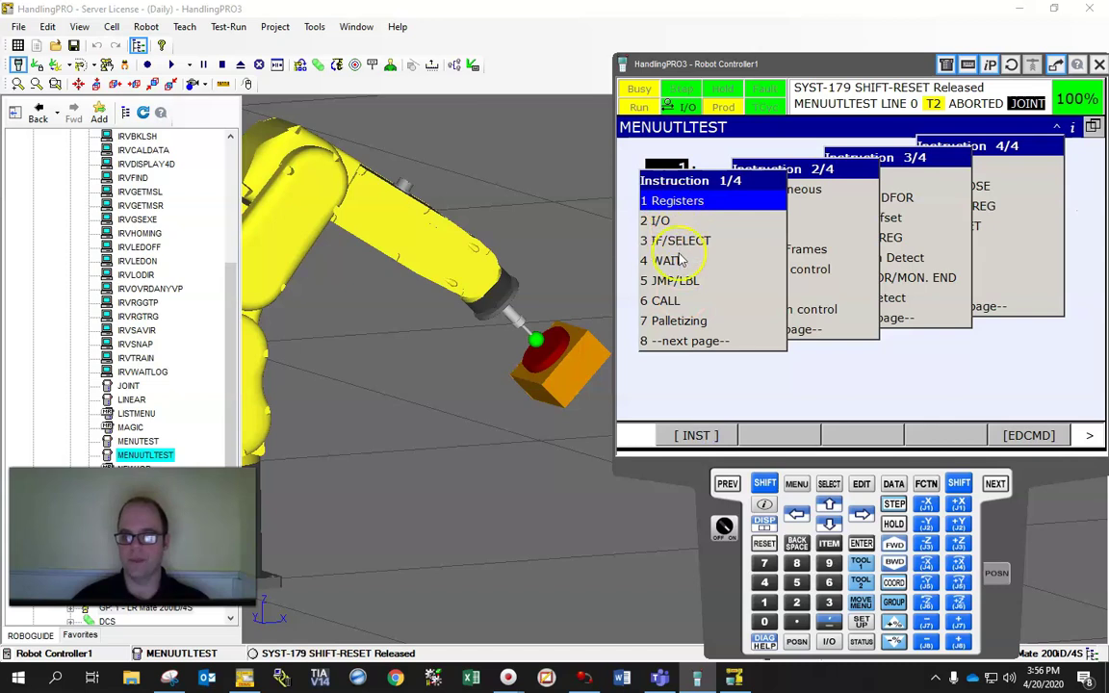
click(677, 277)
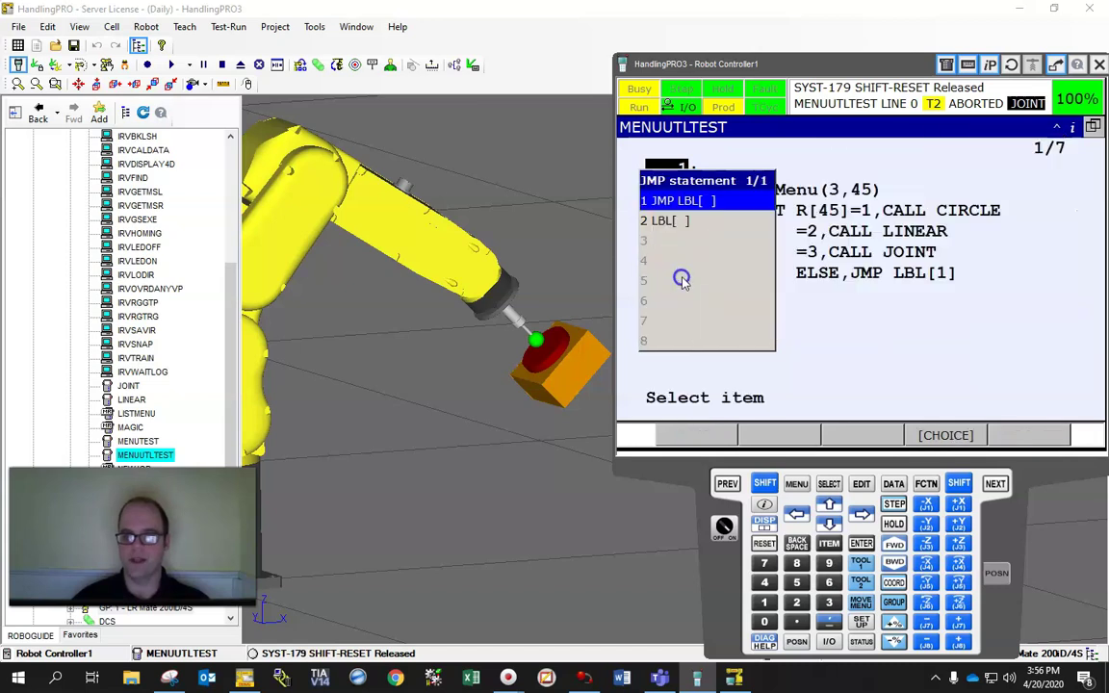
click(830, 524)
click(861, 543)
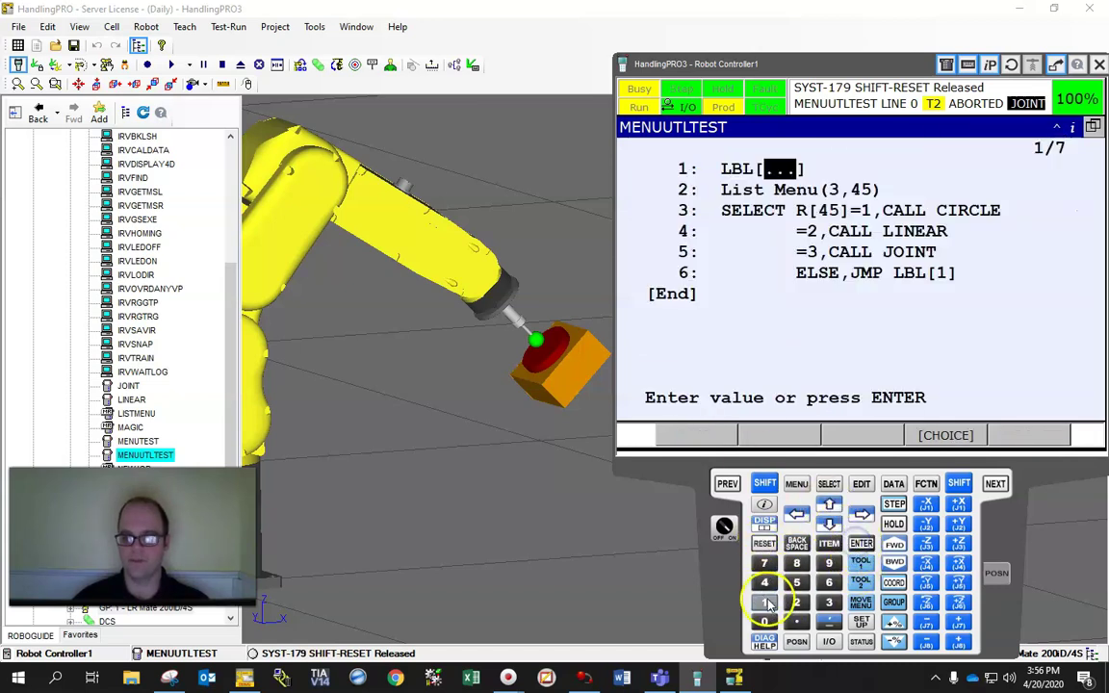
click(765, 602)
click(861, 543)
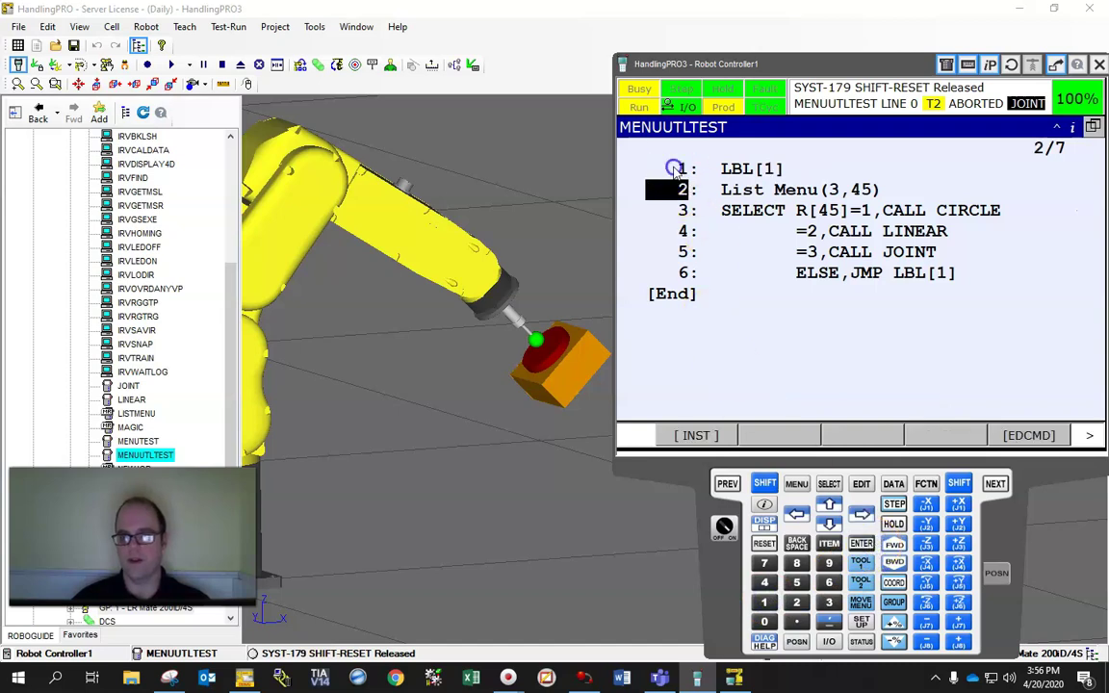
Step: Run MENUUTLTEST forward from line 1 and answer the list menu with option 2, Square
click(677, 170)
shift+click(896, 545)
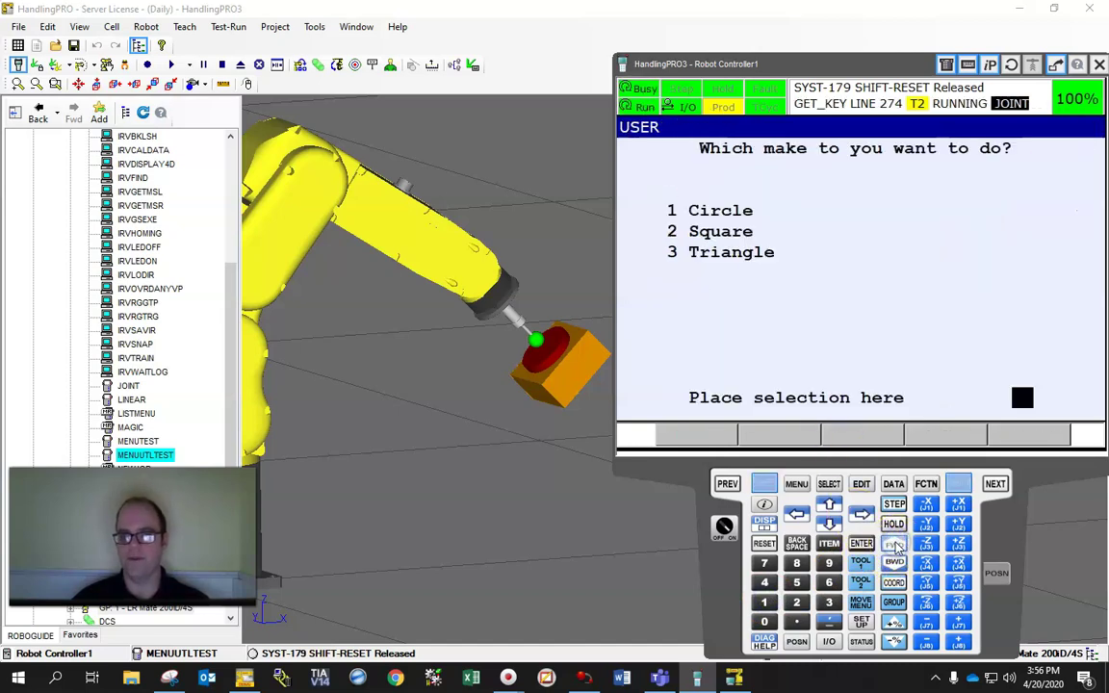
click(798, 602)
click(861, 543)
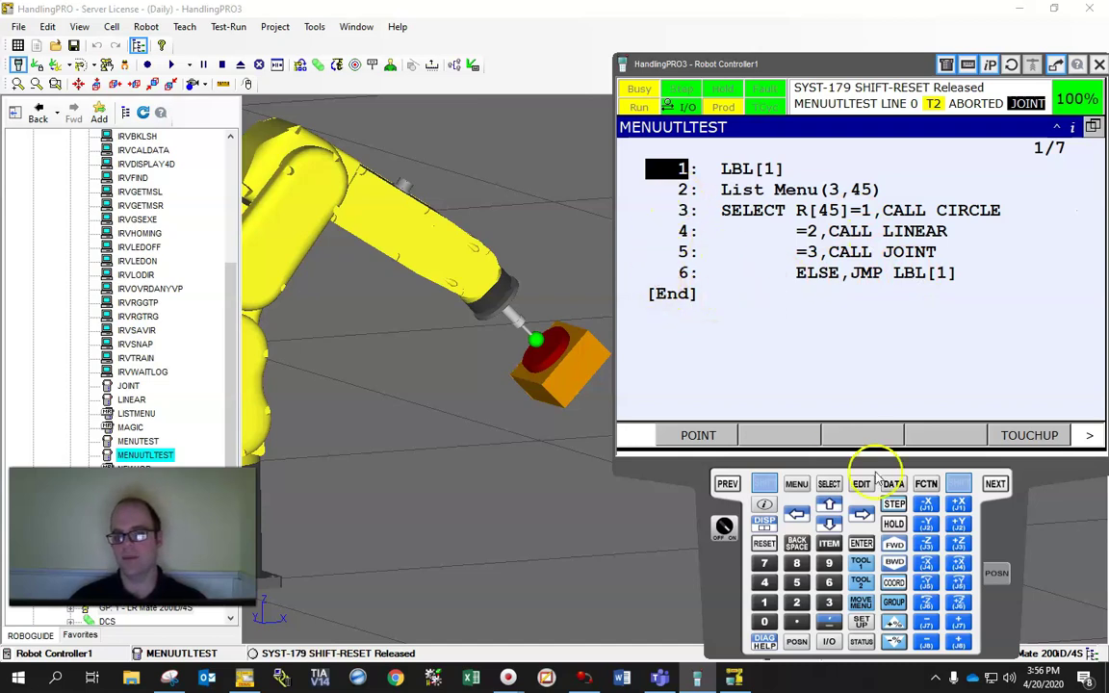
Step: Run the program again and answer the list menu with option 3, Triangle
key(shift+F5)
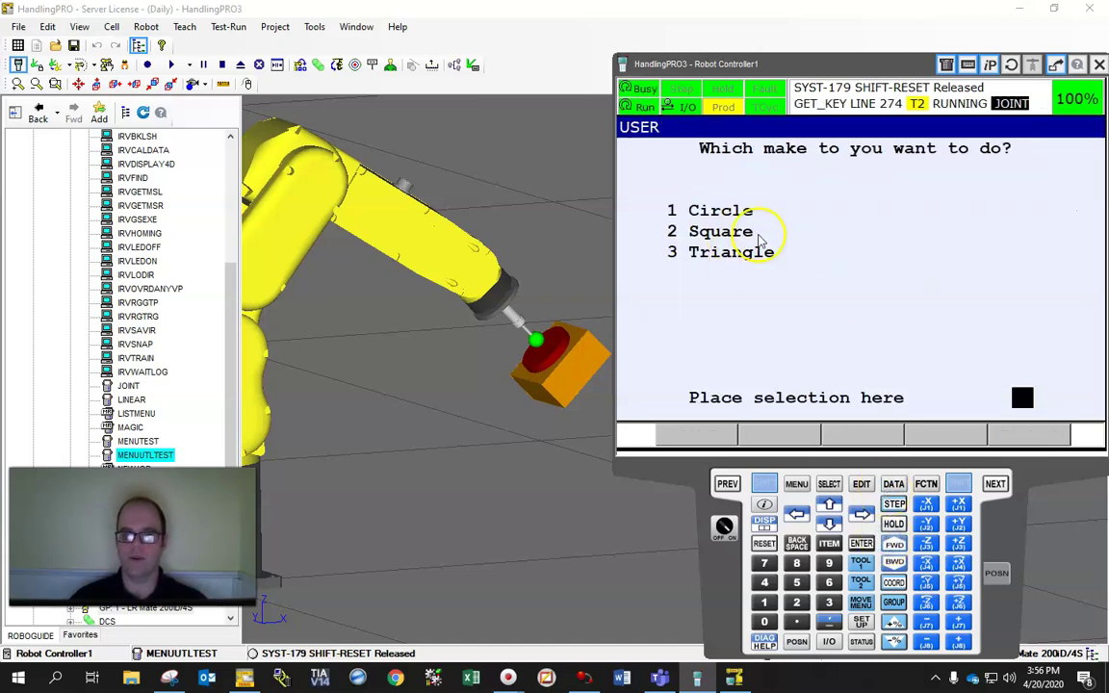
click(830, 603)
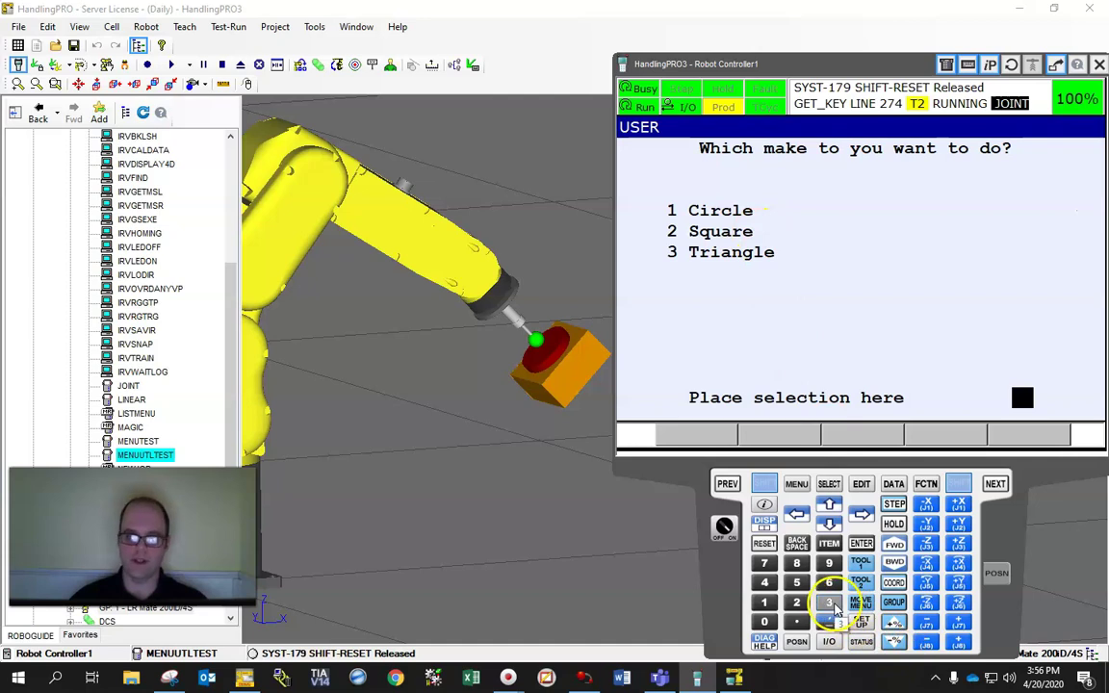
click(857, 546)
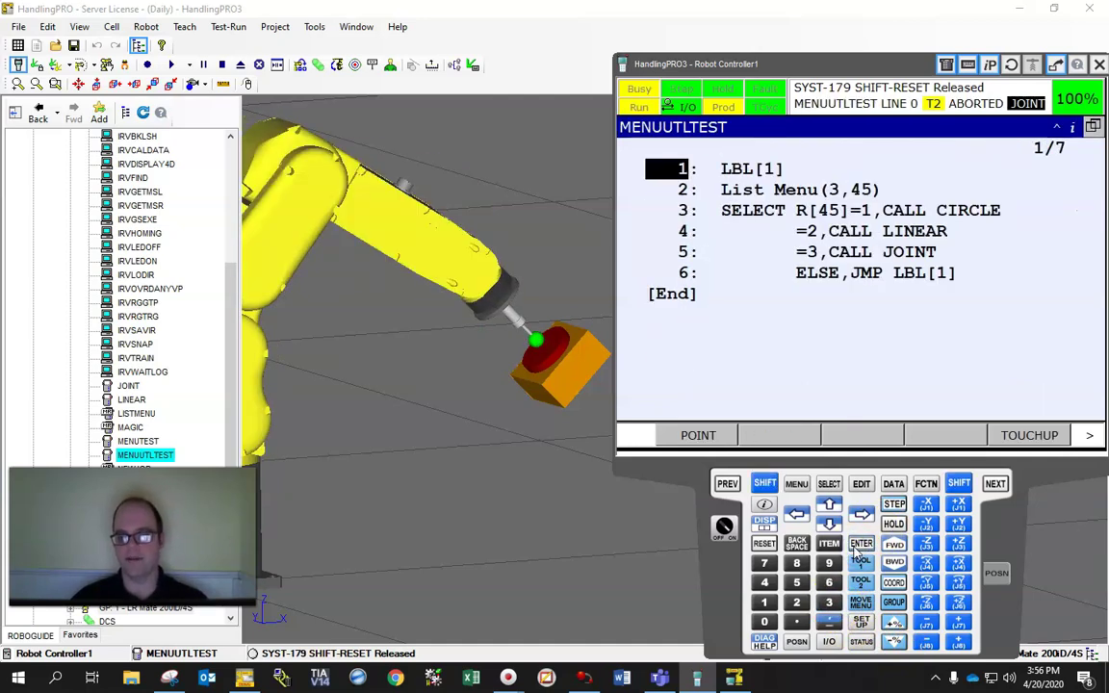
Step: Run the program once more, answer the list menu with option 1, Circle, and let the called program finish
shift+click(893, 544)
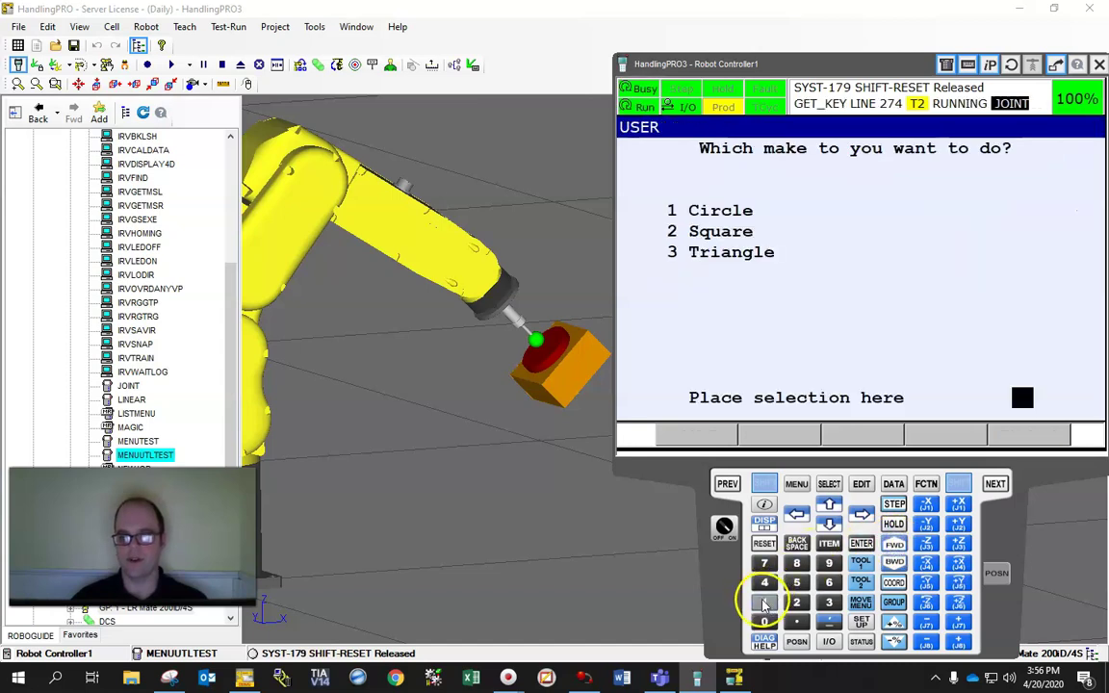
click(764, 602)
click(860, 545)
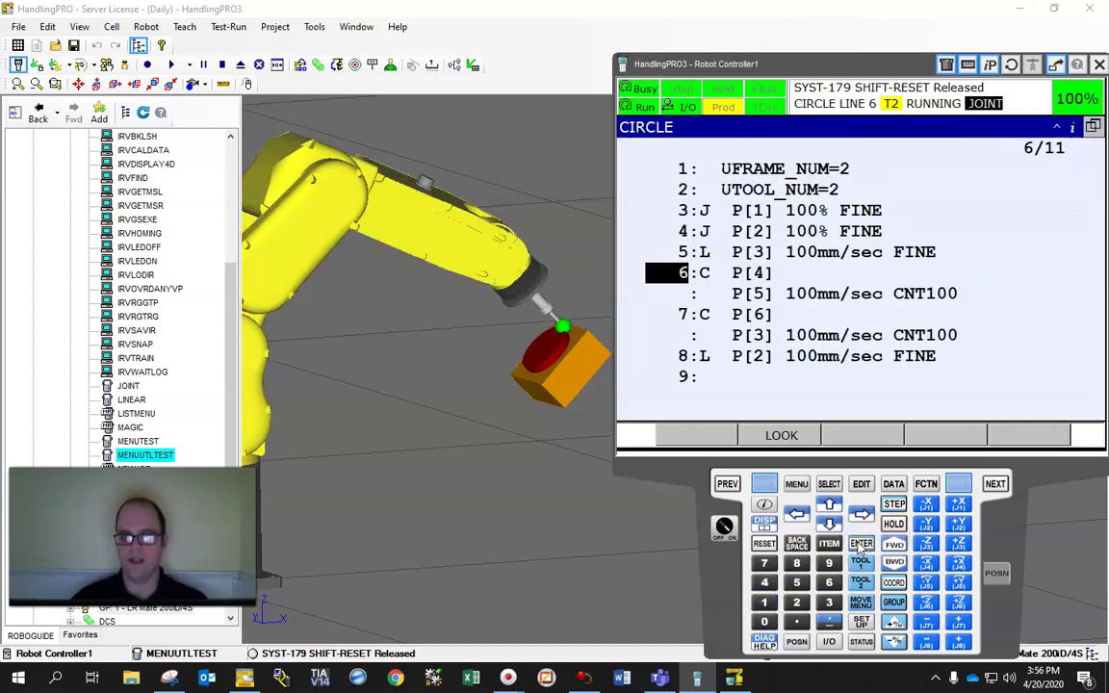
click(809, 318)
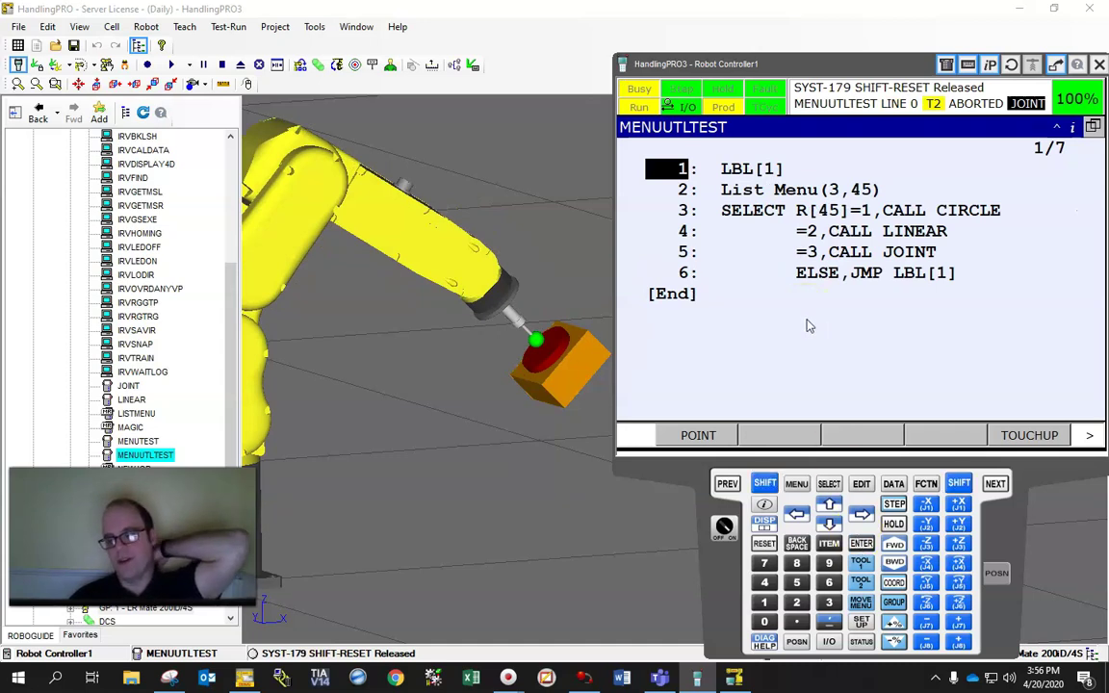
click(768, 300)
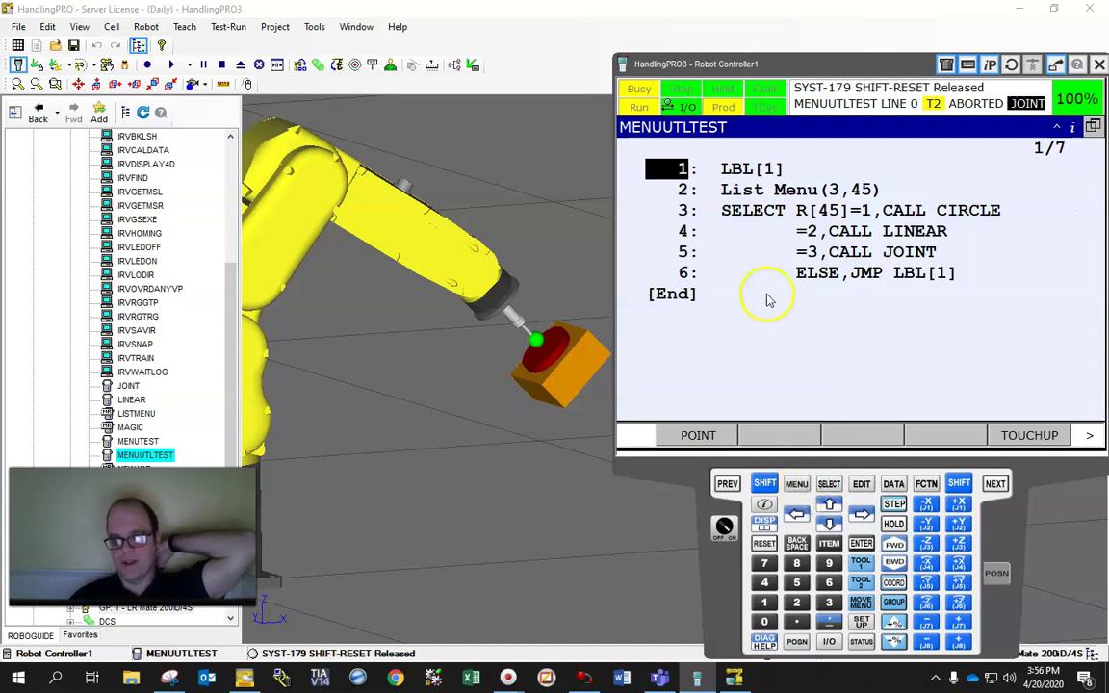
Step: Reopen MENUUTLTEST from the program list and place the cursor on its end line for a new instruction
click(679, 294)
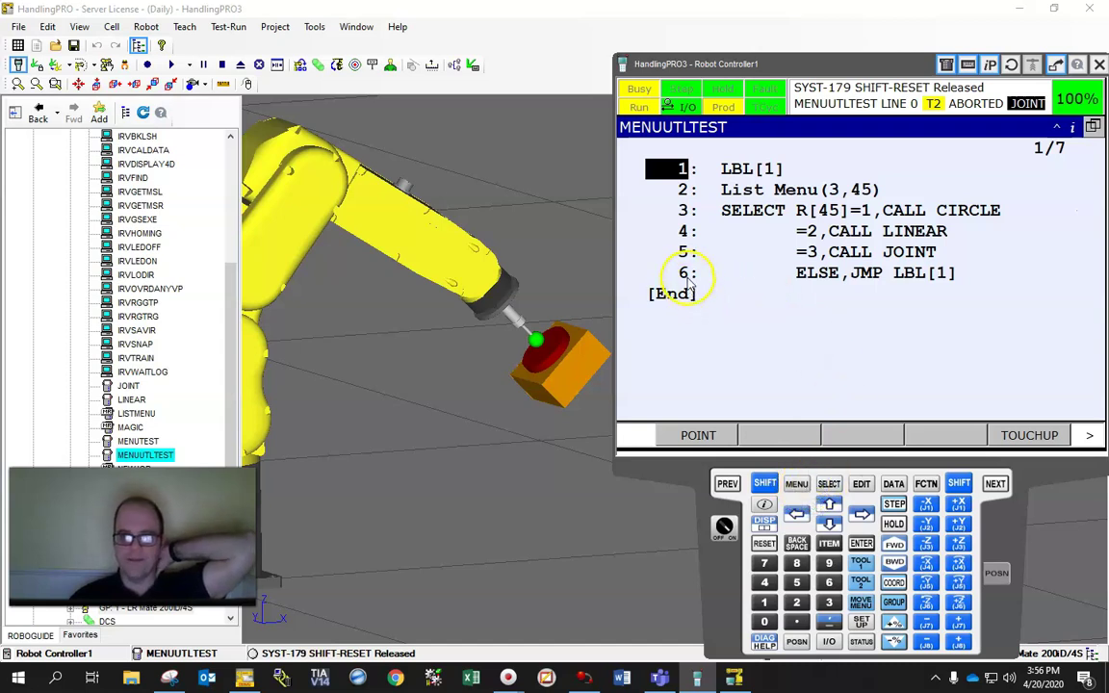
click(830, 486)
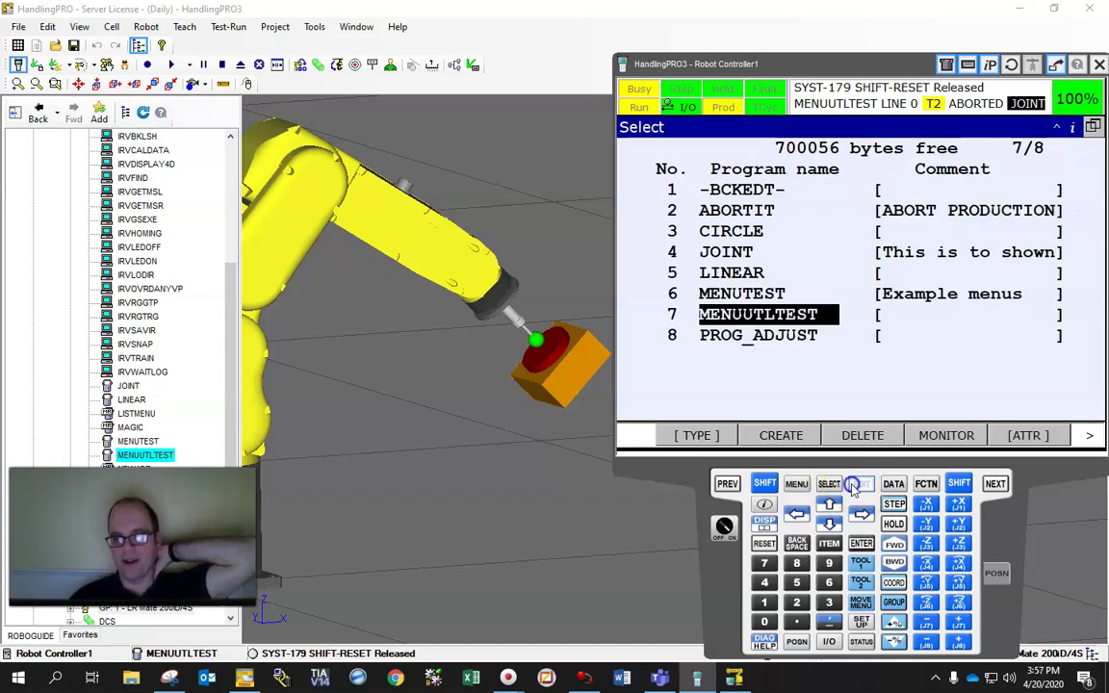
click(742, 314)
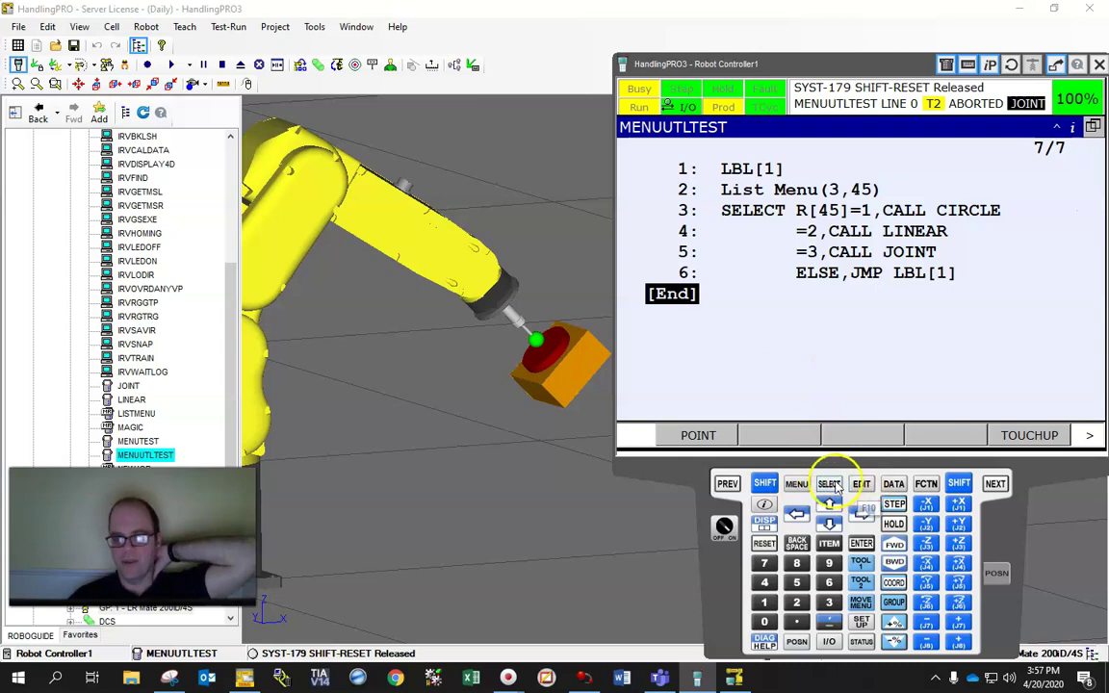
click(1091, 434)
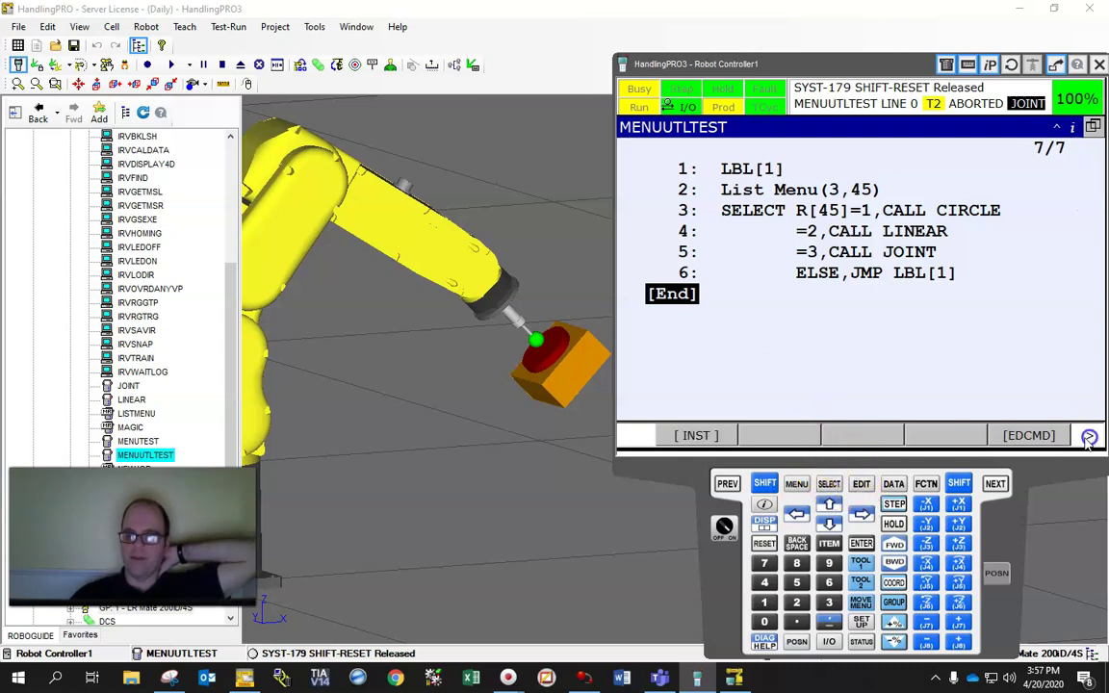
click(686, 434)
click(915, 195)
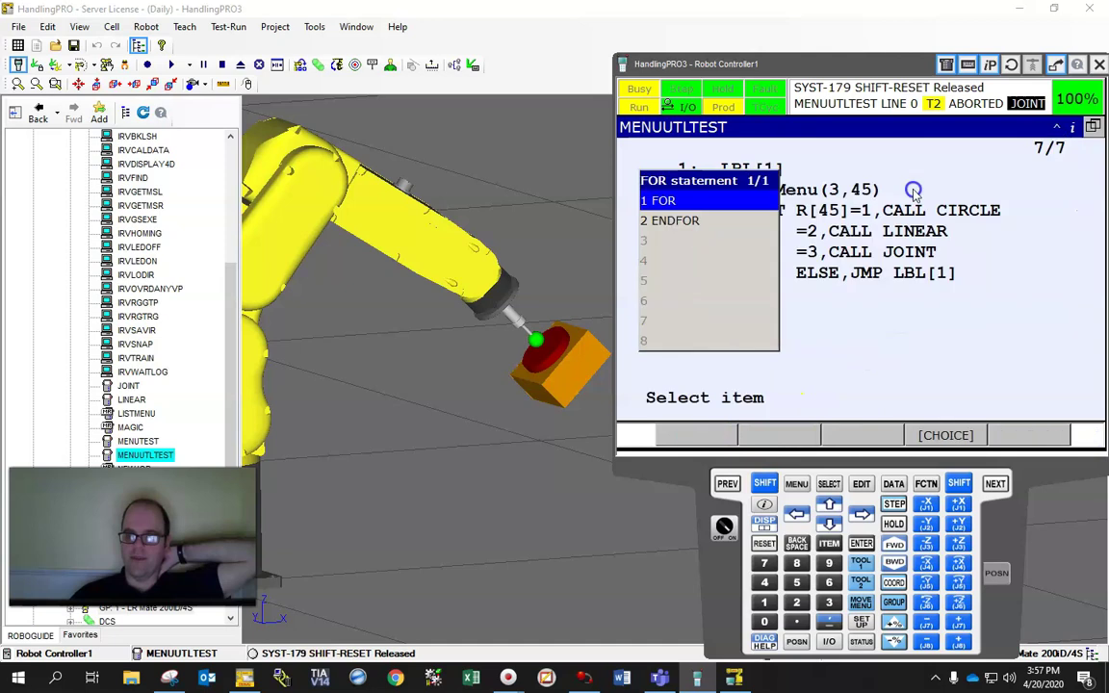
click(698, 436)
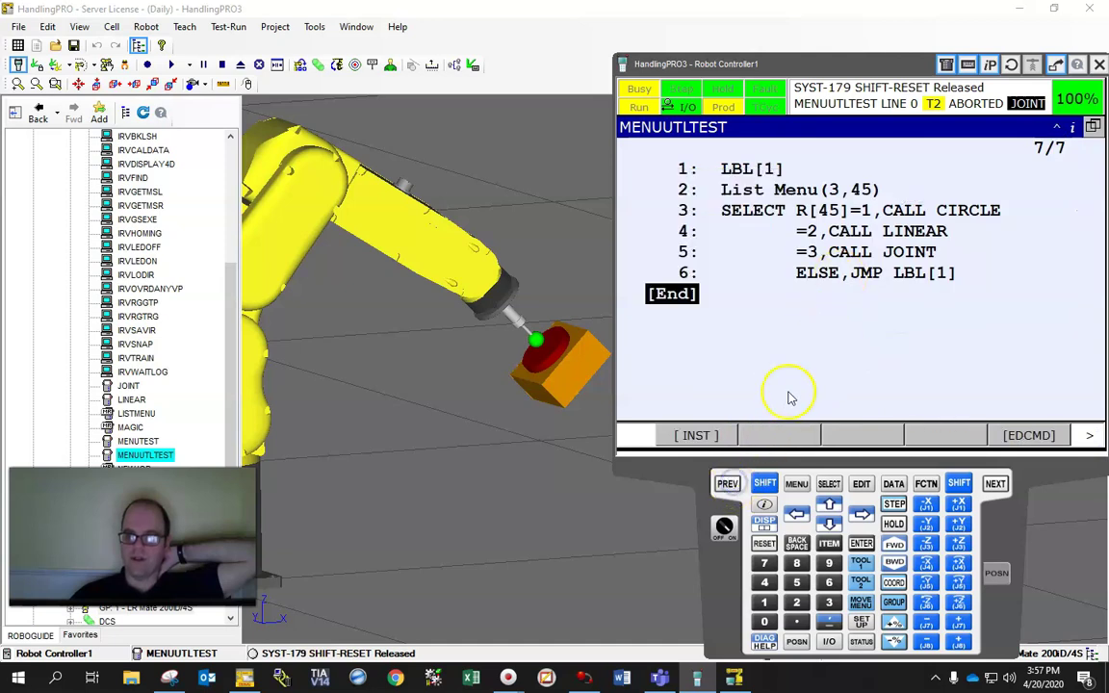
Step: Add a Status Menu macro call with the constant 1 at the end of the program
click(710, 439)
click(881, 194)
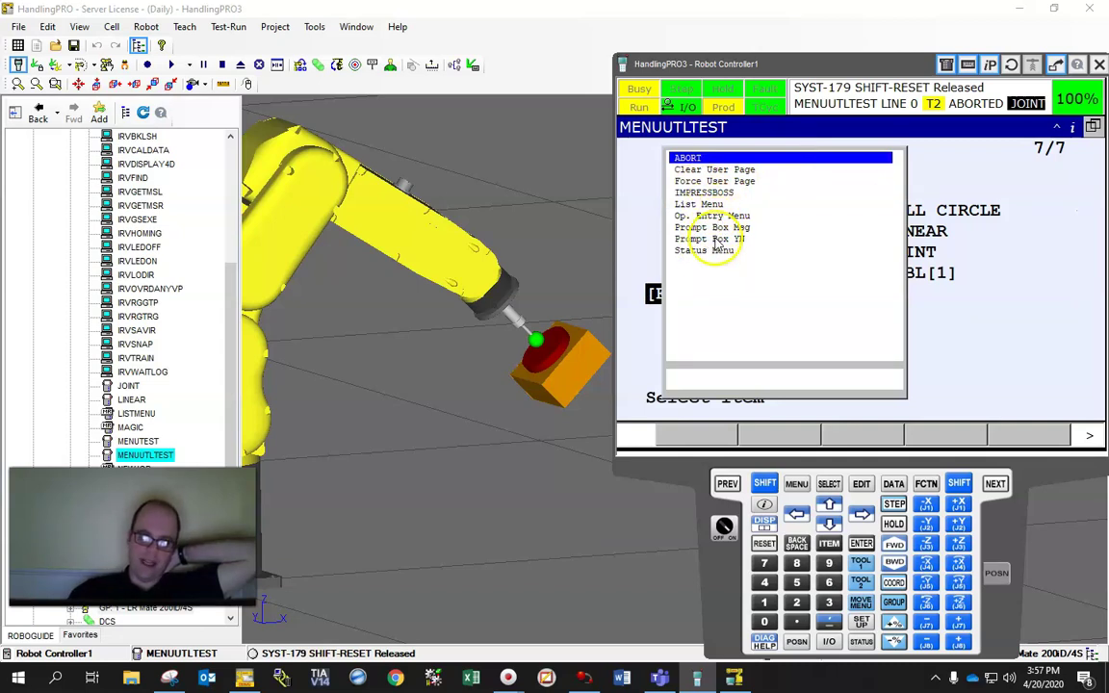
click(715, 252)
click(945, 435)
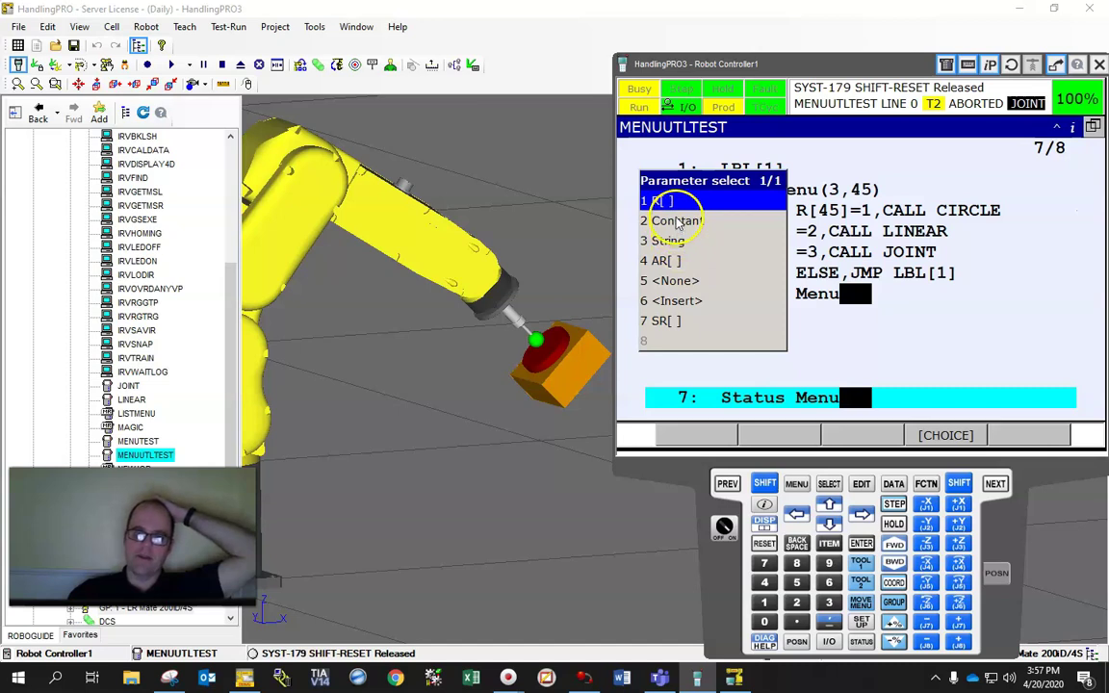
click(677, 221)
text(1)
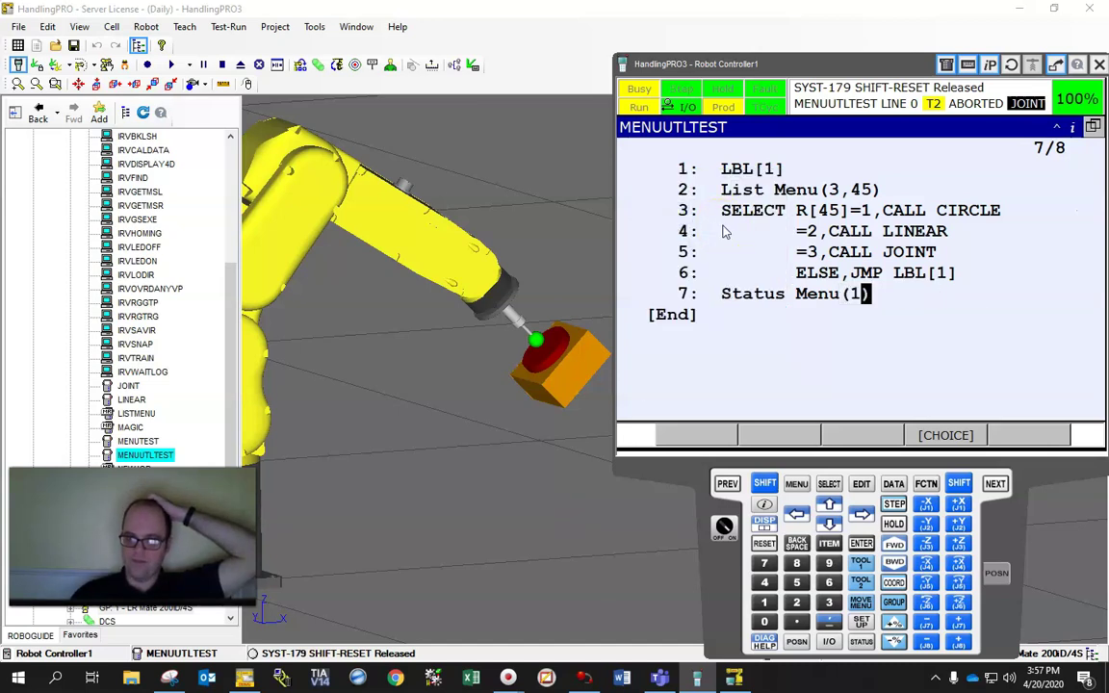
Step: Run the program forward from the Status Menu(1) line to show the status menu, and return to the program editor
click(691, 293)
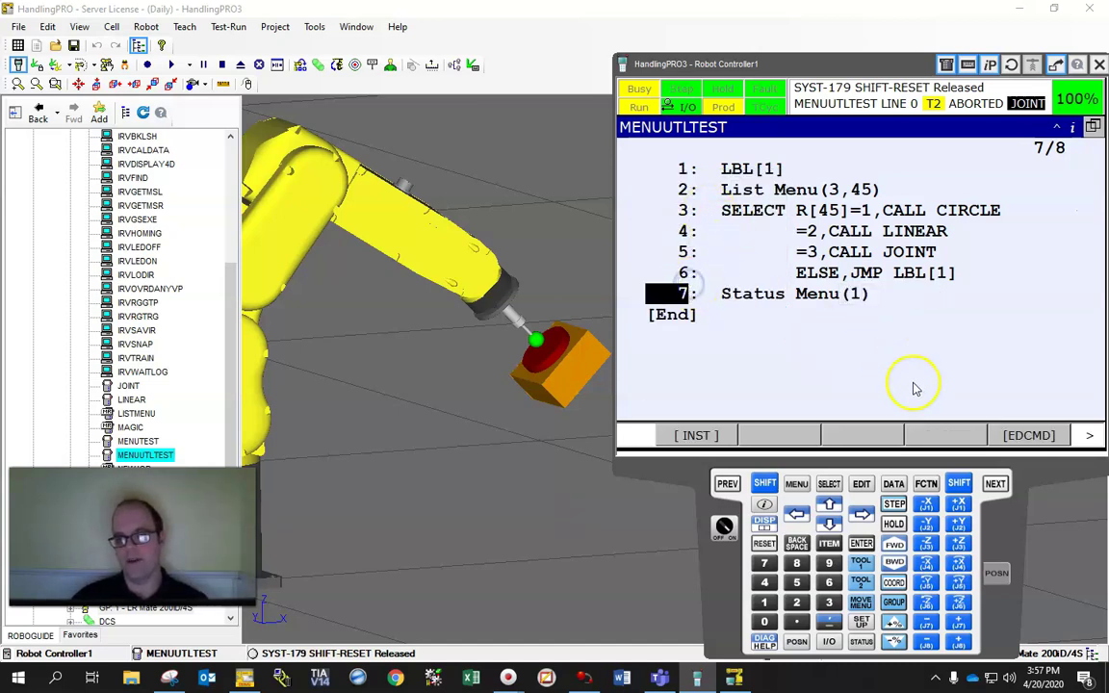
click(924, 520)
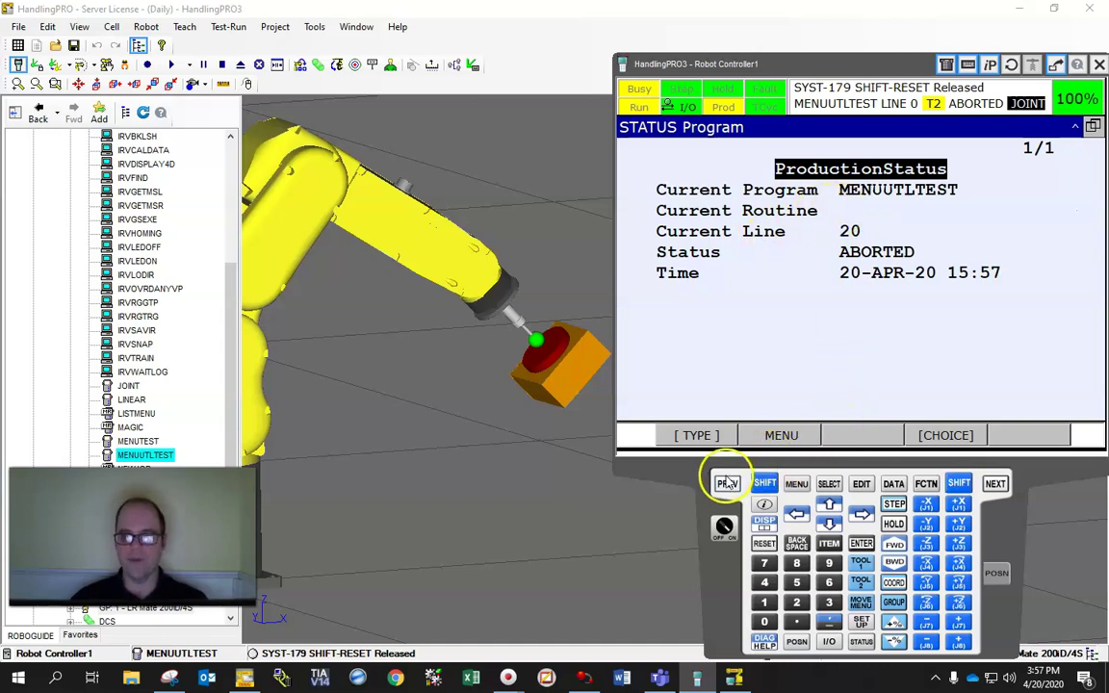
click(862, 484)
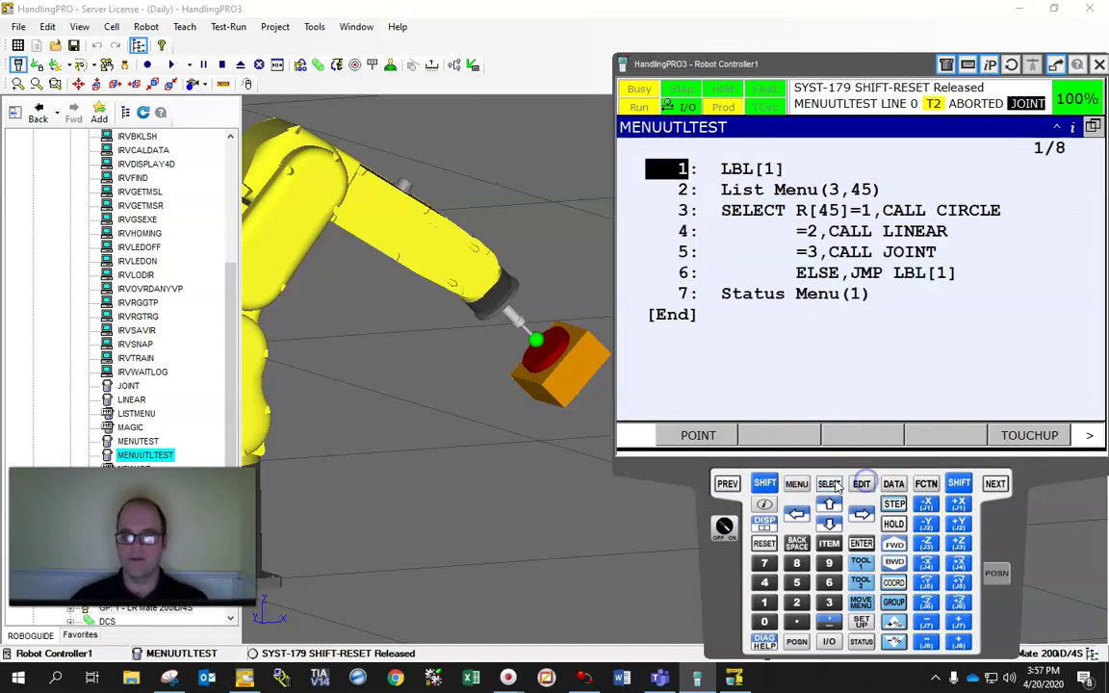
Step: Add an Op. Entry Menu macro call with the constant 1 below the Status Menu line
click(681, 312)
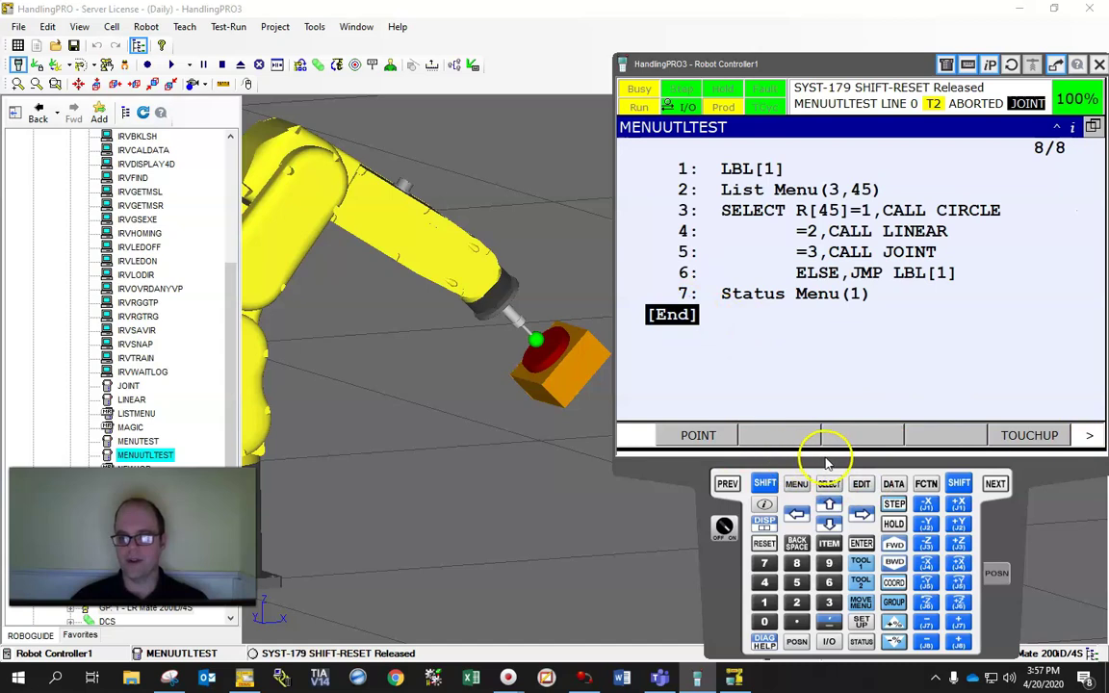
click(860, 488)
click(704, 436)
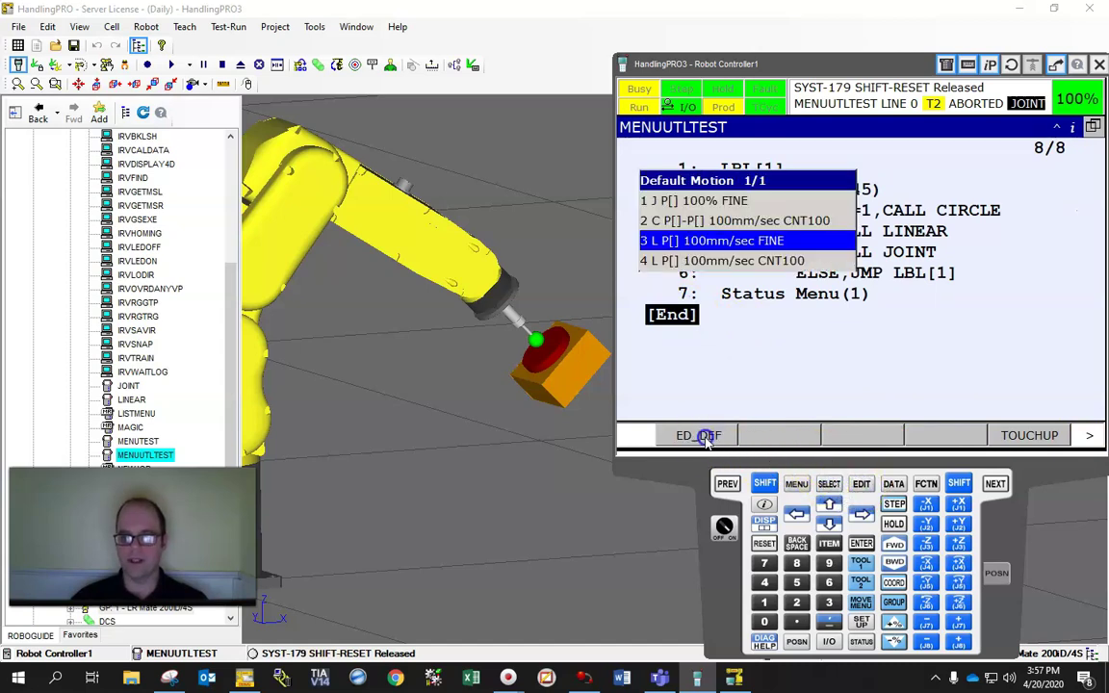
click(724, 482)
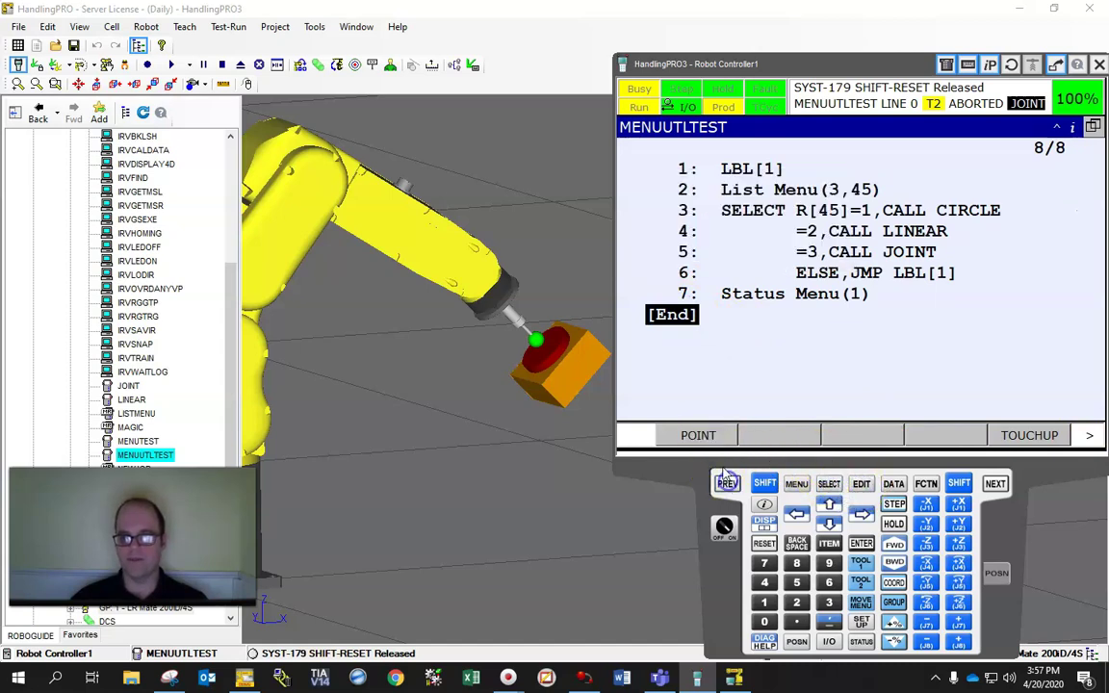
click(1090, 435)
click(698, 436)
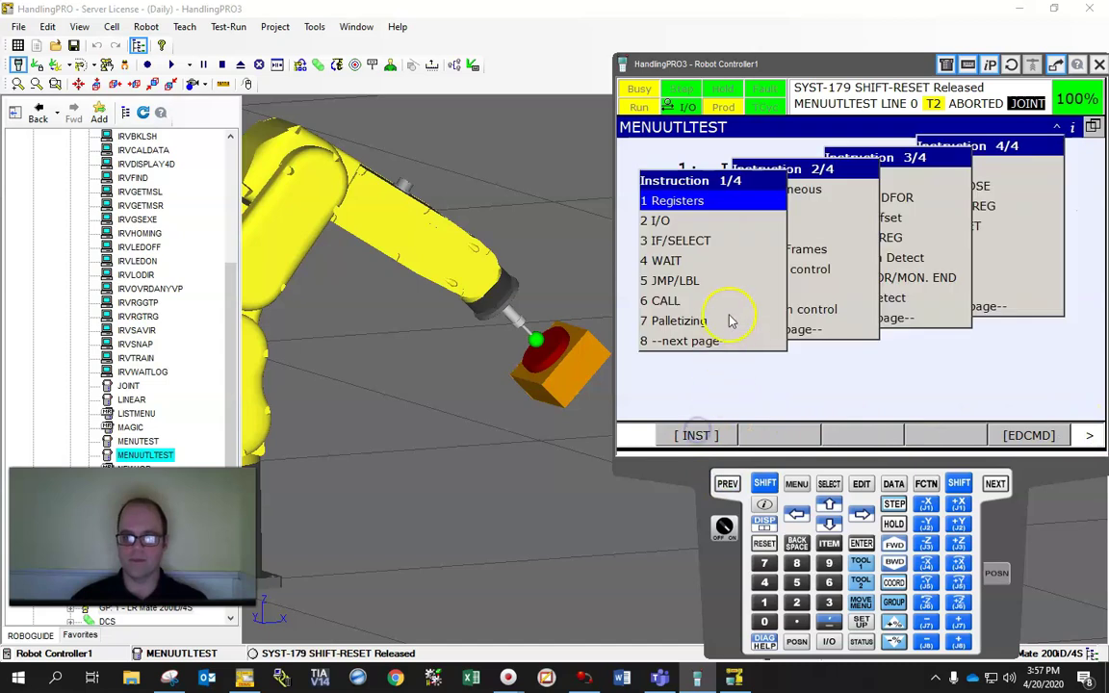
click(886, 200)
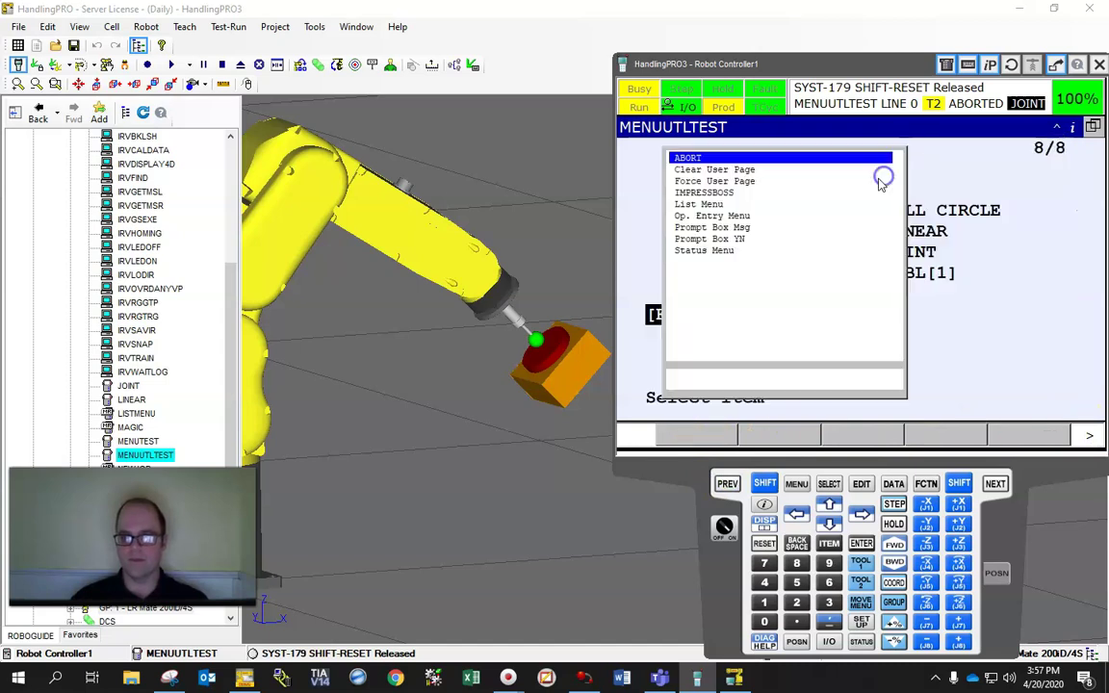
click(715, 217)
click(948, 436)
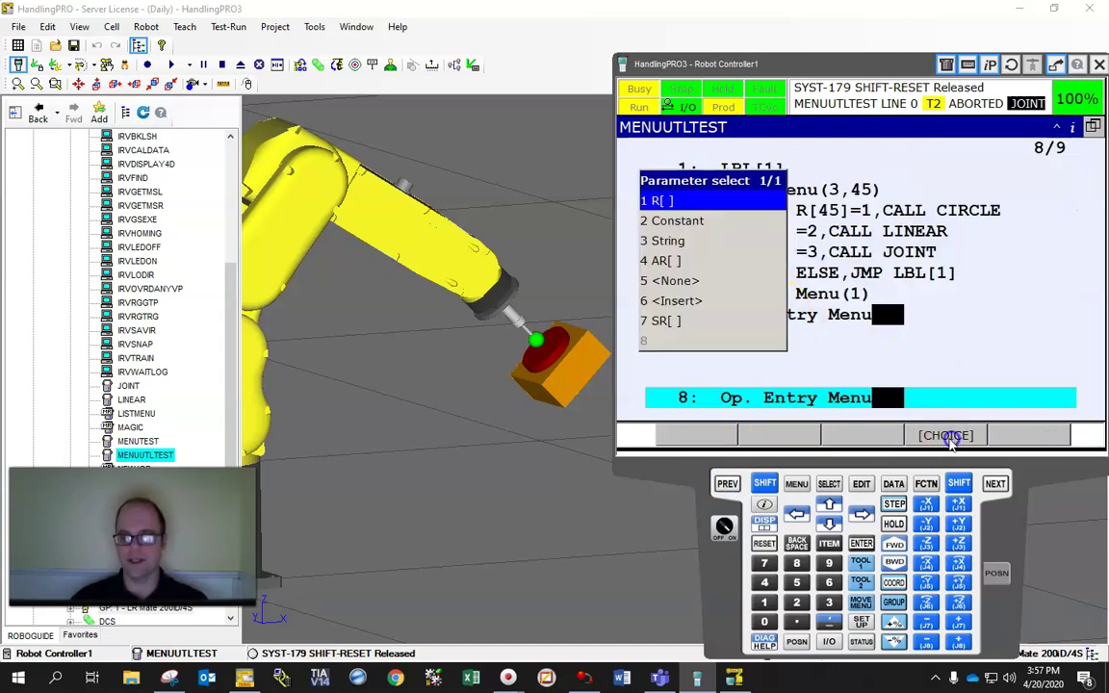
click(677, 220)
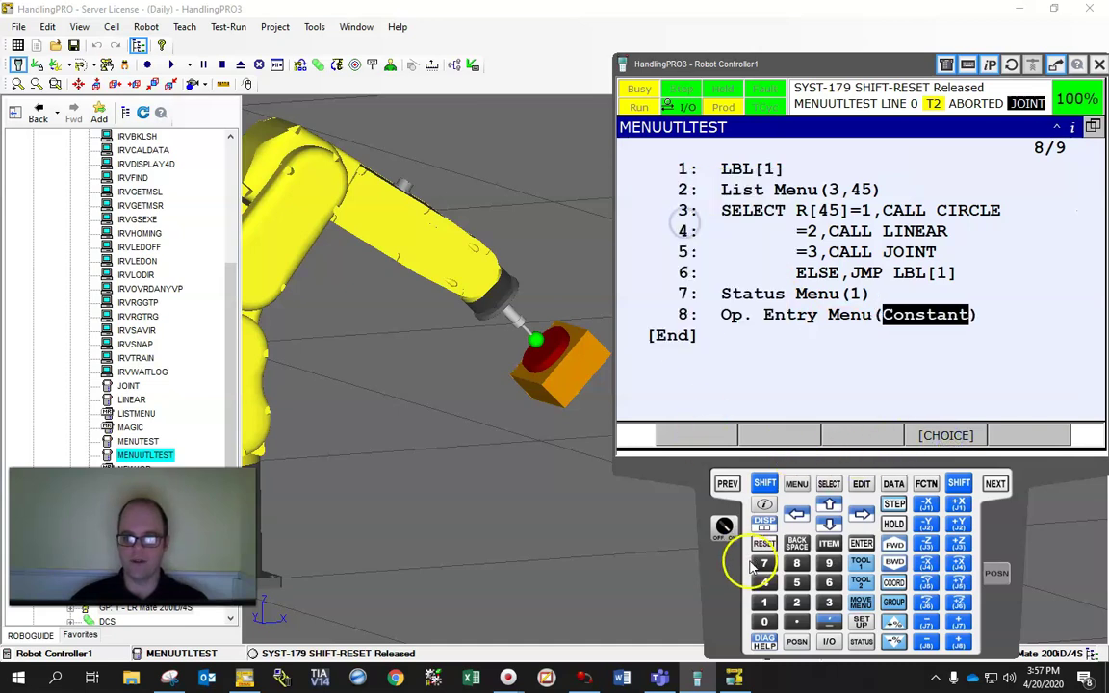
click(765, 602)
click(862, 543)
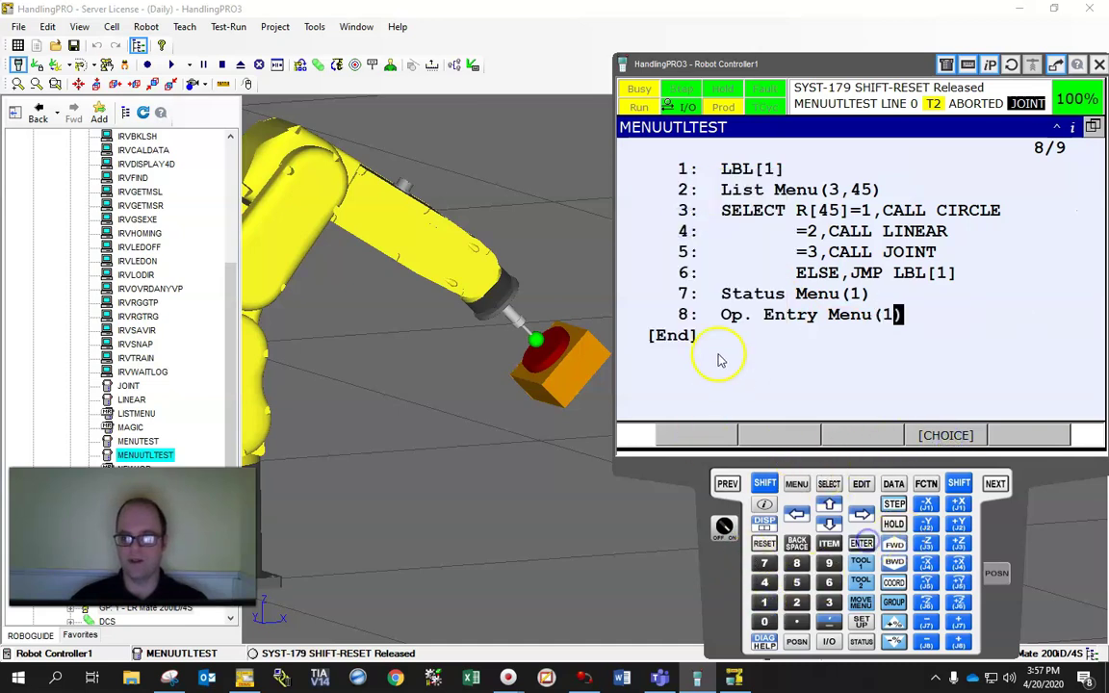
Step: Run the program forward from the Op. Entry Menu(1) line and enter 3 for the number of parts in the chute
click(674, 314)
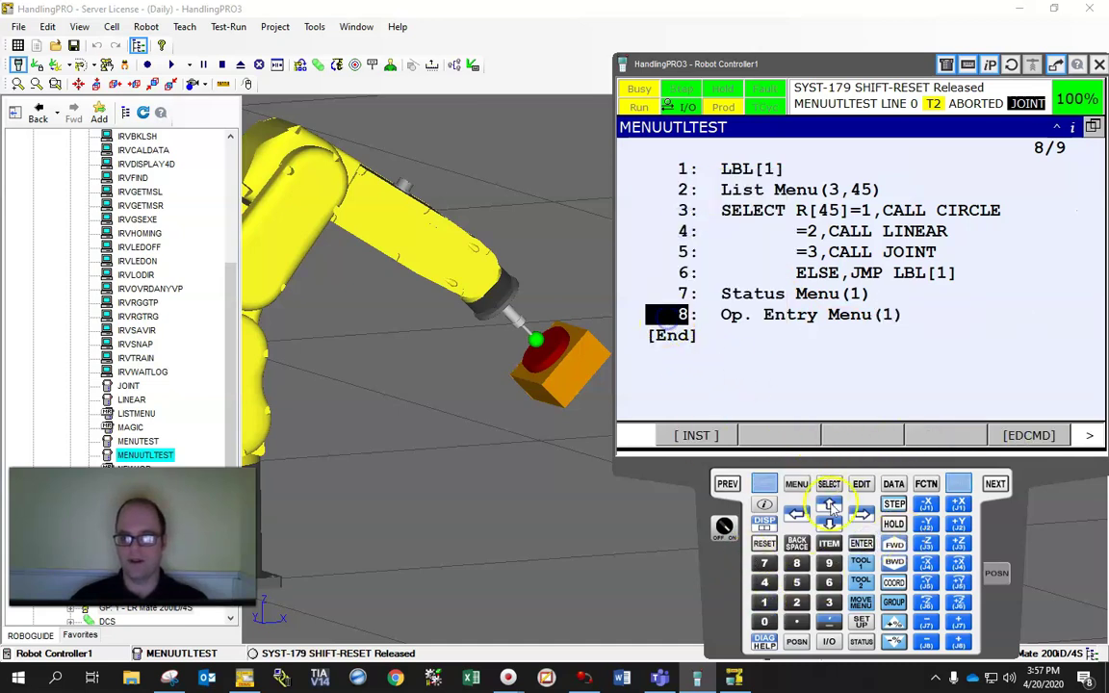
click(896, 547)
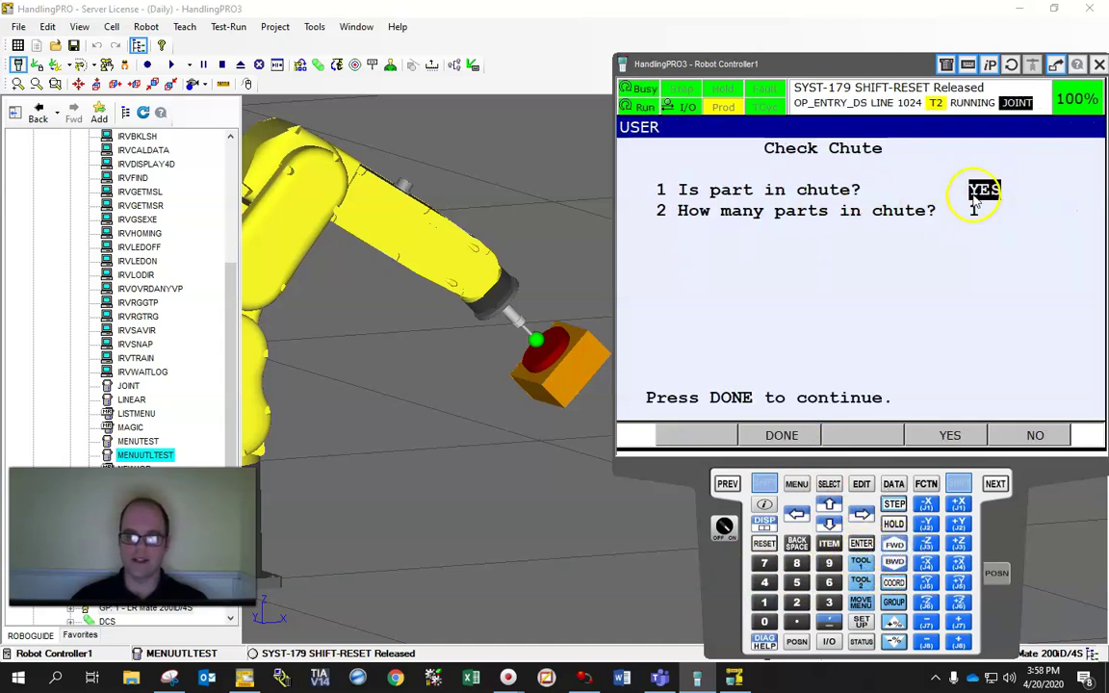
click(829, 523)
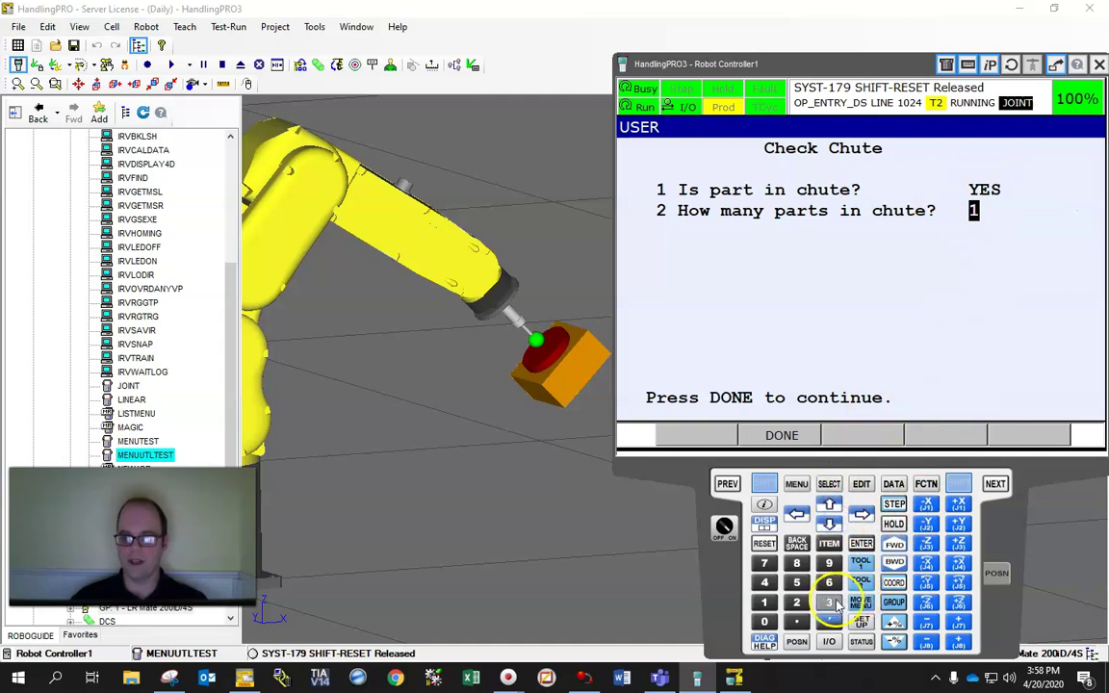
text(3)
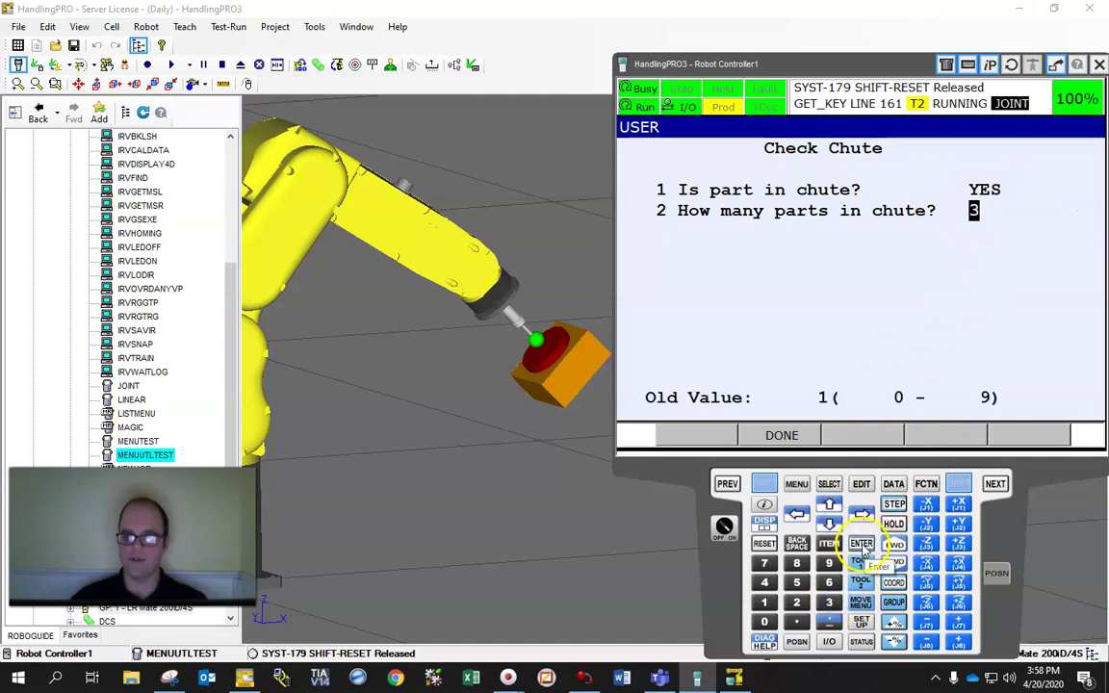
click(861, 545)
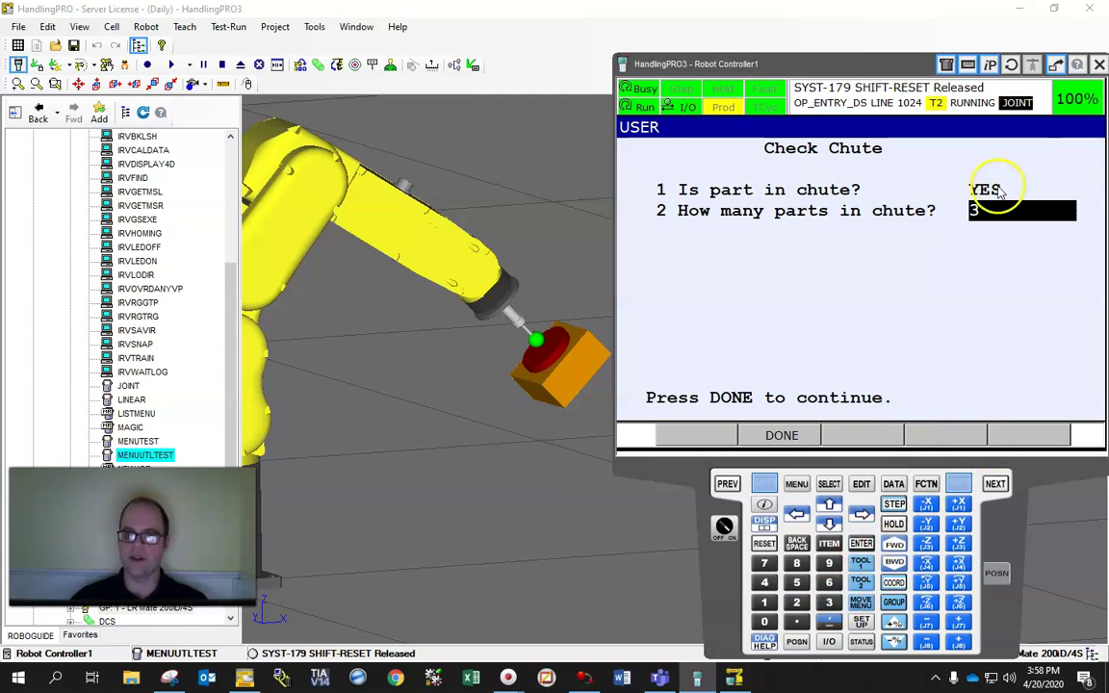
Step: Enter 2 for the number of parts, reset and resume the paused program, and change the entry to 1
text(2)
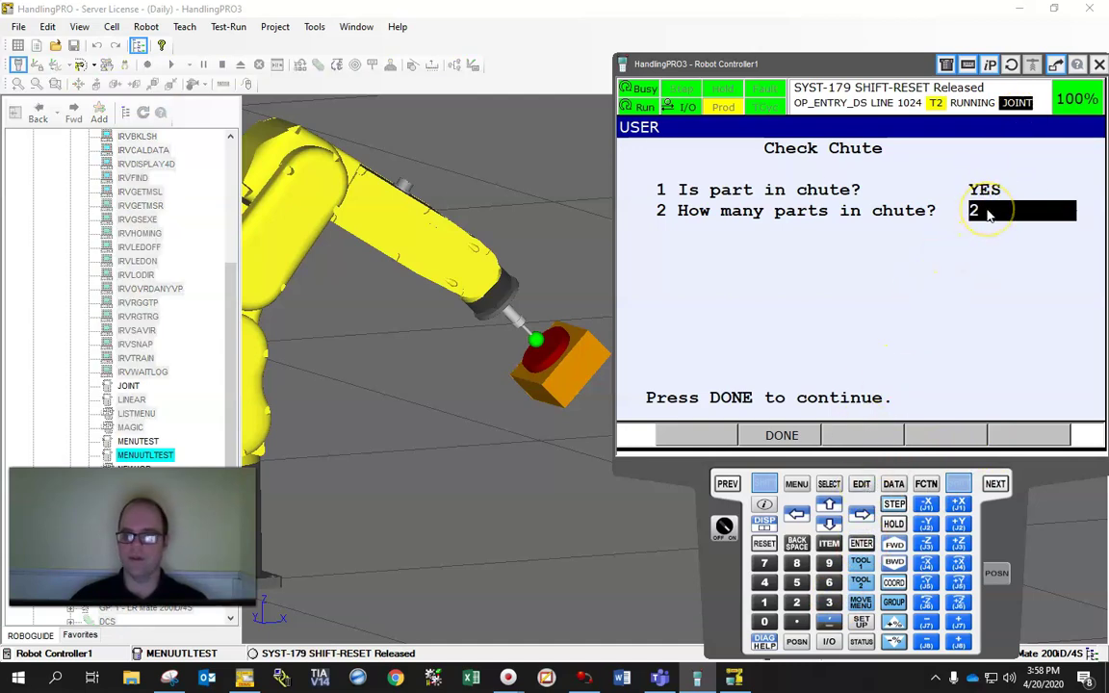
key(shift)
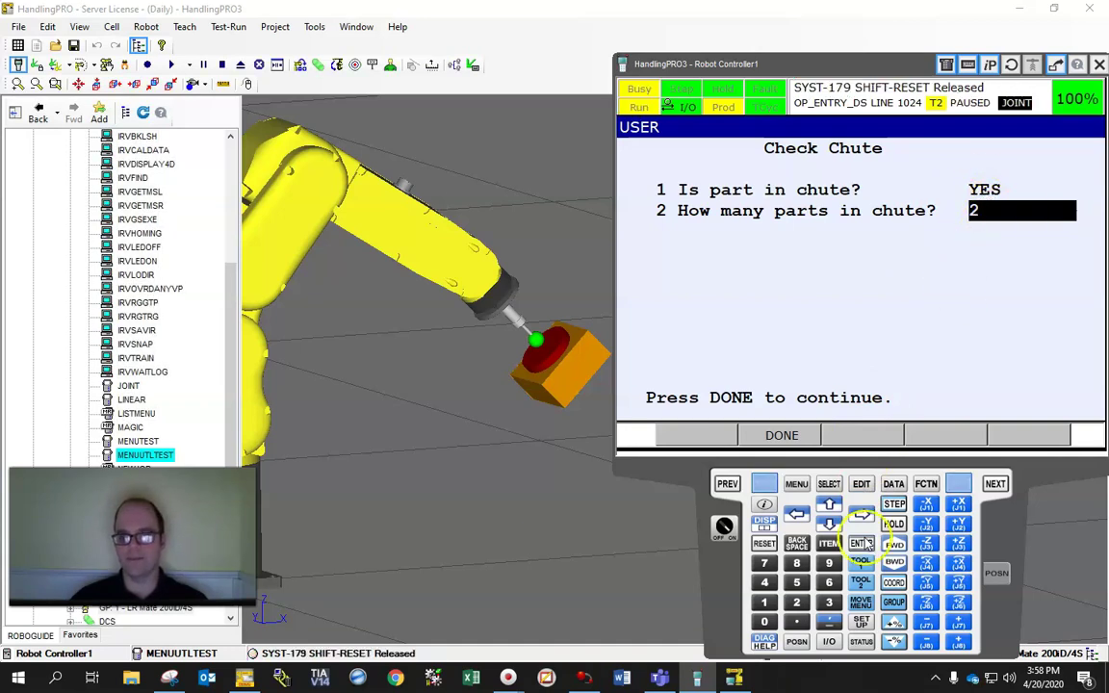
click(765, 543)
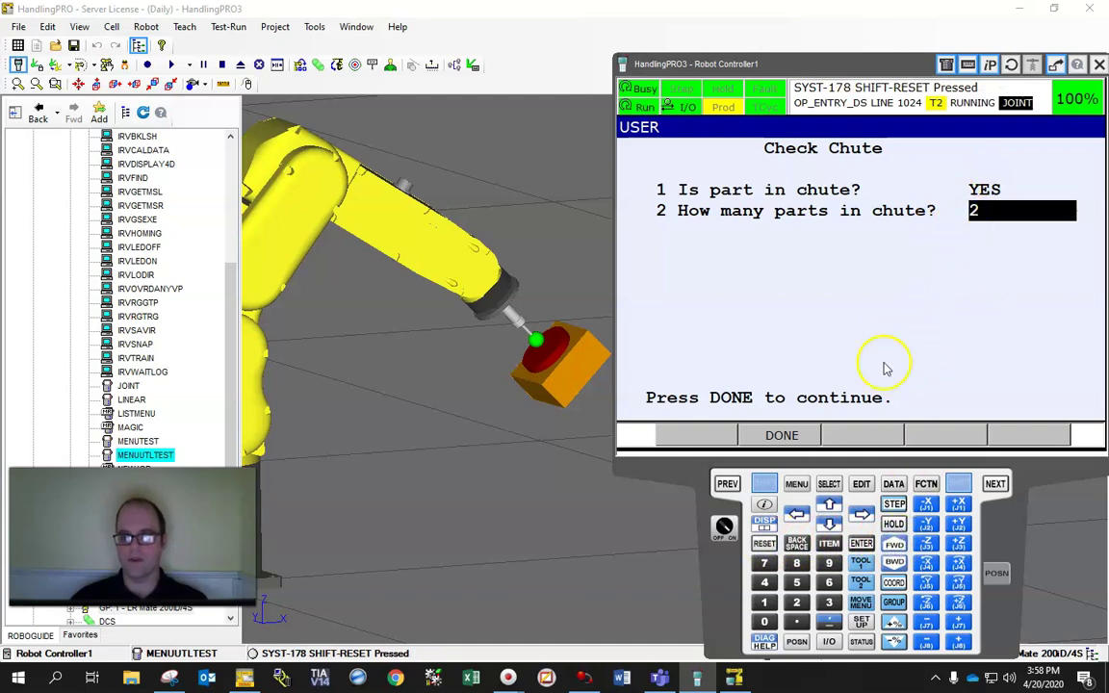
text(1)
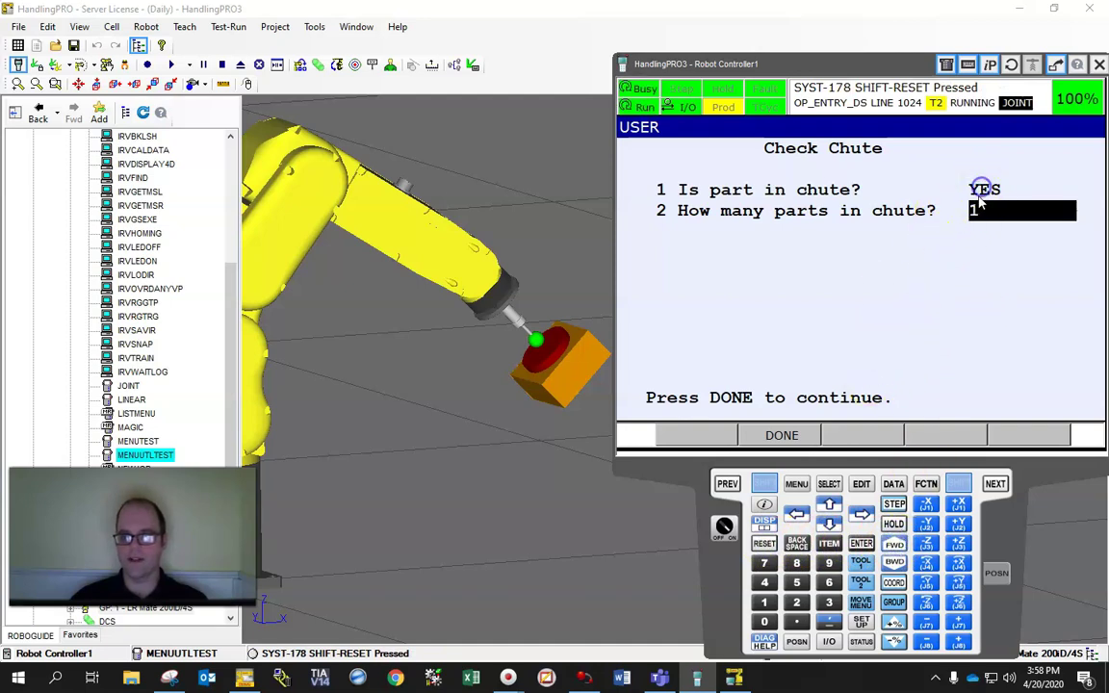
Step: Set the number of parts in the chute to 6, answer NO to the part-in-chute question, and submit the Check Chute entries
click(828, 505)
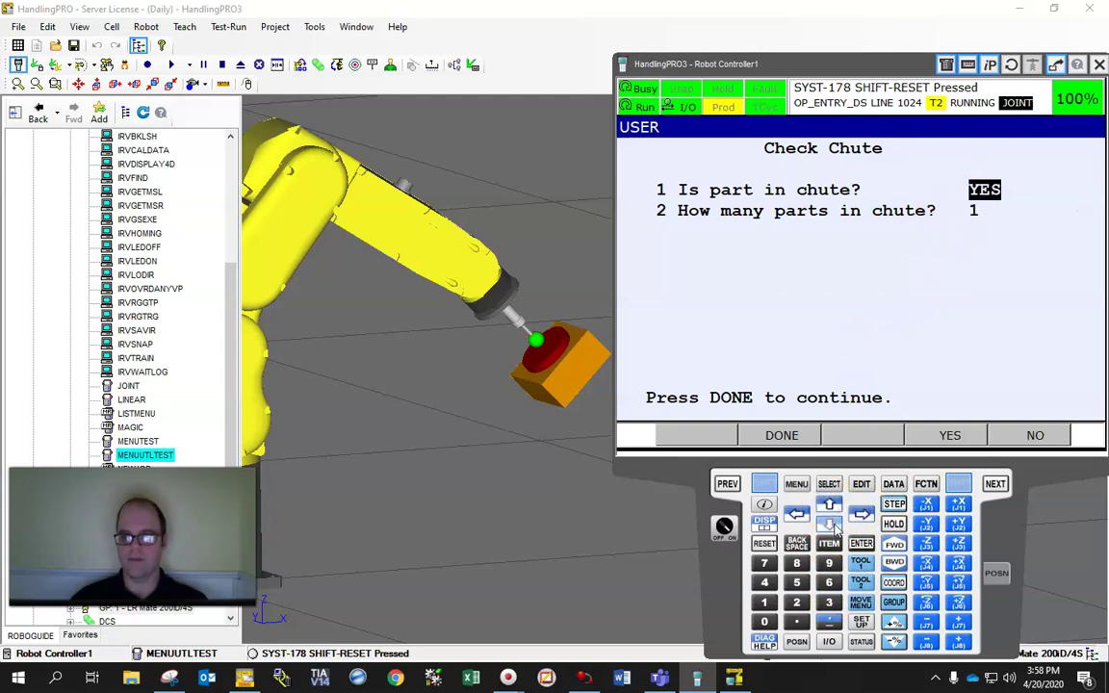
click(829, 524)
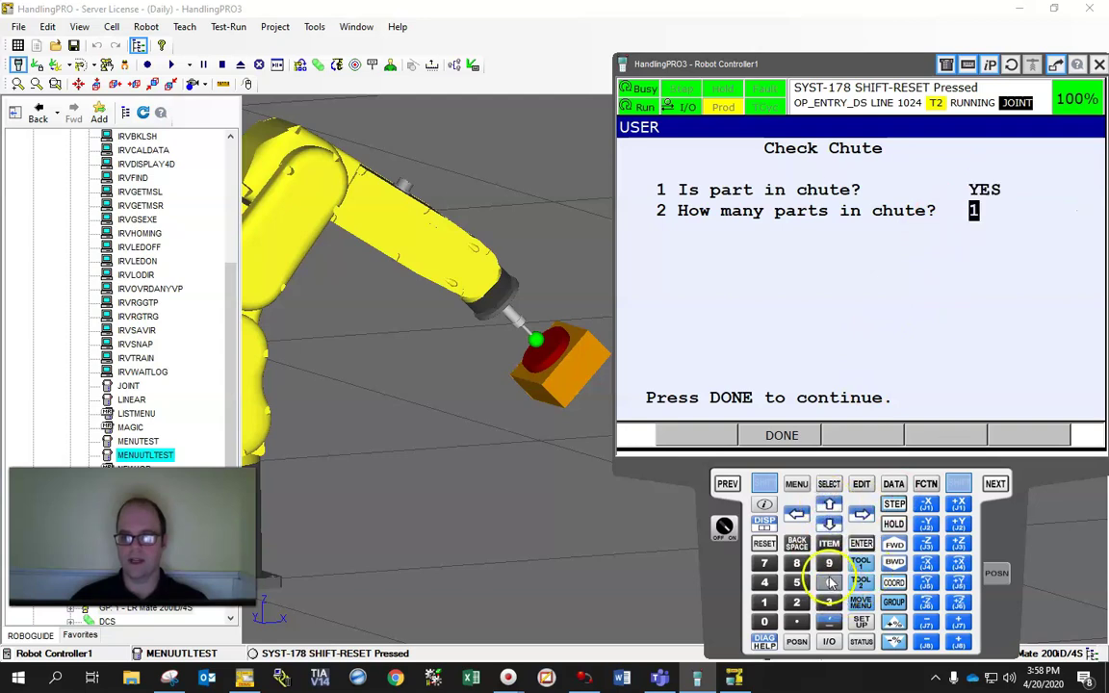
text(6)
click(859, 545)
click(828, 504)
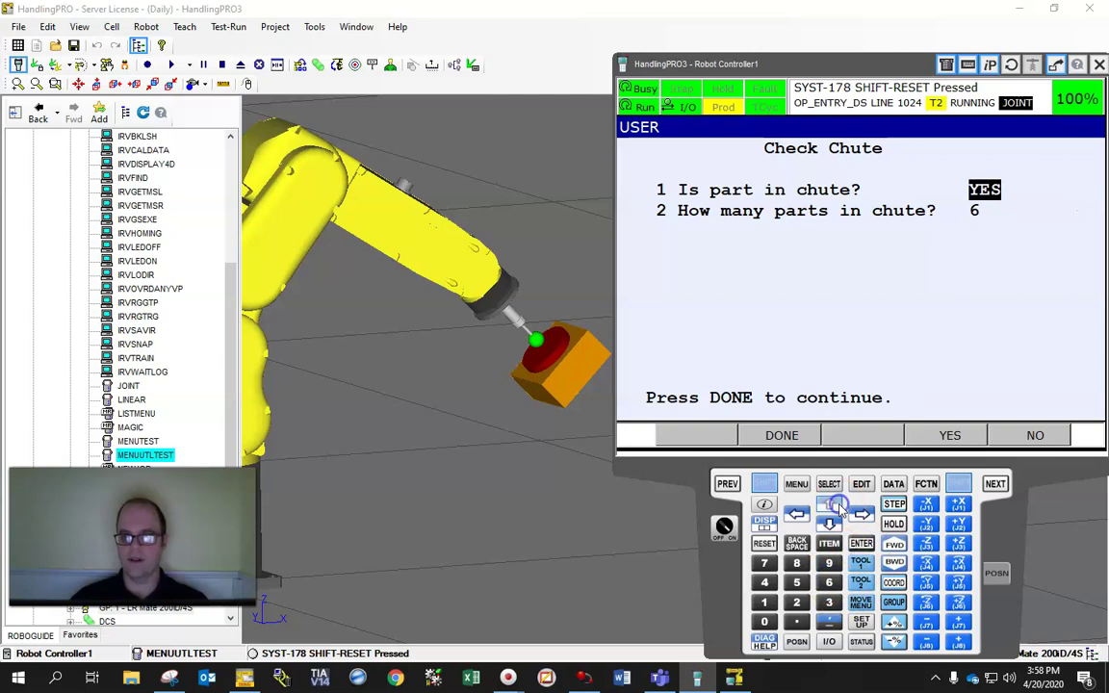
click(1033, 435)
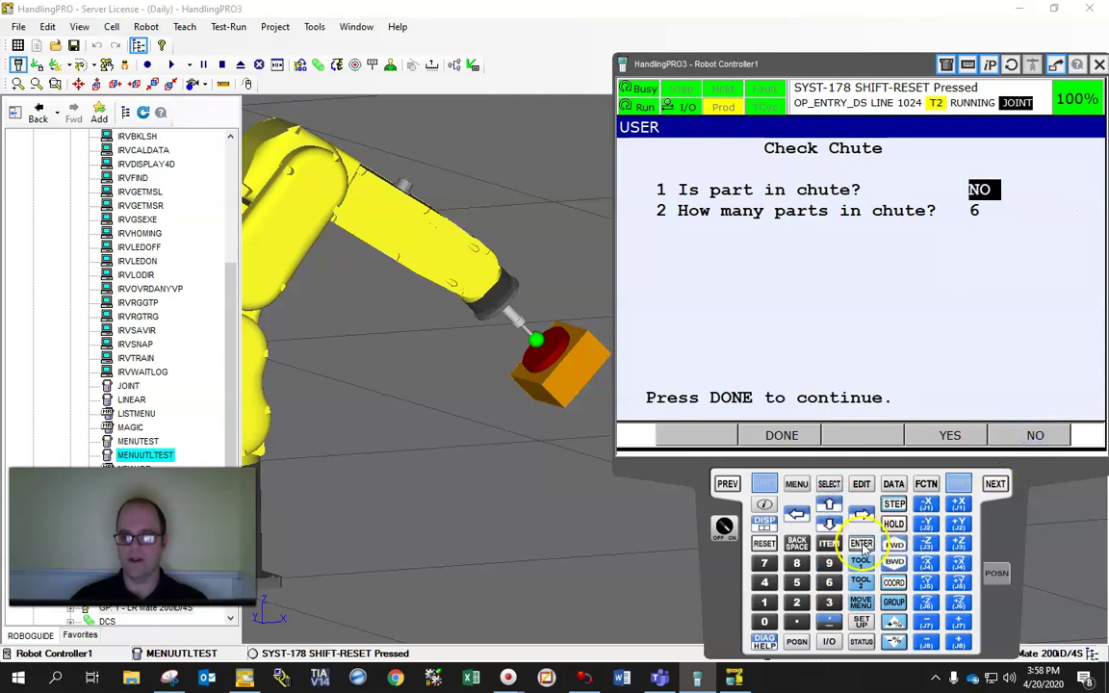
click(807, 435)
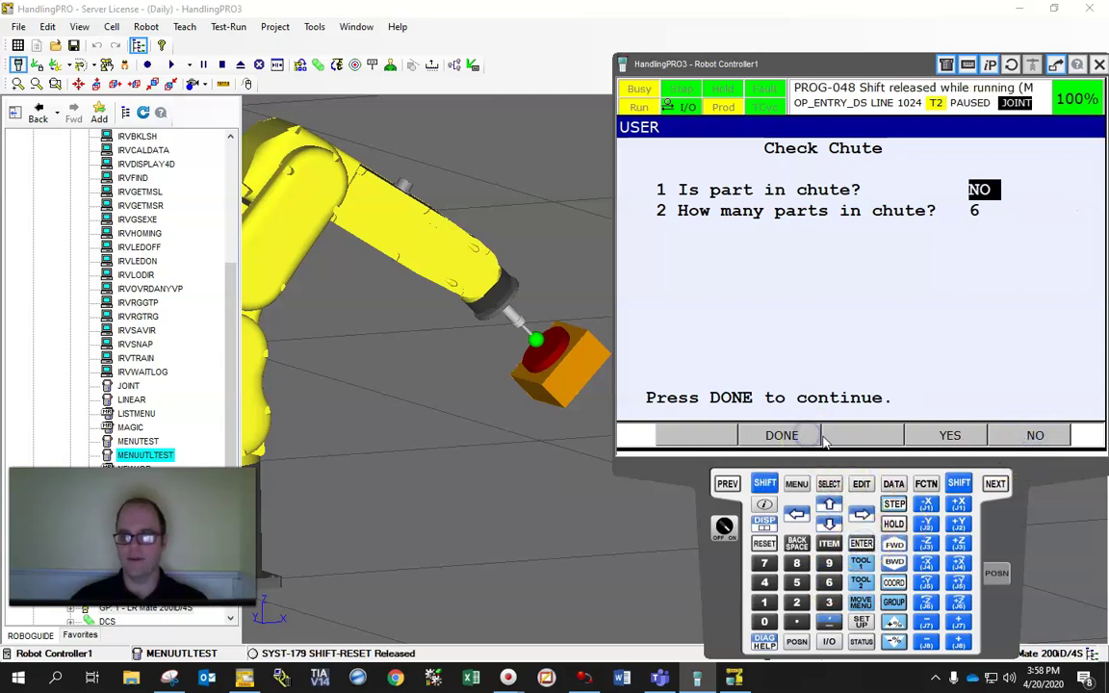